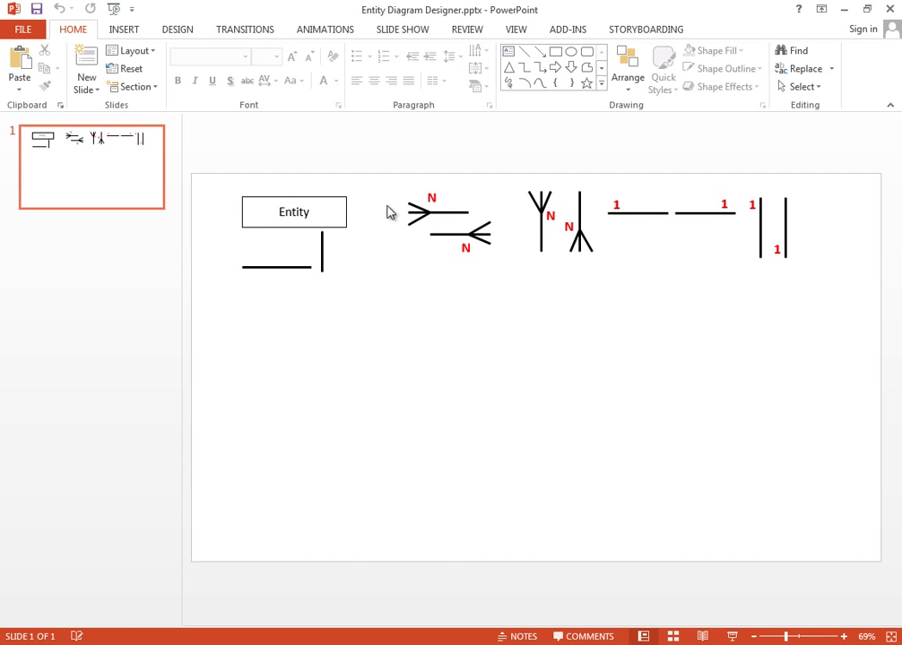
# - Point out the legend's crow's-foot N, '1' line and double-bar one-to-one symbols
pyautogui.click(430, 221)
pyautogui.click(539, 230)
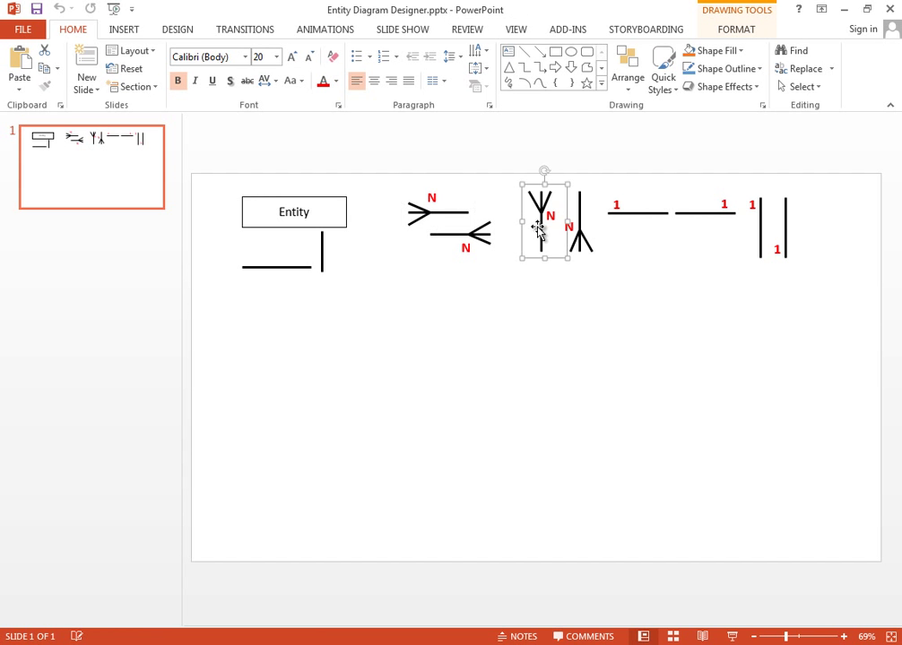
pyautogui.click(585, 235)
pyautogui.click(633, 216)
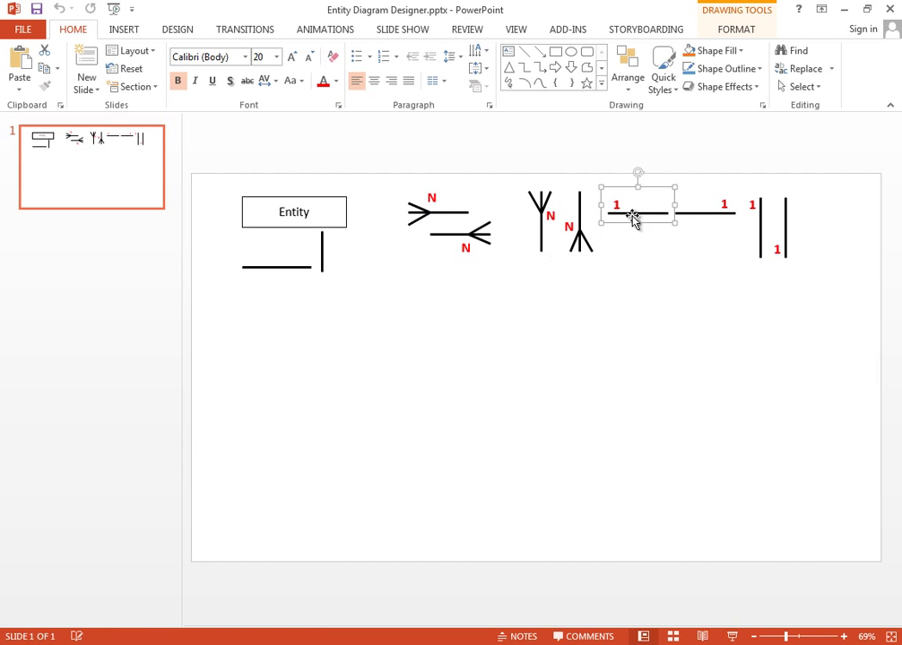
pyautogui.click(704, 219)
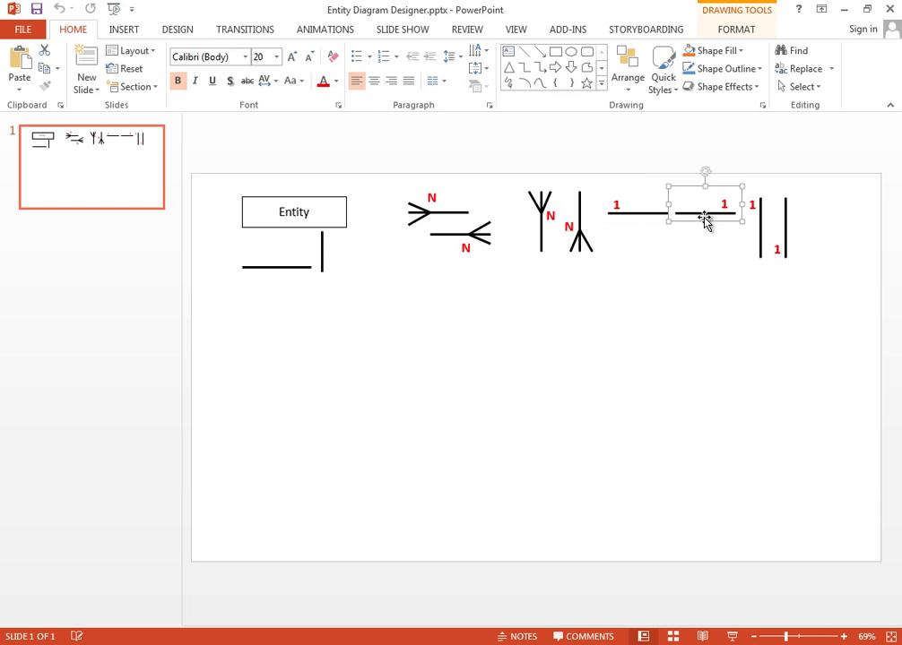
pyautogui.click(766, 235)
pyautogui.click(785, 229)
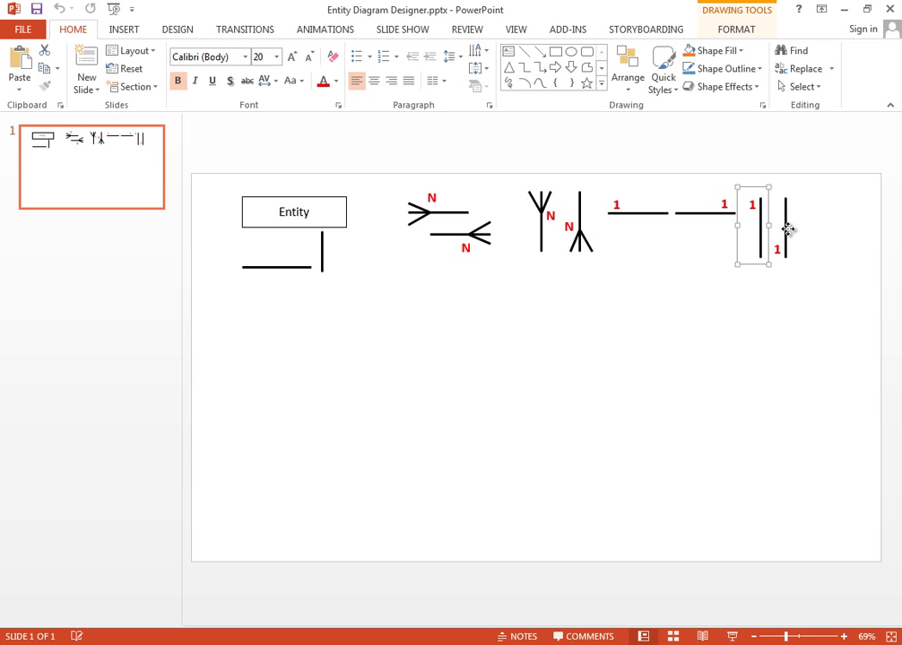
pyautogui.click(357, 216)
# - Paste a copy of the Entity box at lower left and rename it 'Product'
pyautogui.click(346, 209)
pyautogui.moveTo(346, 210)
pyautogui.mouseDown()
pyautogui.moveTo(388, 292)
pyautogui.moveTo(362, 360)
pyautogui.mouseUp()
pyautogui.hotkey('ctrl', 'z')
pyautogui.hotkey('ctrl', 'v')
pyautogui.moveTo(354, 217); pyautogui.dragTo(349, 345)
pyautogui.click(316, 364)
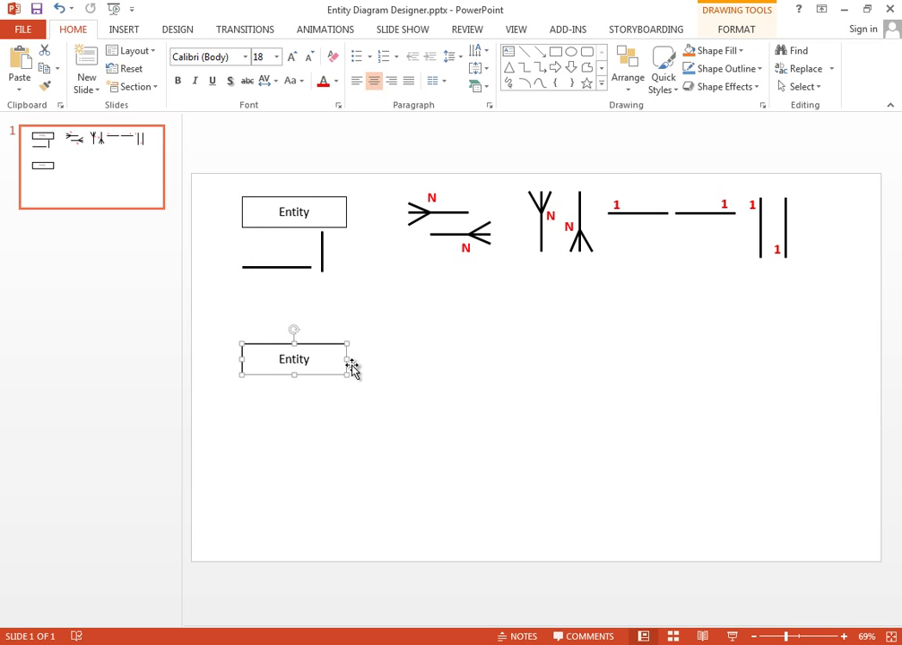
pyautogui.write('Pro')
pyautogui.press('BackSpace')
pyautogui.press('BackSpace')
pyautogui.press('BackSpace')
pyautogui.press('BackSpace')
pyautogui.press('BackSpace')
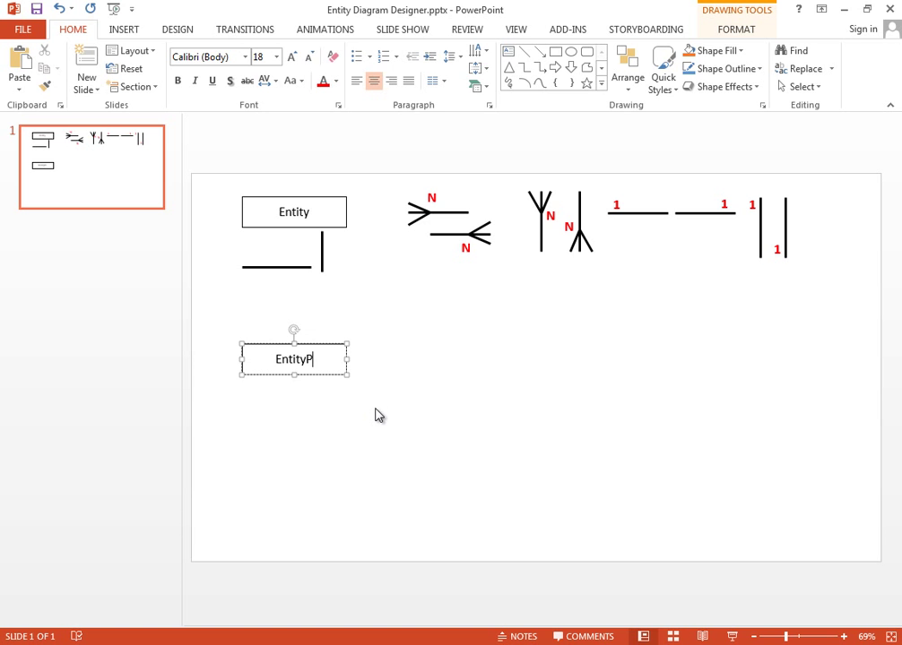
pyautogui.write('Product')
# - Attach the '1' line to Product's right side and lengthen it
pyautogui.click(570, 201)
pyautogui.moveTo(637, 213)
pyautogui.mouseDown()
pyautogui.moveTo(494, 338)
pyautogui.moveTo(377, 358)
pyautogui.mouseUp()
pyautogui.click(461, 356)
pyautogui.moveTo(310, 269); pyautogui.dragTo(479, 369)
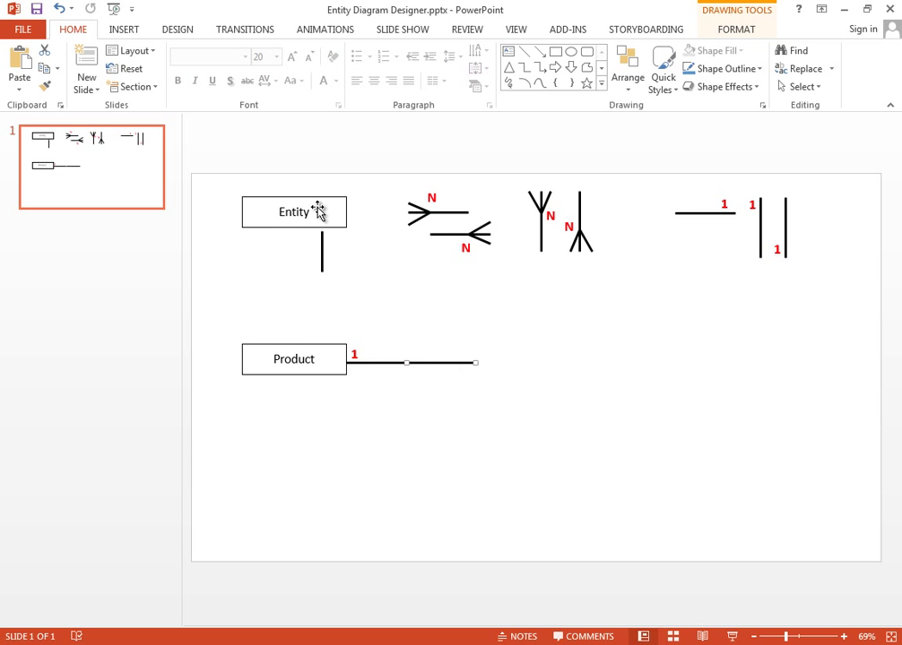
# - Duplicate the Entity box at the end of Product's line and rename it 'OrderDetails'
pyautogui.click(347, 216)
pyautogui.hotkey('ctrl', 'c')
pyautogui.hotkey('ctrl', 'v')
pyautogui.moveTo(343, 204); pyautogui.dragTo(623, 339)
pyautogui.click(588, 354)
pyautogui.hotkey('ctrl', 'a')
pyautogui.write('OrderDetails')
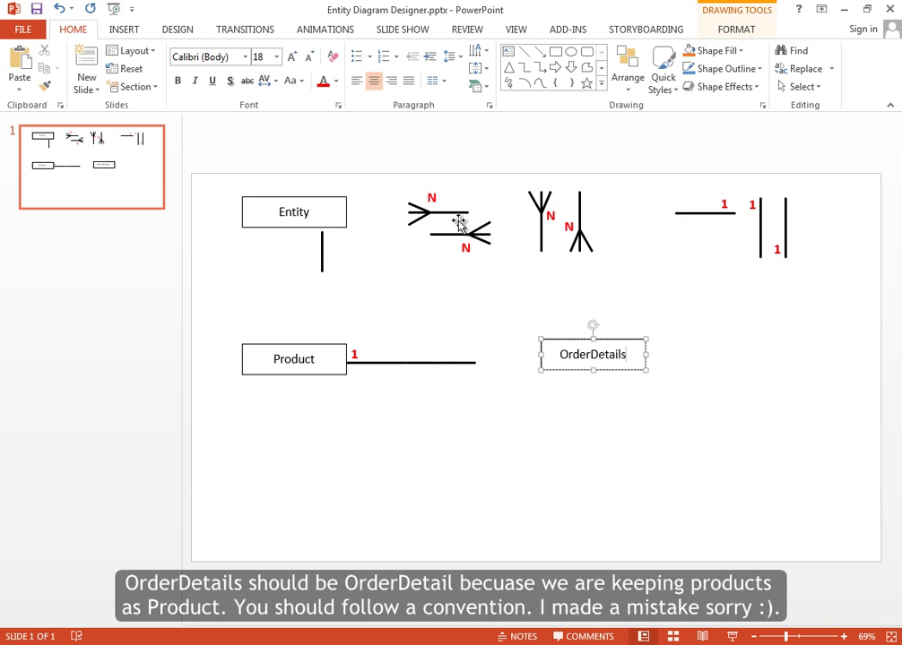
# - Place a crow's-foot N at the line's end, butt OrderDetails against it, and check the reference
pyautogui.click(447, 236)
pyautogui.hotkey('ctrl', 'c')
pyautogui.hotkey('ctrl', 'v')
pyautogui.moveTo(484, 235); pyautogui.dragTo(524, 343)
pyautogui.click(587, 339)
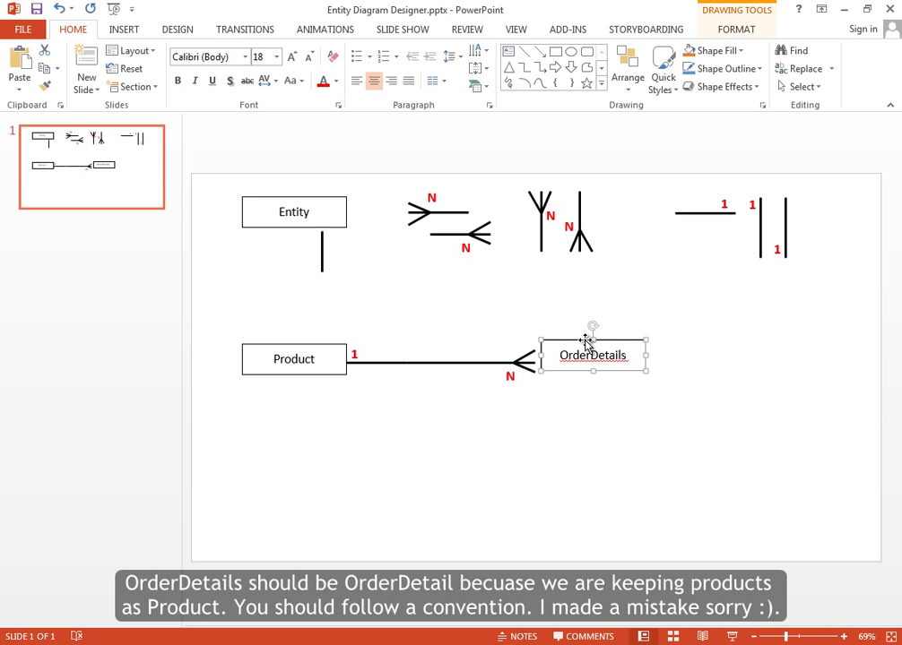
pyautogui.moveTo(583, 338); pyautogui.dragTo(574, 346)
pyautogui.click(788, 323)
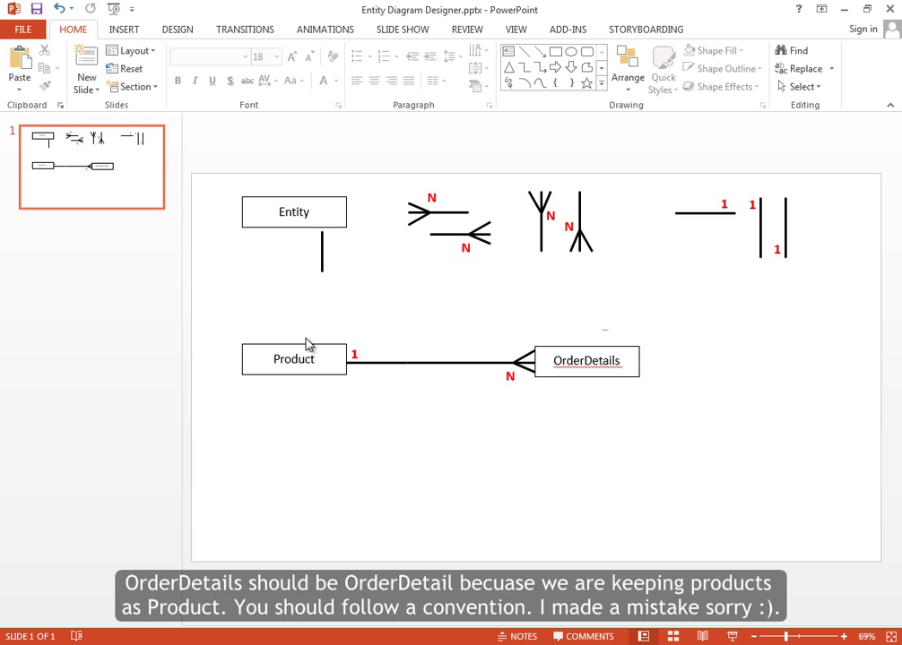
pyautogui.hotkey('alt', 'Tab')
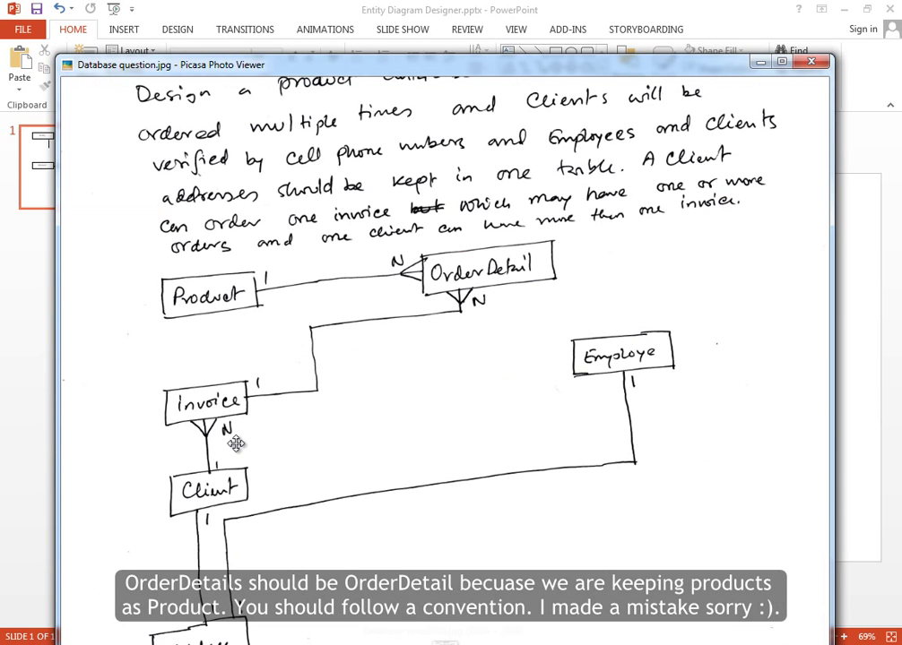
pyautogui.hotkey('alt', 'Tab')
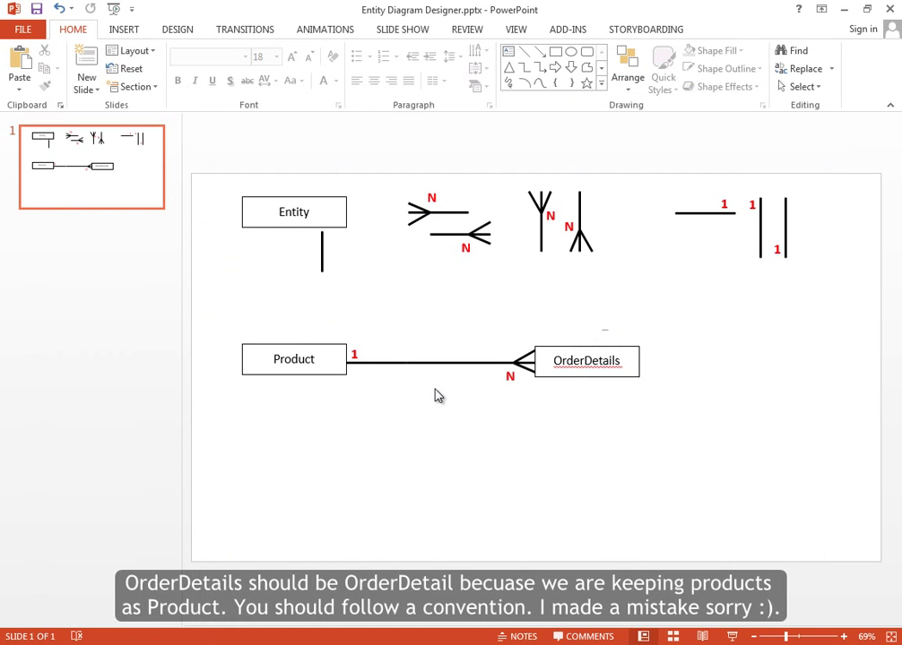
# - Duplicate the Entity box below Product and rename it 'Invoice'
pyautogui.click(353, 212)
pyautogui.hotkey('ctrl', 'd')
pyautogui.moveTo(342, 204); pyautogui.dragTo(247, 408)
pyautogui.press('Delete')
pyautogui.press('Delete')
pyautogui.write('Invoice')
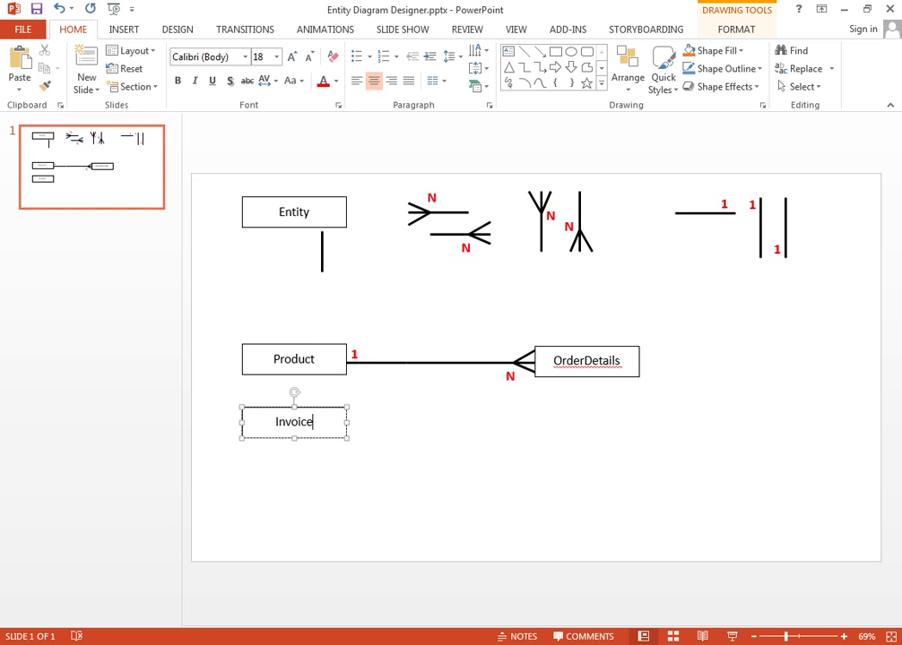
pyautogui.click(428, 640)
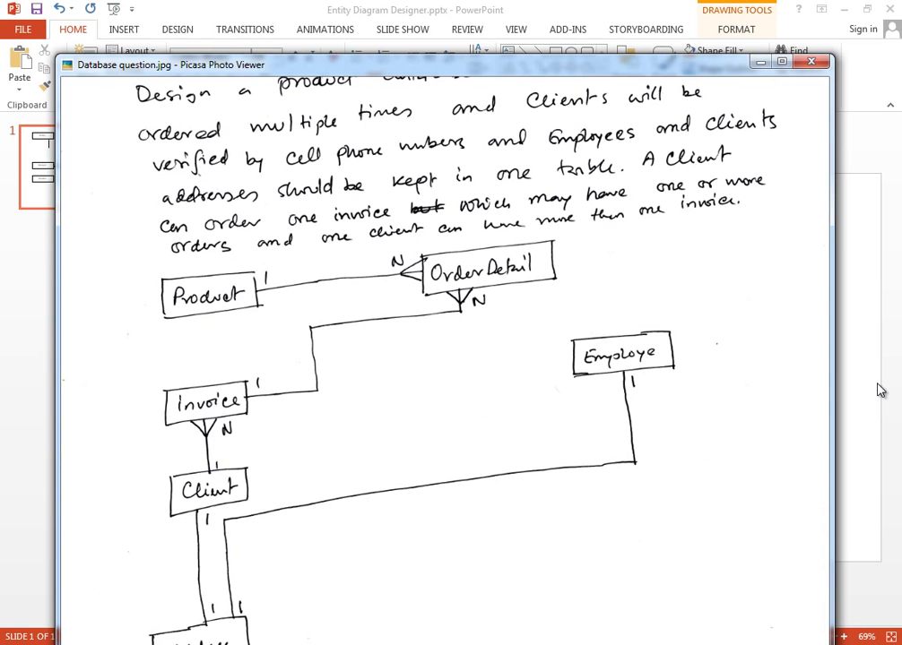
pyautogui.hotkey('alt', 'Tab')
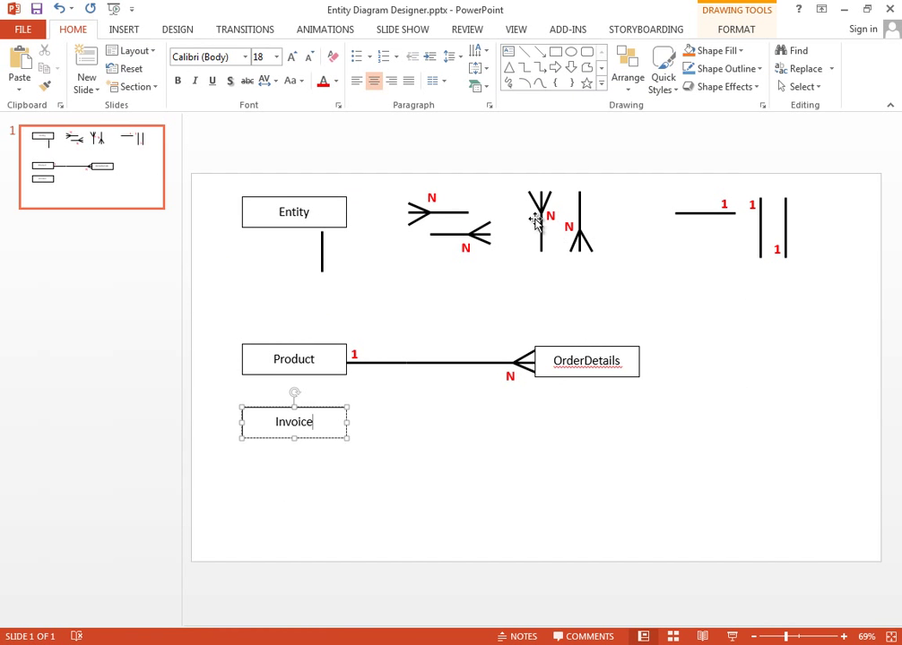
# - Hang a copy of the vertical crow's-foot N symbol below the Invoice box
pyautogui.click(538, 219)
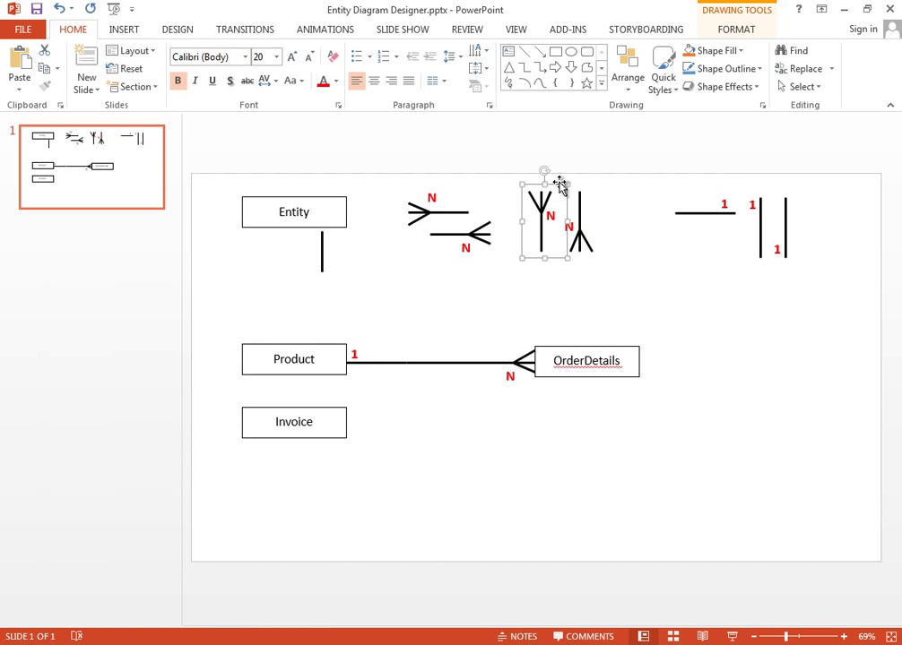
pyautogui.hotkey('ctrl', 'c')
pyautogui.hotkey('ctrl', 'v')
pyautogui.moveTo(563, 195); pyautogui.dragTo(300, 433)
pyautogui.click(499, 472)
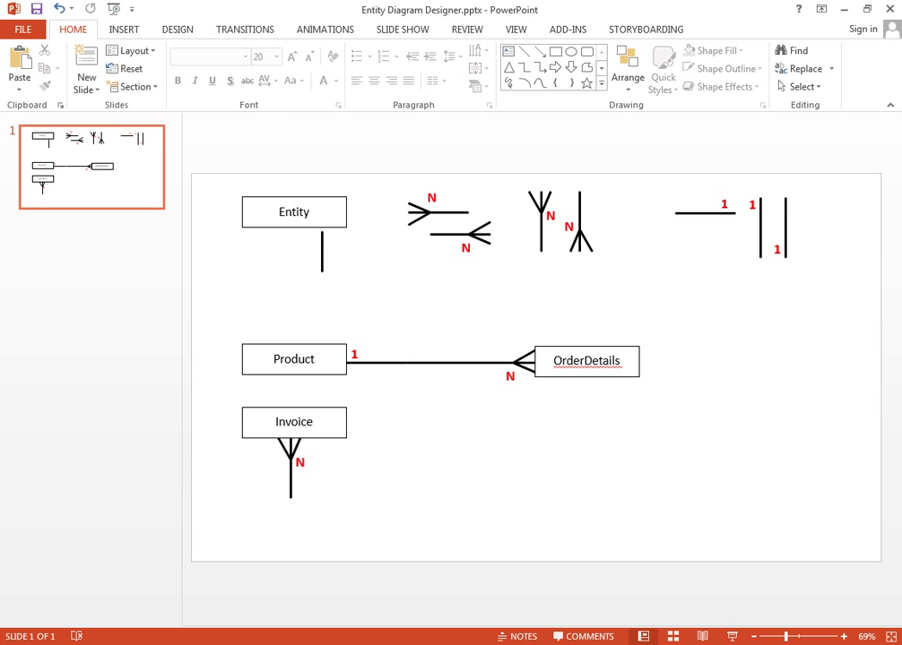
pyautogui.hotkey('alt', 'Tab')
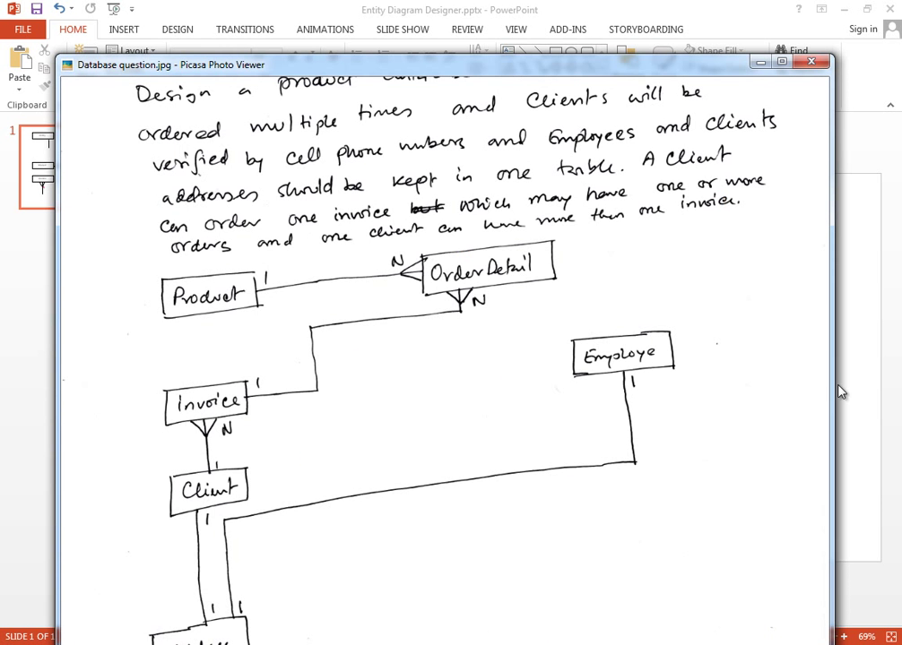
pyautogui.hotkey('alt', 'Tab')
# - Paste another Entity box below the crow's foot and rename it 'Client'
pyautogui.click(344, 201)
pyautogui.hotkey('ctrl', 'c')
pyautogui.hotkey('ctrl', 'v')
pyautogui.moveTo(348, 205); pyautogui.dragTo(335, 506)
pyautogui.doubleClick(292, 527)
pyautogui.write('Client')
pyautogui.press('Return')
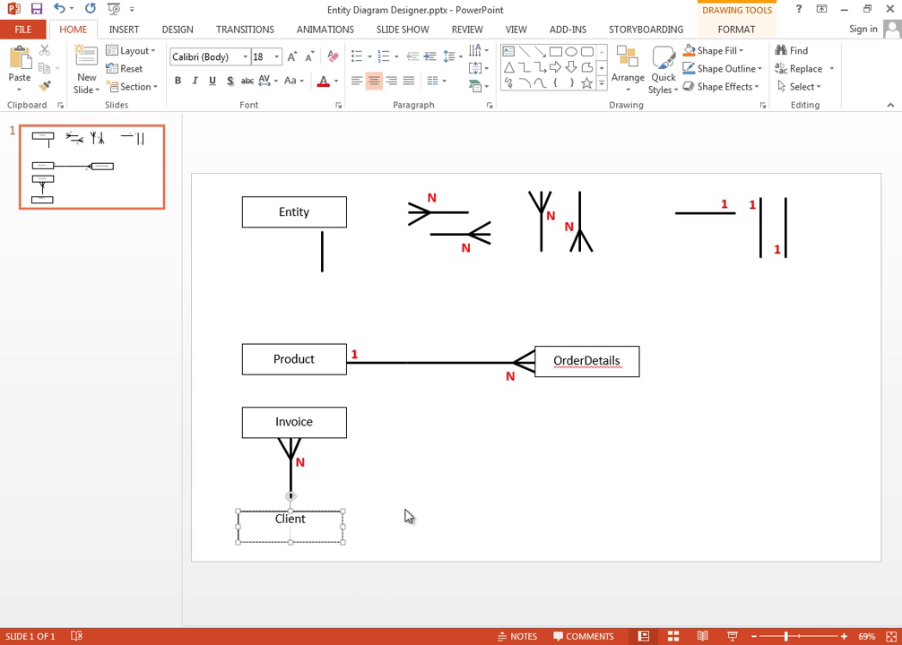
# - Shorten the crow's-foot connector under Invoice and move Client up to meet it
pyautogui.press('BackSpace')
pyautogui.click(403, 517)
pyautogui.click(292, 499)
pyautogui.moveTo(292, 505); pyautogui.dragTo(294, 478)
pyautogui.click(318, 495)
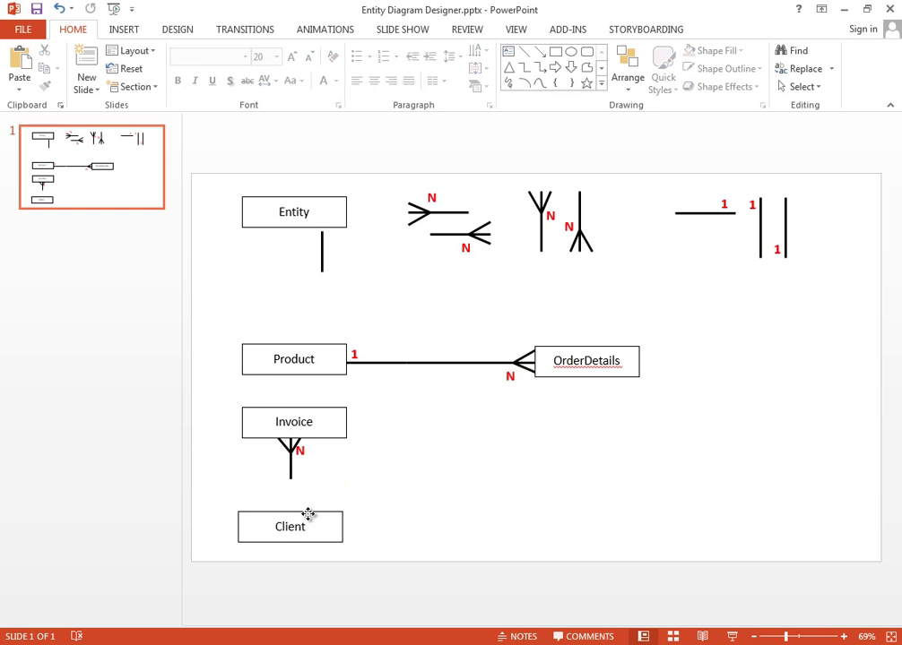
pyautogui.moveTo(309, 517); pyautogui.dragTo(309, 500)
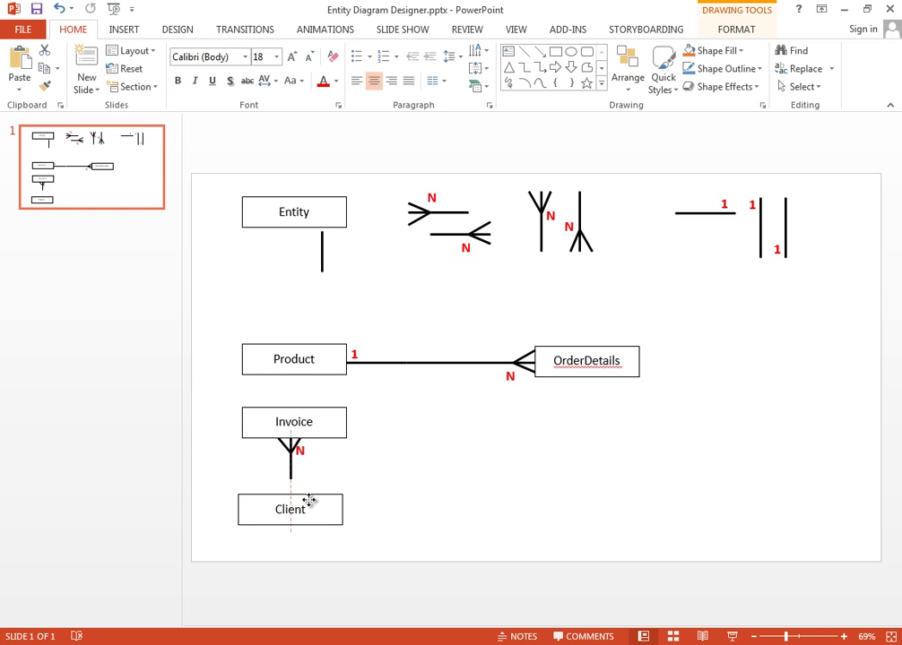
# - Copy the double-bar one-to-one mark onto the Invoice–Client line at the Client end
pyautogui.click(780, 227)
pyautogui.hotkey('ctrl', 'c')
pyautogui.hotkey('ctrl', 'v')
pyautogui.moveTo(795, 201); pyautogui.dragTo(289, 431)
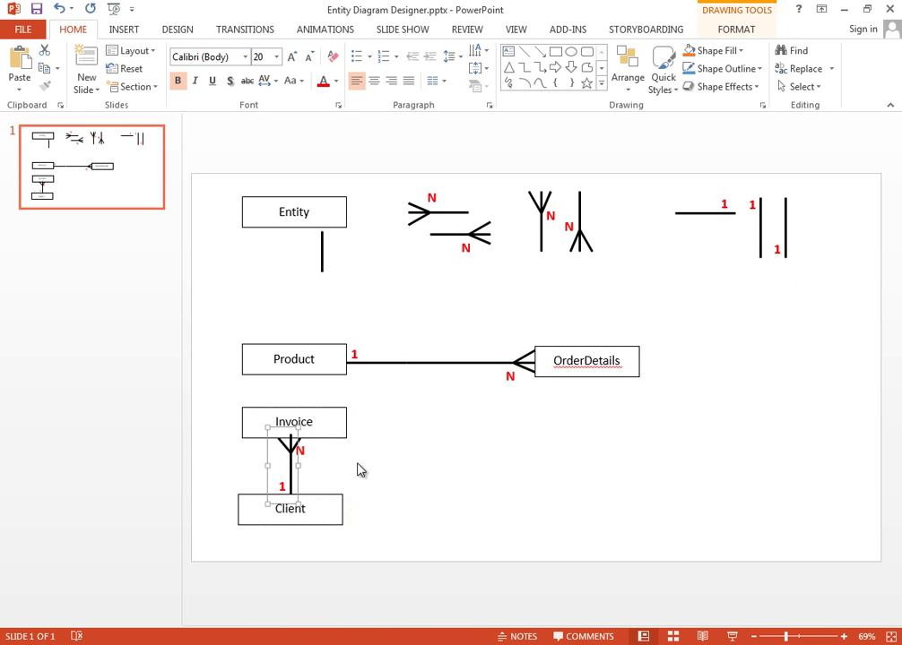
pyautogui.doubleClick(276, 457)
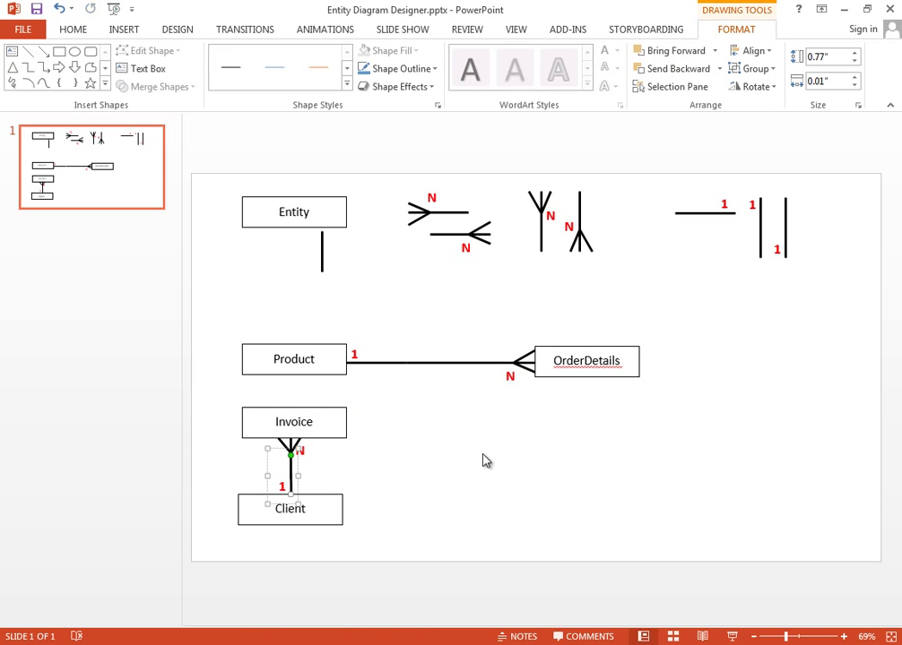
pyautogui.click(594, 493)
pyautogui.click(340, 507)
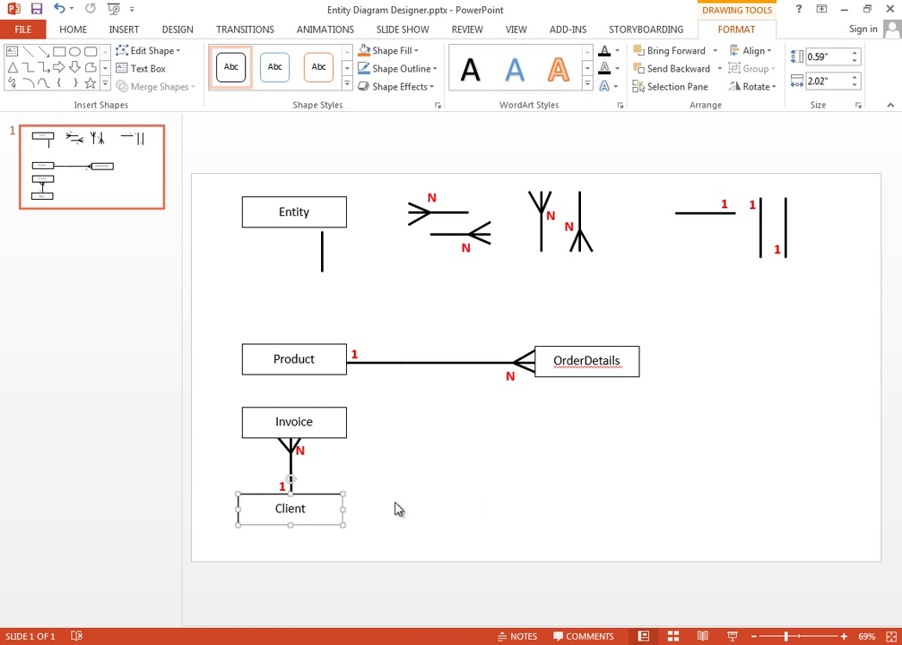
pyautogui.hotkey('alt', 'Tab')
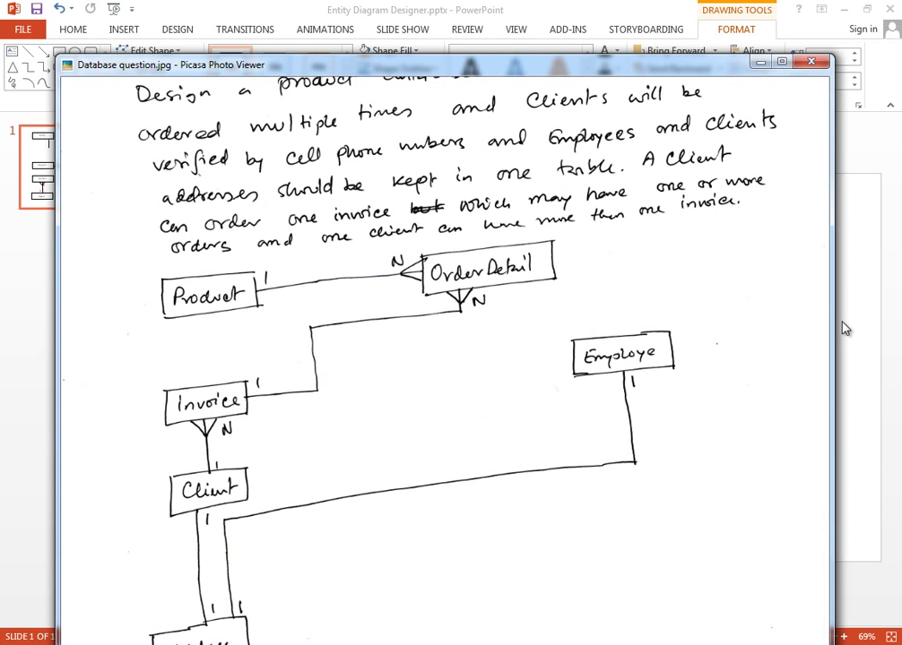
pyautogui.hotkey('alt', 'Tab')
pyautogui.click(704, 214)
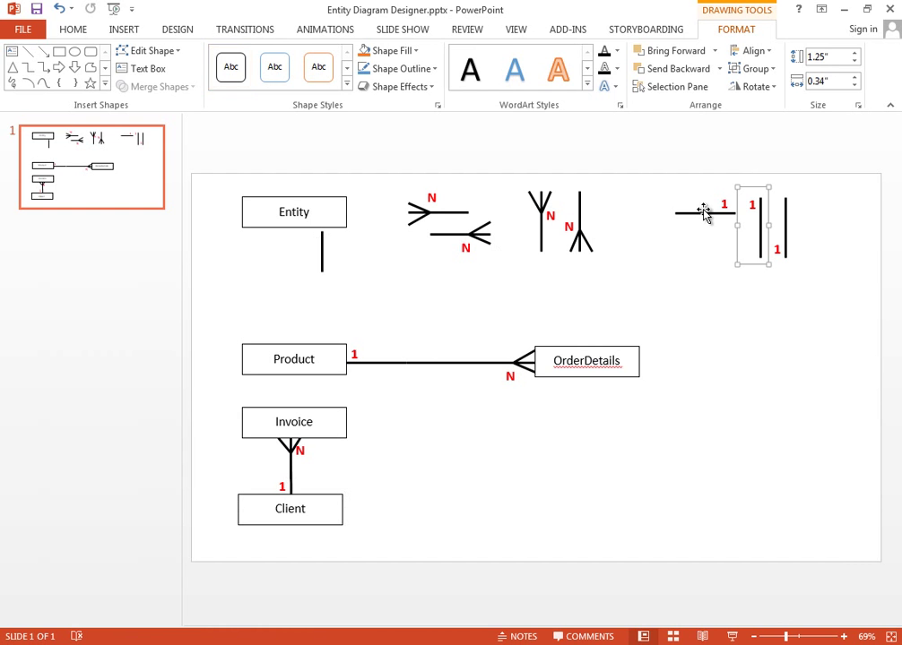
# - Paste the '1' line beside Invoice and extend it toward OrderDetails
pyautogui.hotkey('ctrl', 'v')
pyautogui.moveTo(643, 215); pyautogui.dragTo(398, 395)
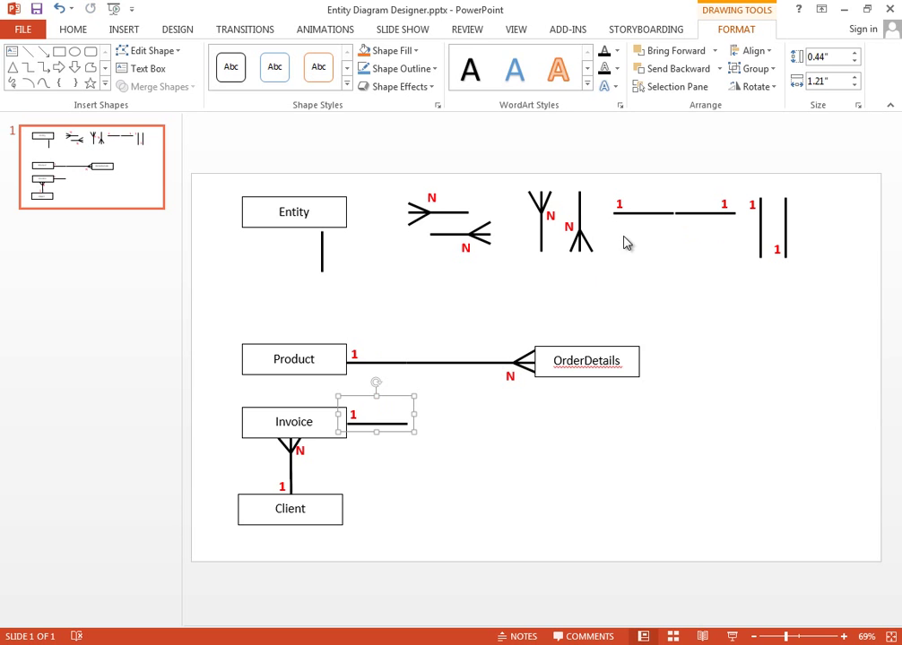
pyautogui.moveTo(330, 281)
pyautogui.mouseDown()
pyautogui.moveTo(255, 278)
pyautogui.moveTo(431, 425)
pyautogui.moveTo(539, 424)
pyautogui.mouseUp()
pyautogui.hotkey('ctrl', 'z')
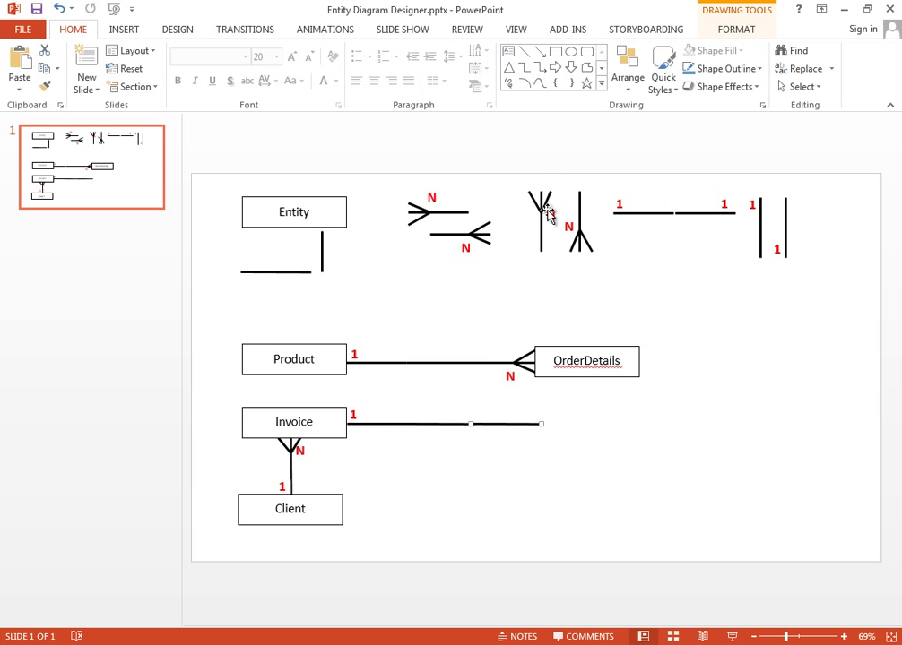
# - Put a crow's-foot N under OrderDetails and join it to Invoice's line with a vertical line
pyautogui.click(546, 232)
pyautogui.hotkey('ctrl', 'c')
pyautogui.hotkey('ctrl', 'v')
pyautogui.moveTo(546, 232); pyautogui.dragTo(523, 435)
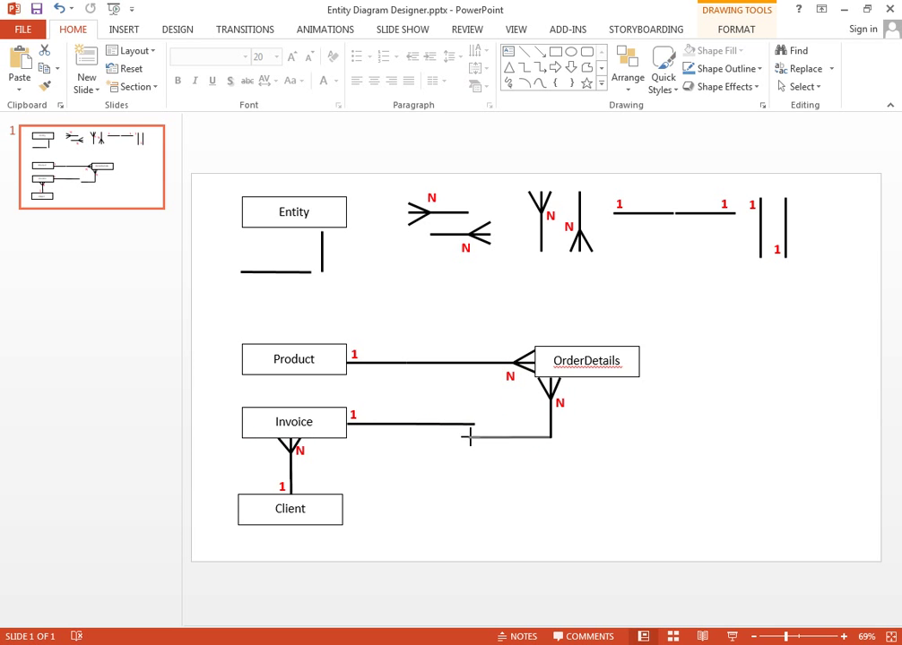
pyautogui.click(320, 252)
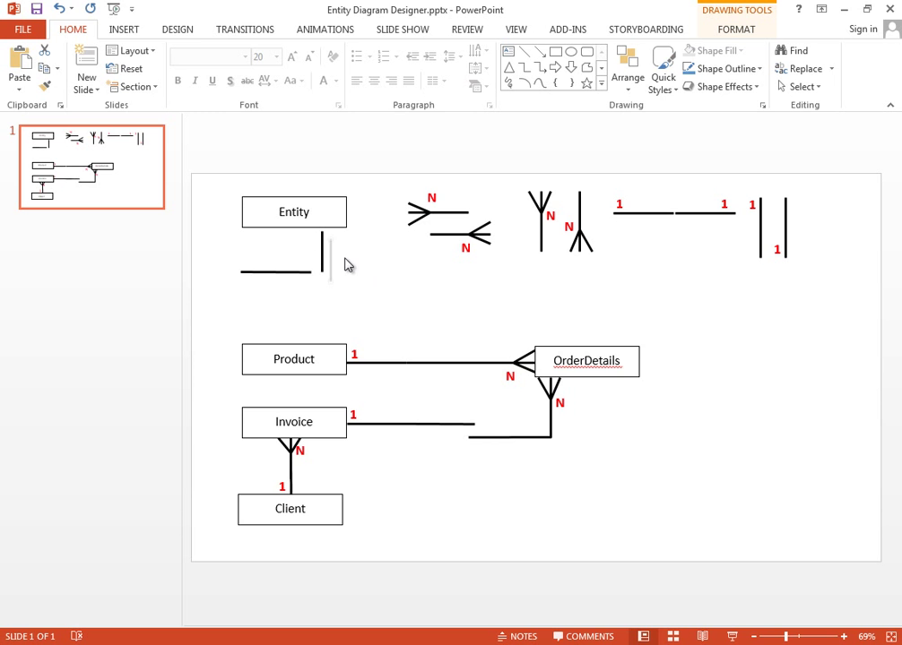
pyautogui.moveTo(322, 256); pyautogui.dragTo(474, 443)
pyautogui.click(475, 464)
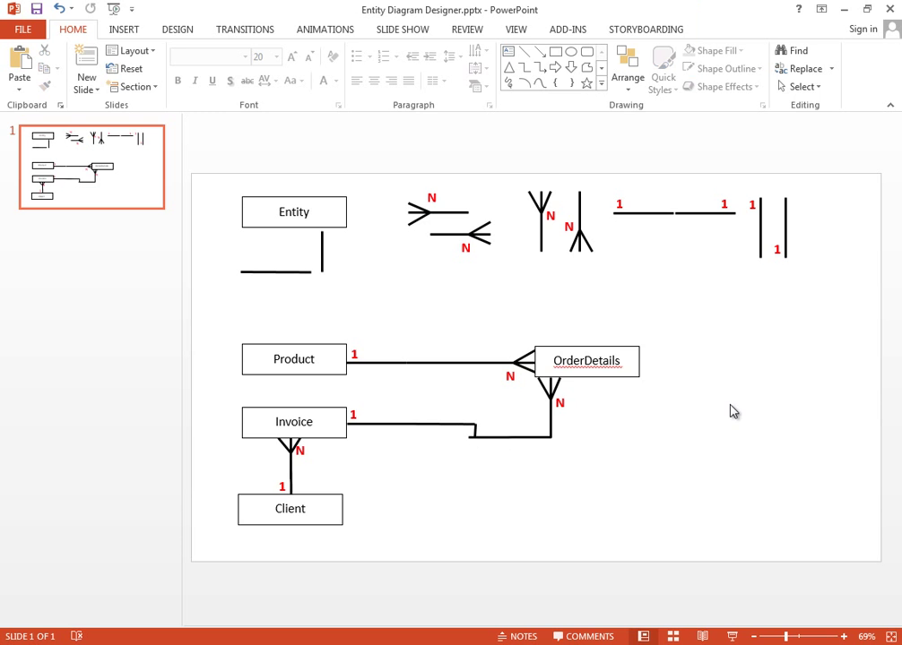
pyautogui.hotkey('alt', 'Tab')
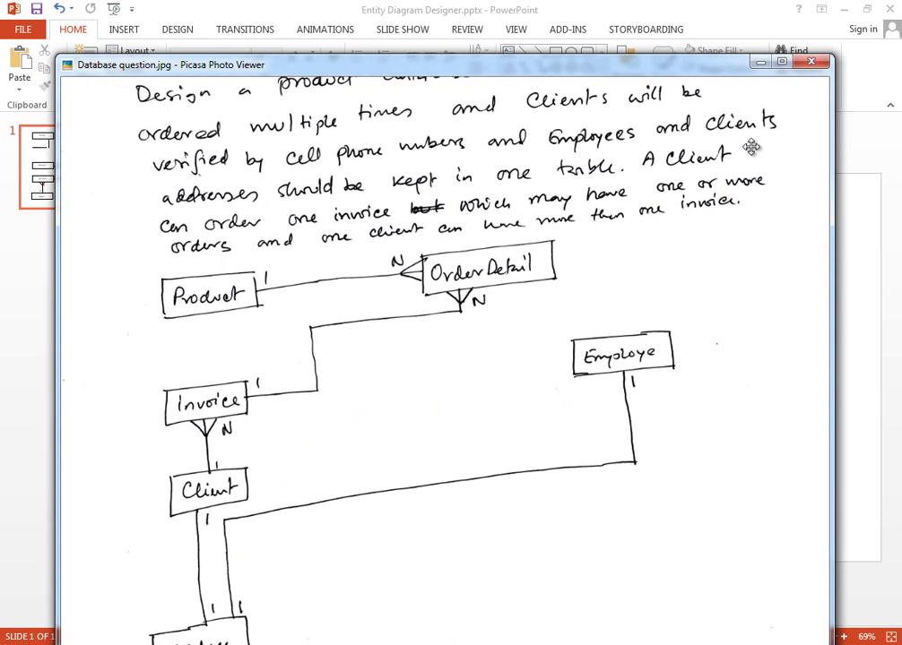
# - Back on the slide, nudge the N label at the OrderDetails crow's foot
pyautogui.hotkey('alt', 'Tab')
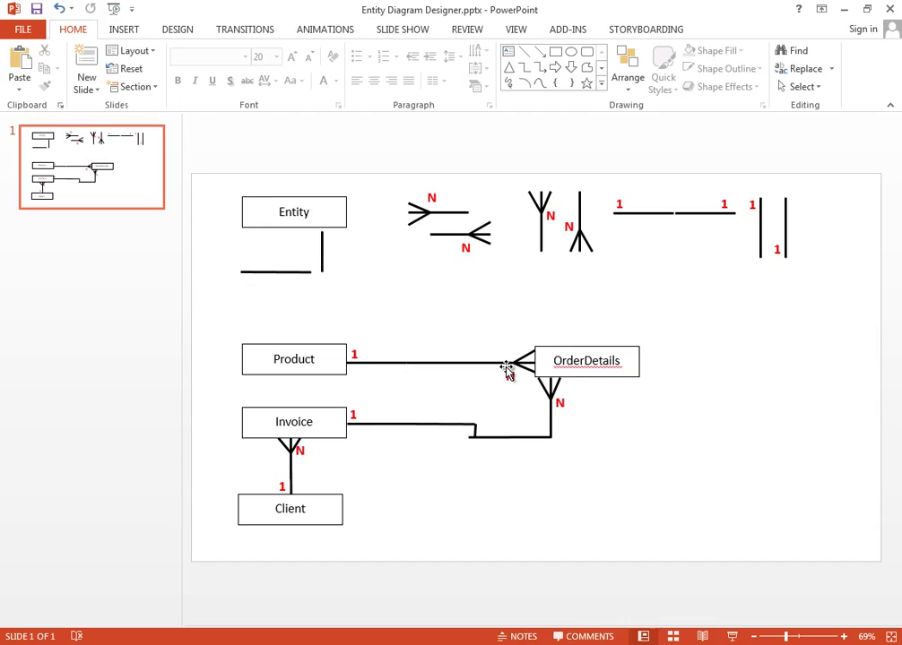
pyautogui.moveTo(506, 370); pyautogui.dragTo(507, 372)
# - Start SQL Server Management Studio from the Windows Start menu
pyautogui.press('super')
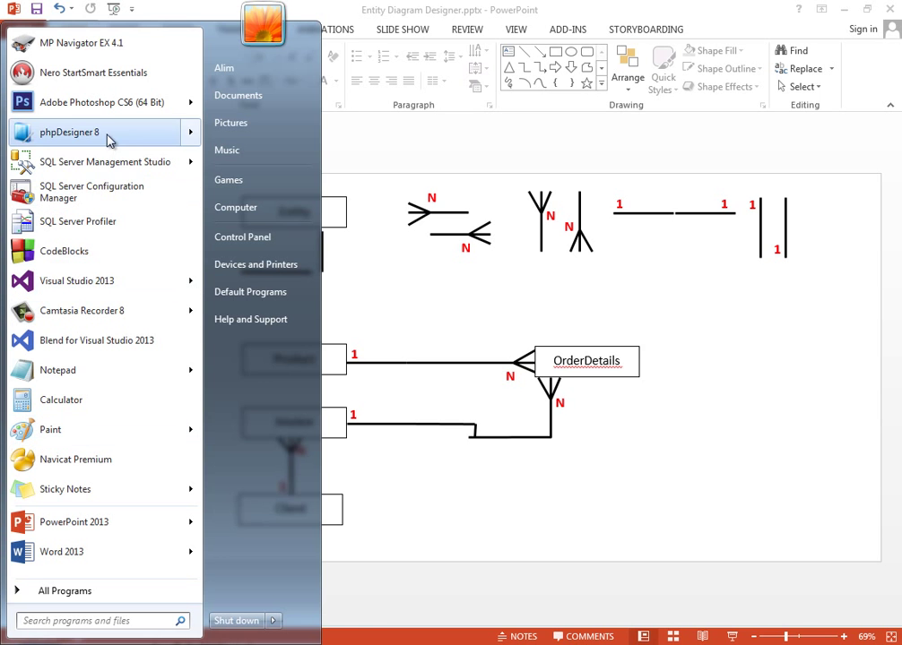
pyautogui.click(137, 170)
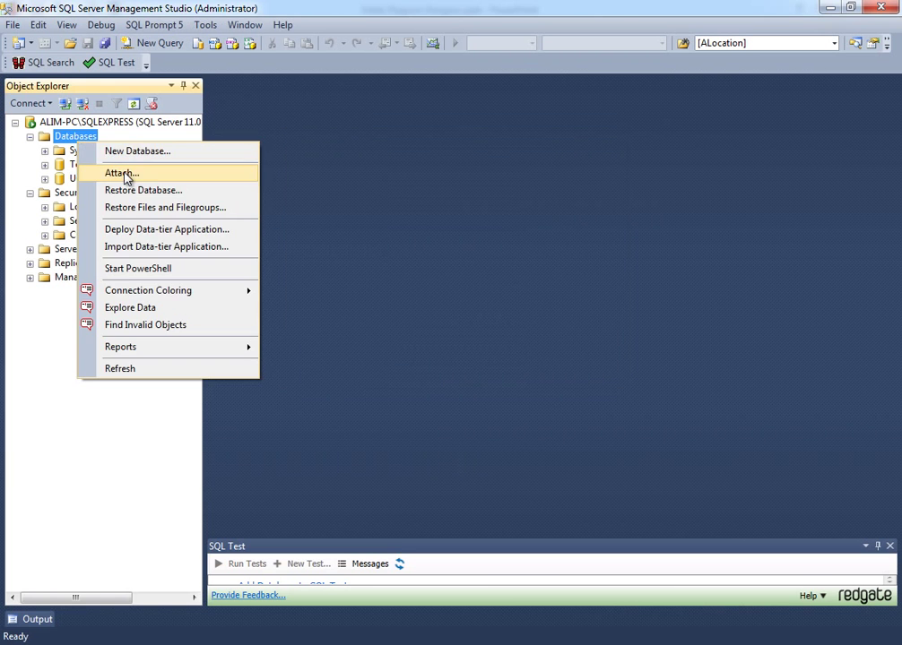
# - Create the Exam1 database, expand it, and open its Database Diagrams folder
pyautogui.click(130, 153)
pyautogui.write('Exam1')
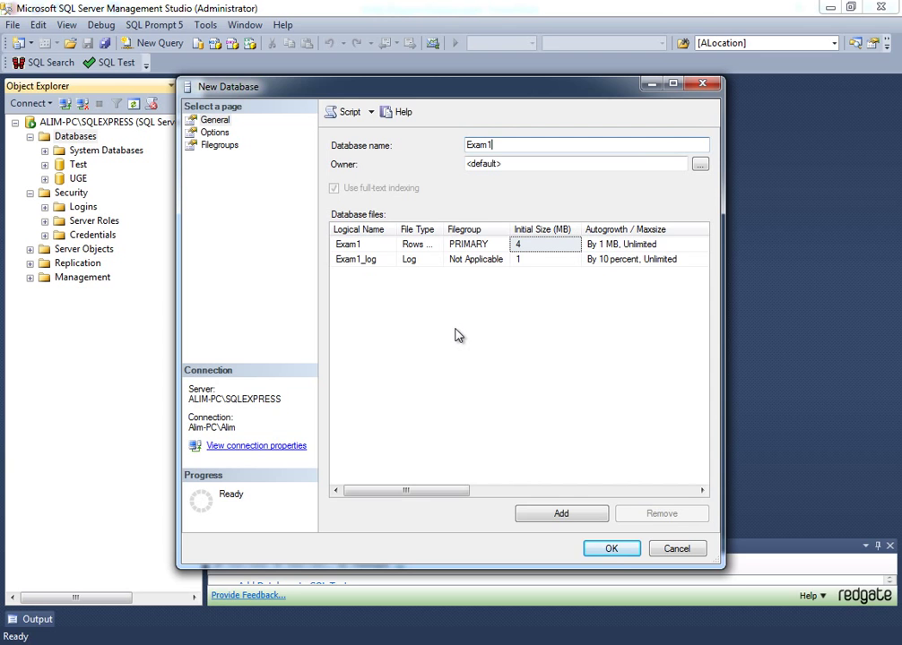
pyautogui.click(617, 550)
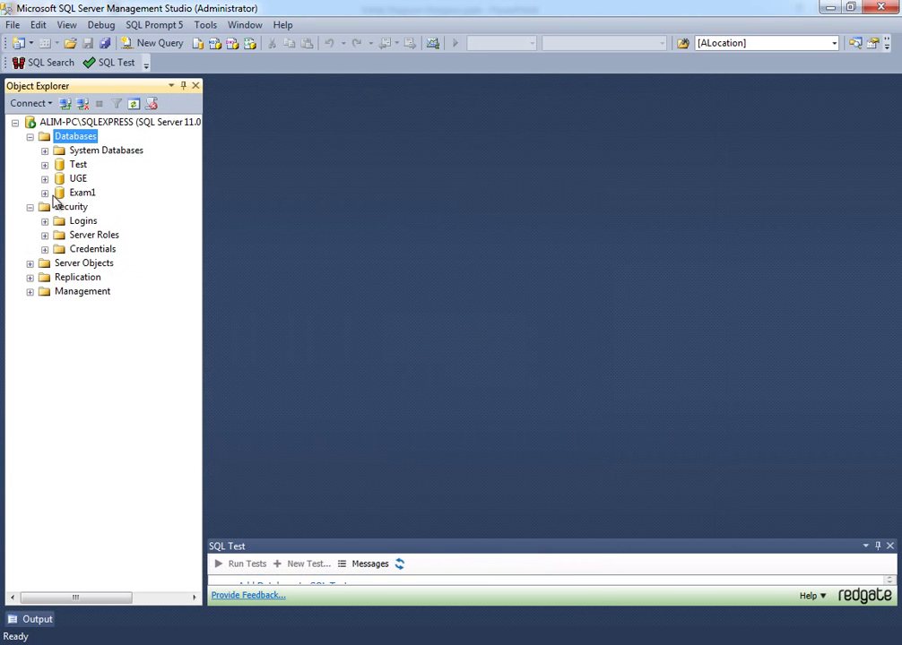
pyautogui.click(44, 193)
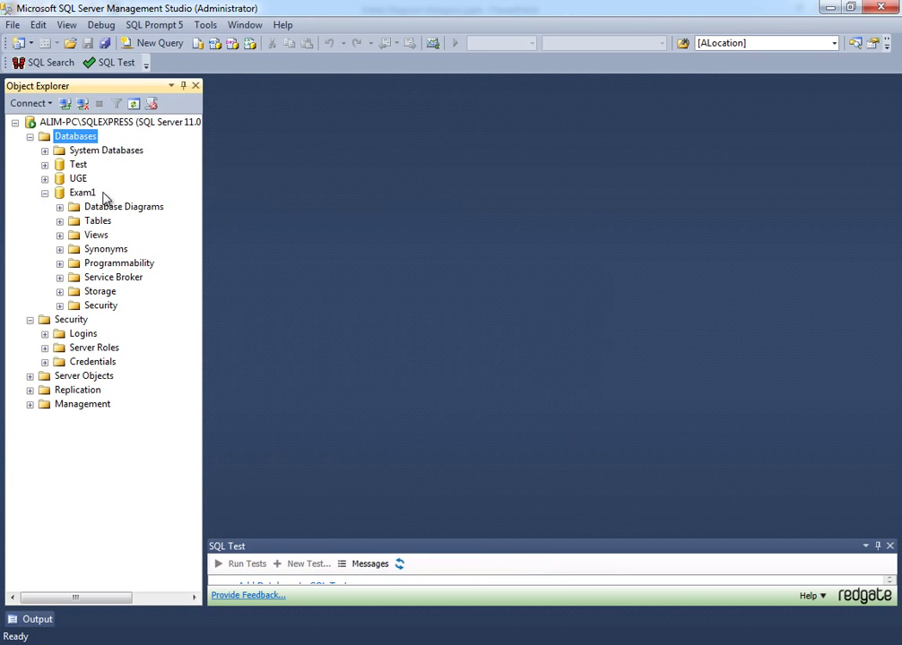
pyautogui.doubleClick(75, 207)
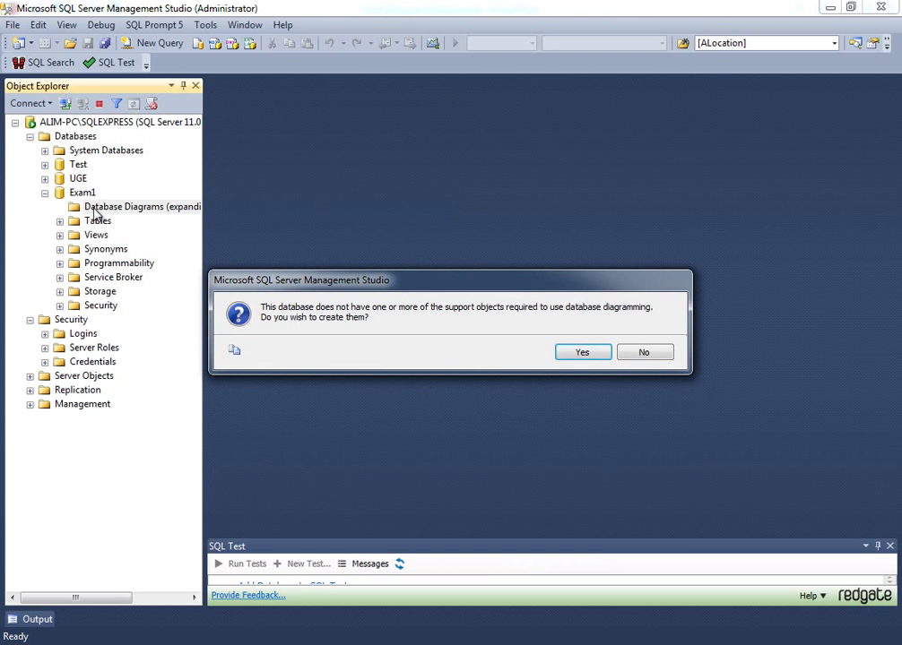
# - Enable diagram support, start a new Exam1 diagram without existing tables, and add table 'Product'
pyautogui.click(583, 352)
pyautogui.rightClick(137, 213)
pyautogui.click(375, 298)
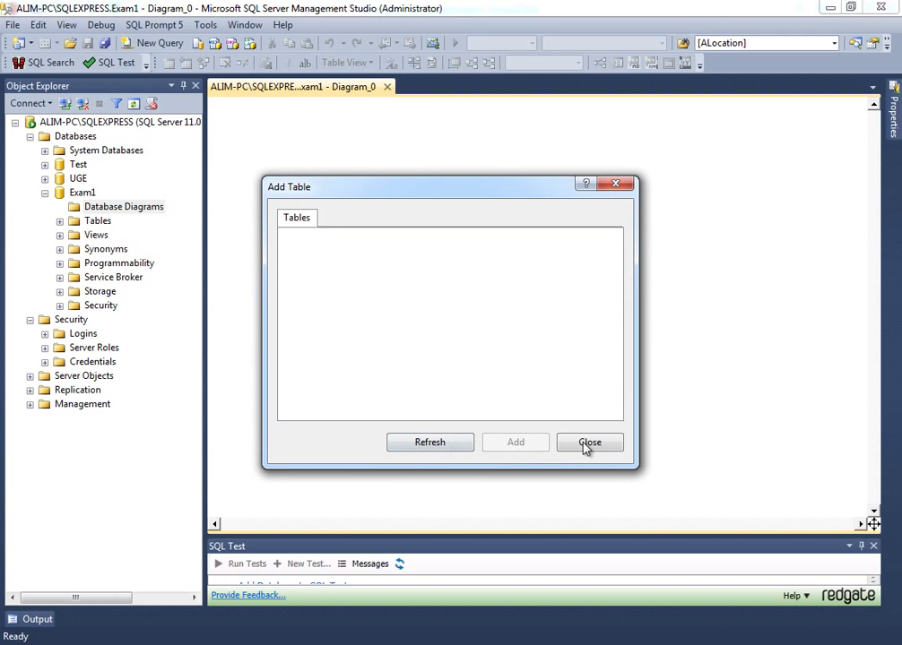
pyautogui.click(582, 439)
pyautogui.rightClick(326, 125)
pyautogui.click(396, 136)
pyautogui.write('Prod')
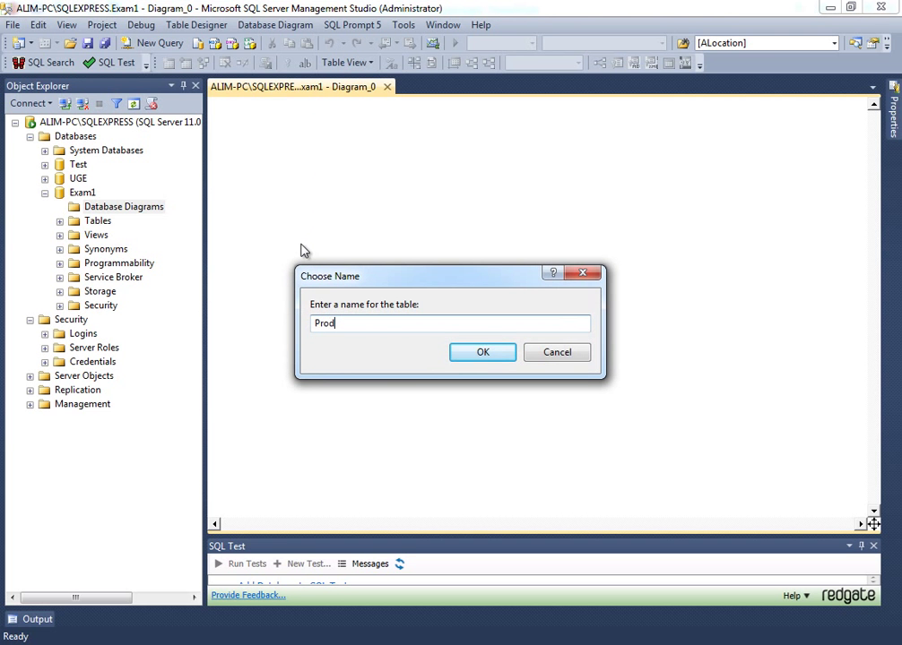
pyautogui.write('uct')
pyautogui.press('Return')
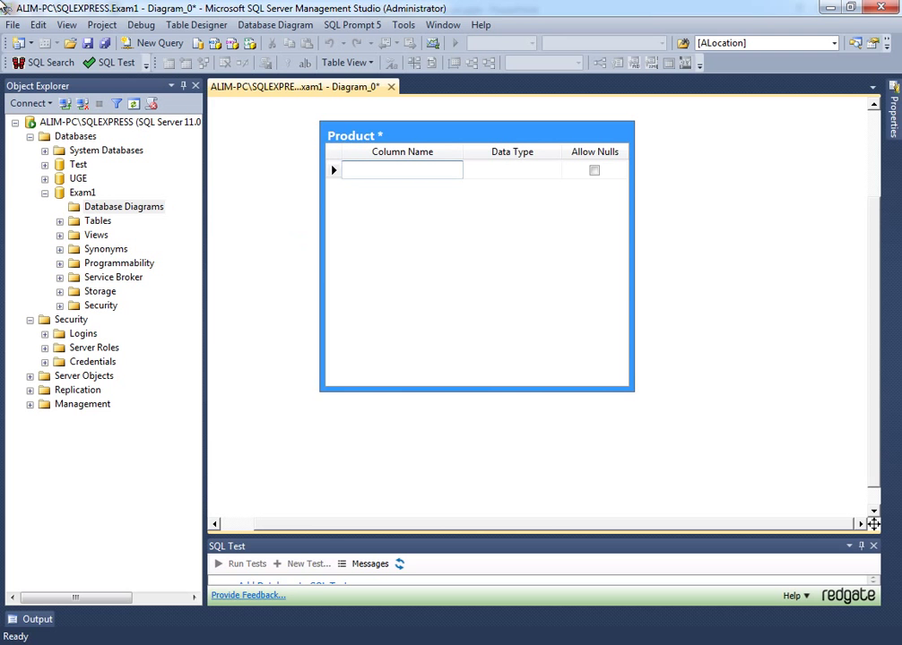
# - Name the Product table's first column 'ProductID'
pyautogui.write('ProductID')
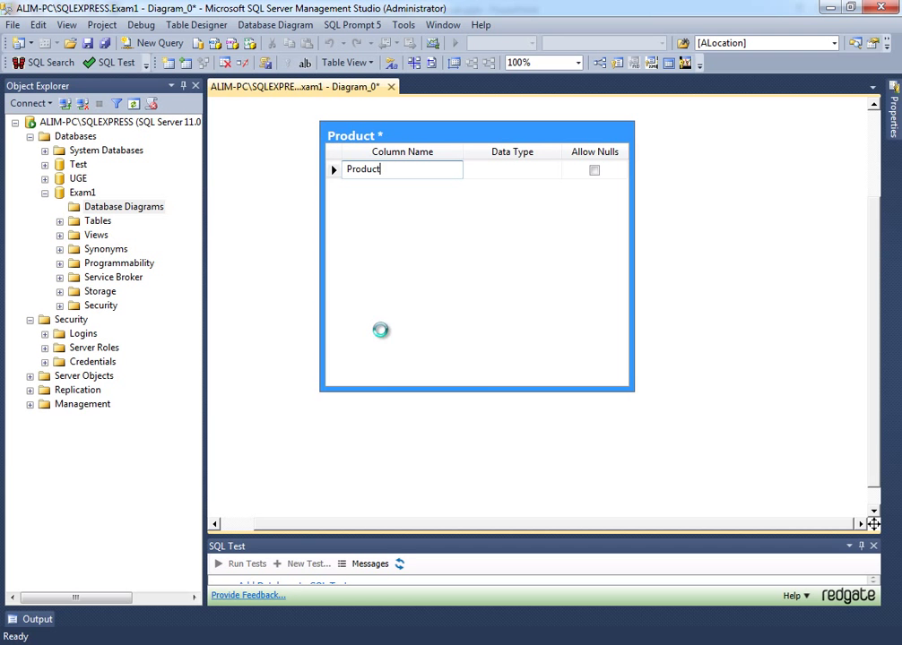
pyautogui.press('Left')
pyautogui.hotkey('shift', 'Left')
pyautogui.hotkey('shift', 'Left')
pyautogui.hotkey('shift', 'Left')
pyautogui.hotkey('shift', 'Left')
pyautogui.hotkey('shift', 'Left')
pyautogui.press('End')
pyautogui.hotkey('shift', 'Left')
pyautogui.hotkey('shift', 'Left')
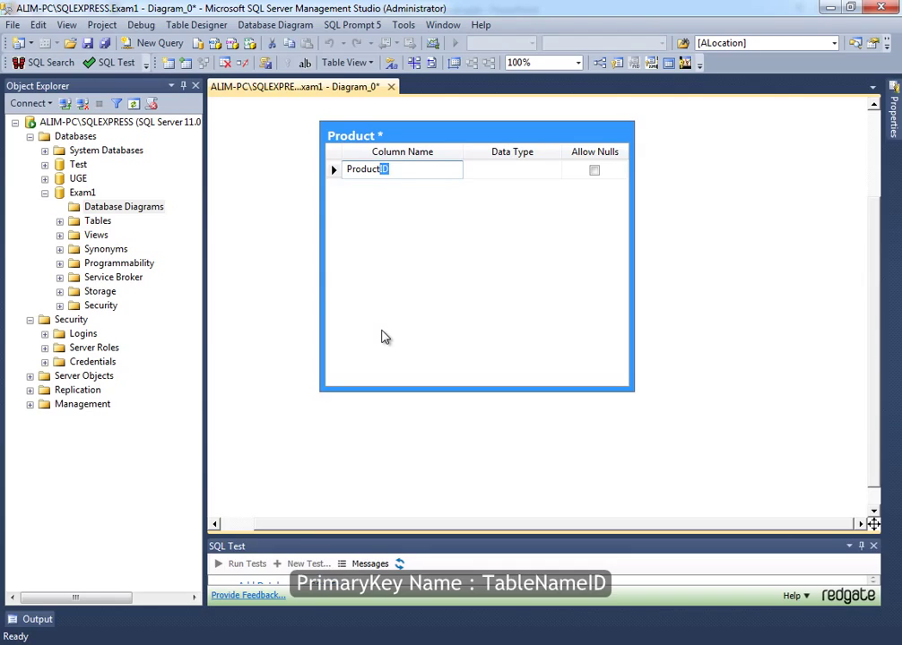
pyautogui.press('Left')
pyautogui.hotkey('shift', 'Home')
pyautogui.press('End')
pyautogui.hotkey('shift', 'Left')
pyautogui.hotkey('shift', 'Left')
pyautogui.press('End')
pyautogui.press('Tab')
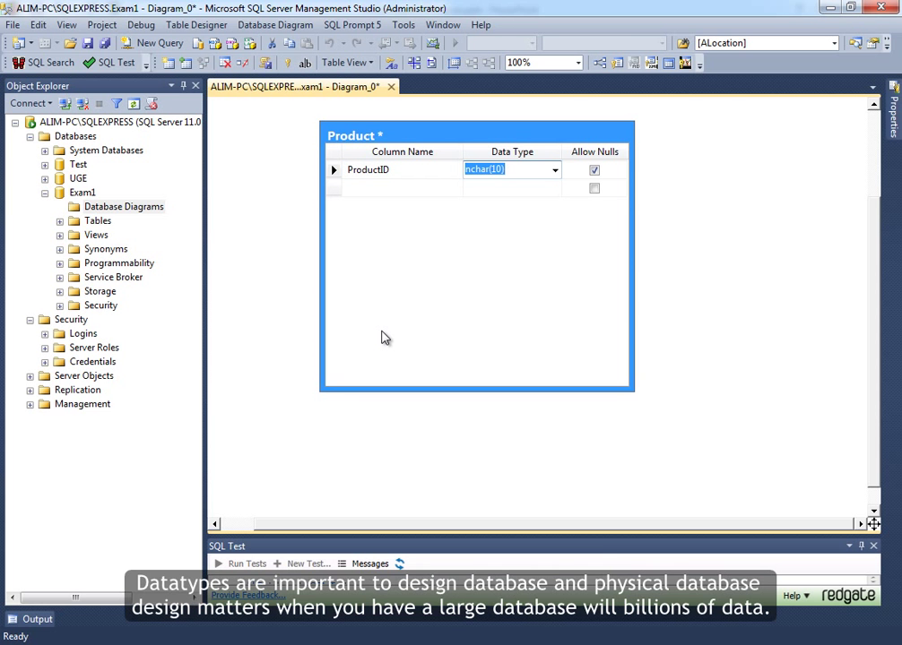
# - Set ProductID's data type to uniqueidentifier after trying int, bigint and guid
pyautogui.write('int')
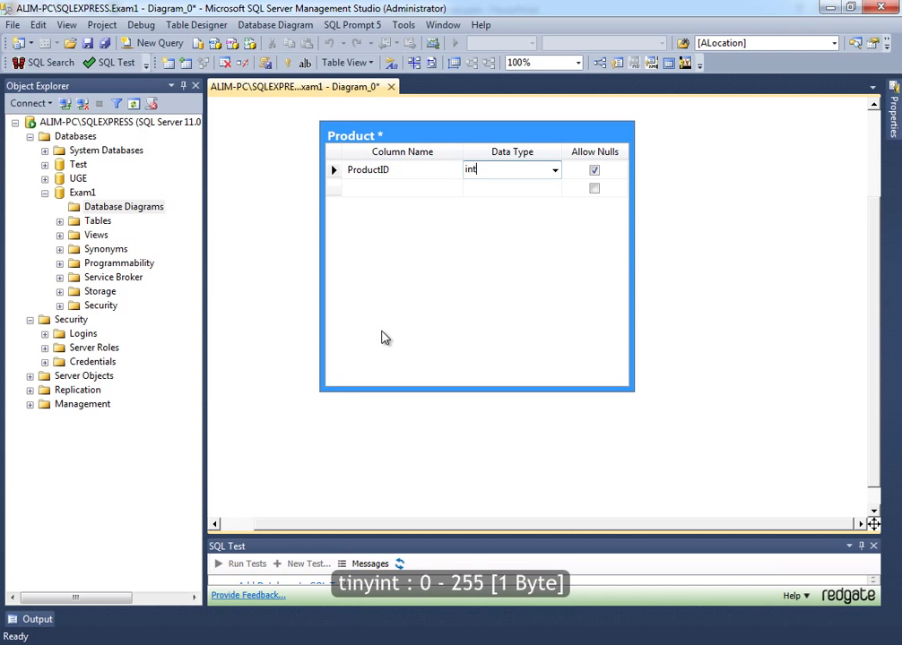
pyautogui.press('BackSpace')
pyautogui.press('BackSpace')
pyautogui.press('BackSpace')
pyautogui.write('bigint')
pyautogui.press('BackSpace')
pyautogui.press('BackSpace')
pyautogui.press('BackSpace')
pyautogui.press('BackSpace')
pyautogui.press('BackSpace')
pyautogui.press('BackSpace')
pyautogui.write('guid')
pyautogui.press('Return')
pyautogui.press('Return')
pyautogui.write('uniqueidentifier')
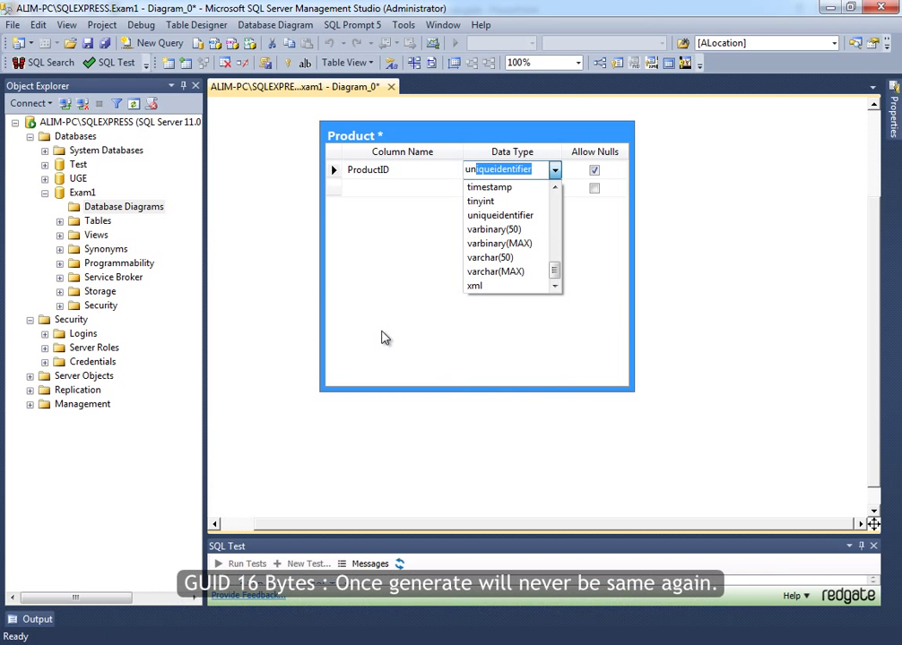
pyautogui.press('Tab')
pyautogui.hotkey('shift', 'Tab')
pyautogui.press('Tab')
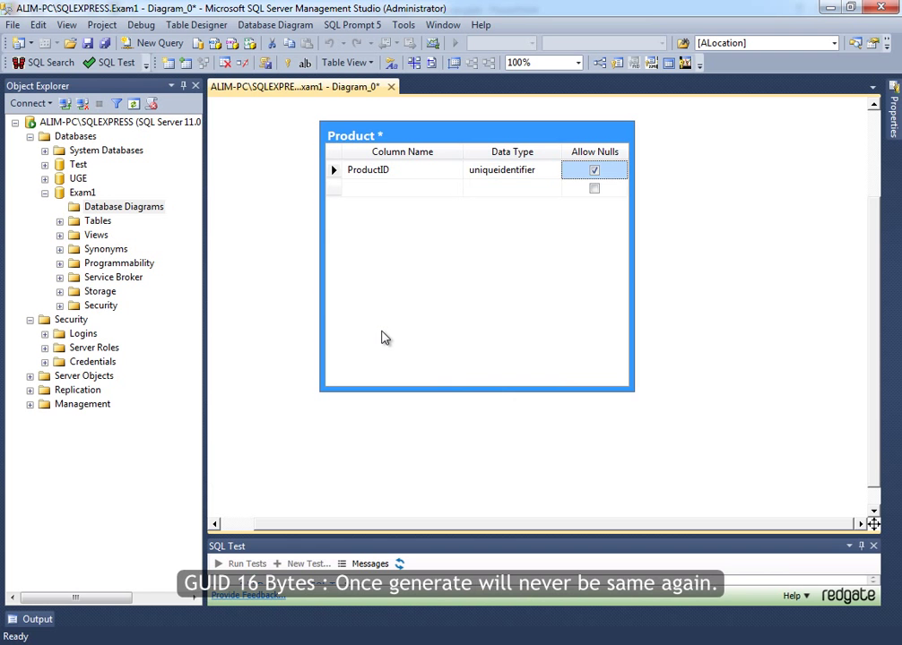
pyautogui.hotkey('shift', 'Tab')
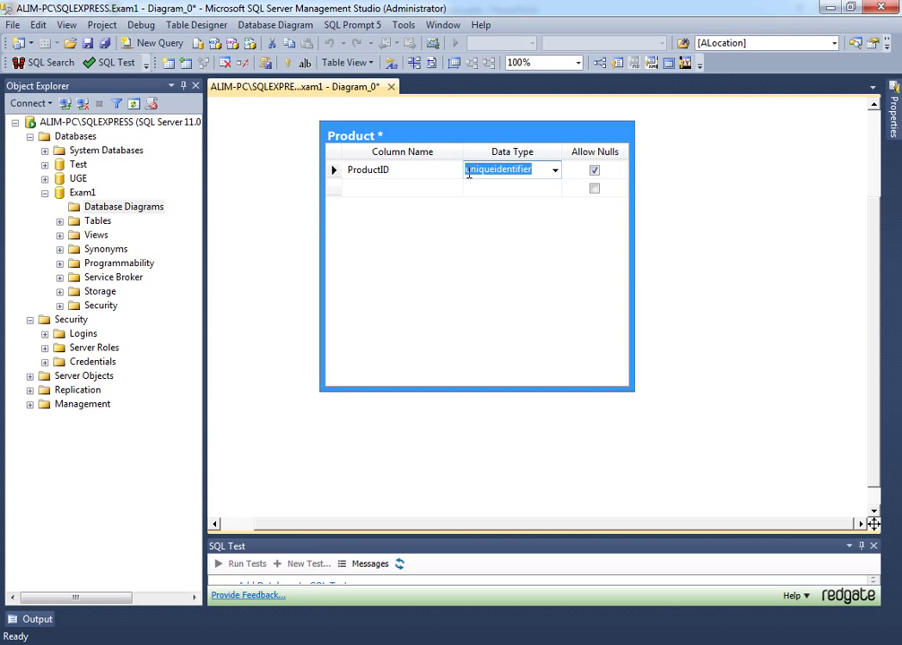
# - Change ProductID's data type to bigint
pyautogui.click(341, 171)
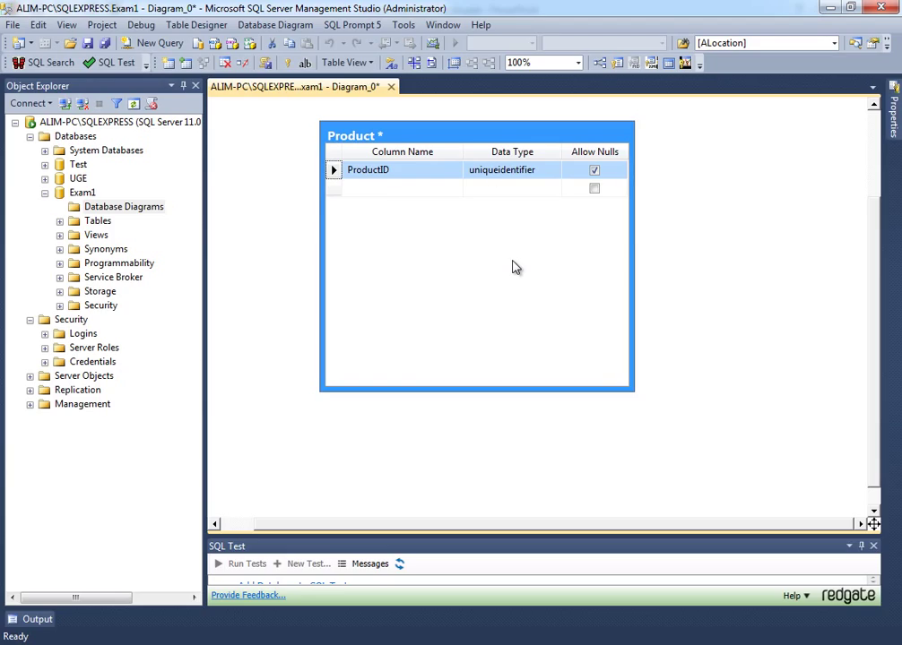
pyautogui.click(492, 170)
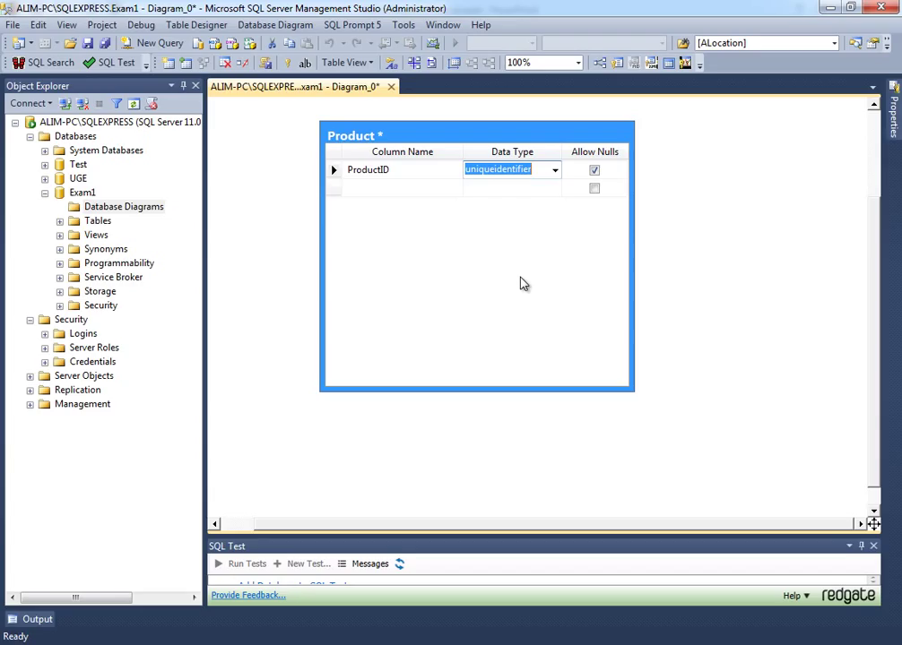
pyautogui.write('int')
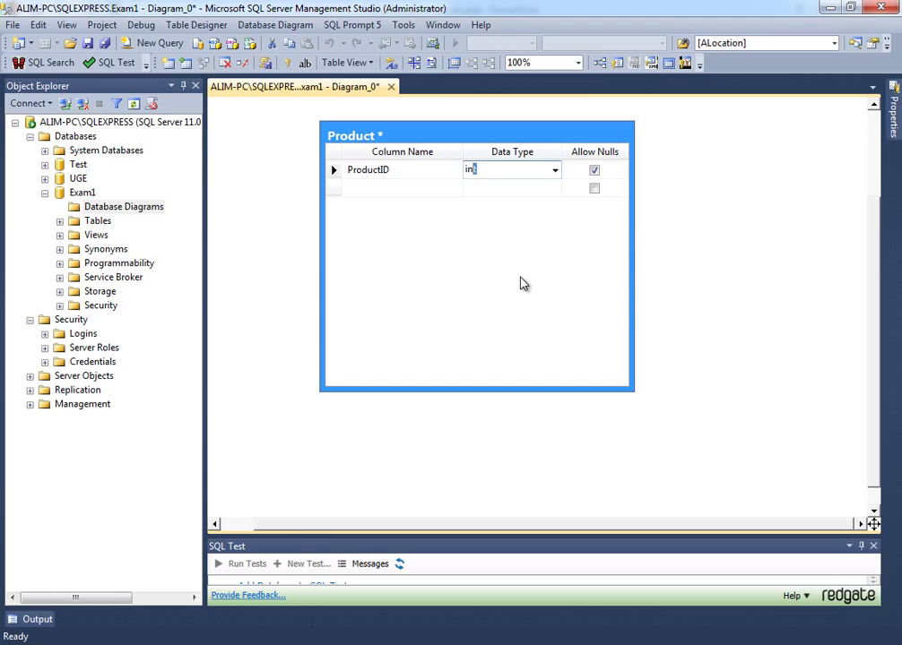
pyautogui.press('BackSpace')
pyautogui.press('BackSpace')
pyautogui.press('BackSpace')
pyautogui.write('big')
# - Disallow nulls for ProductID and make it the Product table's primary key
pyautogui.click(264, 63)
pyautogui.press('Return')
pyautogui.click(594, 171)
pyautogui.click(287, 63)
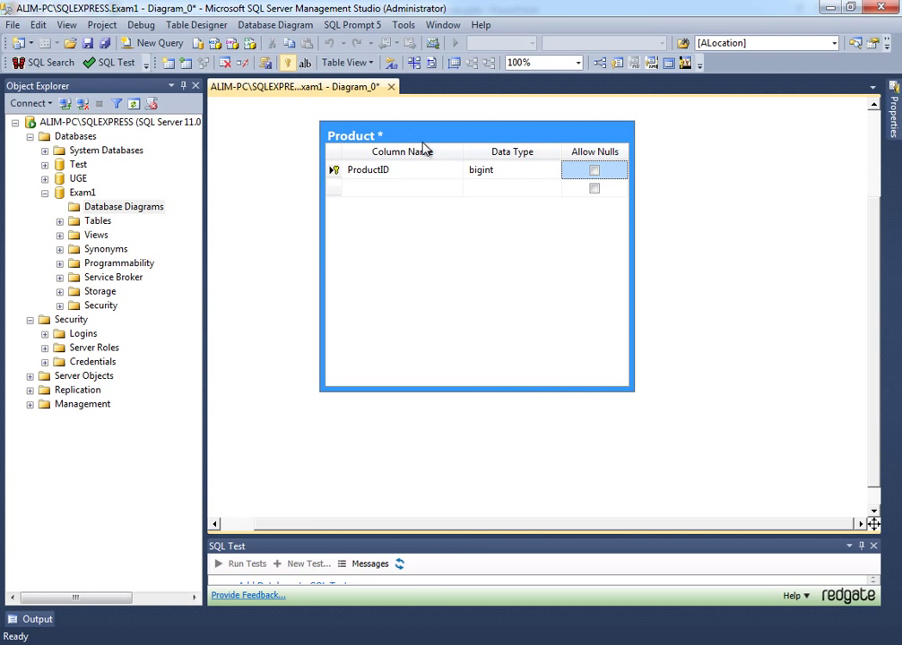
# - Show the ProductID column's properties and pin the Properties window open
pyautogui.hscroll(2, 346, 140)
pyautogui.click(261, 170)
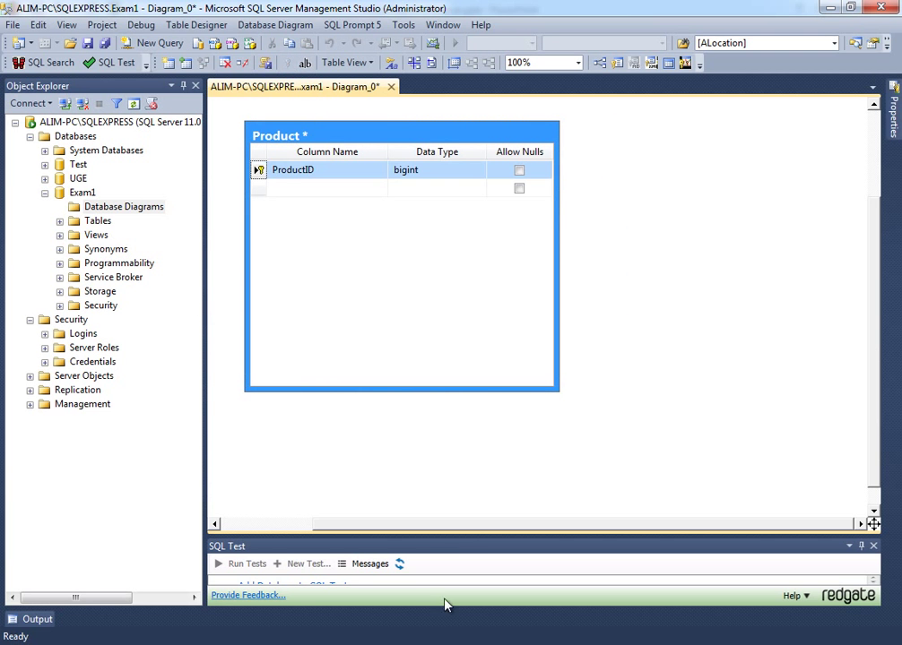
pyautogui.click(894, 112)
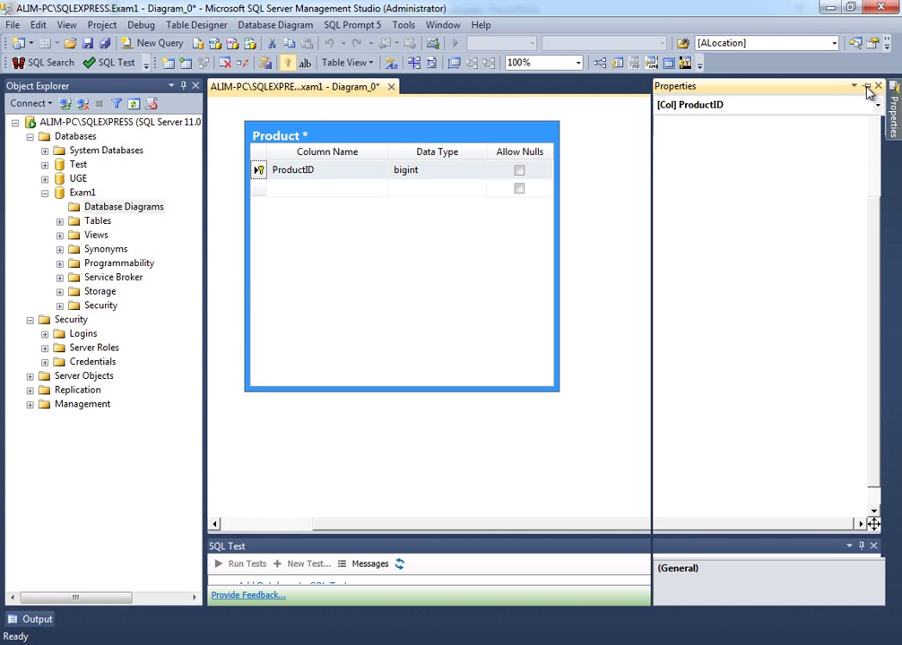
pyautogui.click(383, 201)
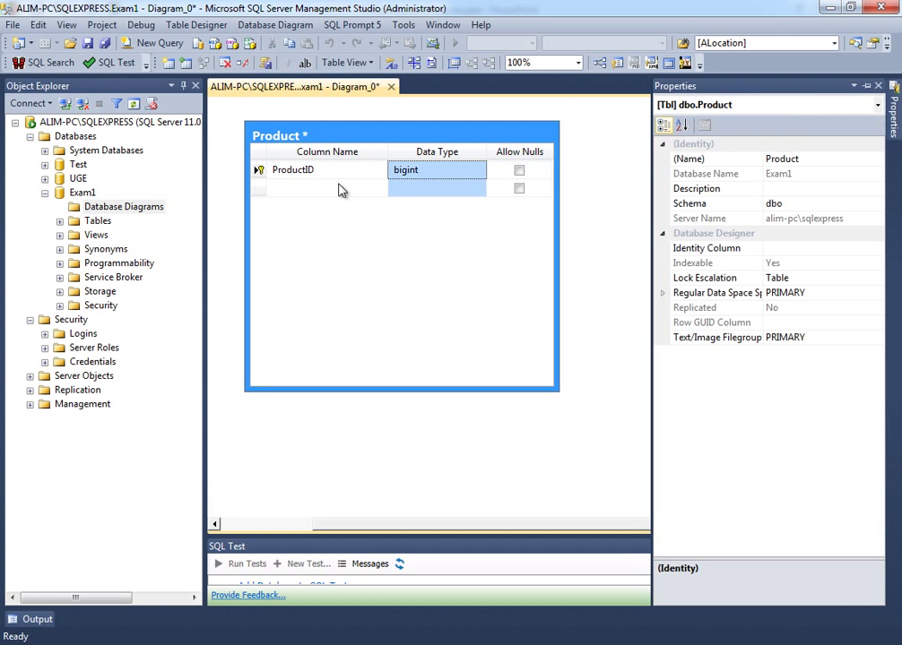
pyautogui.click(258, 170)
pyautogui.click(891, 119)
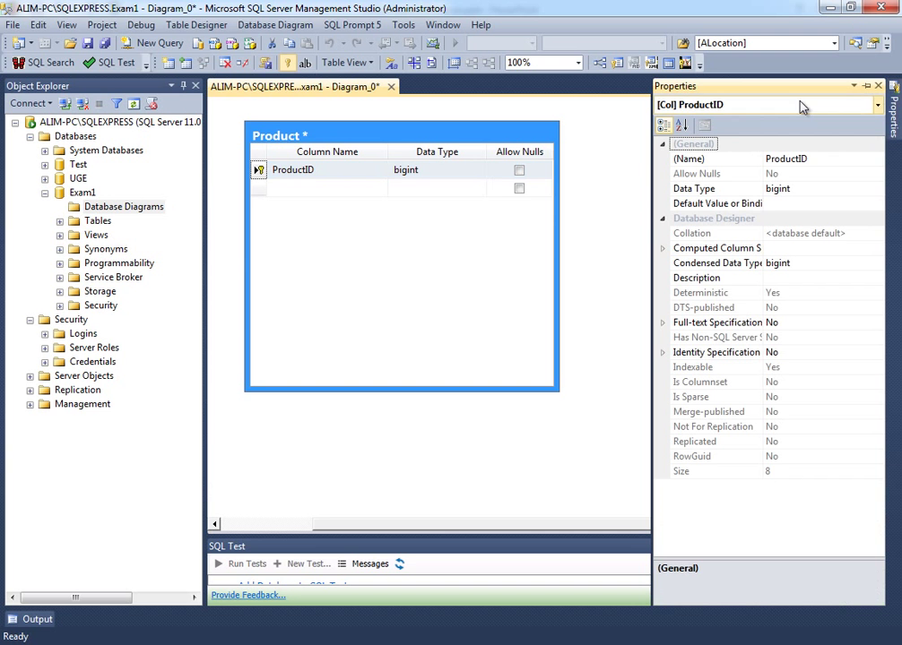
pyautogui.click(866, 87)
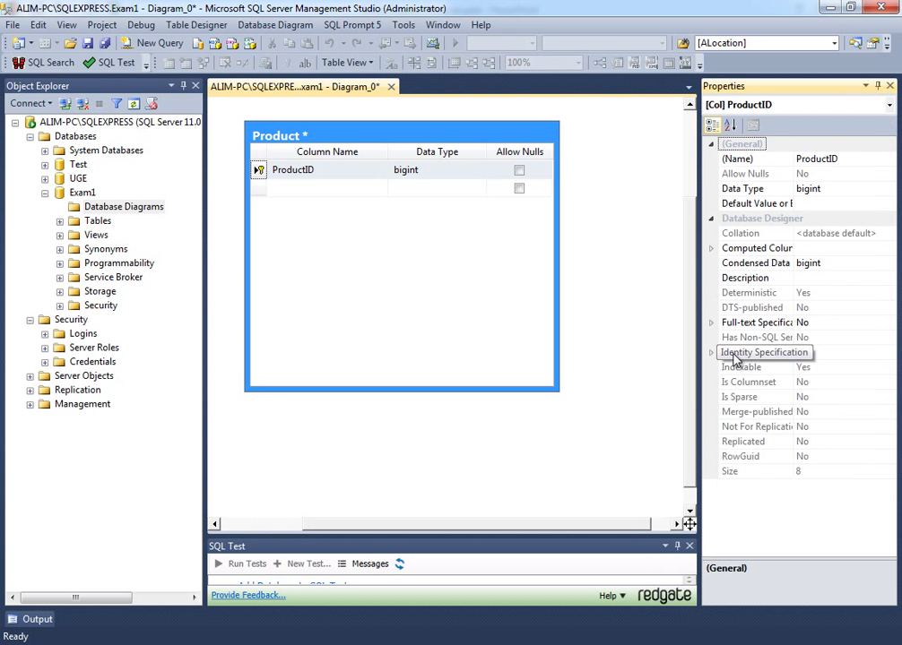
# - Set ProductID's Is Identity to Yes, with seed 1 and increment 1
pyautogui.click(710, 352)
pyautogui.click(760, 368)
pyautogui.doubleClick(760, 367)
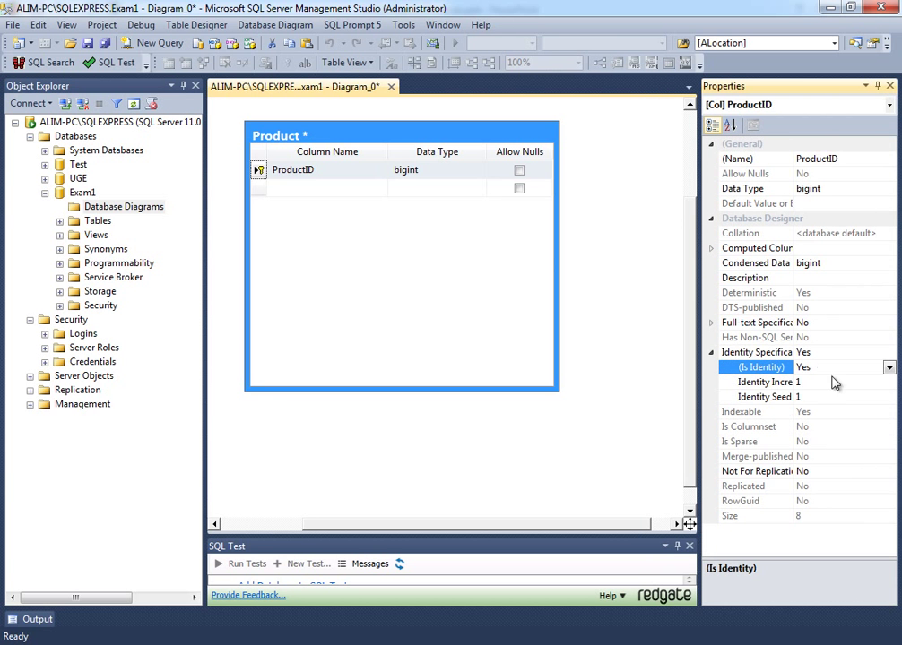
pyautogui.click(254, 173)
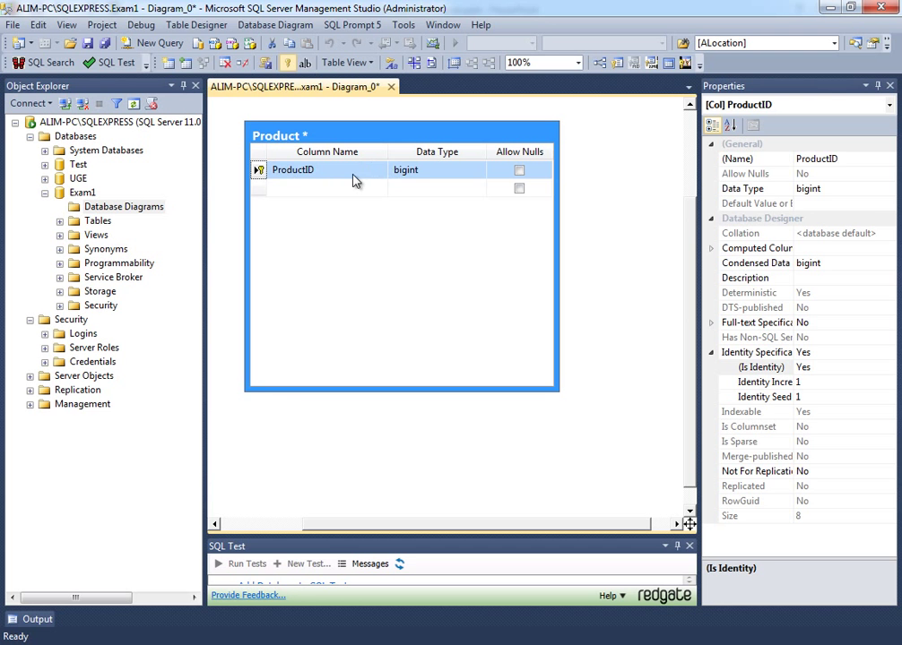
pyautogui.click(306, 187)
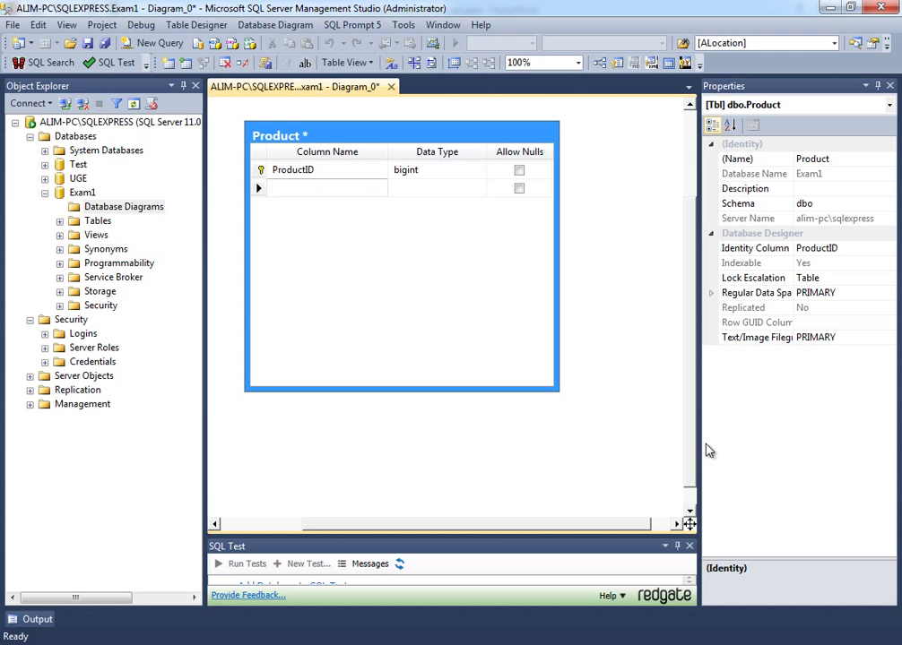
# - Add a ProductName column with data type varchar(50)
pyautogui.write('ProductName')
pyautogui.press('Return')
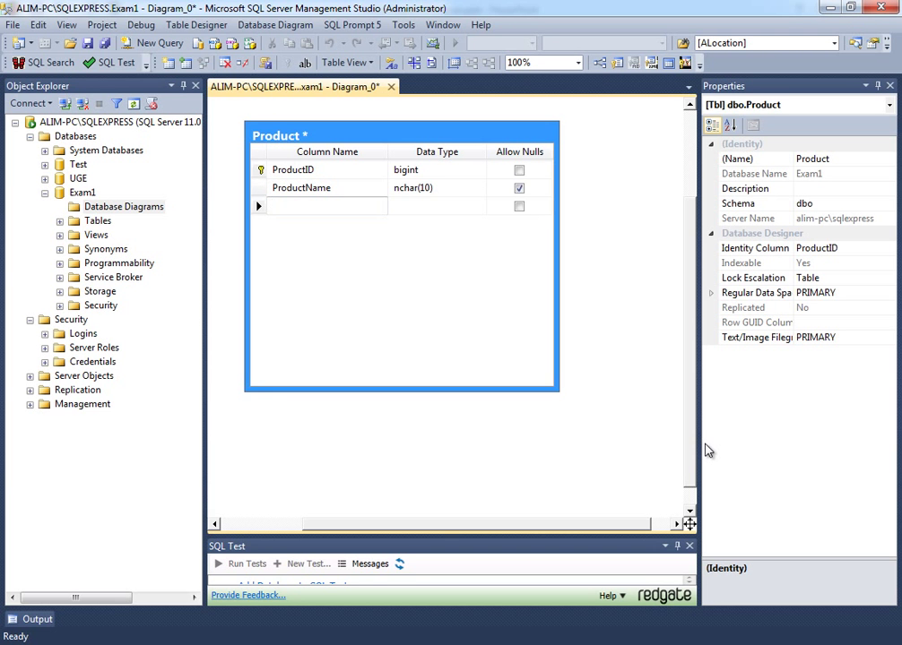
pyautogui.click(475, 190)
pyautogui.write('varc')
pyautogui.press('Return')
pyautogui.press('Up')
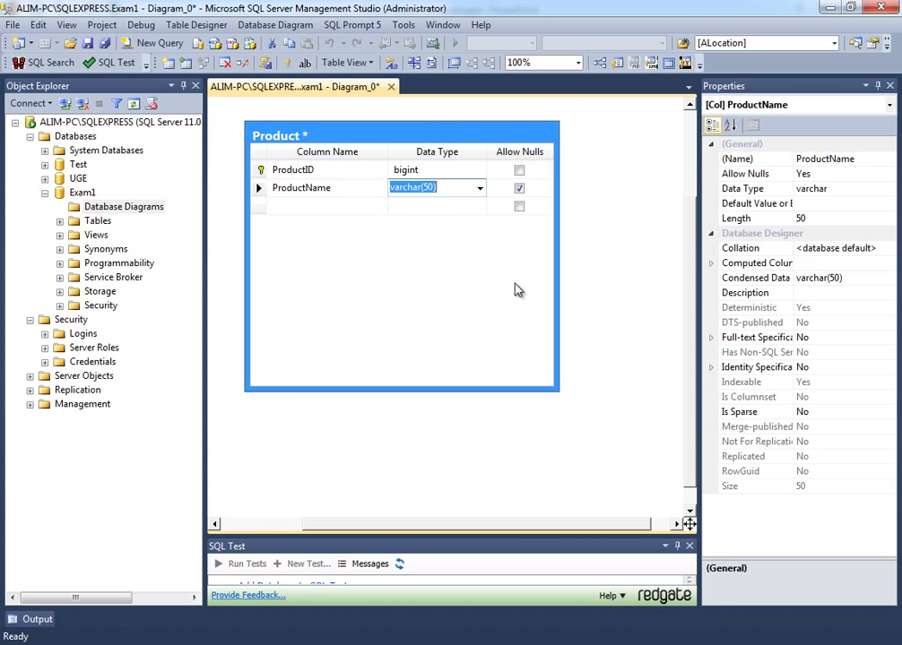
pyautogui.hotkey('shift', 'Tab')
# - Add a ProductCategoryID column in the third row with data type int
pyautogui.press('Down')
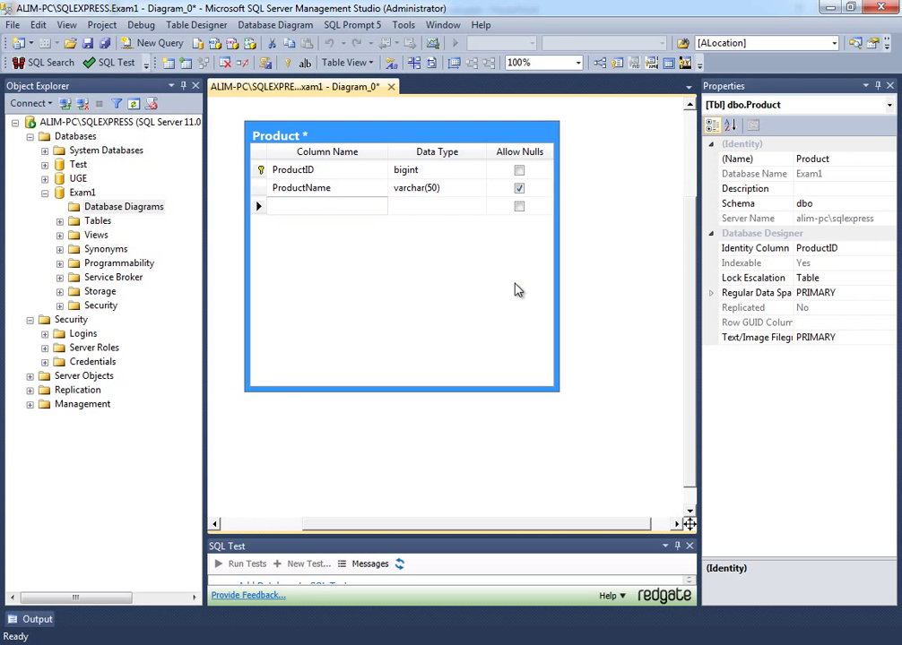
pyautogui.write('ProductCategory')
pyautogui.press('BackSpace')
pyautogui.write('y')
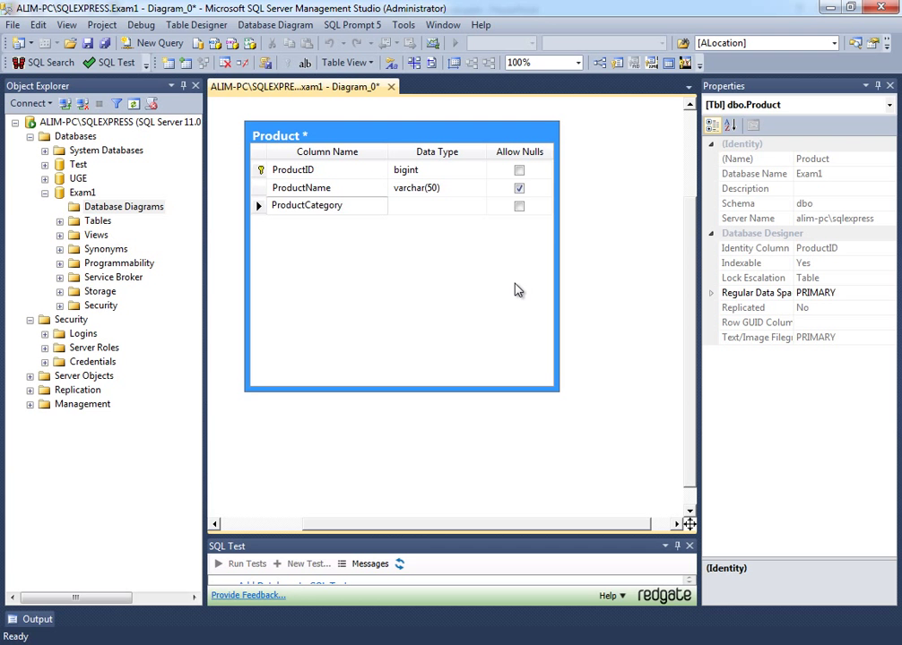
pyautogui.write('ID')
pyautogui.press('Tab')
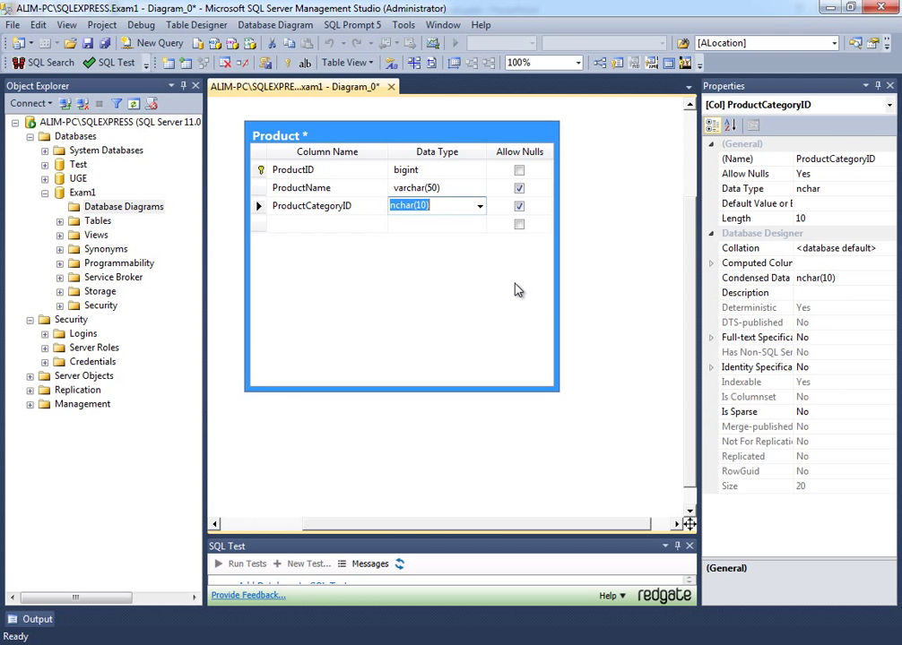
pyautogui.write('it')
pyautogui.press('BackSpace')
pyautogui.press('BackSpace')
pyautogui.write('int')
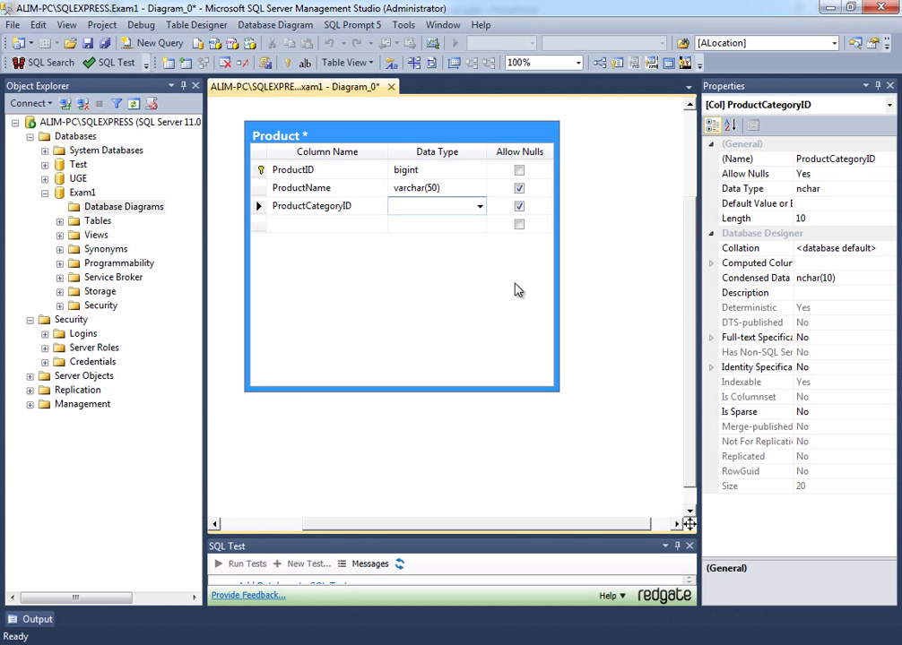
# - Change ProductCategoryID's data type in the Product table to smallint
pyautogui.write('sh')
pyautogui.click(480, 206)
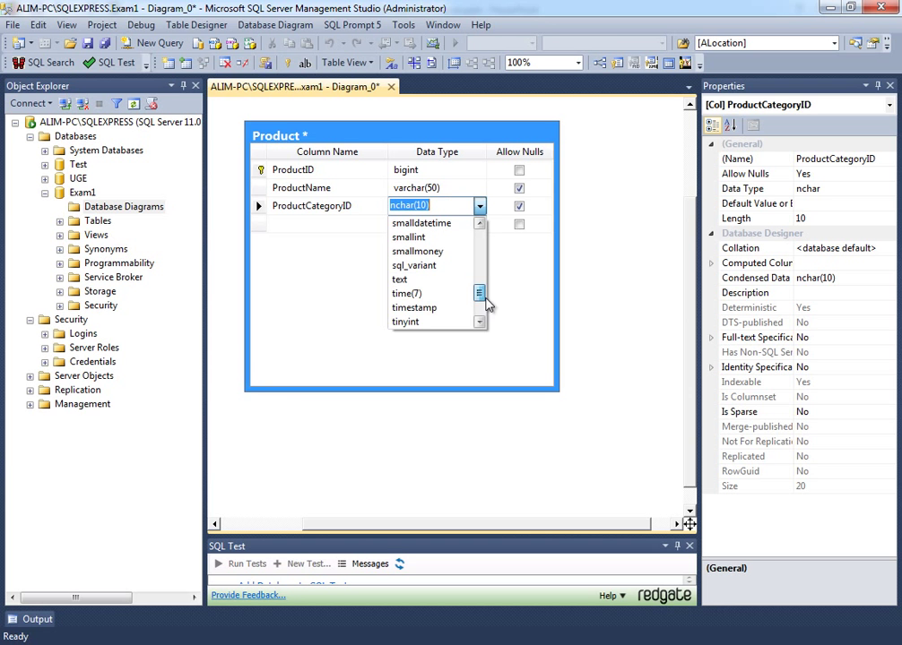
pyautogui.click(442, 289)
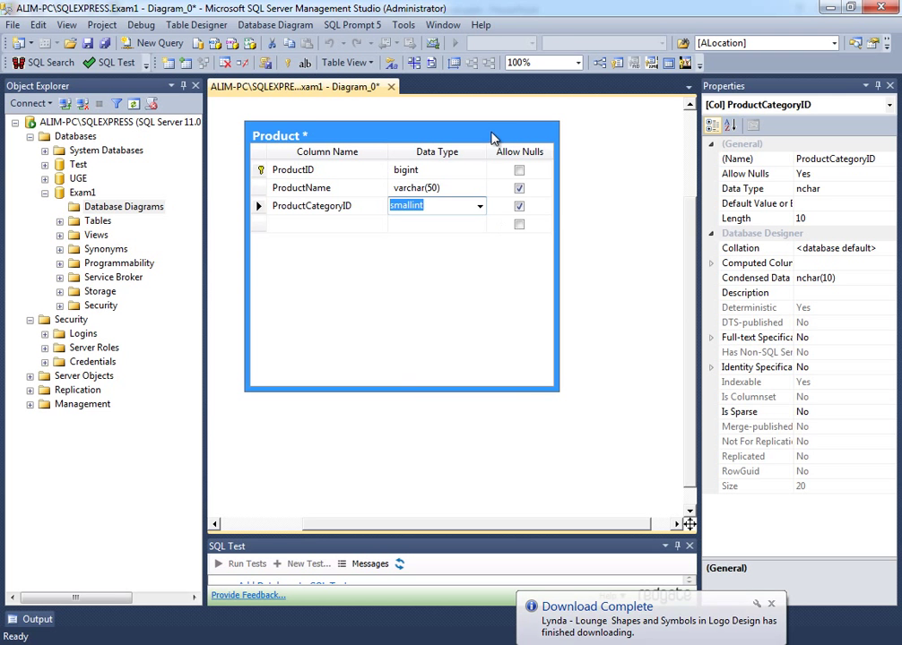
# - Shift the Product table slightly left and copy the ProductCategoryID column name
pyautogui.moveTo(496, 139); pyautogui.dragTo(471, 146)
pyautogui.click(234, 213)
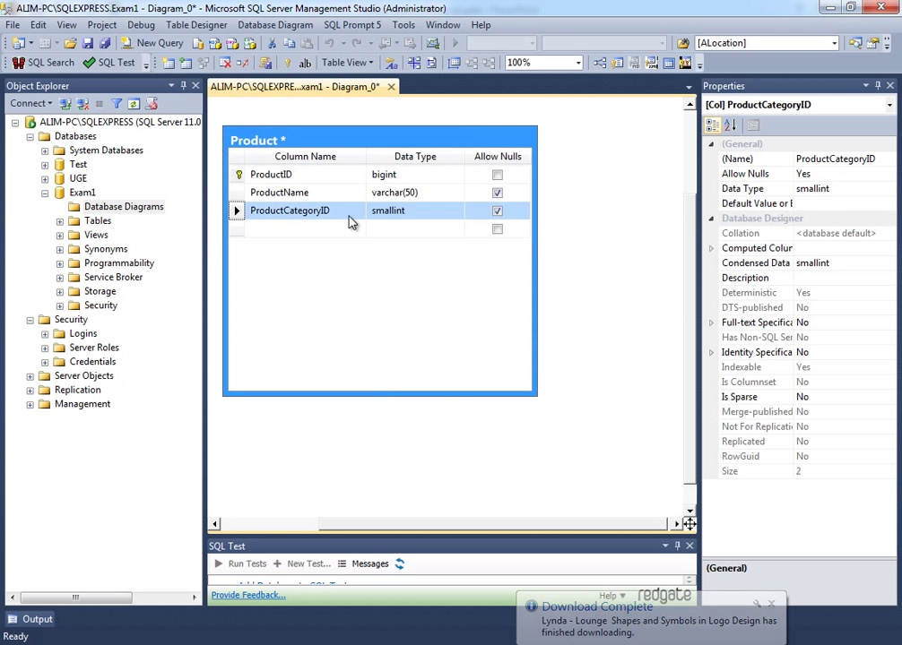
pyautogui.click(361, 212)
pyautogui.hotkey('ctrl', 'c')
# - Create a new diagram table named ProductCategory from the pasted column name
pyautogui.rightClick(594, 221)
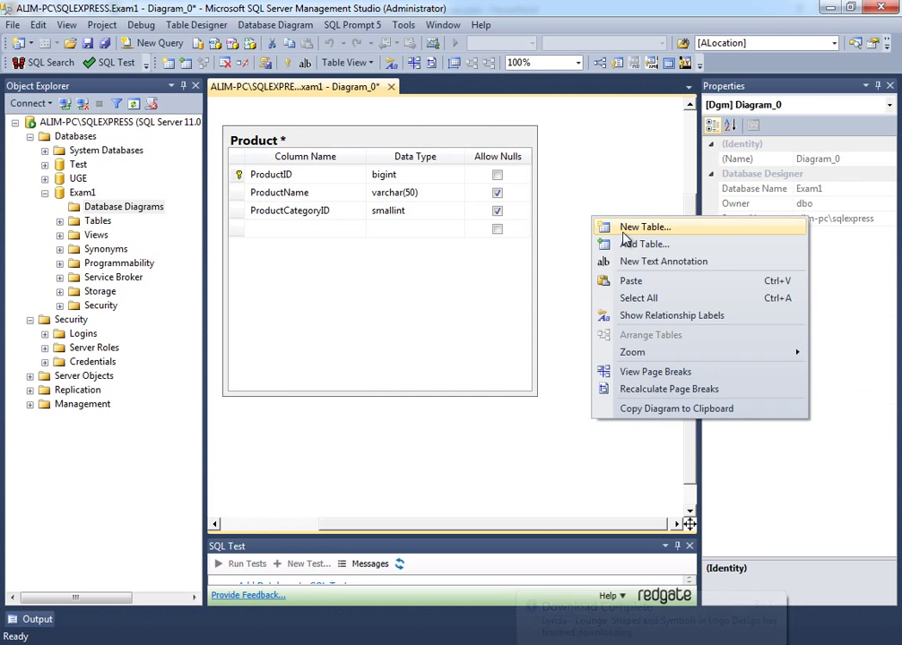
pyautogui.click(625, 235)
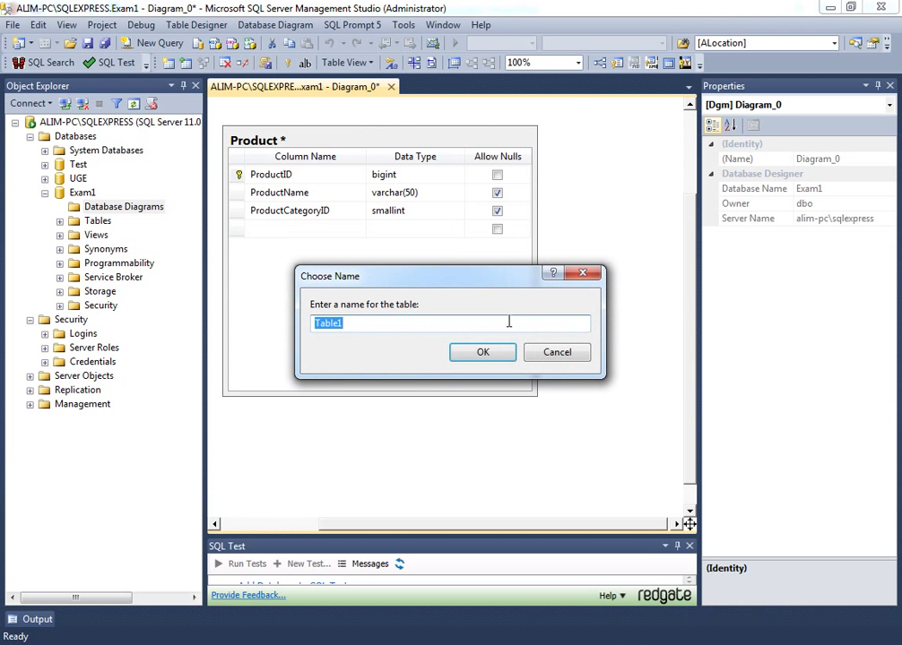
pyautogui.hotkey('ctrl', 'v')
pyautogui.press('BackSpace')
pyautogui.press('BackSpace')
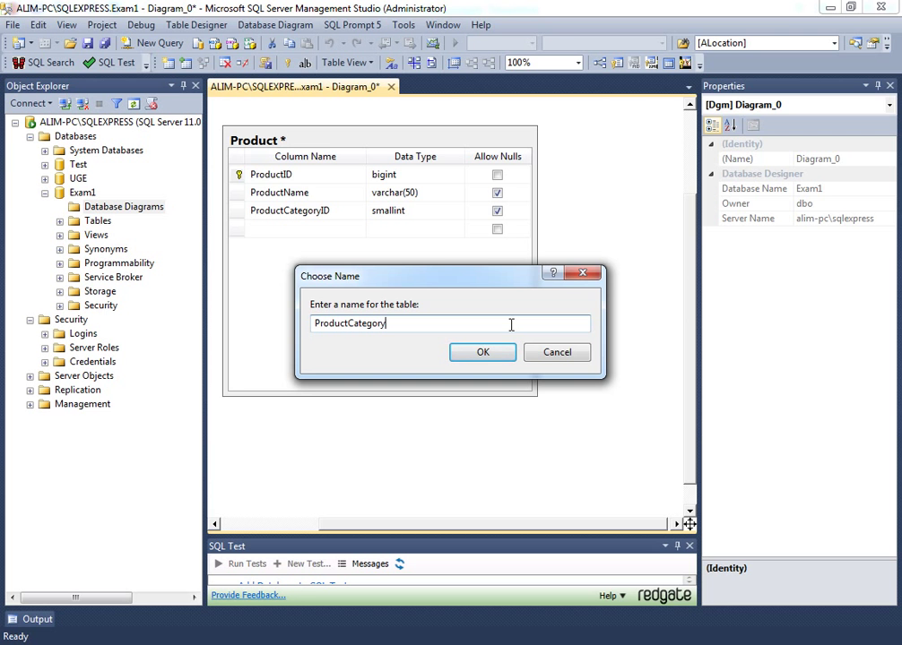
pyautogui.press('Return')
# - Add ProductCategoryID smallint as a non-null identity primary key
pyautogui.click(655, 262)
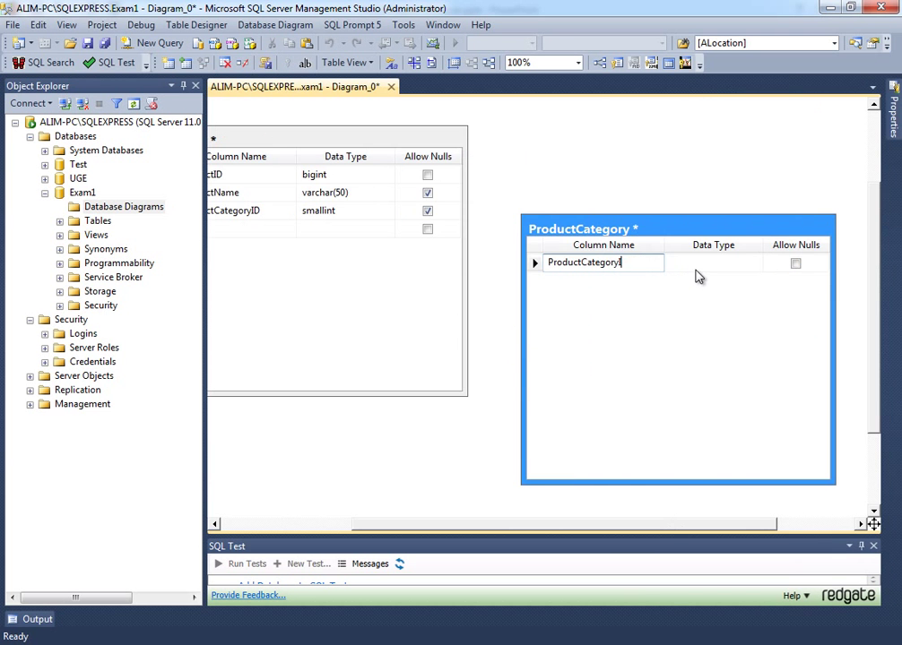
pyautogui.click(693, 264)
pyautogui.write('smallint')
pyautogui.press('Tab')
pyautogui.press('space')
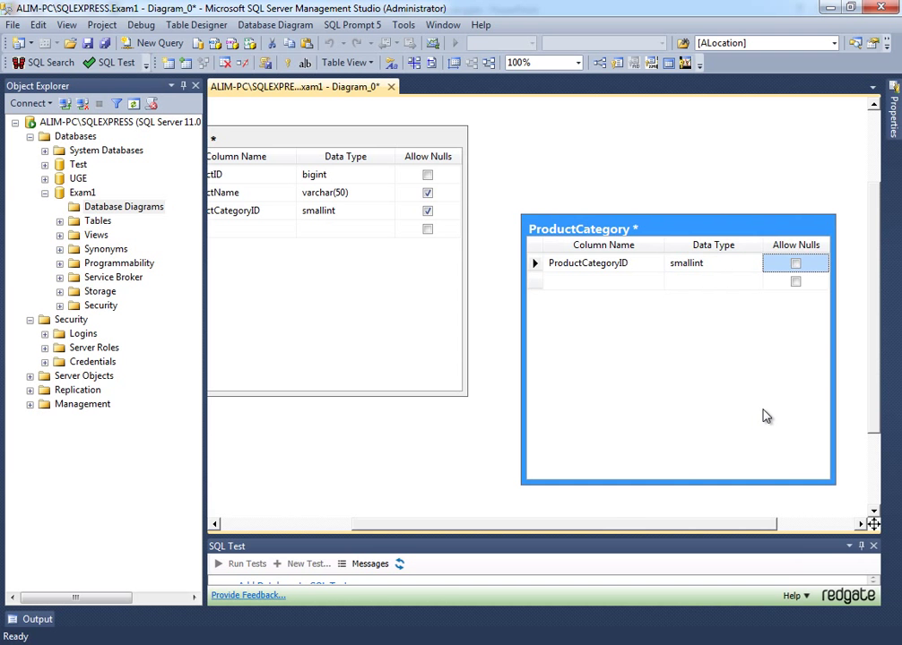
pyautogui.click(287, 62)
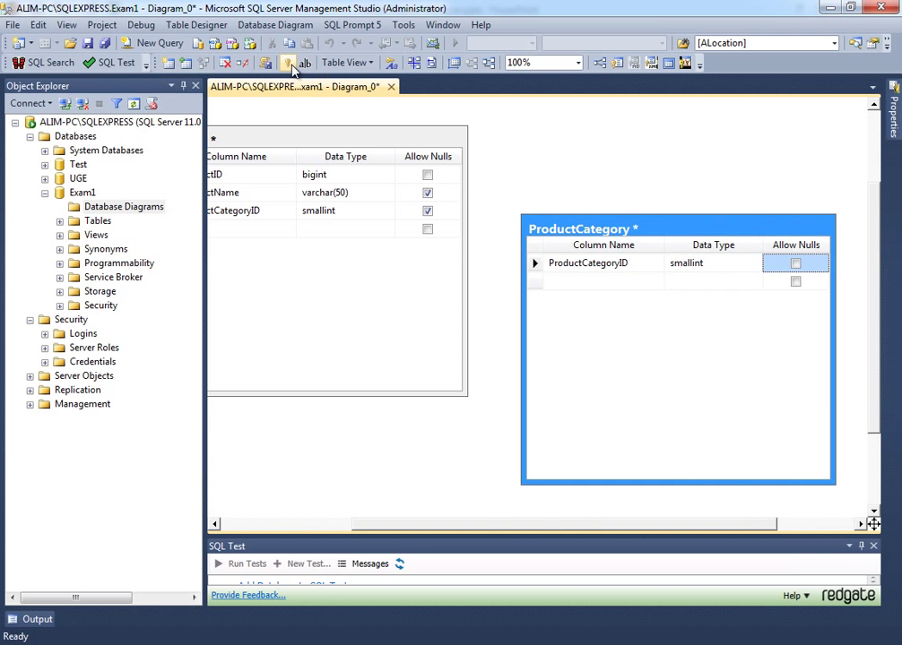
pyautogui.click(536, 264)
pyautogui.click(894, 113)
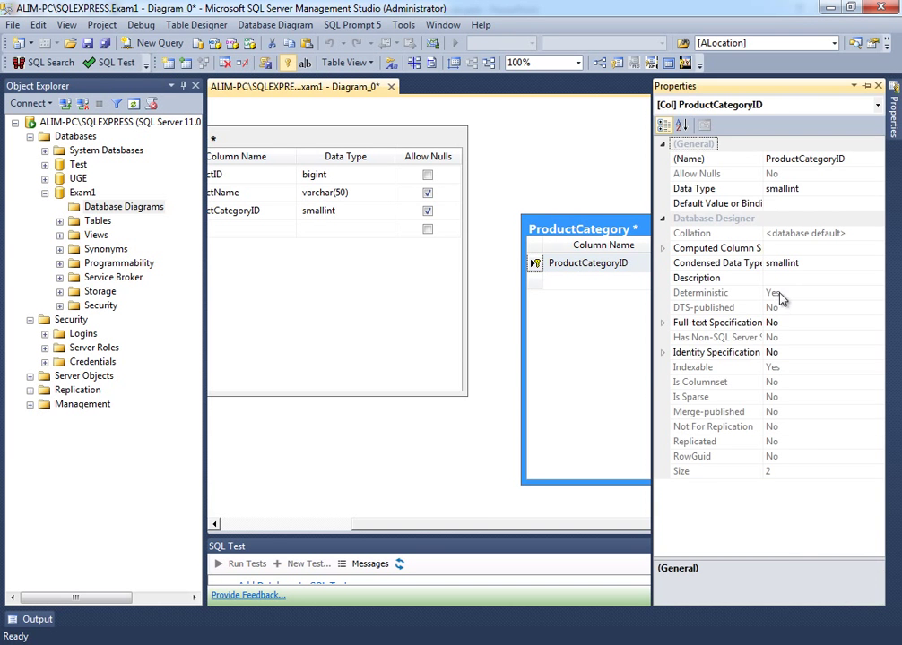
pyautogui.doubleClick(676, 356)
pyautogui.doubleClick(690, 366)
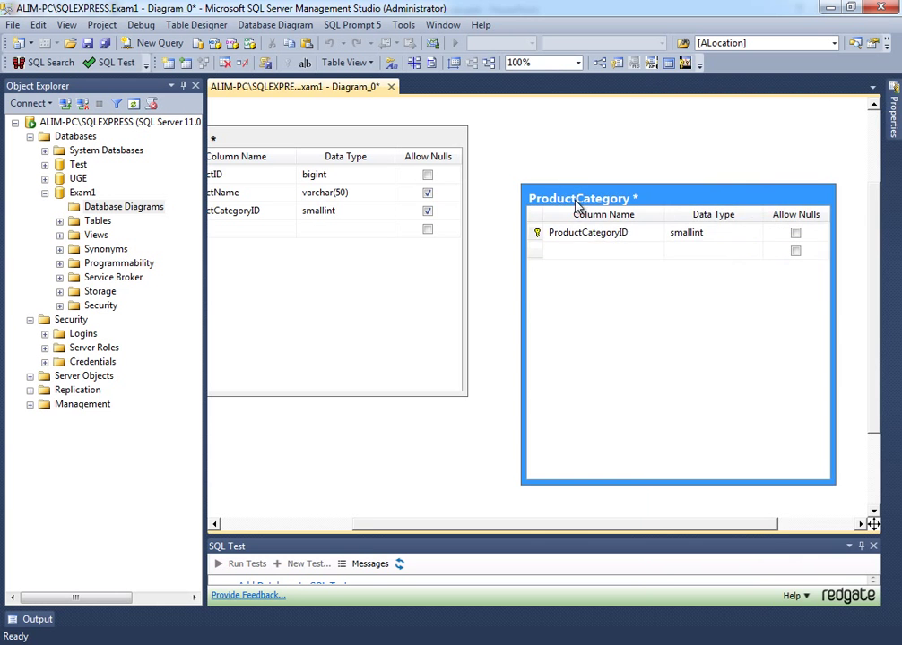
# - Add a non-null CategoryDisplay varchar(50) column and reposition the ProductCategory table
pyautogui.click(578, 237)
pyautogui.write('Cate')
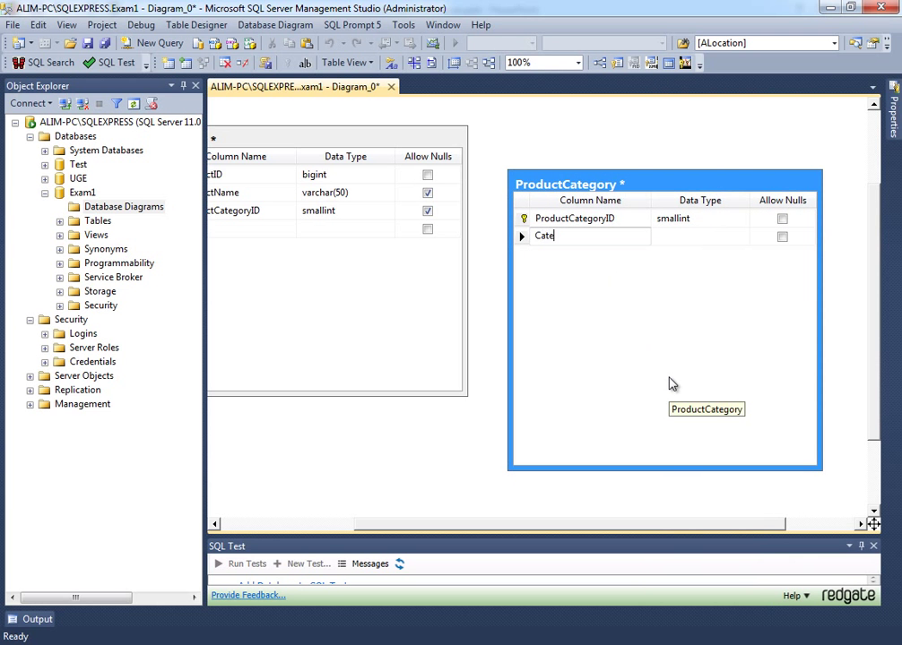
pyautogui.write('goryDisplay')
pyautogui.press('Tab')
pyautogui.write('varcha')
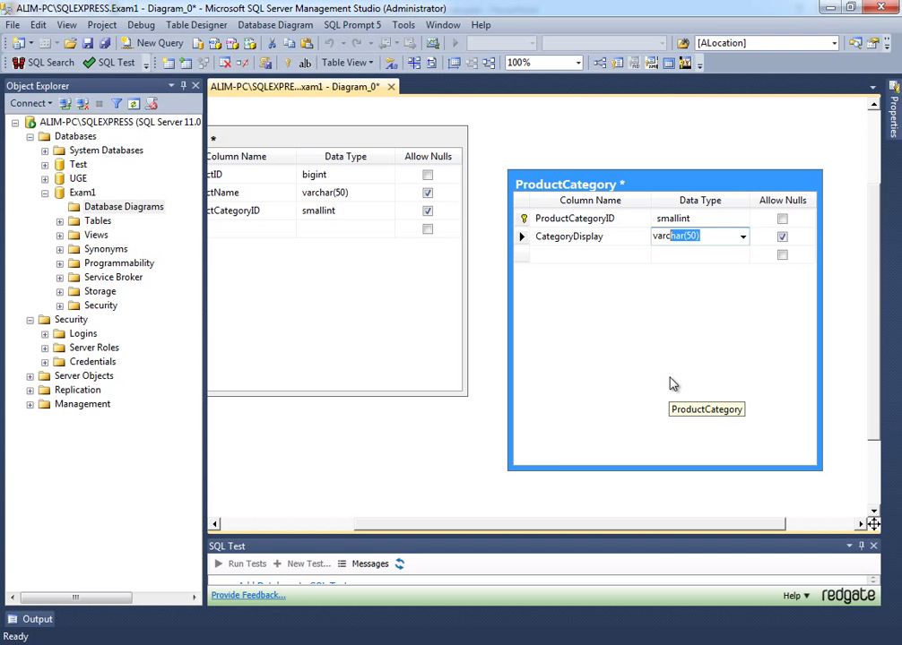
pyautogui.press('Tab')
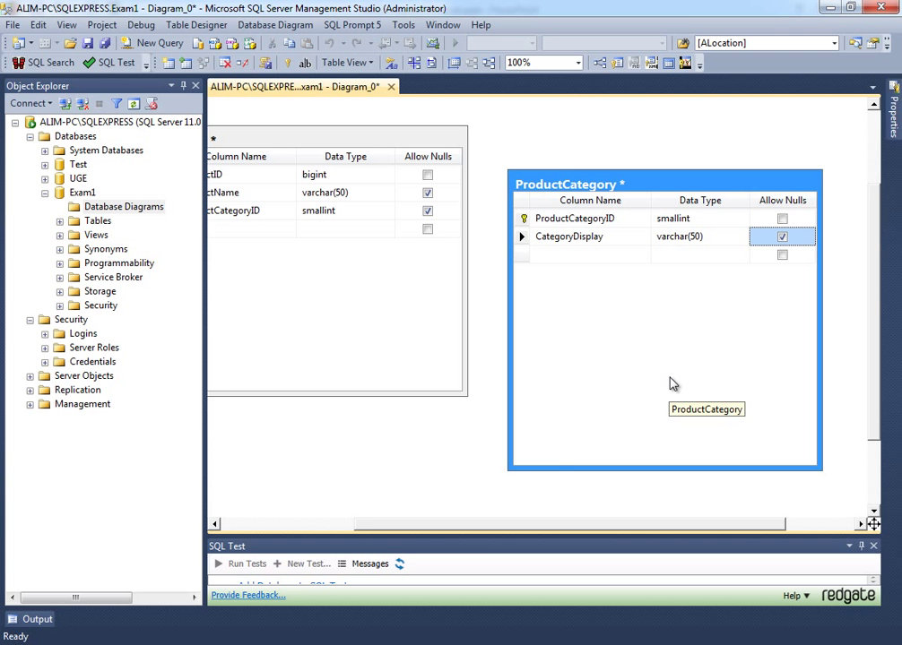
pyautogui.press('space')
pyautogui.moveTo(559, 190); pyautogui.dragTo(608, 181)
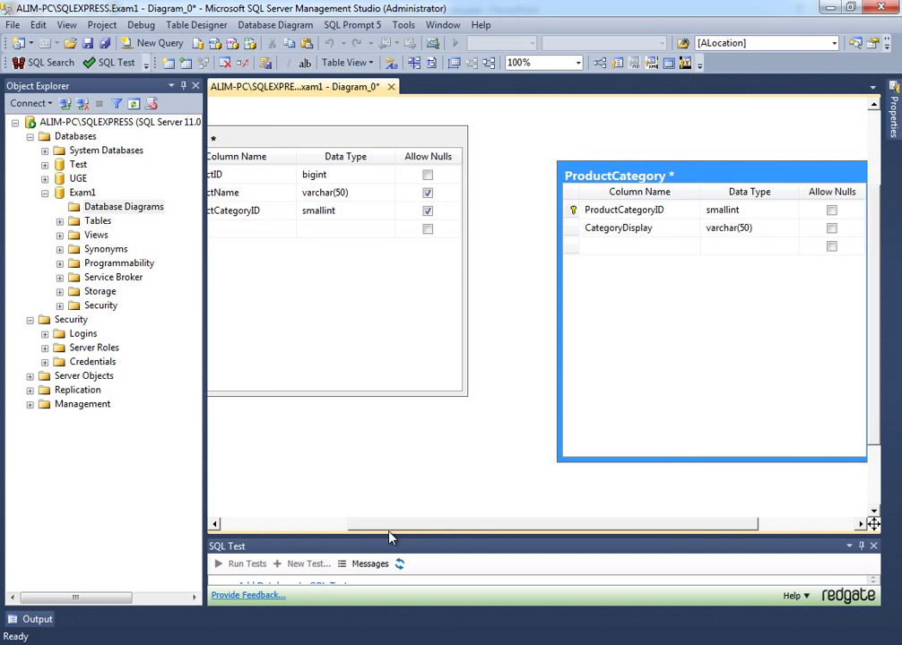
pyautogui.moveTo(391, 536); pyautogui.dragTo(360, 527)
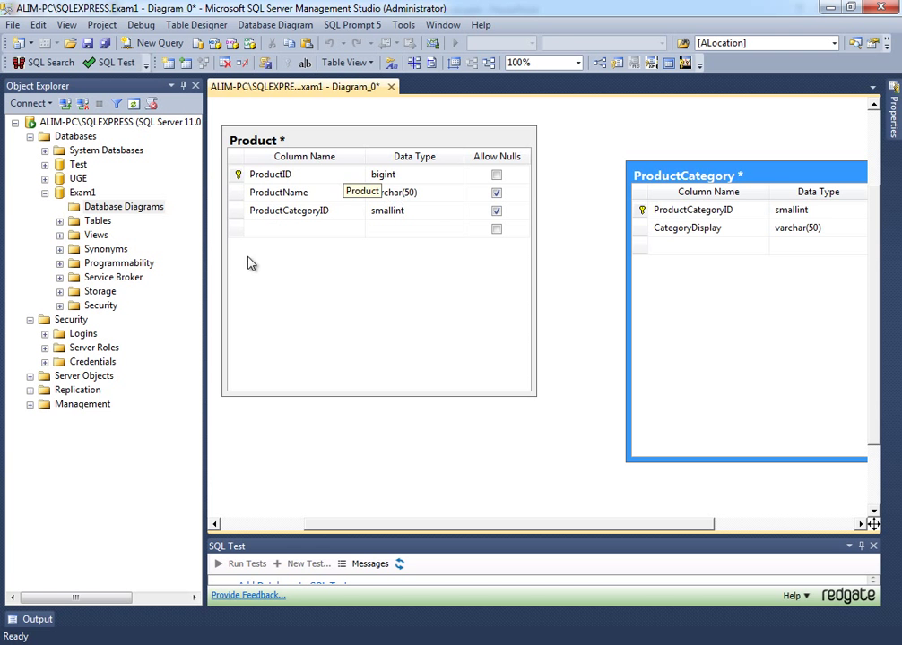
# - Relate ProductCategory's ProductCategoryID key to Product's ProductCategoryID and accept both relationship dialogs
pyautogui.moveTo(694, 178); pyautogui.dragTo(676, 165)
pyautogui.click(264, 175)
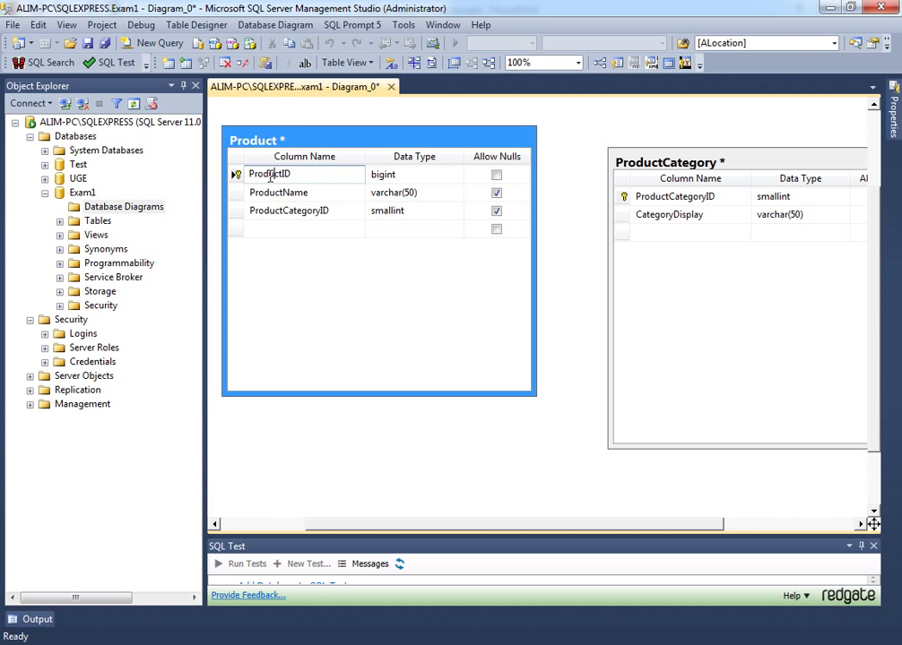
pyautogui.moveTo(249, 175); pyautogui.dragTo(283, 176)
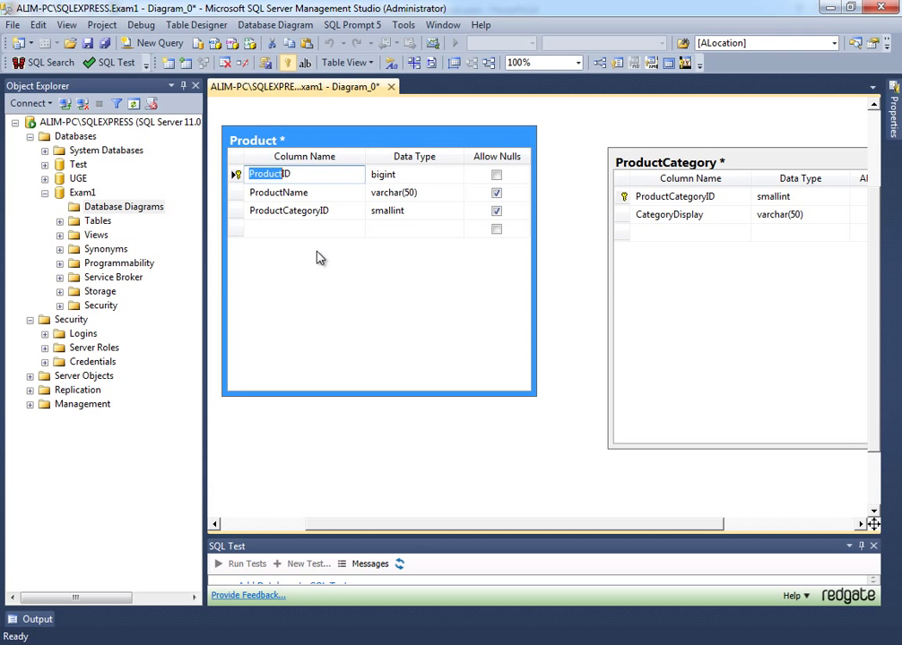
pyautogui.moveTo(622, 197); pyautogui.dragTo(283, 215)
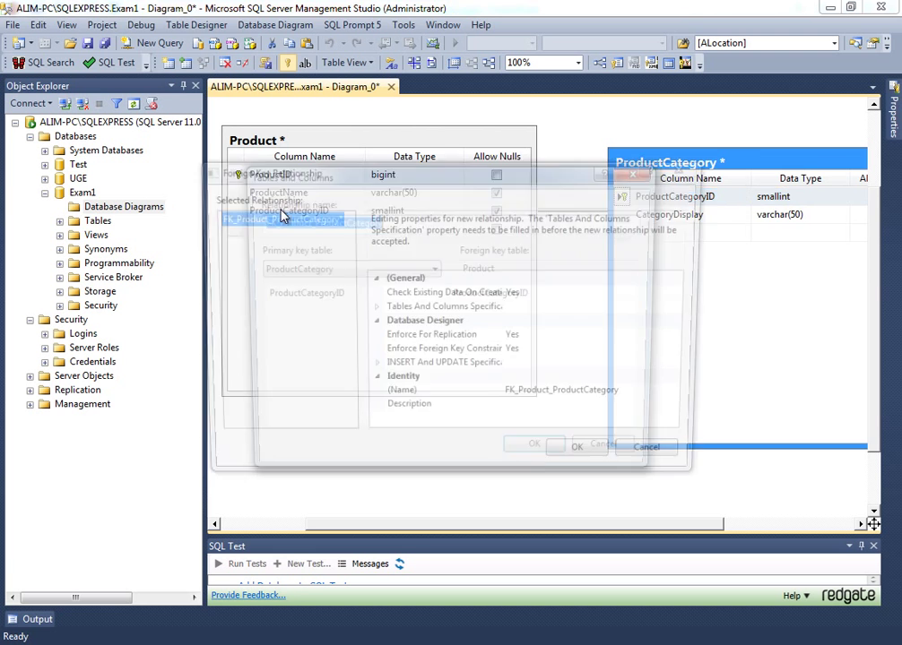
pyautogui.click(556, 453)
pyautogui.click(534, 444)
pyautogui.click(342, 209)
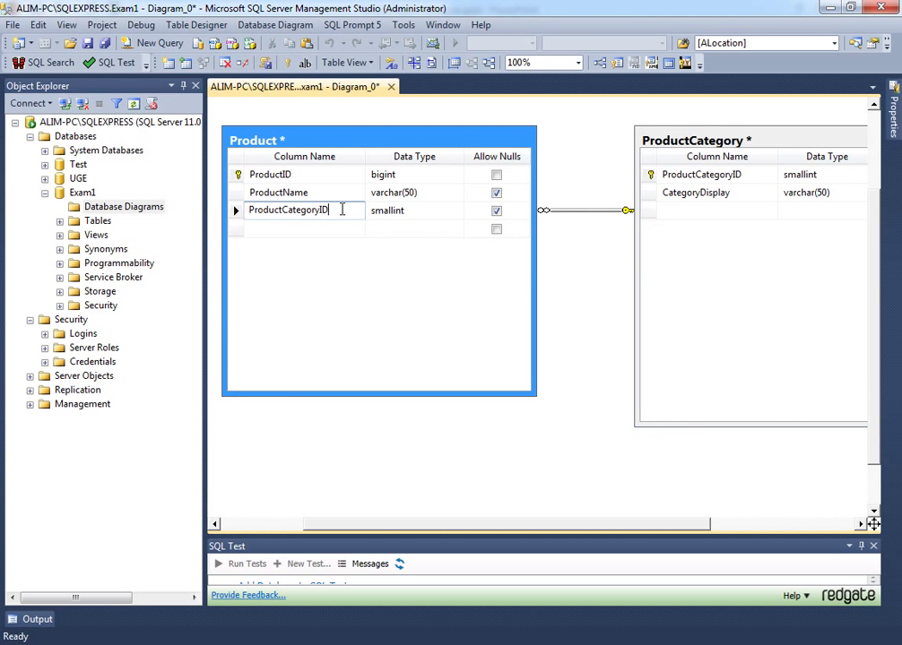
# - Check the new ProductCategory relationship on Product's ProductCategoryID row
pyautogui.moveTo(331, 210); pyautogui.dragTo(320, 210)
pyautogui.click(238, 211)
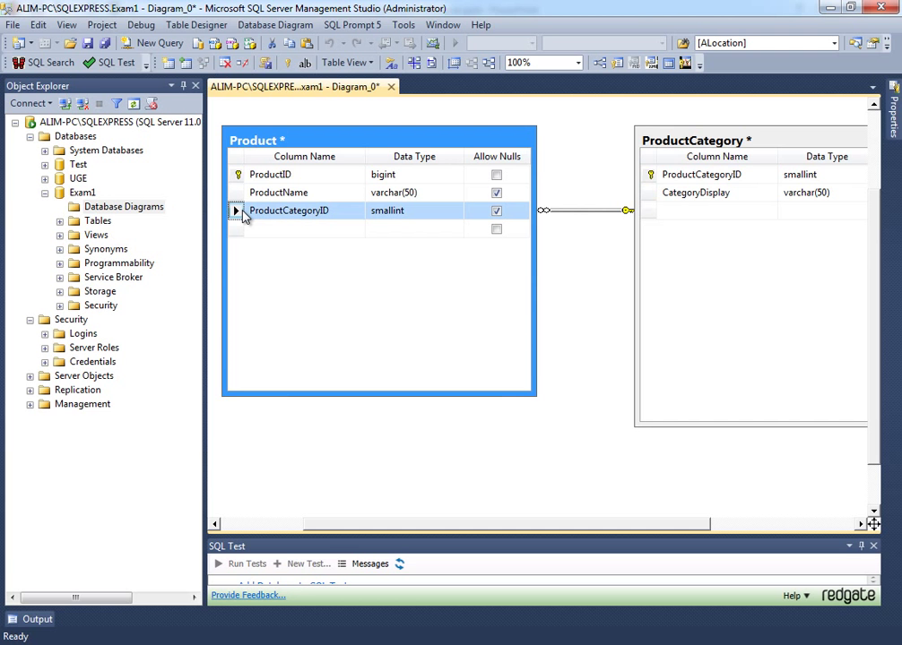
pyautogui.click(341, 210)
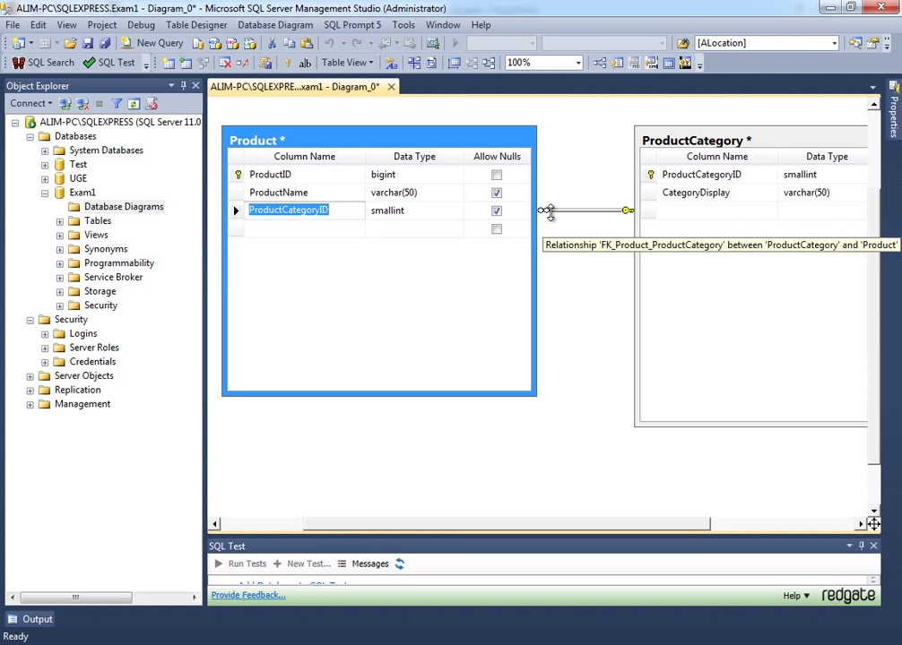
pyautogui.click(321, 230)
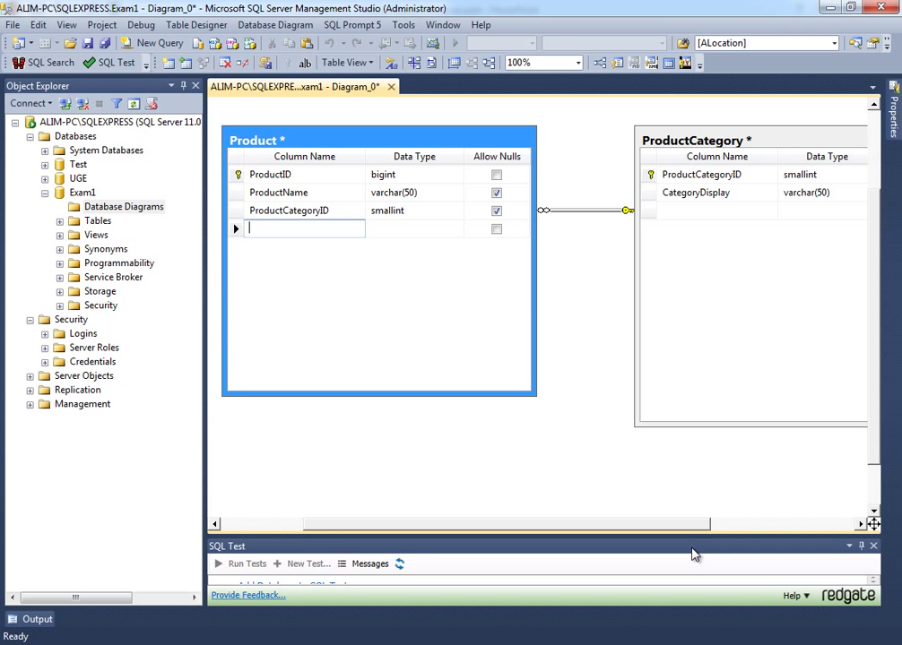
# - Add a new Product column named Buying with data type decimal(18, 0)
pyautogui.write('Price')
pyautogui.press('Tab')
pyautogui.press('Return')
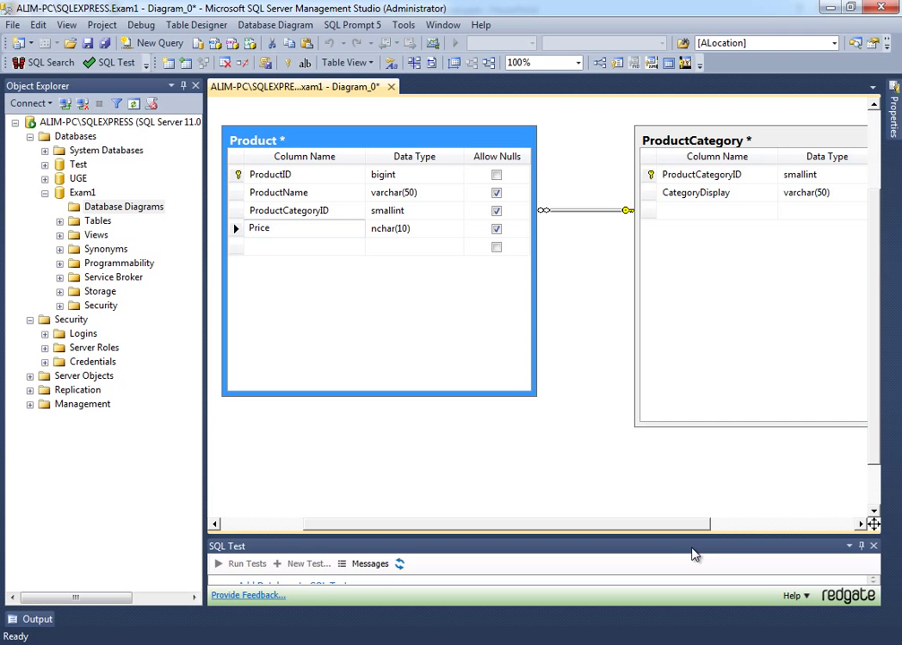
pyautogui.press('BackSpace')
pyautogui.press('BackSpace')
pyautogui.press('BackSpace')
pyautogui.press('BackSpace')
pyautogui.press('BackSpace')
pyautogui.write('Buying')
pyautogui.press('Tab')
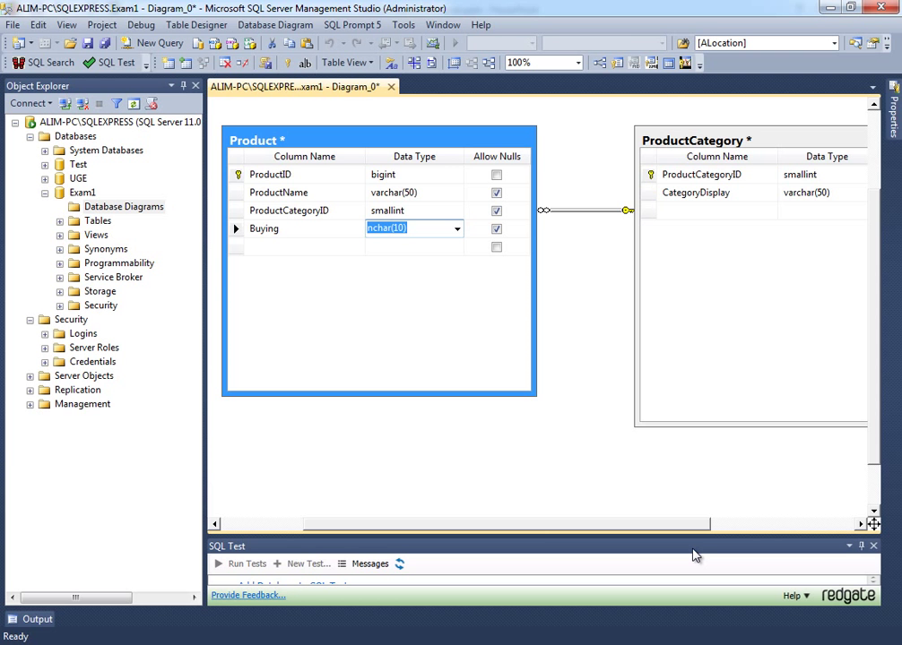
pyautogui.write('de')
pyautogui.press('Return')
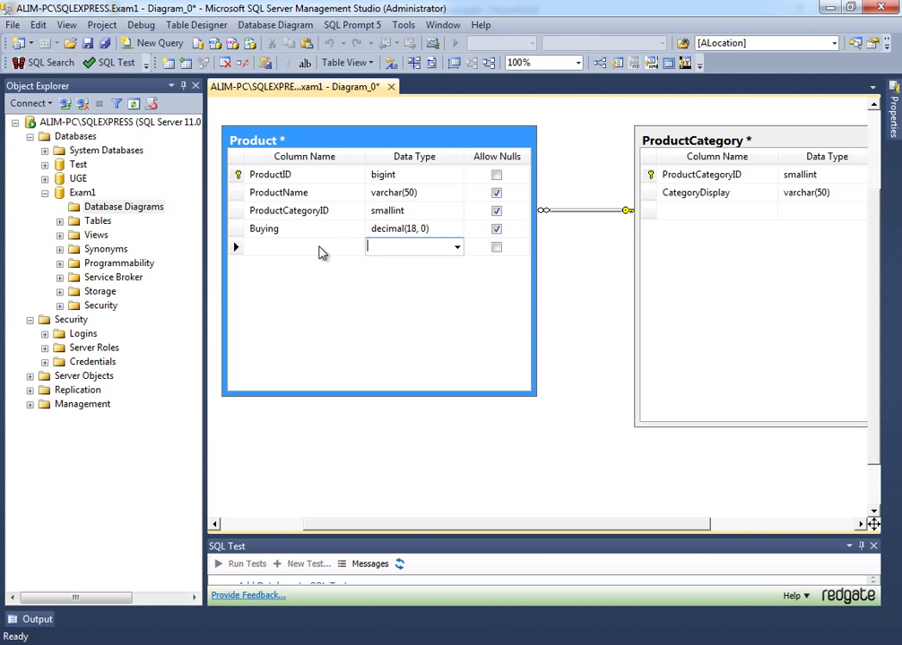
# - Change the Buying column's data type to decimal(18, 4)
pyautogui.click(239, 230)
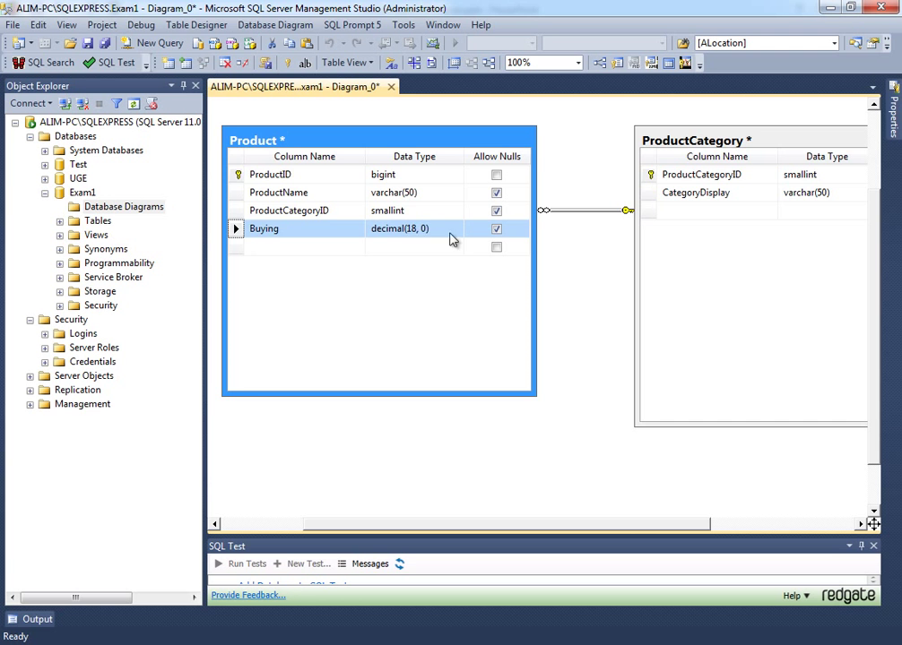
pyautogui.click(412, 229)
pyautogui.click(418, 230)
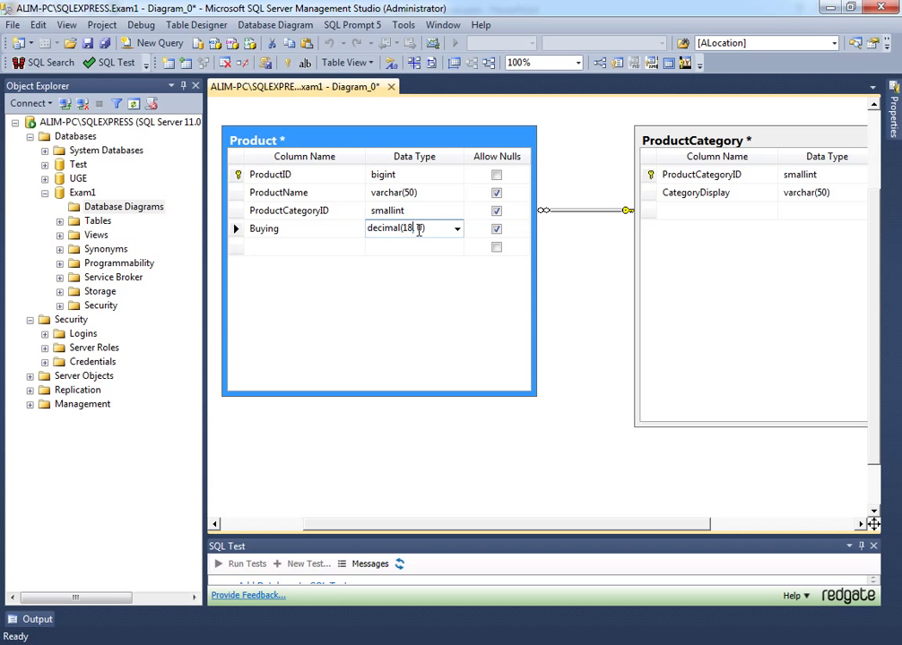
pyautogui.doubleClick(418, 230)
pyautogui.write('5')
pyautogui.write('0')
pyautogui.moveTo(414, 228); pyautogui.dragTo(403, 227)
pyautogui.doubleClick(420, 227)
pyautogui.click(235, 229)
# - Rename the column to BuyingPrice and disallow nulls for BuyingPrice, ProductCategoryID and ProductName
pyautogui.click(316, 232)
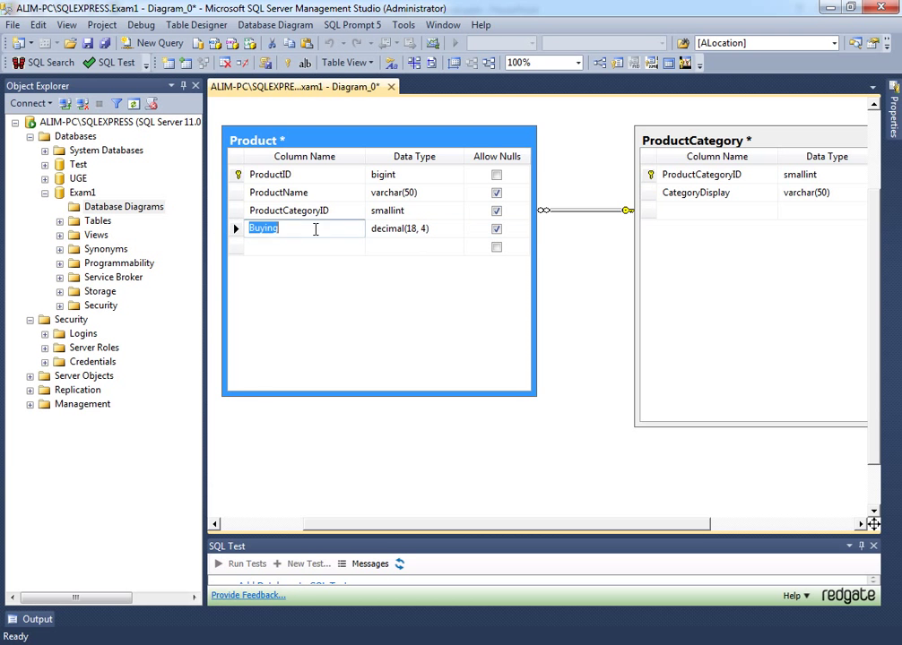
pyautogui.click(315, 232)
pyautogui.write('Price')
pyautogui.press('Tab')
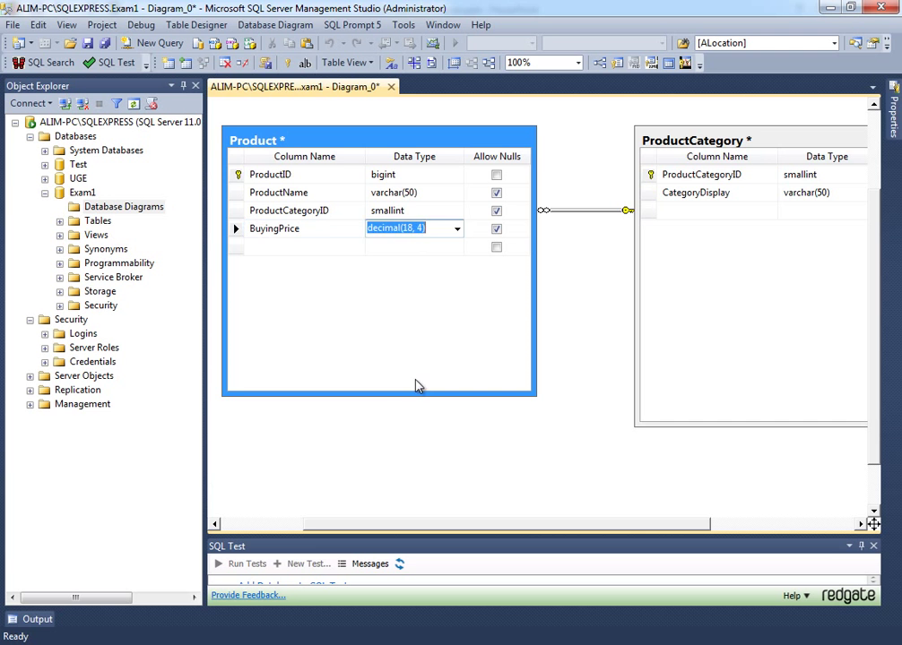
pyautogui.press('Tab')
pyautogui.click(498, 229)
pyautogui.click(498, 207)
pyautogui.click(497, 194)
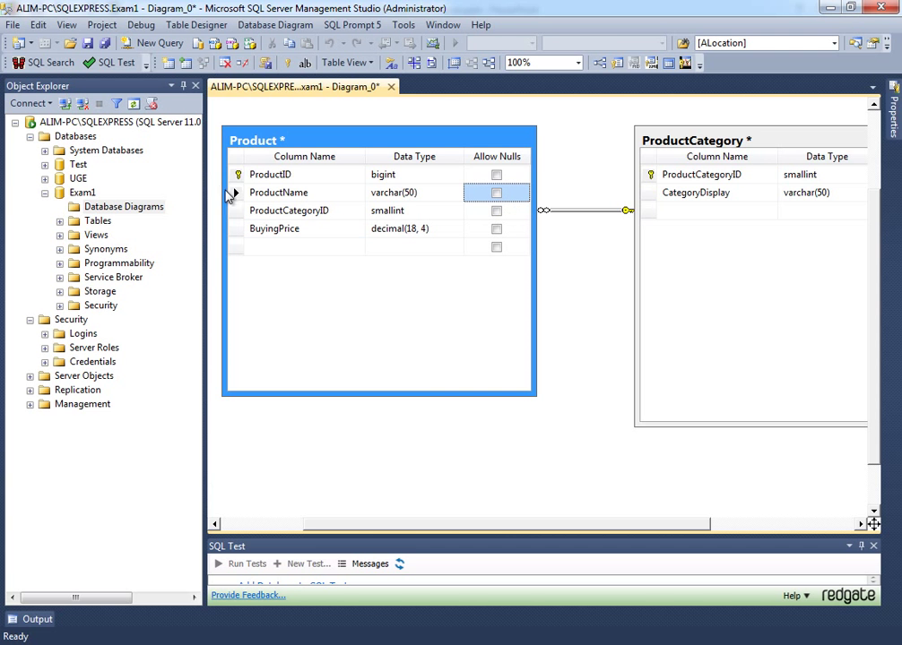
# - Add a SellingPrice column below BuyingPrice that disallows nulls
pyautogui.click(235, 193)
pyautogui.click(238, 230)
pyautogui.click(272, 247)
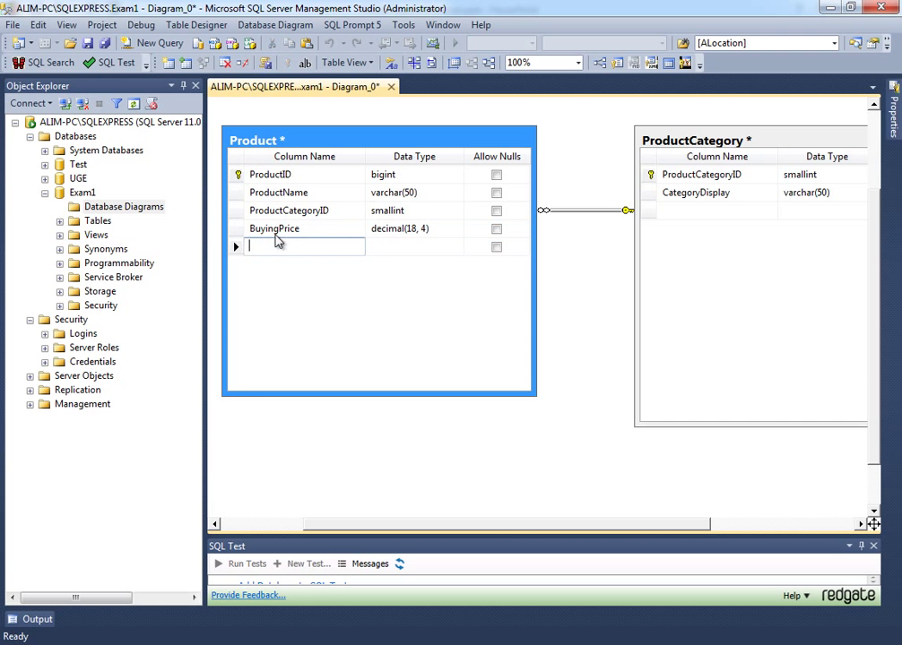
pyautogui.write('SellingPrice')
pyautogui.press('Tab')
pyautogui.press('Tab')
pyautogui.press('space')
# - Change SellingPrice's data type from decimal(18, 0) to decimal(18, 4)
pyautogui.hotkey('shift', 'Tab')
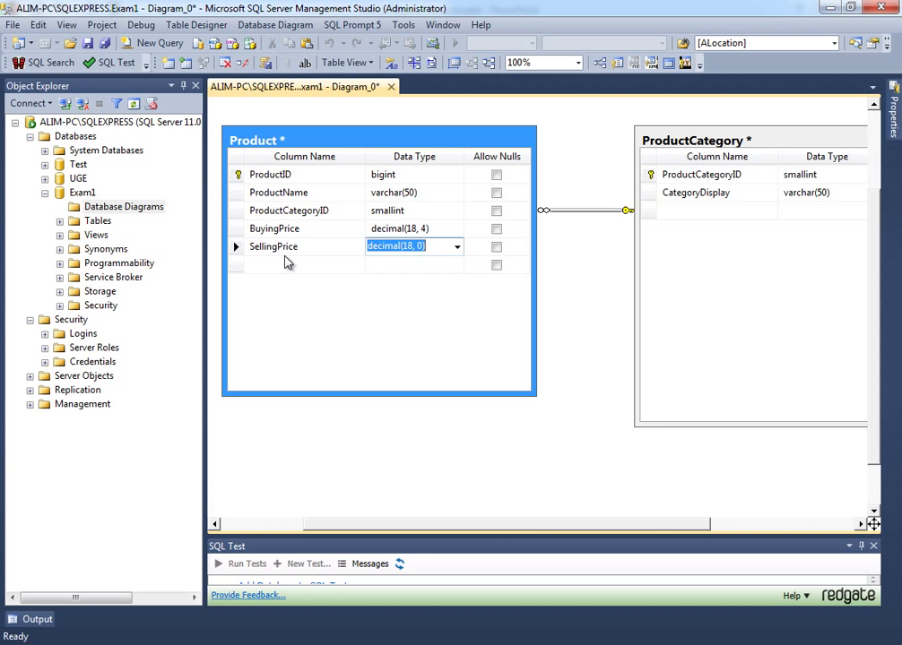
pyautogui.press('End')
pyautogui.press('Left')
pyautogui.press('BackSpace')
pyautogui.write('4')
pyautogui.hotkey('ctrl', 'a')
pyautogui.click(287, 263)
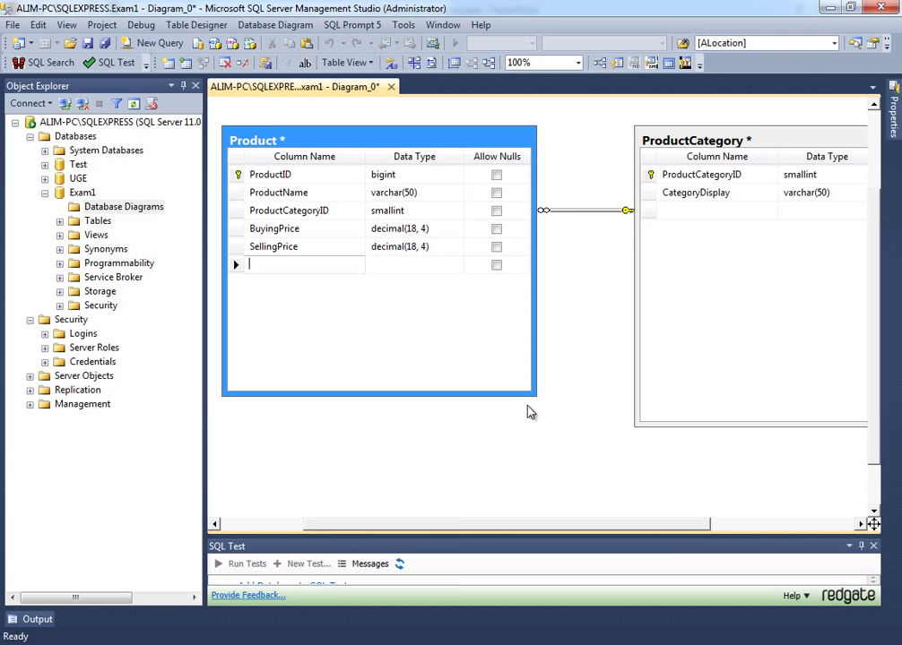
pyautogui.scroll(-2, 529, 412)
# - Create a new Client table with a ClientID column and move it up-left
pyautogui.rightClick(459, 433)
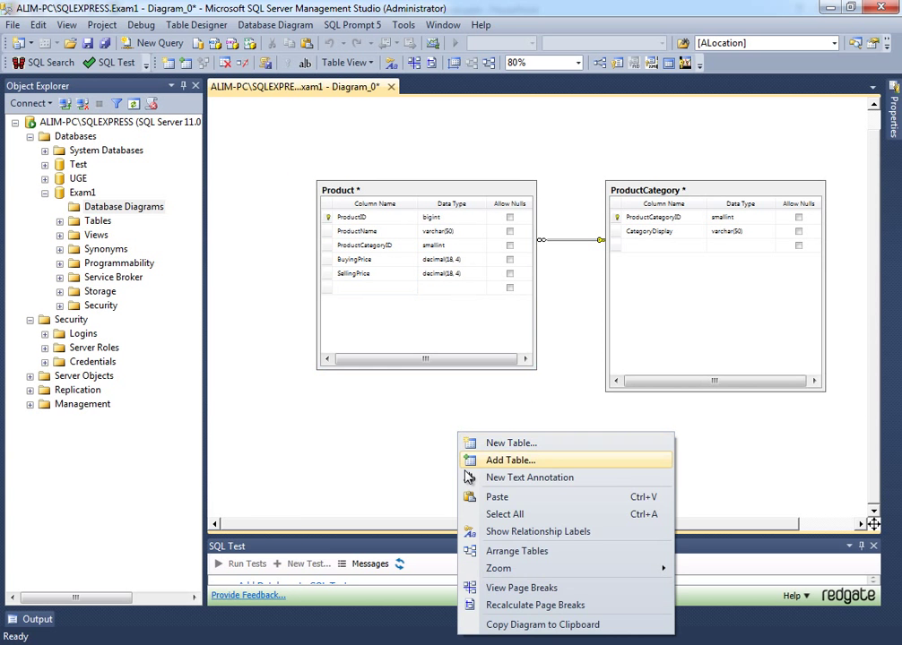
pyautogui.click(520, 444)
pyautogui.write('Client')
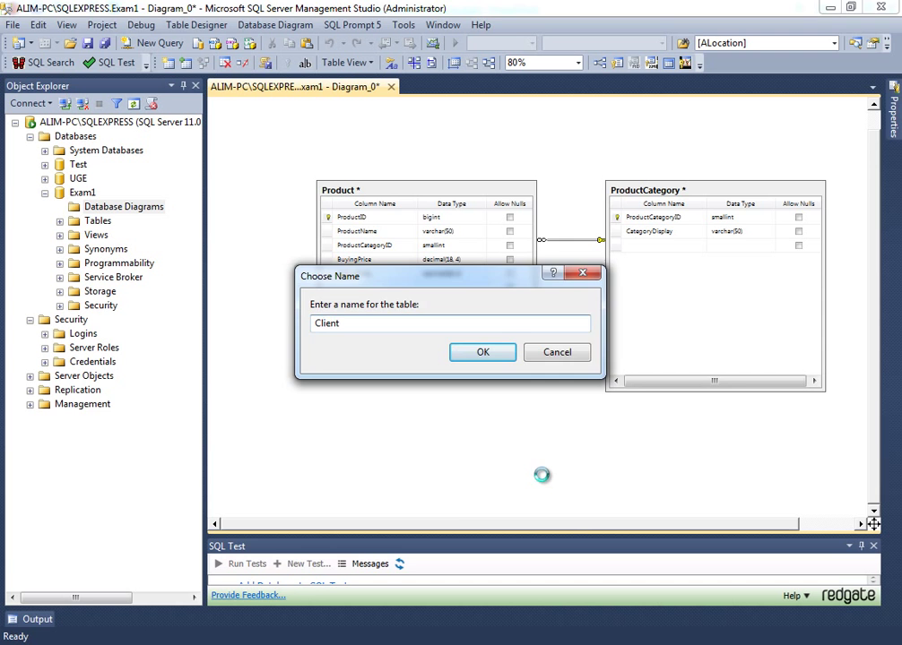
pyautogui.press('Return')
pyautogui.write('Cl')
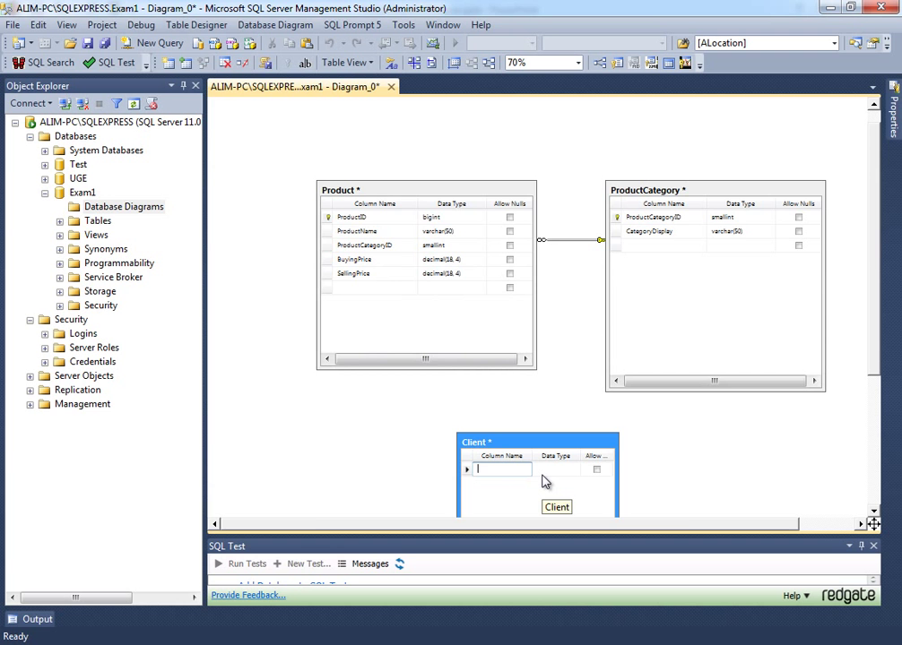
pyautogui.write('ientID')
pyautogui.press('Tab')
pyautogui.scroll(4, 728, 471)
pyautogui.scroll(-5, 469, 315)
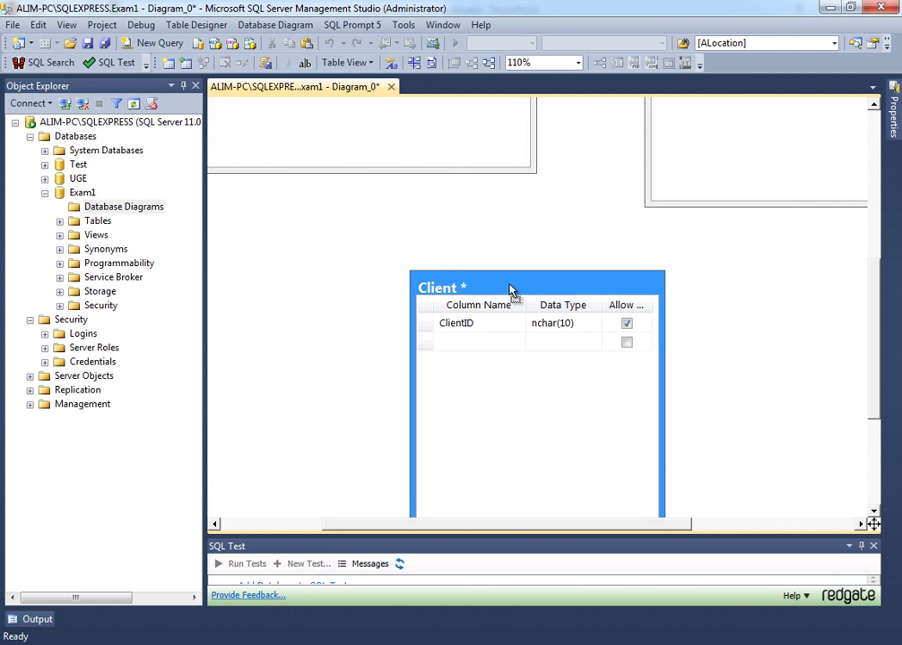
pyautogui.moveTo(510, 292); pyautogui.dragTo(428, 236)
# - Set ClientID's data type to varchar(50), then shorten it to varchar(10)
pyautogui.click(447, 256)
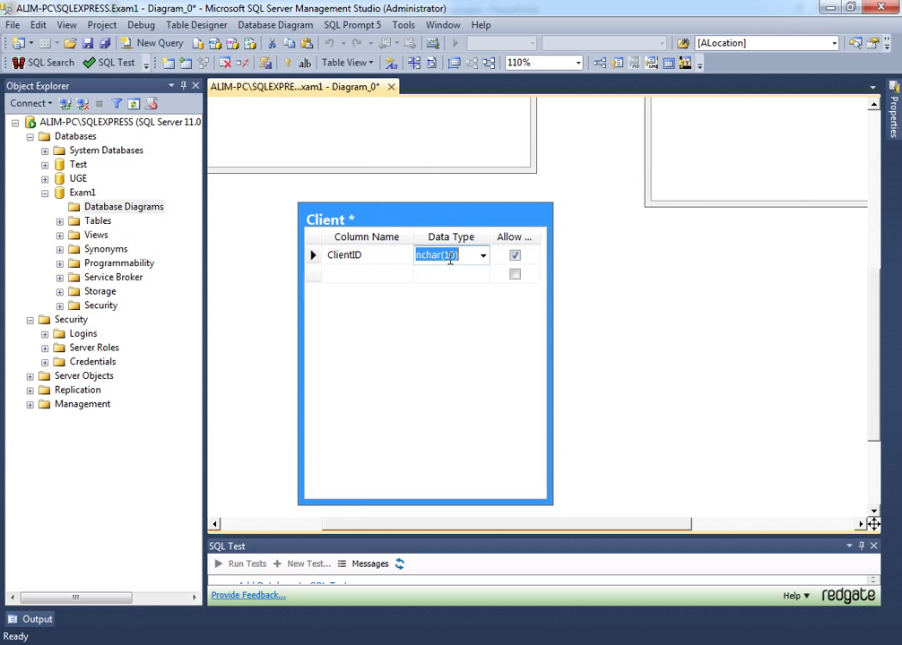
pyautogui.write('var')
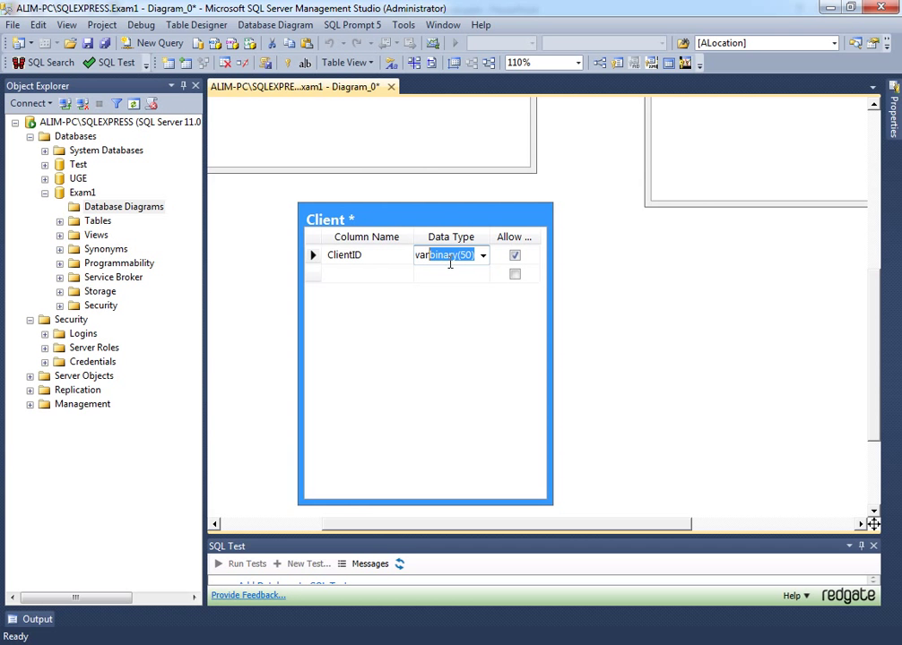
pyautogui.write('char(50)')
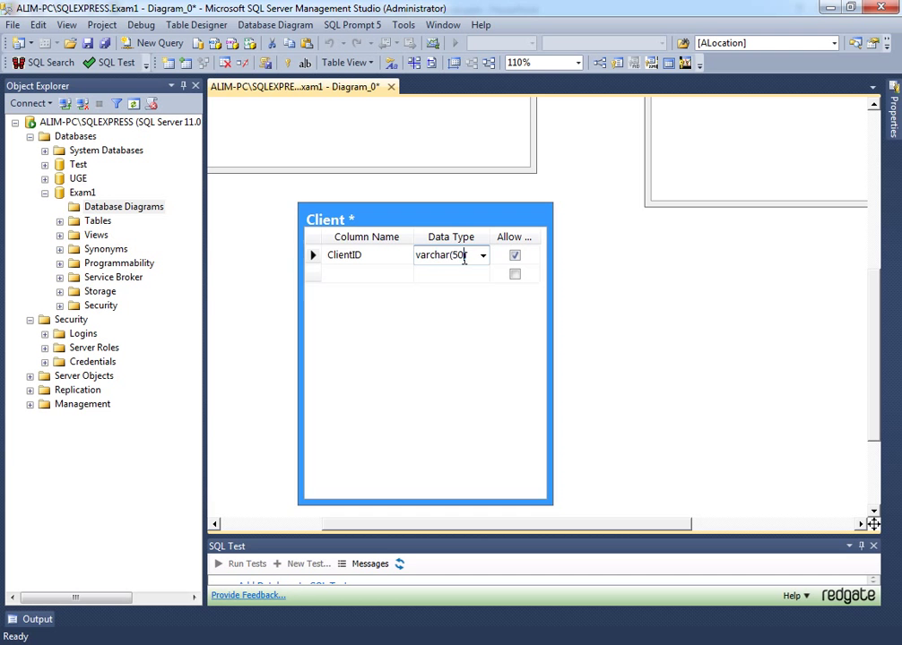
pyautogui.doubleClick(459, 255)
pyautogui.click(460, 255)
pyautogui.doubleClick(461, 252)
pyautogui.write('10')
pyautogui.click(313, 257)
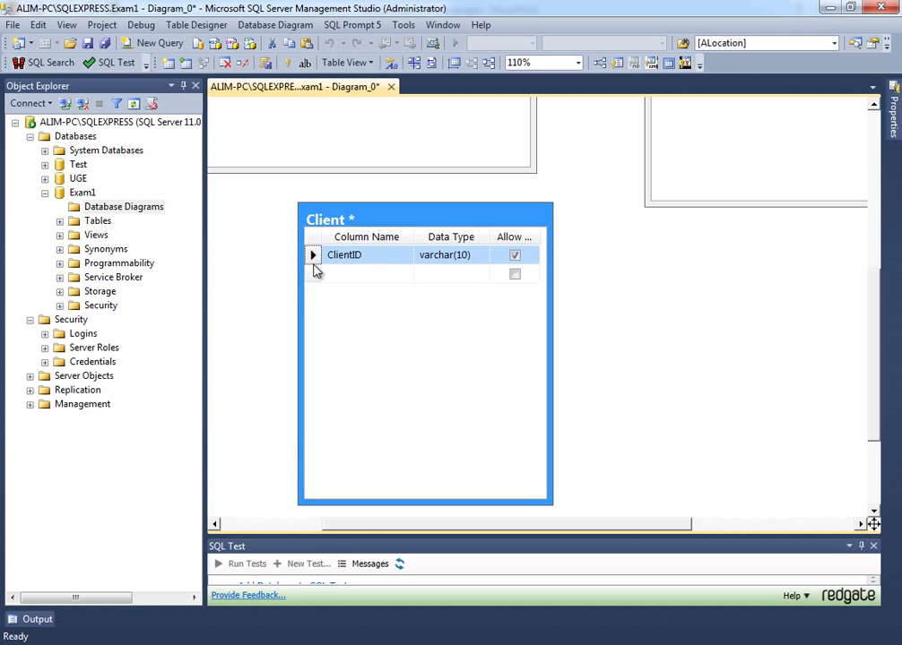
pyautogui.click(469, 257)
pyautogui.click(466, 254)
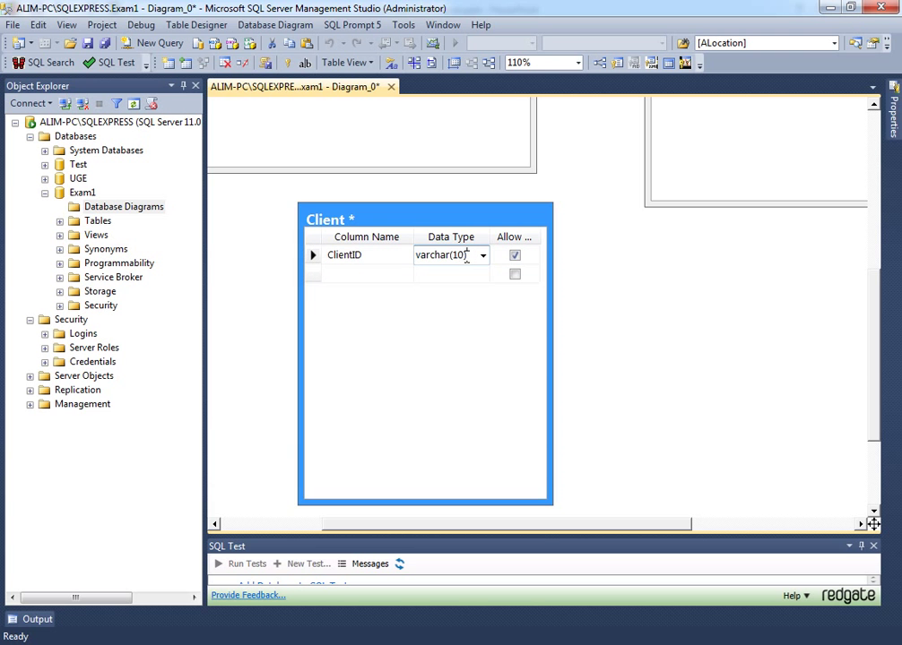
pyautogui.doubleClick(447, 258)
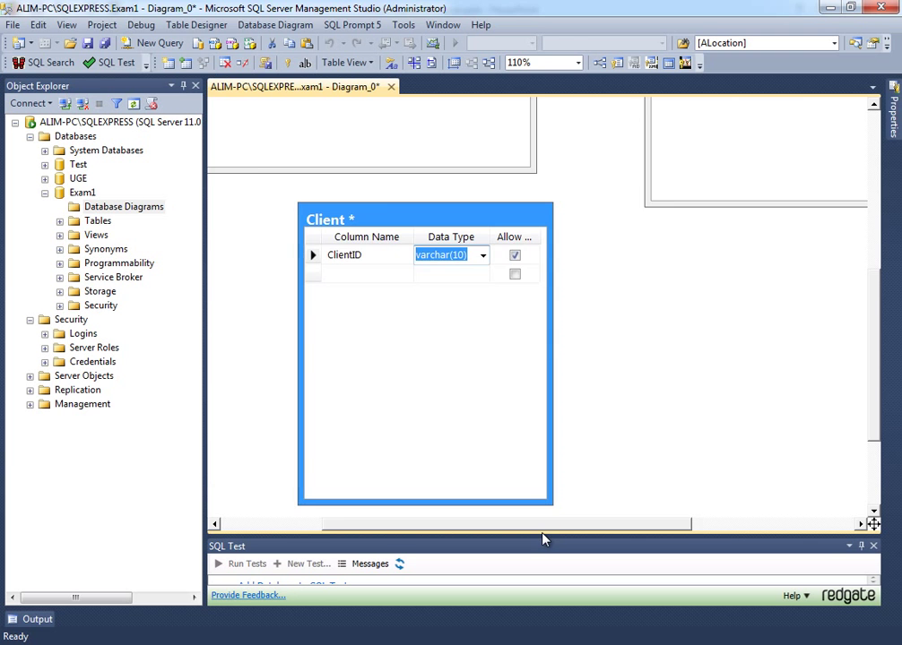
# - Change ClientID's data type to bigint and reposition the Client table
pyautogui.scroll(-2, 272, 377)
pyautogui.moveTo(285, 377); pyautogui.dragTo(376, 390)
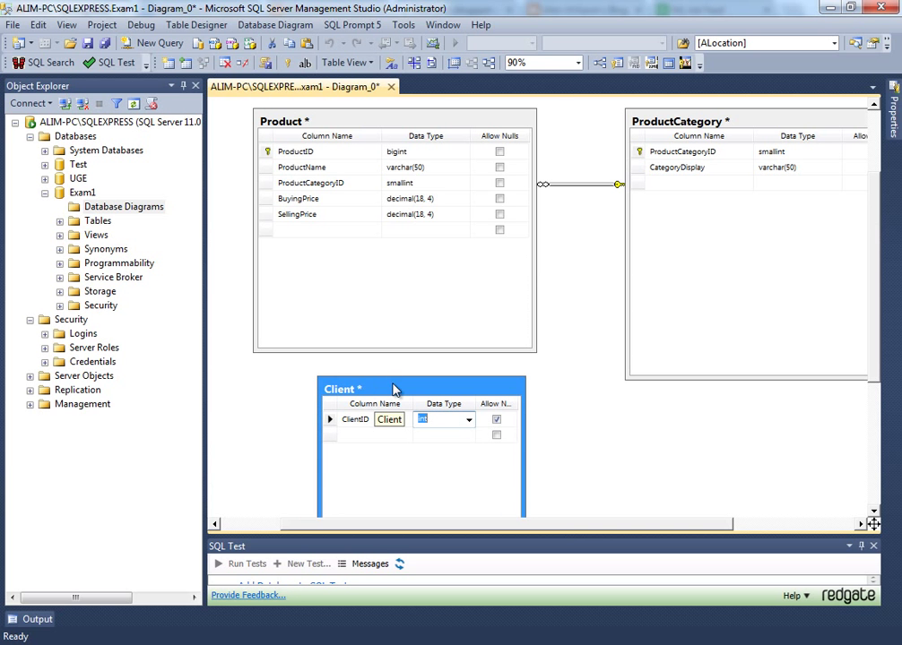
pyautogui.click(439, 417)
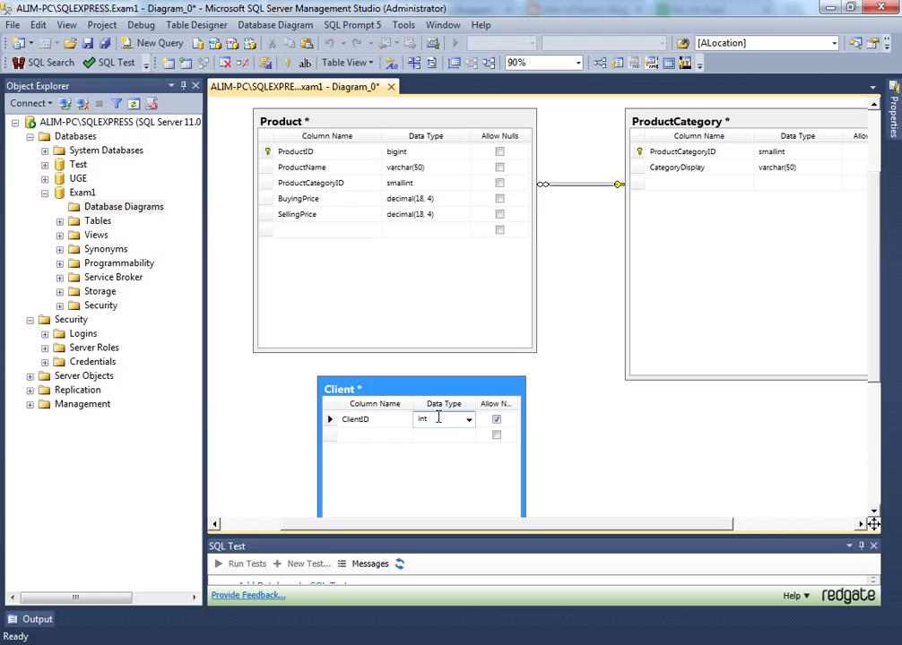
pyautogui.press('BackSpace')
pyautogui.press('BackSpace')
pyautogui.press('BackSpace')
pyautogui.write('i')
pyautogui.press('BackSpace')
pyautogui.press('BackSpace')
pyautogui.write('bigint')
pyautogui.press('Tab')
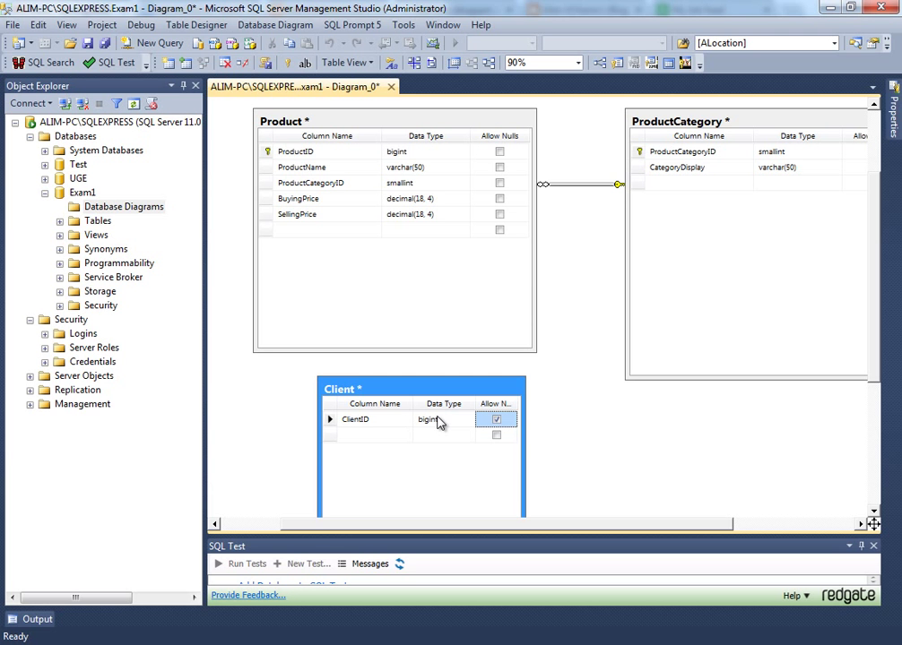
pyautogui.moveTo(364, 395); pyautogui.dragTo(320, 392)
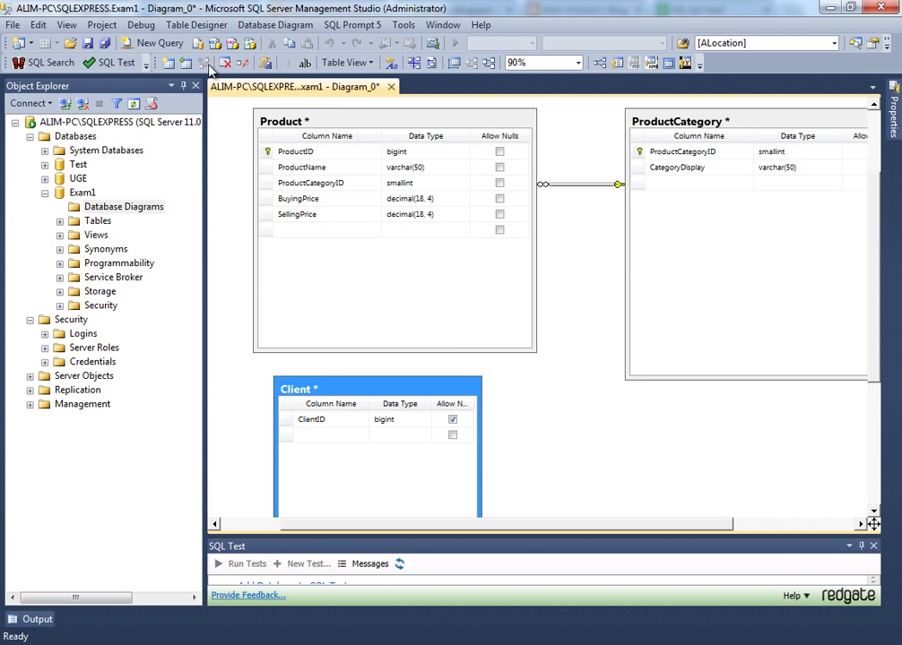
# - Make ClientID the Client table's primary key and review its identity specification properties
pyautogui.click(285, 419)
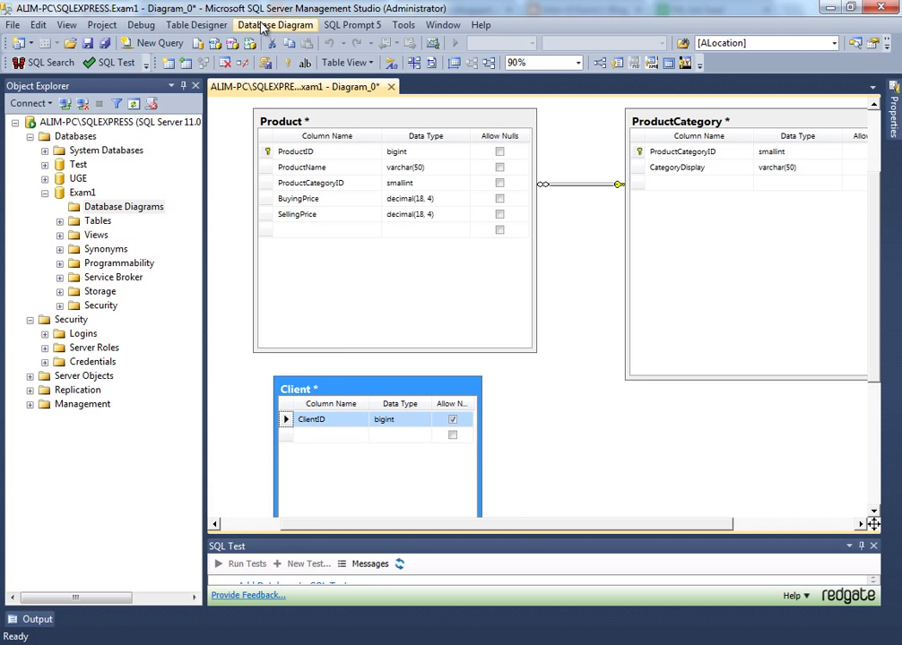
pyautogui.click(287, 63)
pyautogui.press('F4')
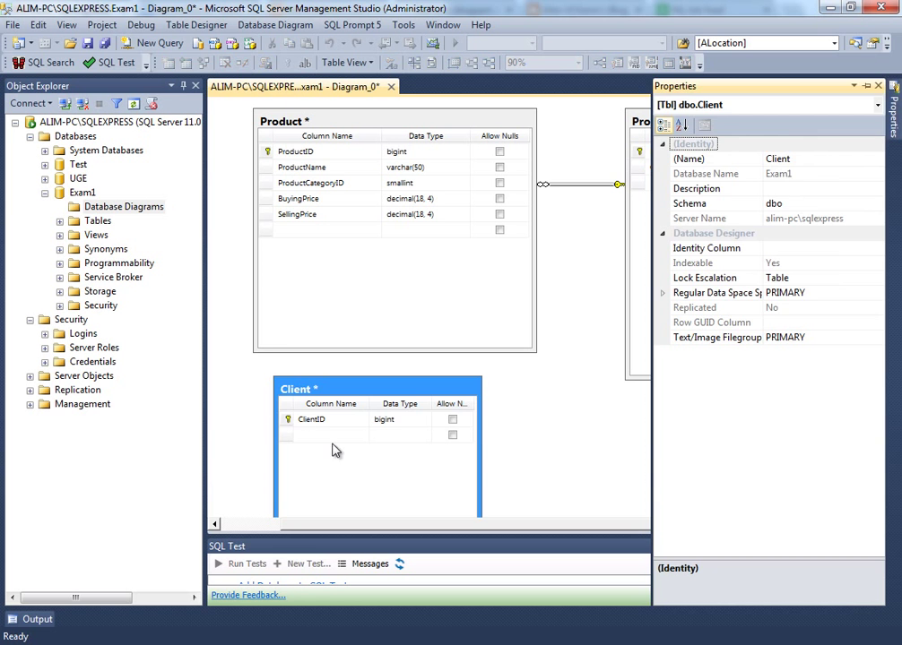
pyautogui.click(287, 421)
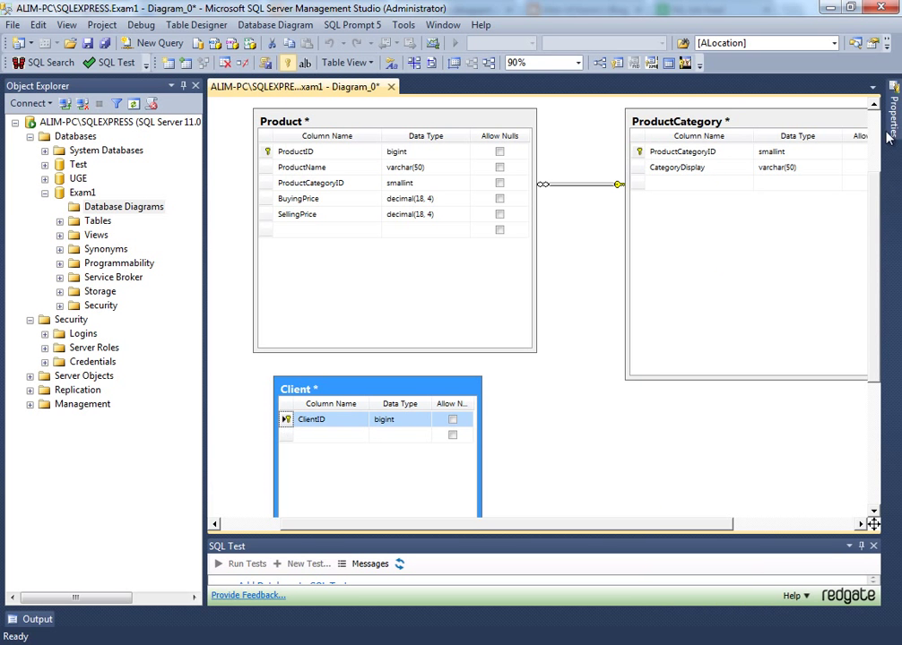
pyautogui.moveTo(887, 136)
pyautogui.click(663, 296)
pyautogui.moveTo(370, 400); pyautogui.dragTo(344, 406)
# - Paste a copy of ClientID into the Product table, then delete it again
pyautogui.click(257, 436)
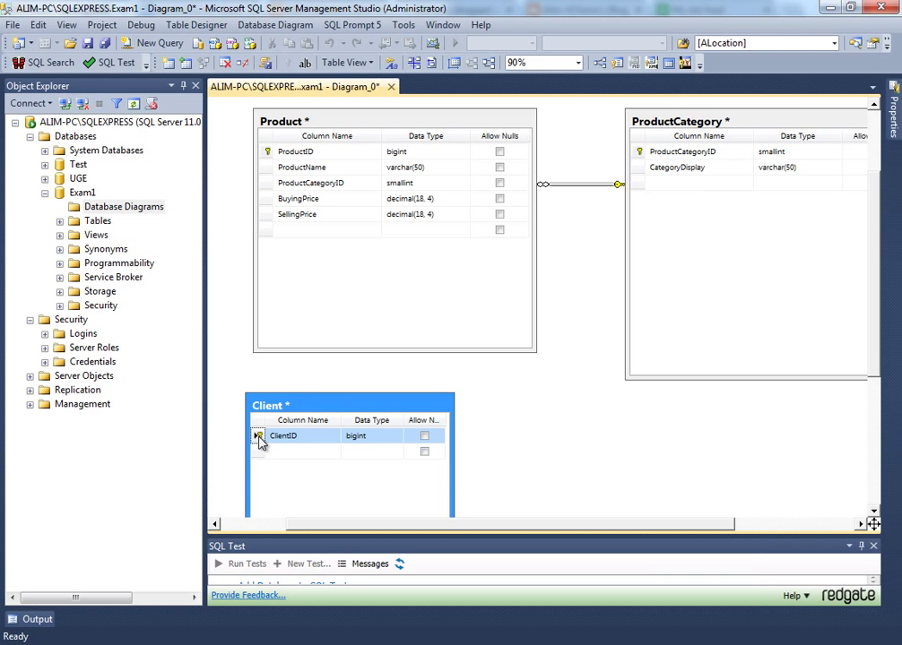
pyautogui.hotkey('ctrl', 'c')
pyautogui.click(262, 235)
pyautogui.hotkey('ctrl', 'v')
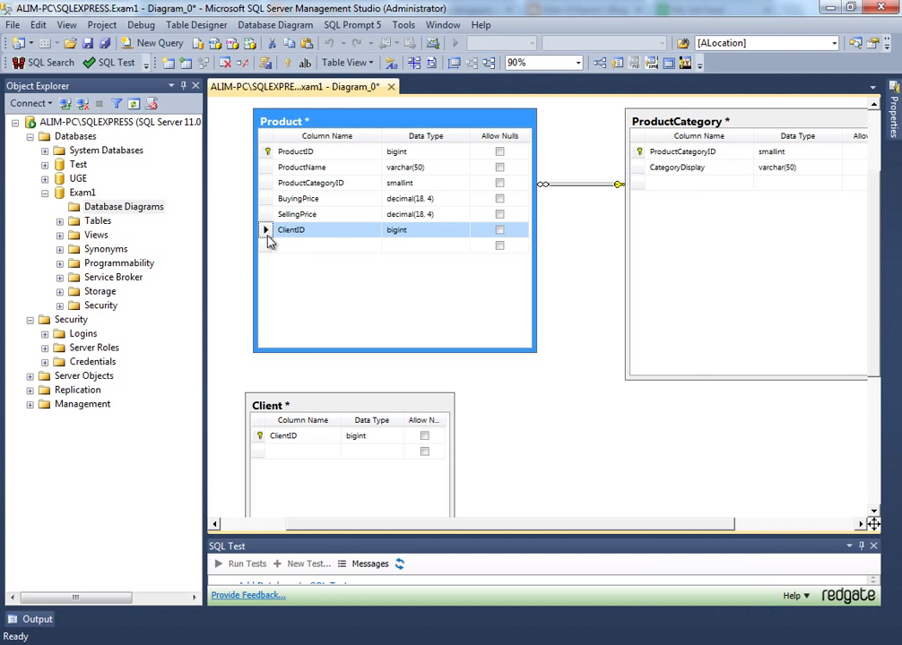
pyautogui.press('Delete')
pyautogui.click(489, 428)
pyautogui.scroll(-3, 493, 430)
# - Add a new Invoice table with an InvoiceID column, first typed as uniqueidentifier
pyautogui.rightClick(546, 375)
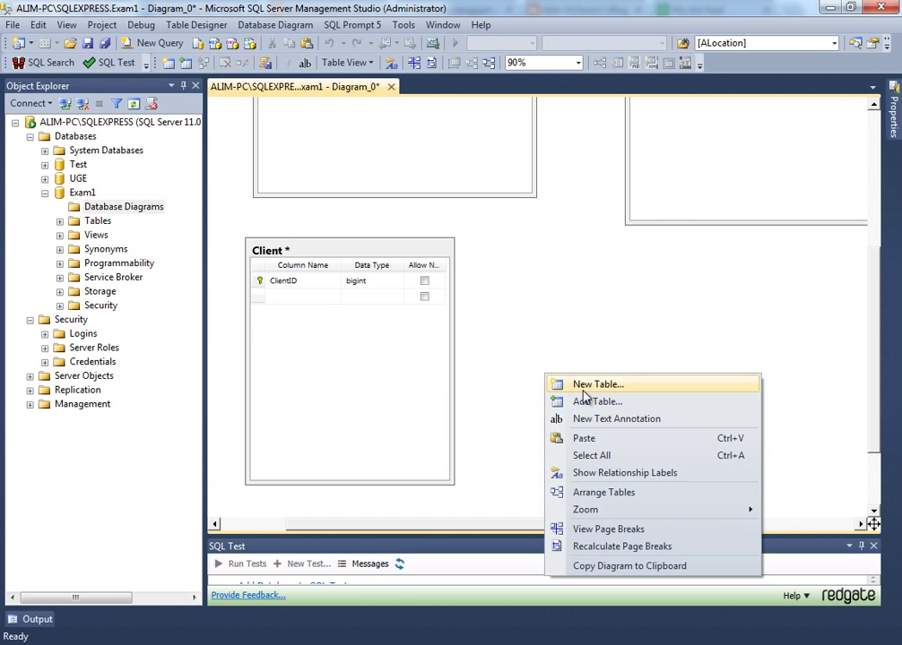
pyautogui.click(584, 391)
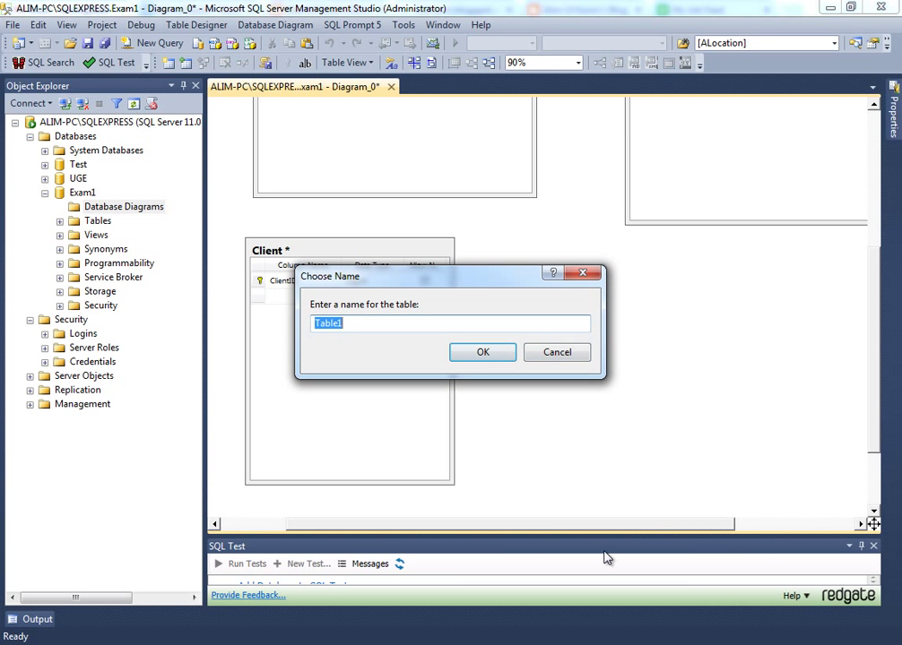
pyautogui.write('Invoice')
pyautogui.hotkey('ctrl', 'a')
pyautogui.press('Return')
pyautogui.hotkey('ctrl', 'v')
pyautogui.write('ID')
pyautogui.press('Tab')
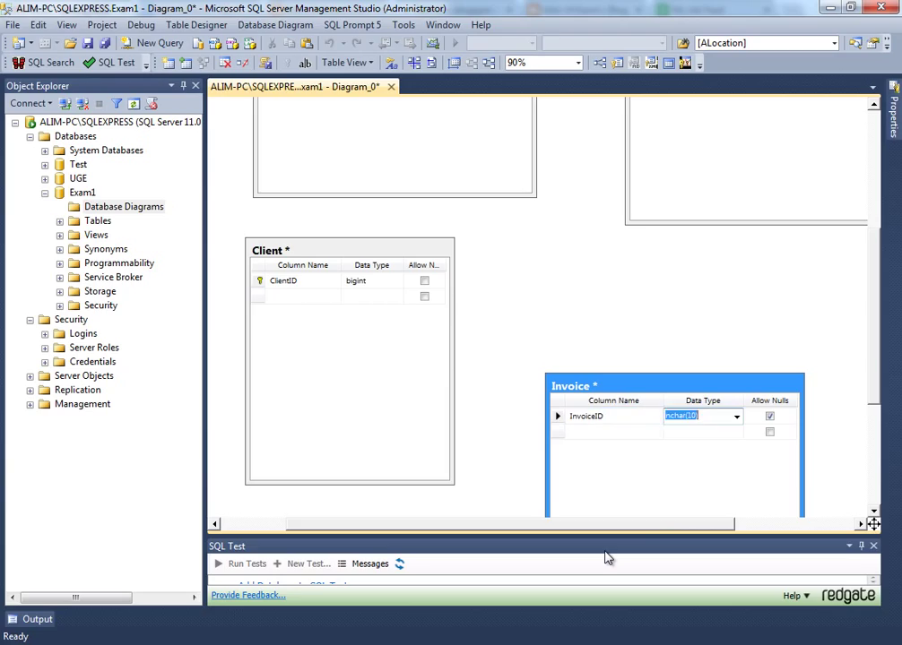
pyautogui.press('BackSpace')
pyautogui.write('bin')
pyautogui.press('BackSpace')
pyautogui.press('BackSpace')
pyautogui.press('BackSpace')
pyautogui.write('un')
pyautogui.press('End')
# - Move the Invoice table up beside Client, toggling InvoiceID's Allow Nulls off and back on
pyautogui.moveTo(651, 392); pyautogui.dragTo(606, 257)
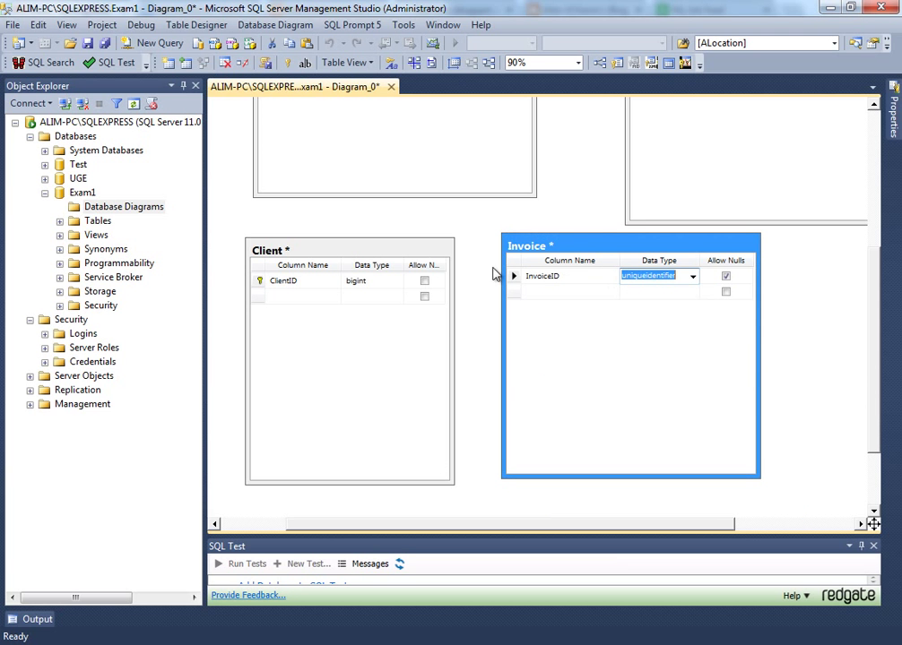
pyautogui.click(726, 277)
pyautogui.click(726, 277)
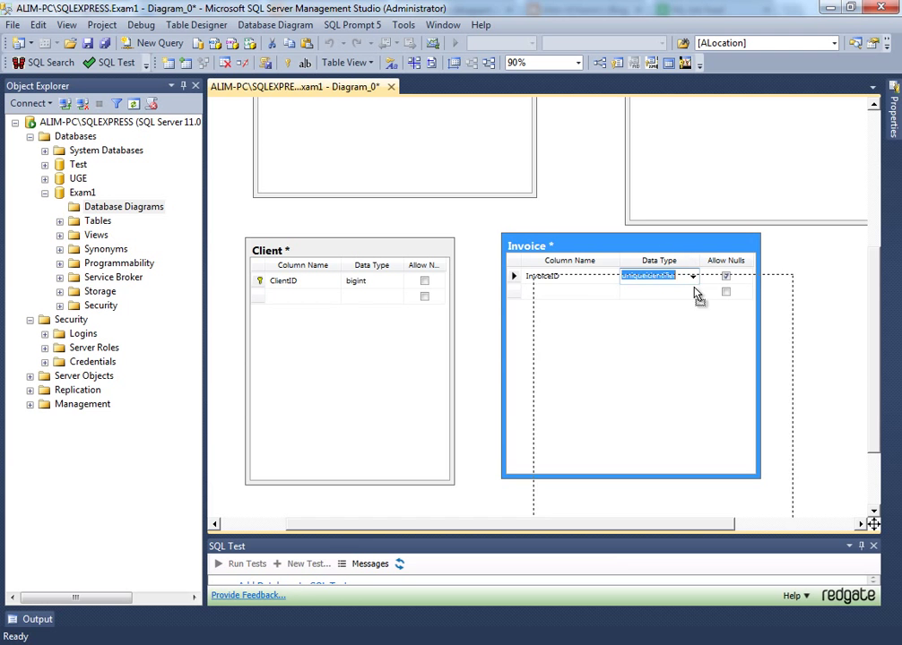
pyautogui.moveTo(751, 236); pyautogui.dragTo(766, 257)
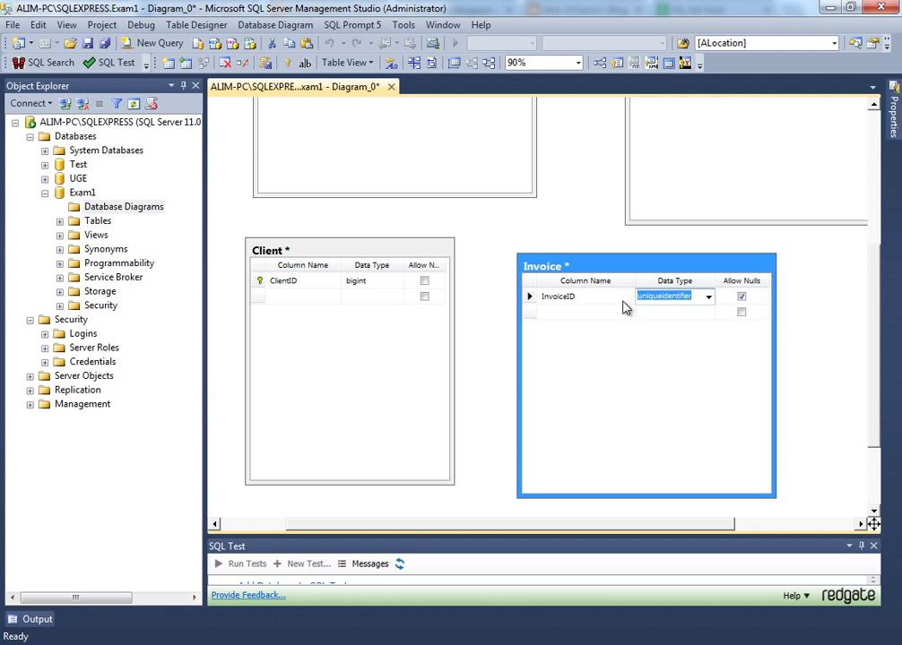
# - Change InvoiceID's data type to bigint and show that column's properties
pyautogui.click(531, 299)
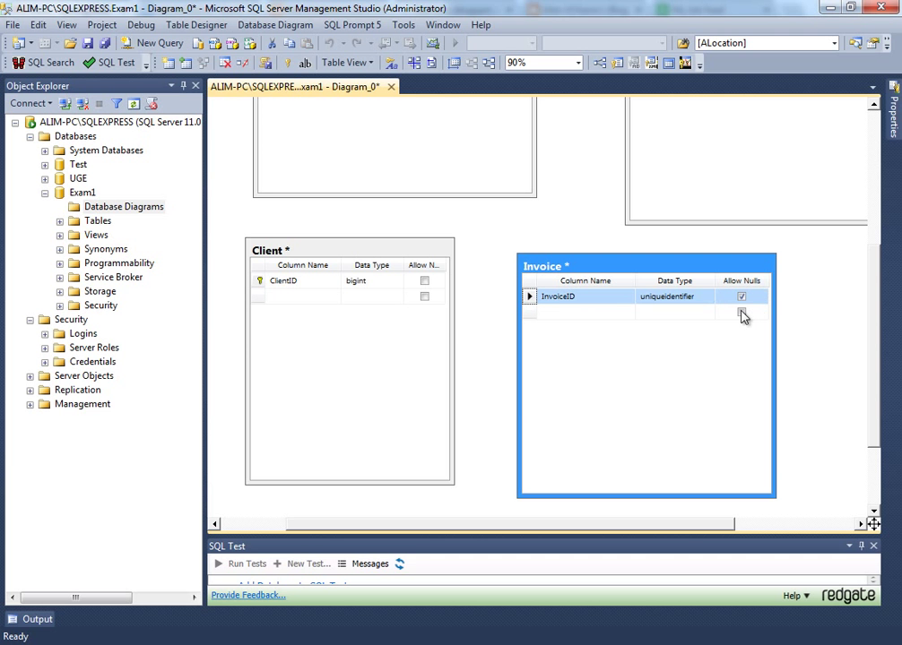
pyautogui.click(691, 298)
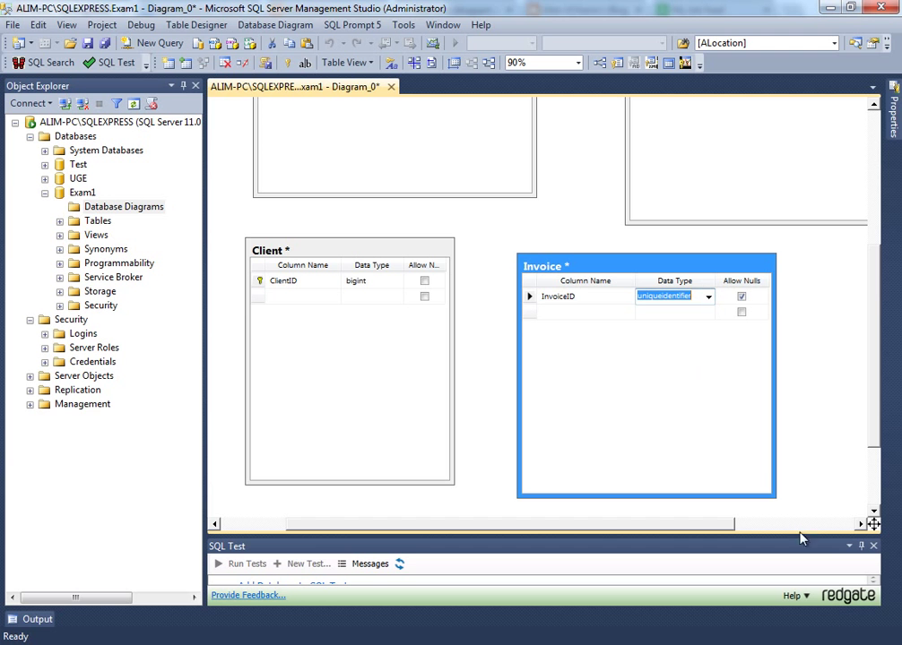
pyautogui.write('bing')
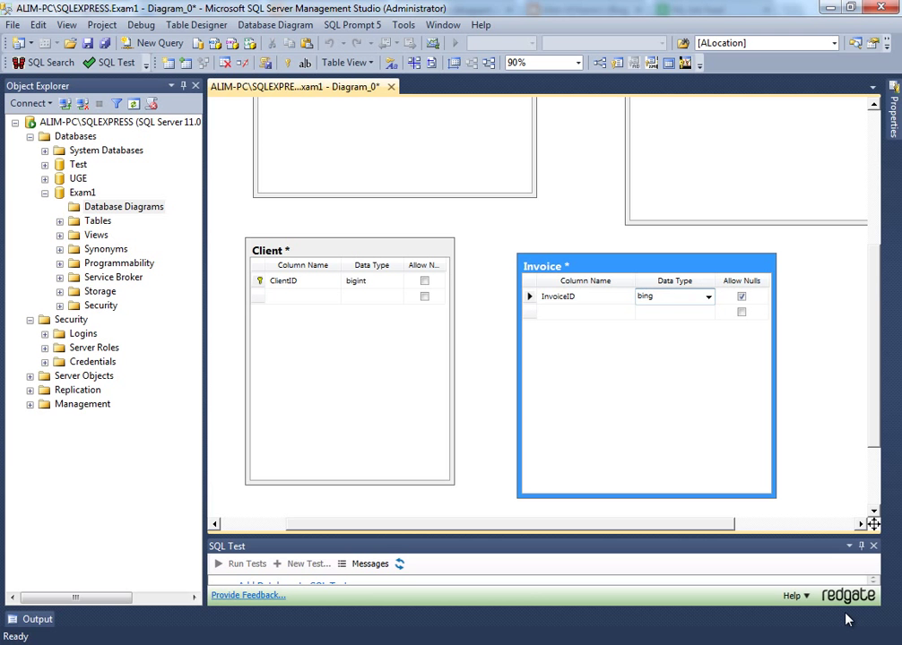
pyautogui.write('gint')
pyautogui.press('Tab')
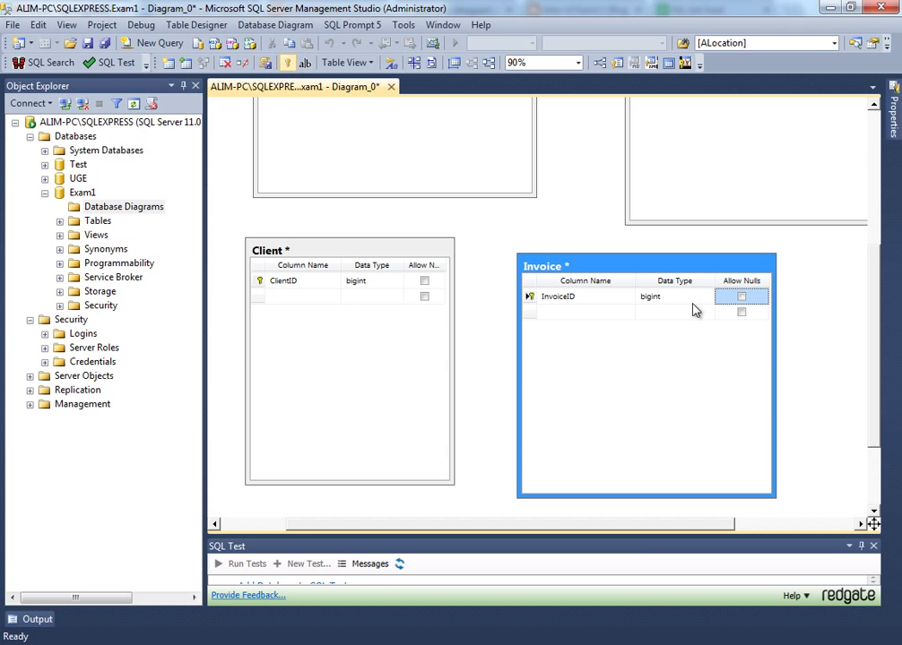
pyautogui.click(532, 297)
pyautogui.press('F4')
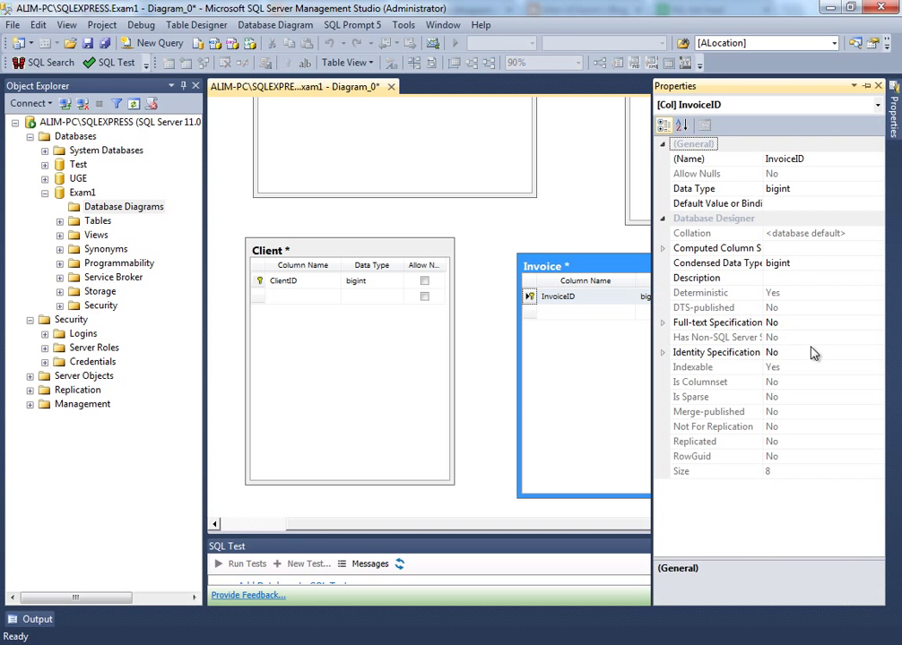
# - Set InvoiceID's Identity Specification to Is Identity Yes (seed 1, increment 1)
pyautogui.click(806, 354)
pyautogui.click(663, 352)
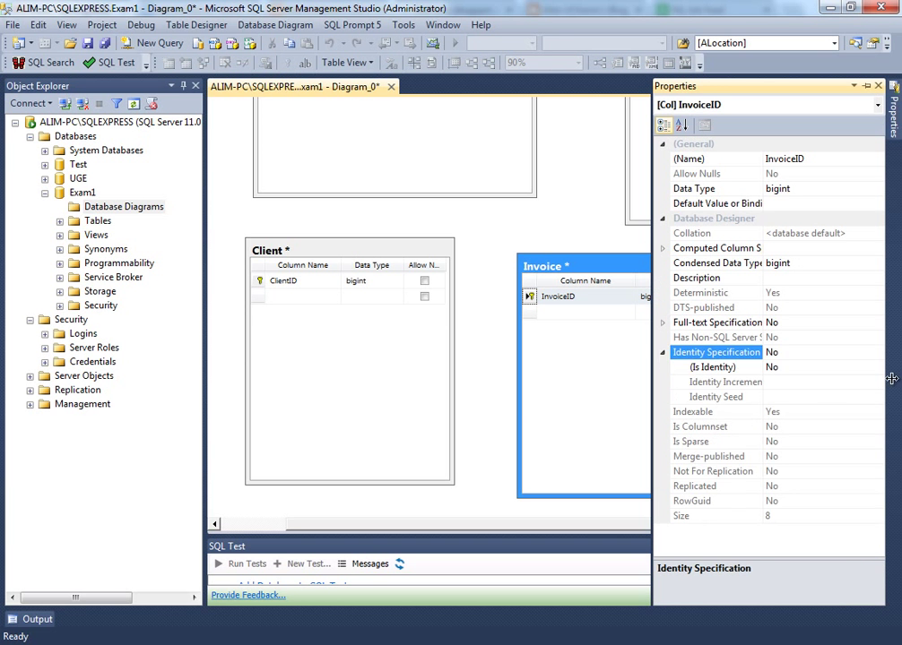
pyautogui.click(799, 367)
pyautogui.doubleClick(799, 367)
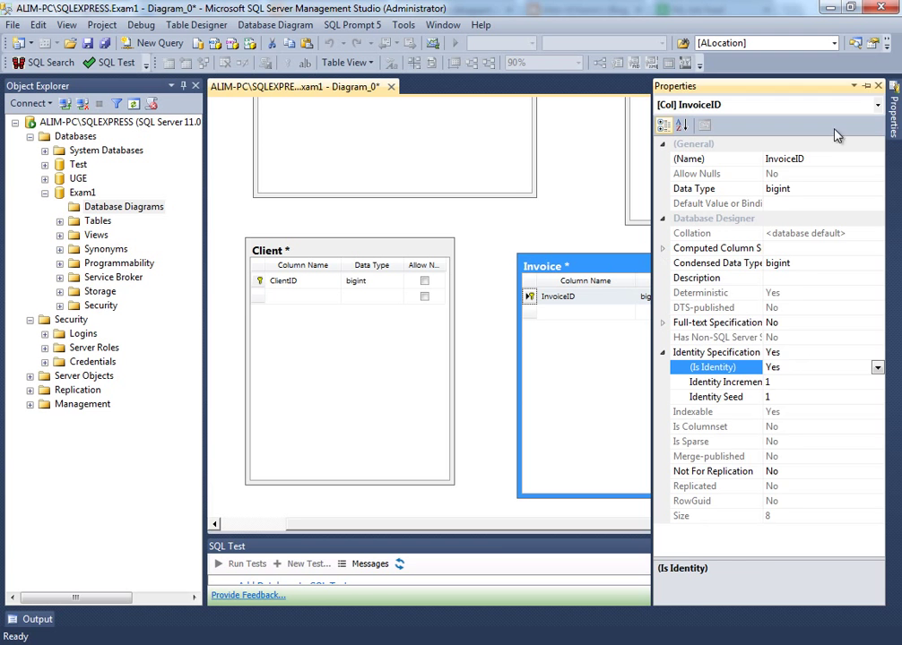
# - View the Invoice table's properties, hide the Properties panel, and copy Client's ClientID column
pyautogui.click(866, 86)
pyautogui.click(527, 263)
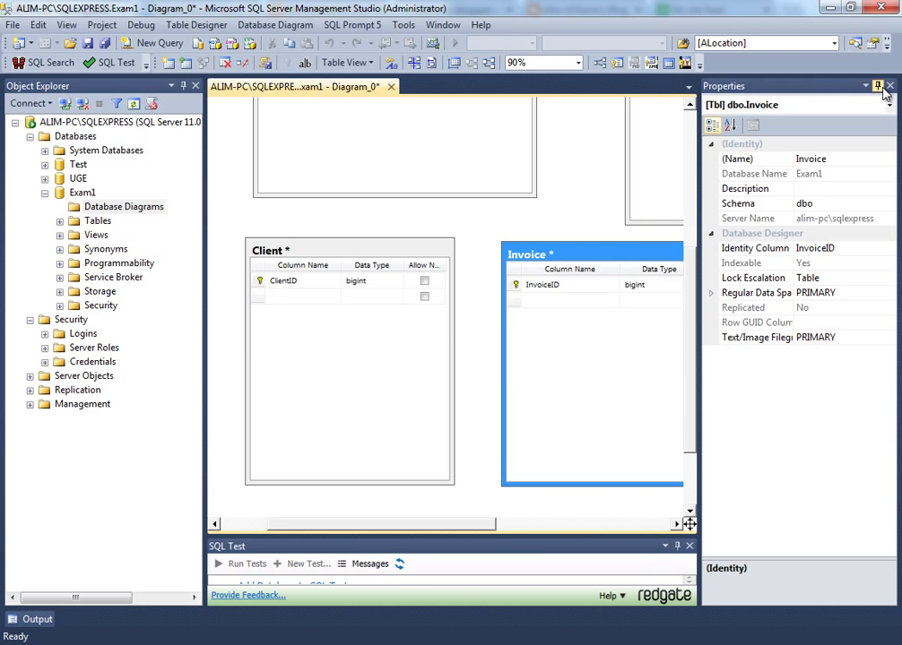
pyautogui.click(878, 85)
pyautogui.click(260, 281)
pyautogui.hotkey('ctrl', 'c')
# - Paste ClientID as a new column in the Invoice table
pyautogui.click(518, 302)
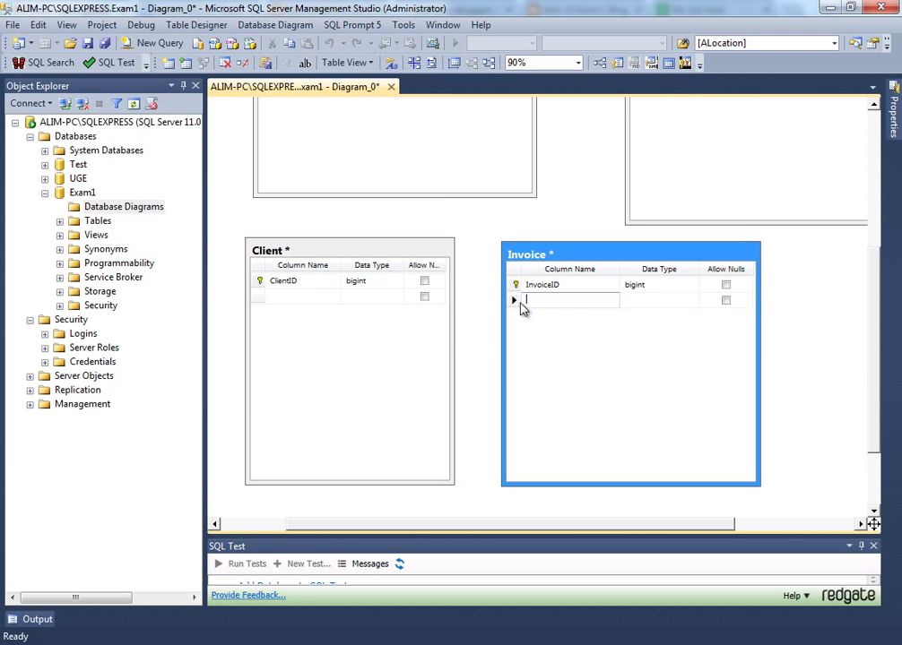
pyautogui.hotkey('ctrl', 'v')
pyautogui.moveTo(620, 258); pyautogui.dragTo(619, 262)
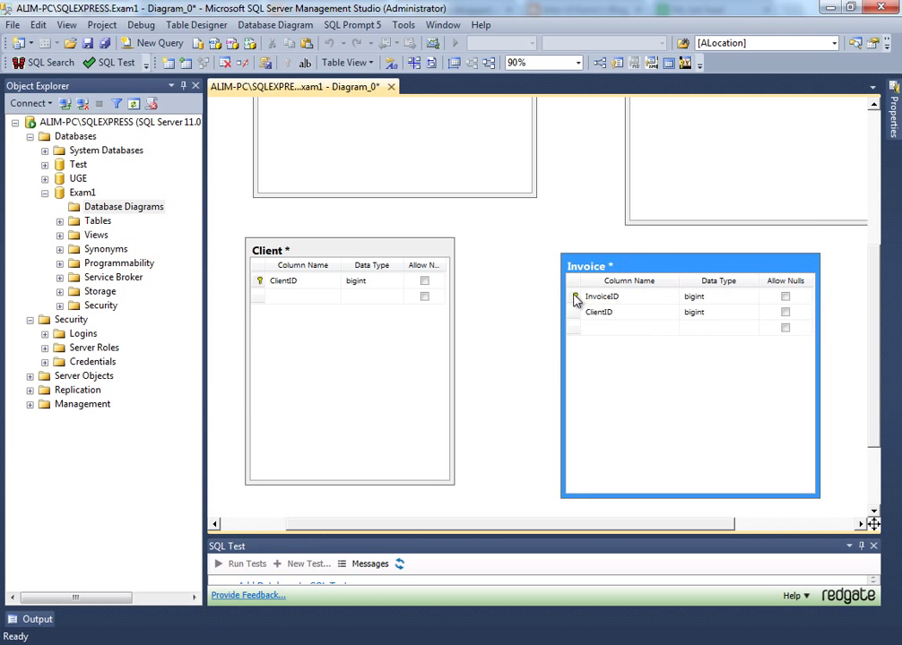
# - Relate Invoice's ClientID to the Client table as FK_Invoice_Client
pyautogui.click(573, 297)
pyautogui.moveTo(577, 299); pyautogui.dragTo(282, 285)
pyautogui.click(539, 459)
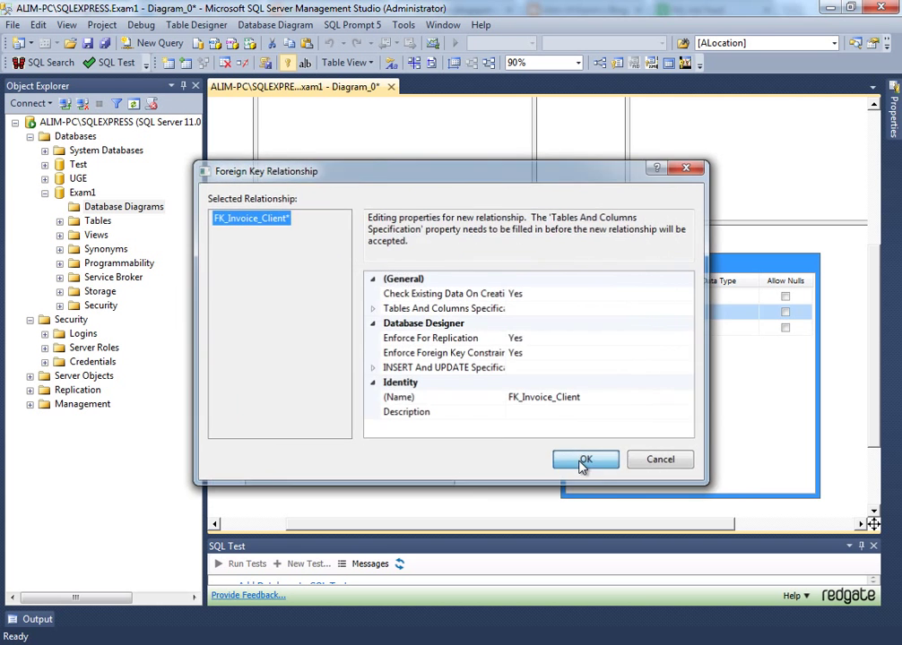
pyautogui.click(581, 463)
pyautogui.click(302, 297)
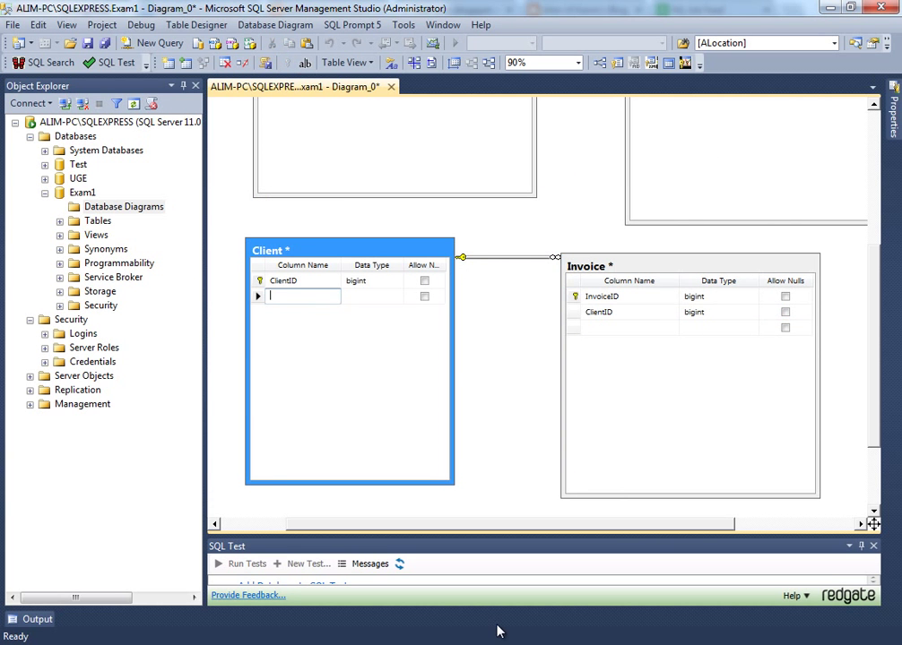
# - Add a FirstName varchar(30) column that disallows nulls to Client
pyautogui.write('FirstName')
pyautogui.press('Tab')
pyautogui.write('var')
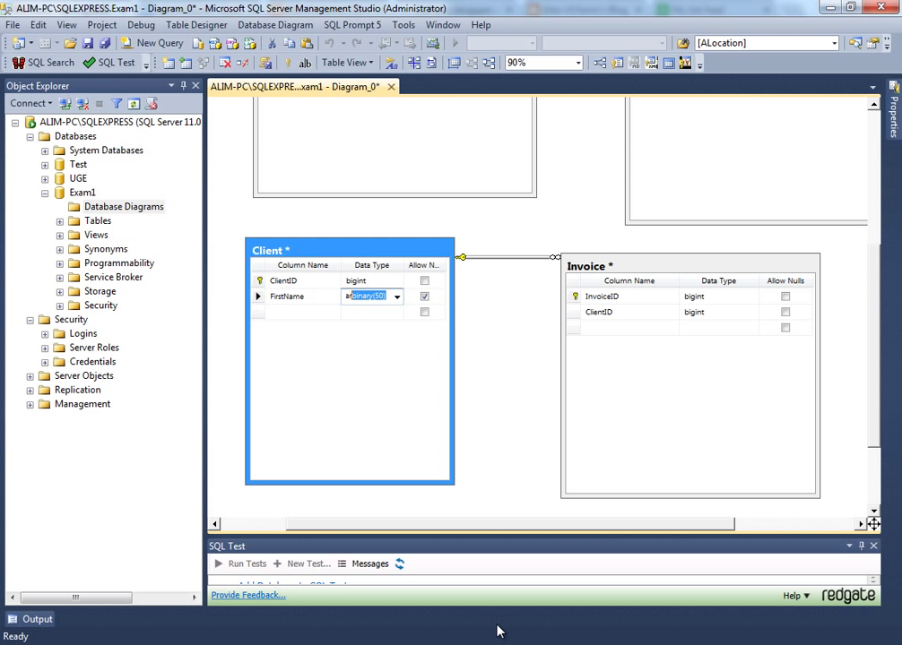
pyautogui.write('char(5')
pyautogui.press('Tab')
pyautogui.press('Tab')
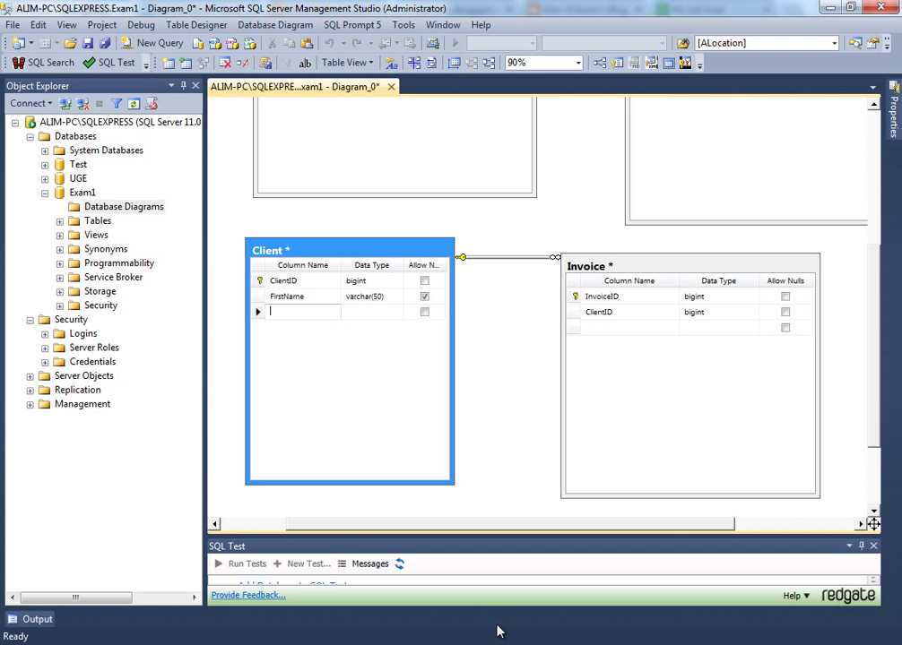
pyautogui.click(424, 296)
pyautogui.click(298, 313)
pyautogui.click(372, 296)
pyautogui.moveTo(388, 296); pyautogui.dragTo(375, 296)
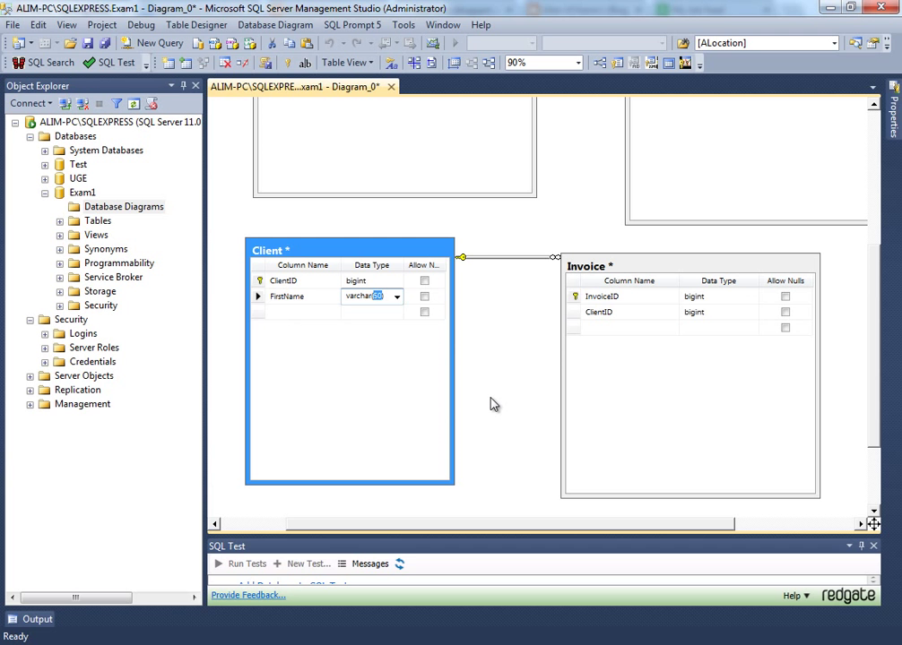
pyautogui.write('30')
pyautogui.press('Return')
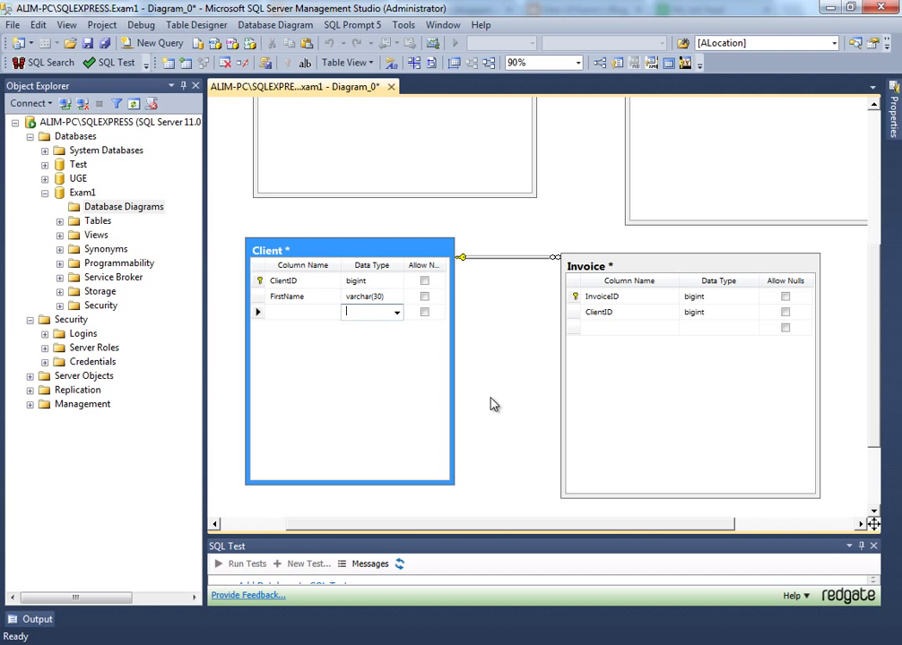
pyautogui.hotkey('shift', 'Tab')
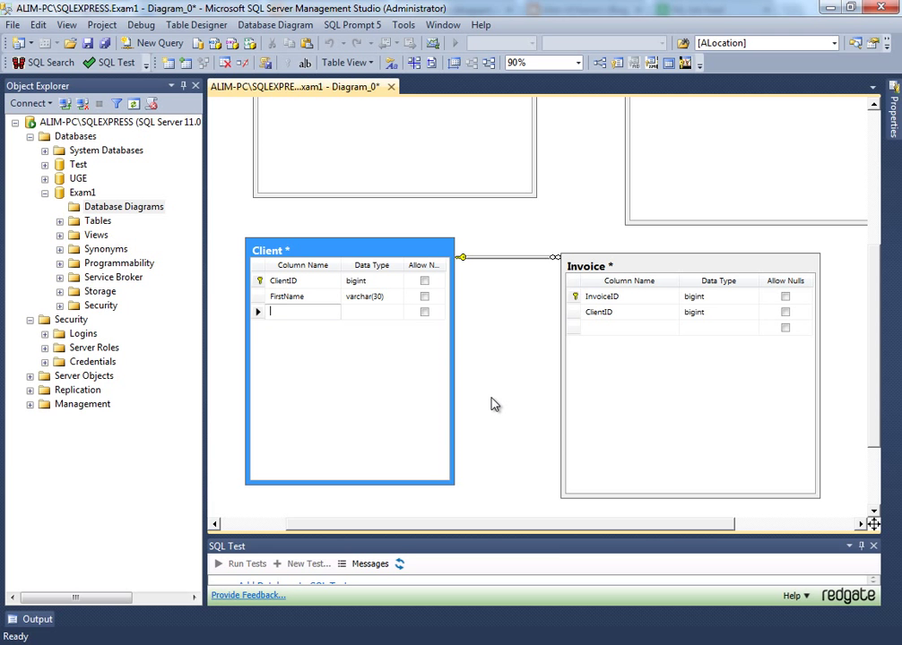
# - Add a LastName varchar(60) column that disallows nulls
pyautogui.write('Name')
pyautogui.press('Tab')
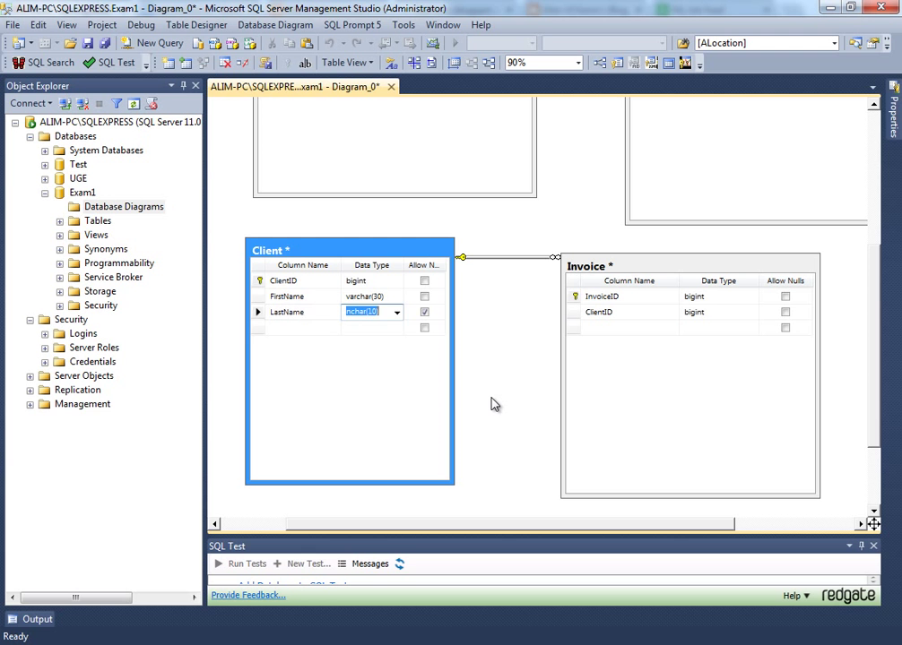
pyautogui.write('b')
pyautogui.write('ch')
pyautogui.press('Delete')
pyautogui.write('6')
pyautogui.press('Tab')
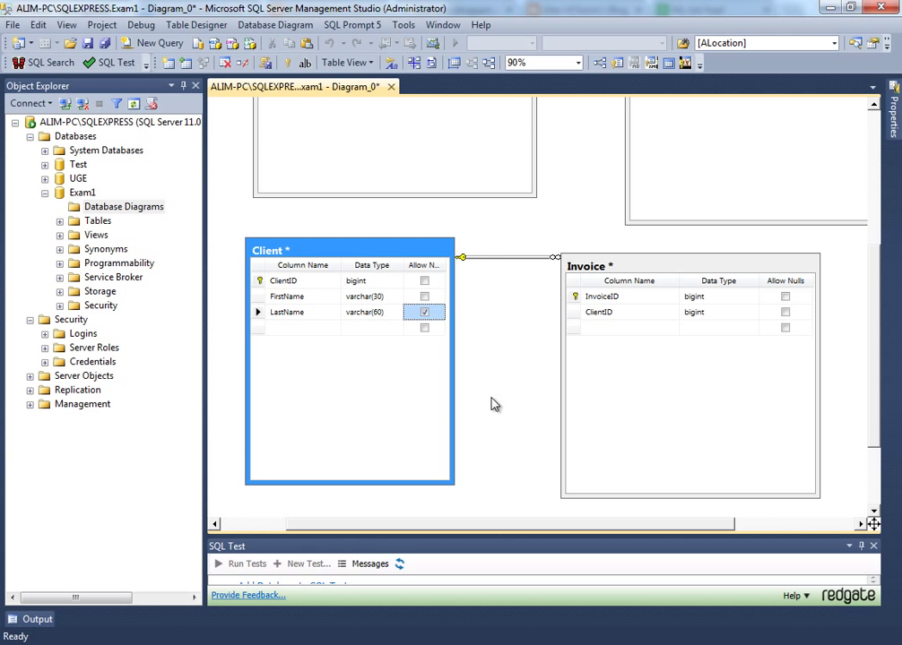
pyautogui.press('space')
pyautogui.hotkey('shift', 'Tab')
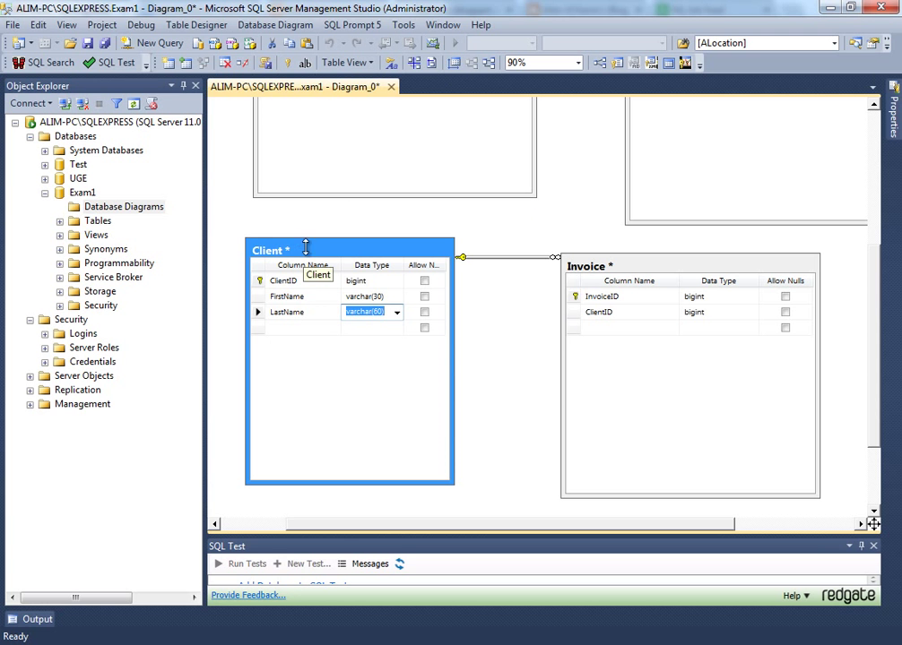
pyautogui.click(298, 327)
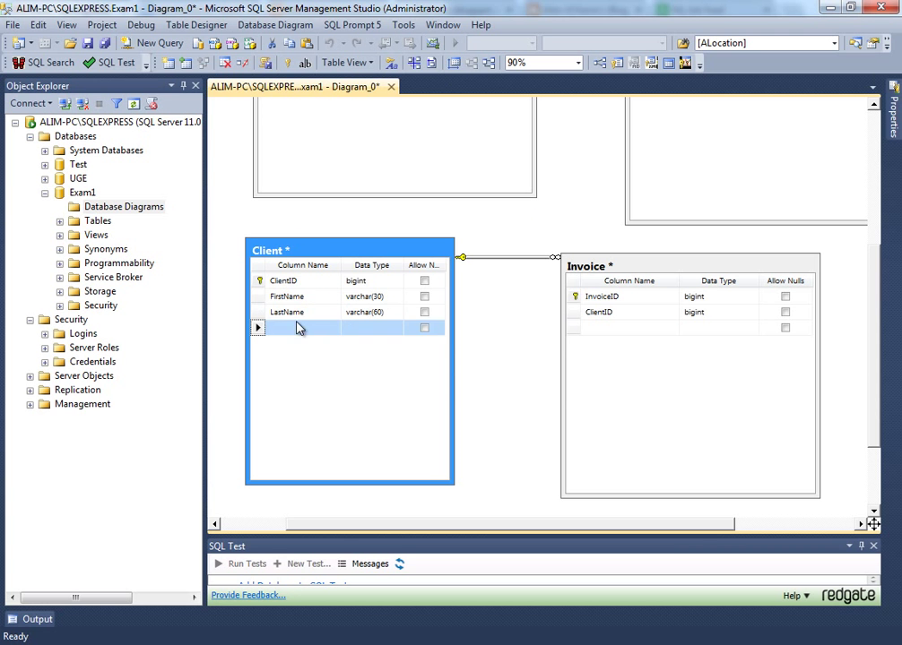
pyautogui.click(467, 482)
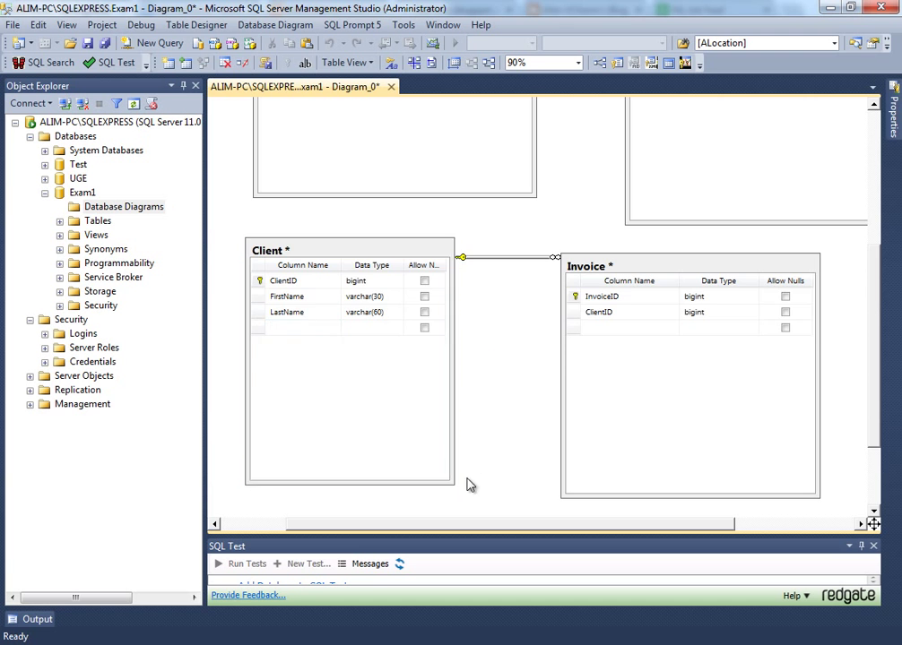
pyautogui.scroll(-3, 473, 461)
# - Create a new table in the diagram named Address
pyautogui.rightClick(395, 445)
pyautogui.click(429, 253)
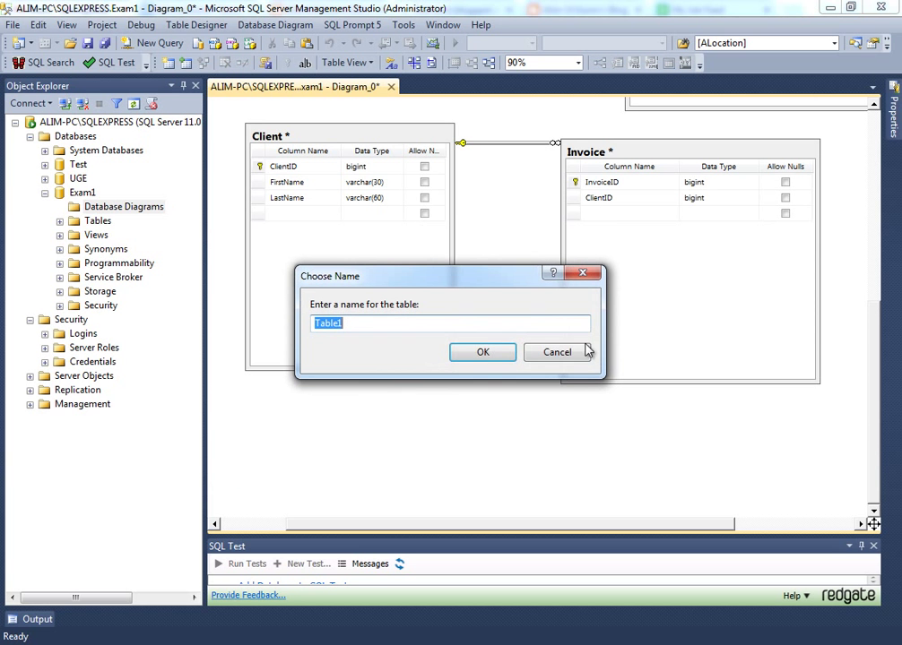
pyautogui.write('Ad')
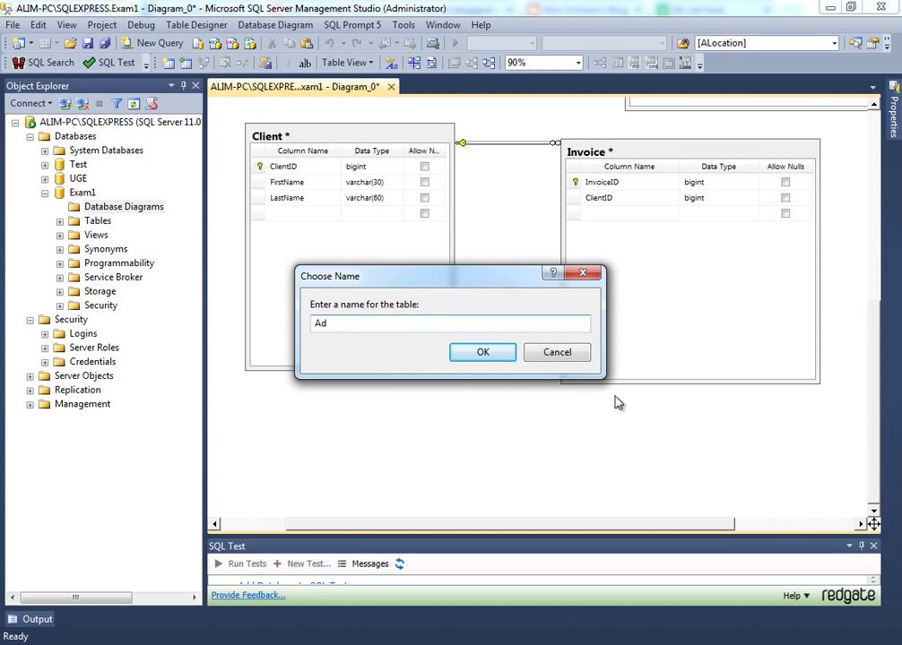
pyautogui.write('dress')
pyautogui.hotkey('ctrl', 'a')
pyautogui.press('Return')
# - Give Address a first column AddressID of type bigint that disallows nulls
pyautogui.write('AddressID')
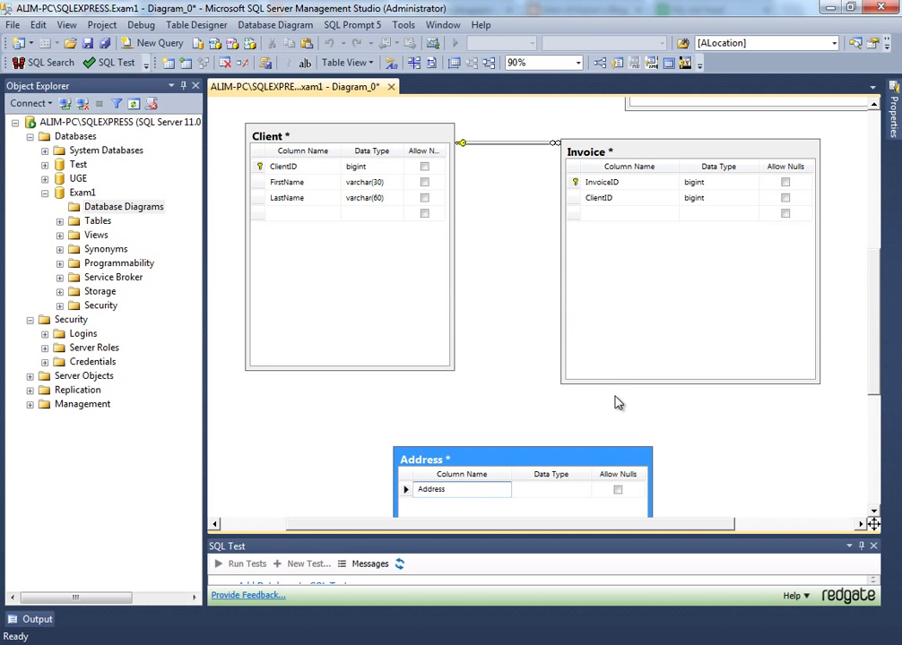
pyautogui.press('Tab')
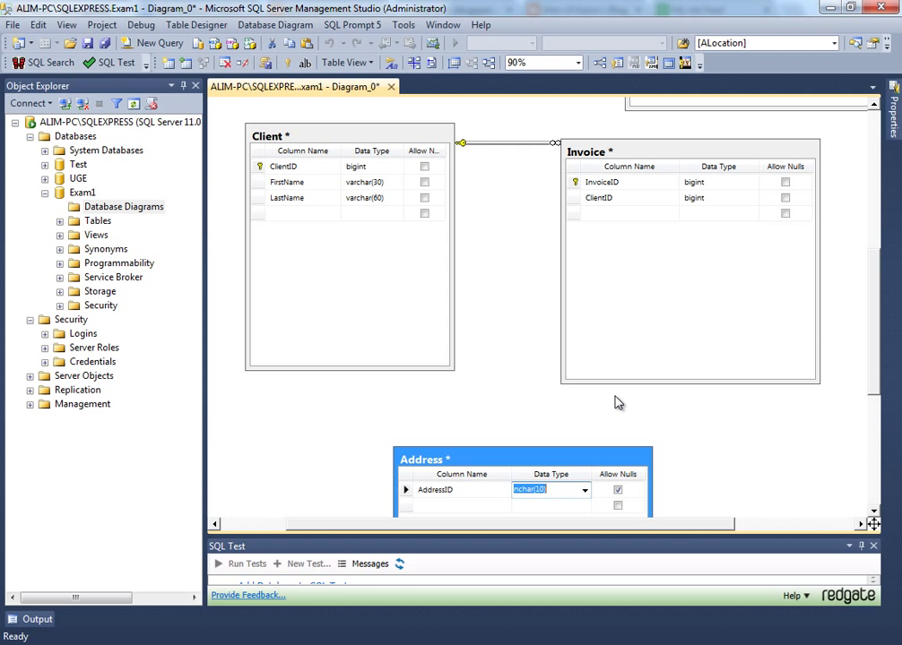
pyautogui.write('bigint')
pyautogui.press('Tab')
pyautogui.press('space')
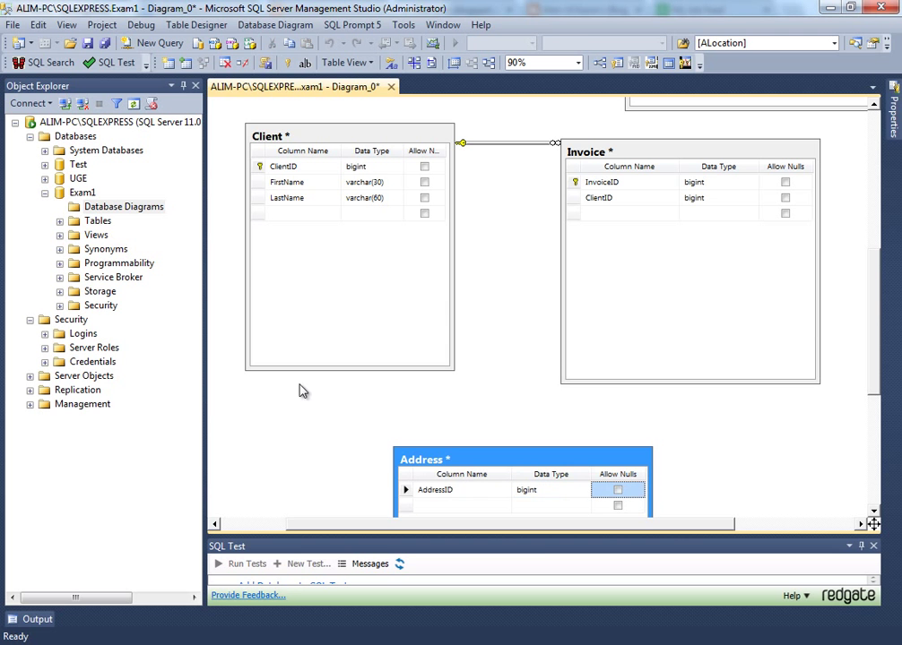
pyautogui.scroll(-3, 412, 446)
pyautogui.scroll(1, 439, 415)
# - Make AddressID the primary key of the Address table
pyautogui.scroll(1, 468, 426)
pyautogui.scroll(-1, 423, 440)
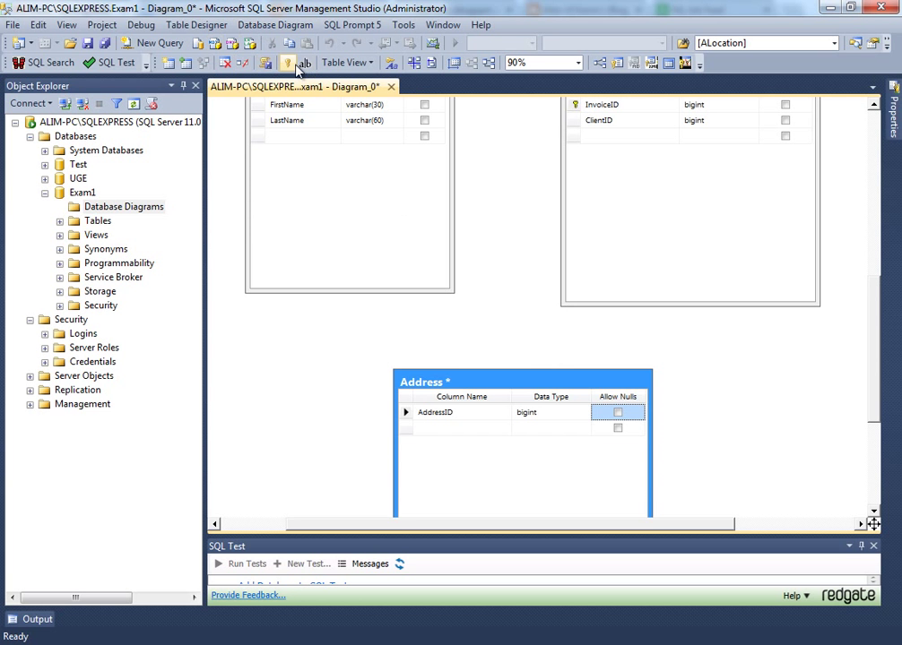
pyautogui.click(286, 63)
pyautogui.click(451, 427)
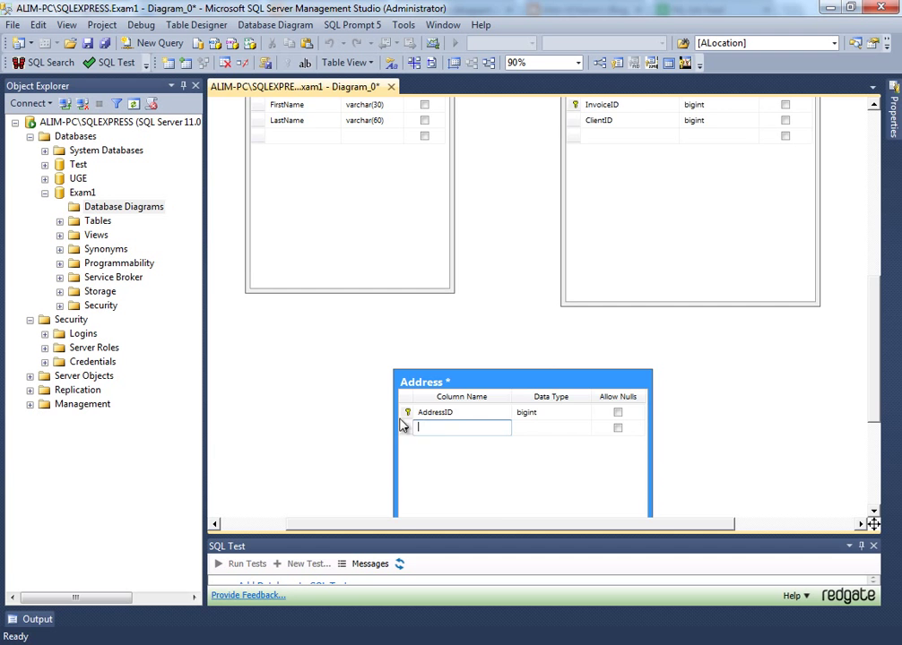
pyautogui.press('Escape')
# - Paste AddressID into Client and link it to Address's AddressID
pyautogui.scroll(3, 318, 165)
pyautogui.click(279, 369)
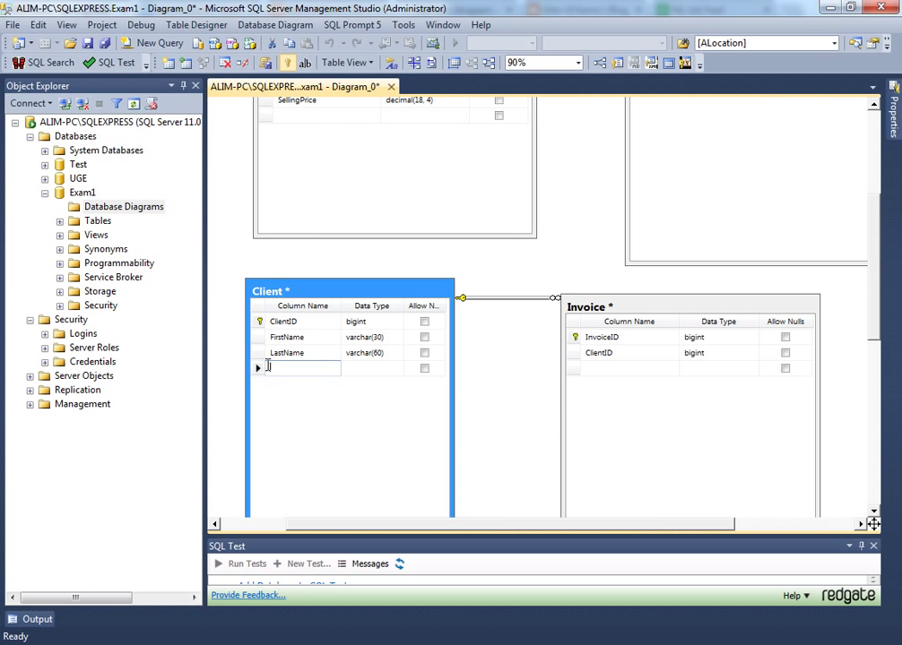
pyautogui.click(257, 368)
pyautogui.hotkey('ctrl', 'v')
pyautogui.scroll(-2, 404, 376)
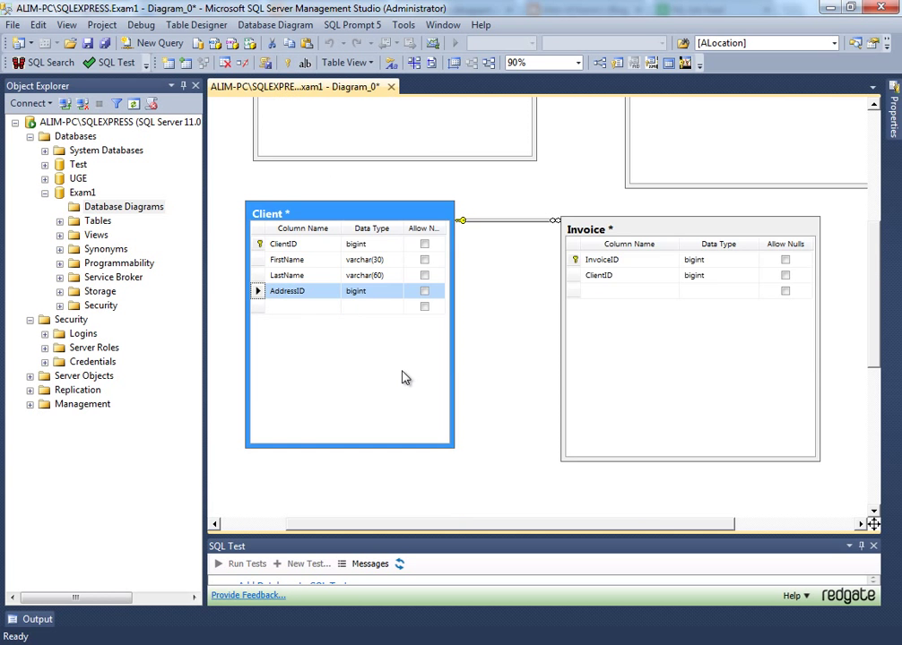
pyautogui.scroll(-4, 291, 318)
pyautogui.moveTo(257, 137); pyautogui.dragTo(435, 419)
pyautogui.click(562, 455)
# - Confirm the Client–Address relationship and add an Address varchar(100) column to Address
pyautogui.click(587, 461)
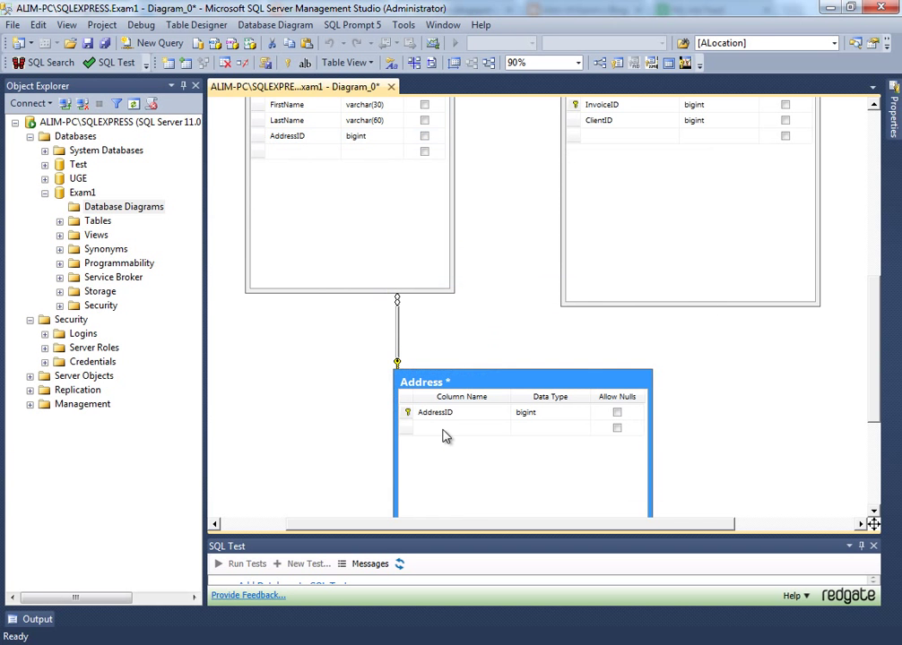
pyautogui.click(441, 428)
pyautogui.write('Address')
pyautogui.press('Tab')
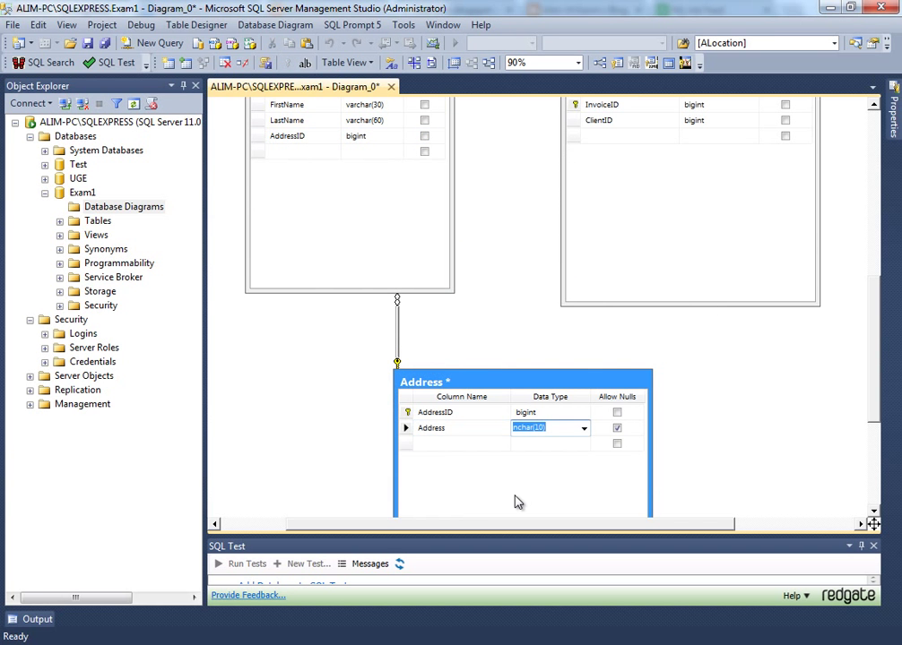
pyautogui.write('varchar(5')
pyautogui.press('BackSpace')
pyautogui.write('10')
pyautogui.press('Tab')
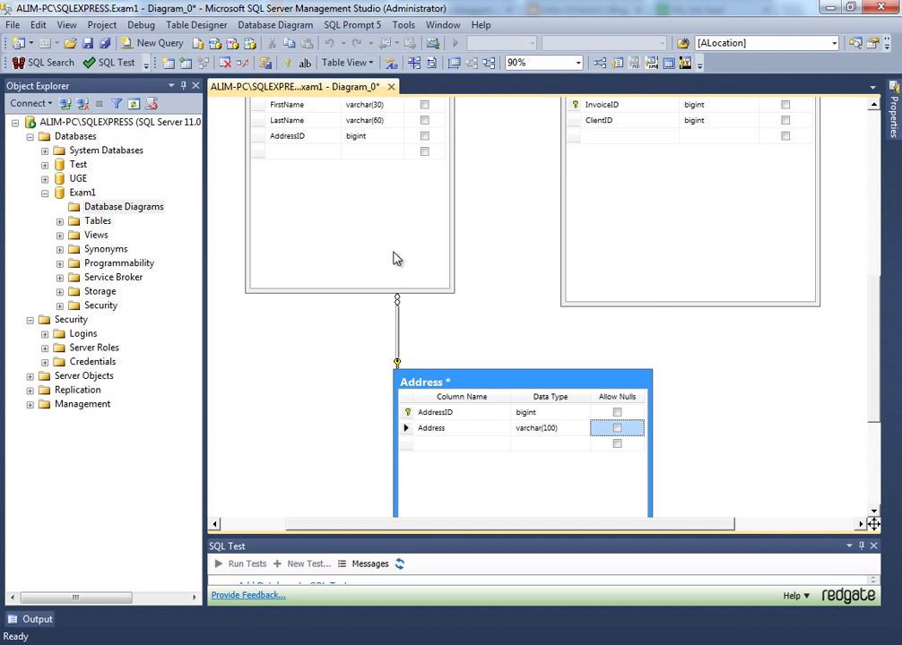
# - Open the Address table's context menu and dismiss it without choosing anything
pyautogui.click(406, 387)
pyautogui.rightClick(421, 377)
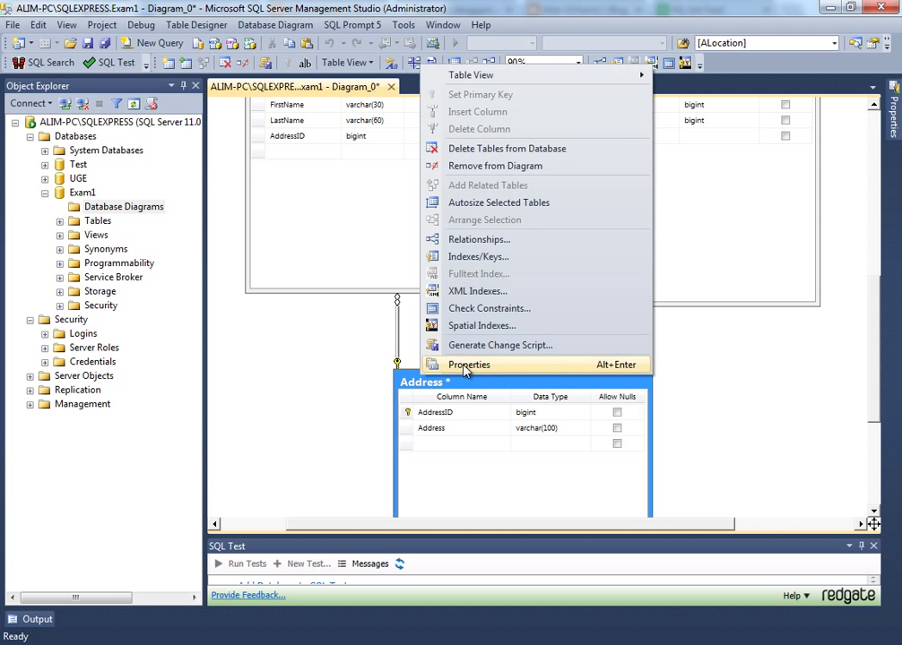
pyautogui.click(412, 384)
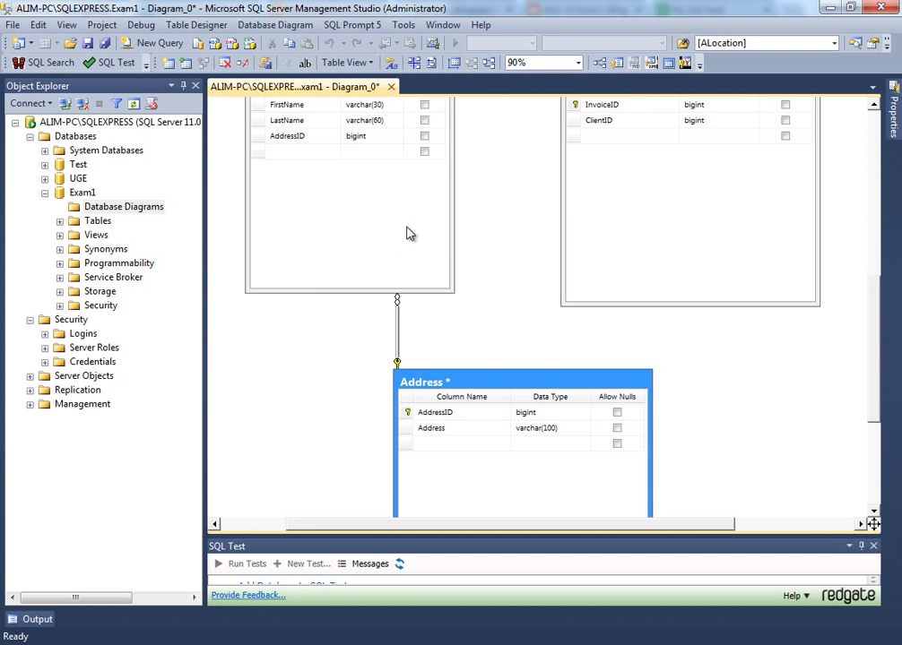
pyautogui.click(459, 346)
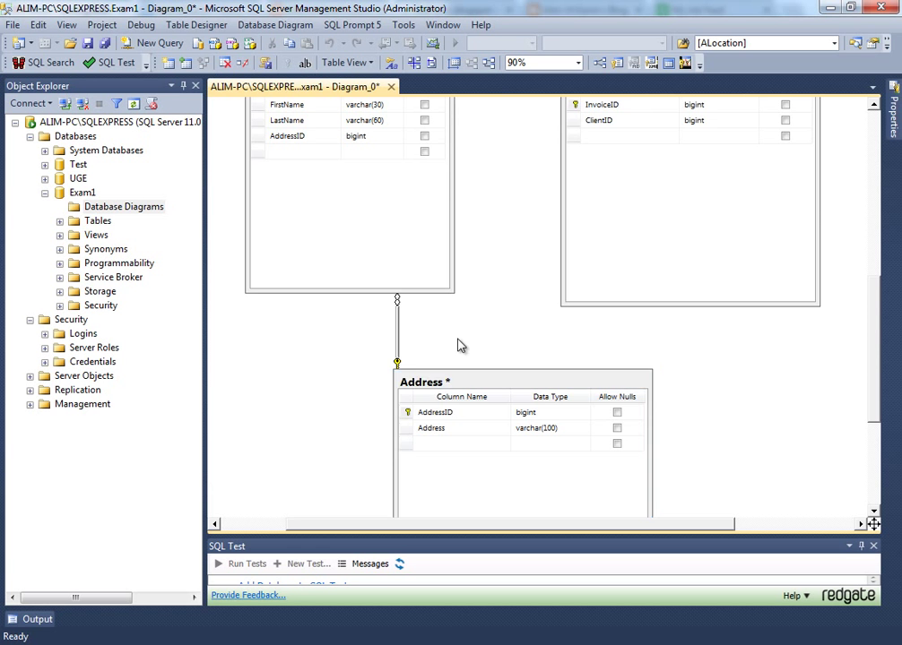
pyautogui.scroll(3, 406, 308)
# - Review Client's FK_Client_Address and FK_Invoice_Client relationships, then reopen Client's options
pyautogui.click(370, 207)
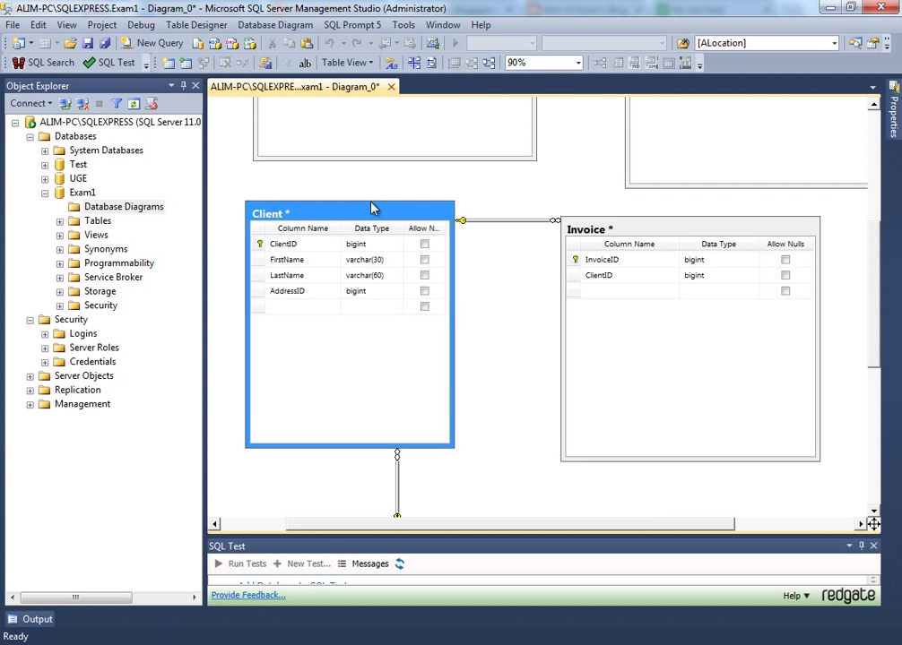
pyautogui.rightClick(361, 207)
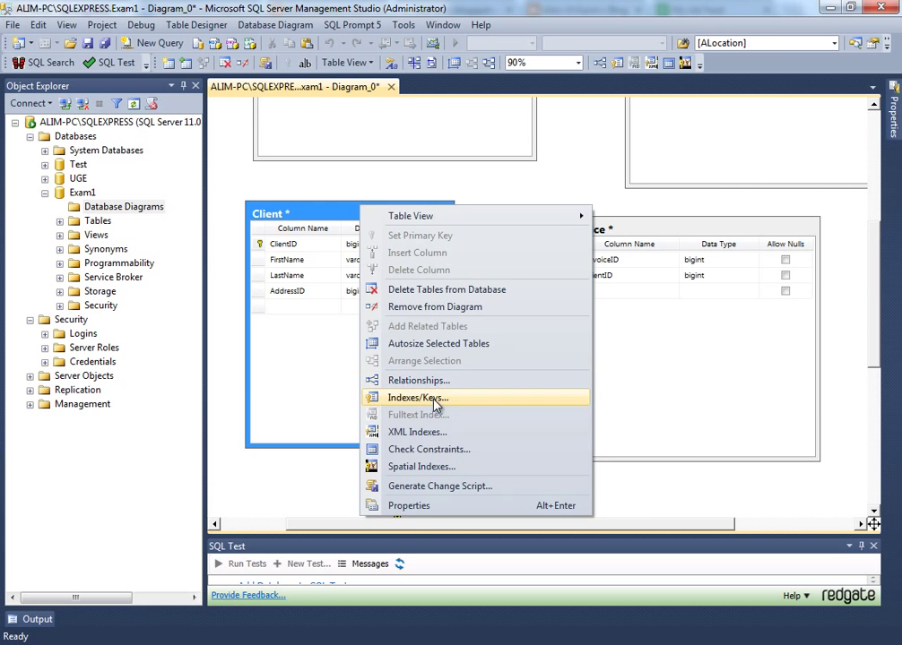
pyautogui.click(476, 384)
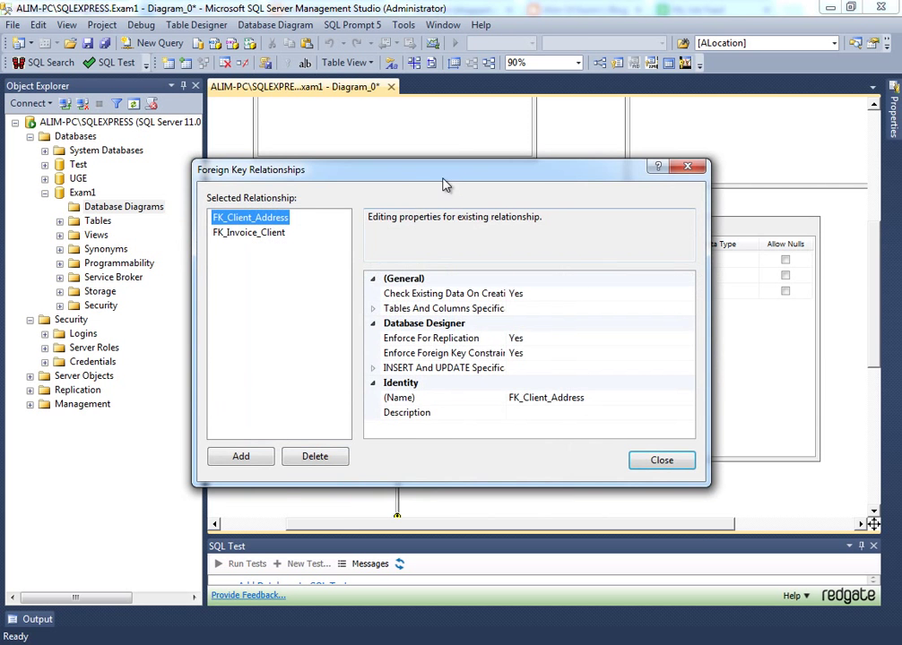
pyautogui.moveTo(444, 178); pyautogui.dragTo(631, 181)
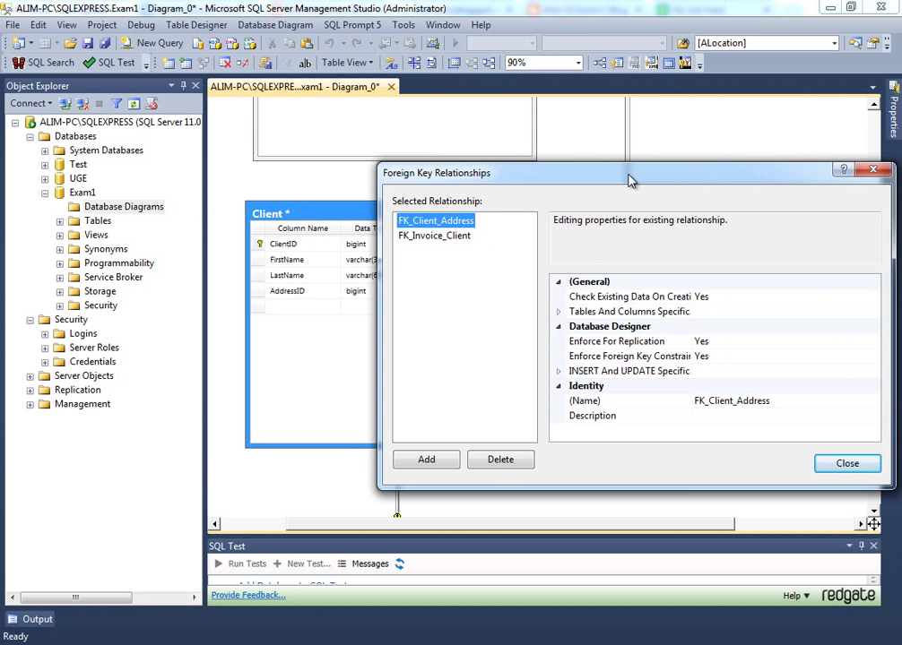
pyautogui.click(847, 464)
pyautogui.click(354, 225)
pyautogui.rightClick(356, 223)
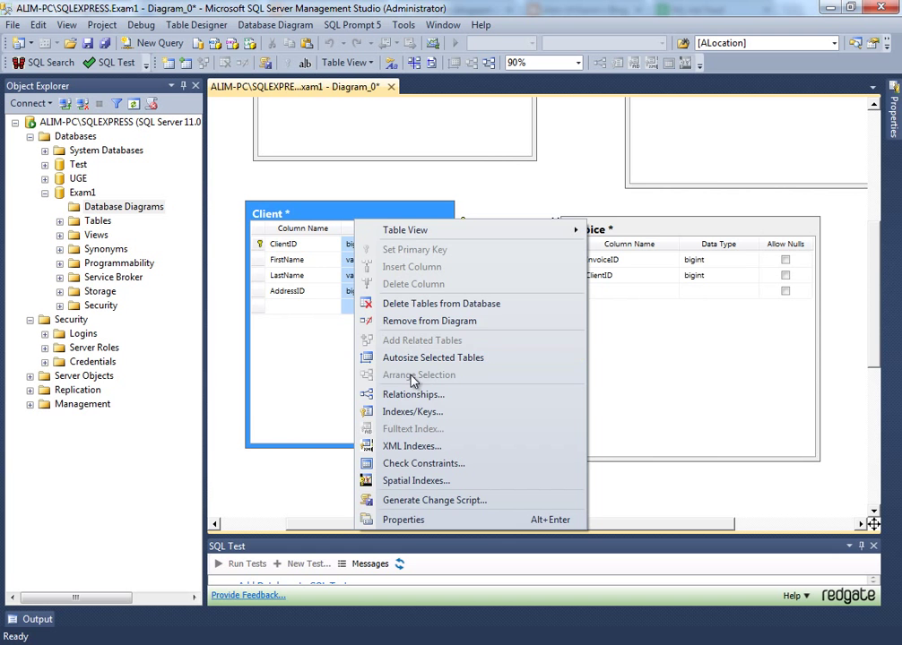
# - Add a new index IX_Client to Client on AddressID, ascending
pyautogui.click(427, 414)
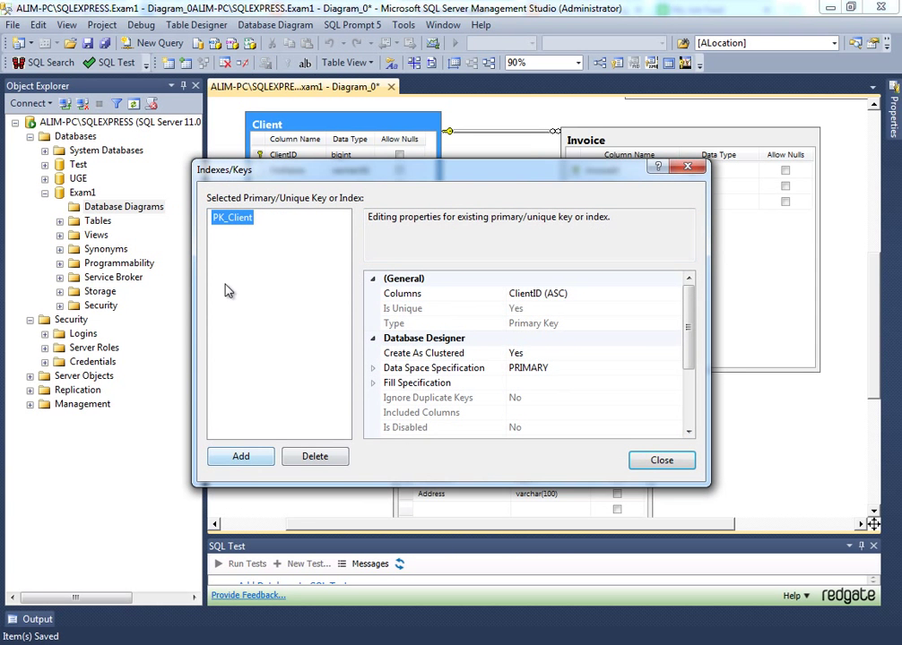
pyautogui.click(249, 459)
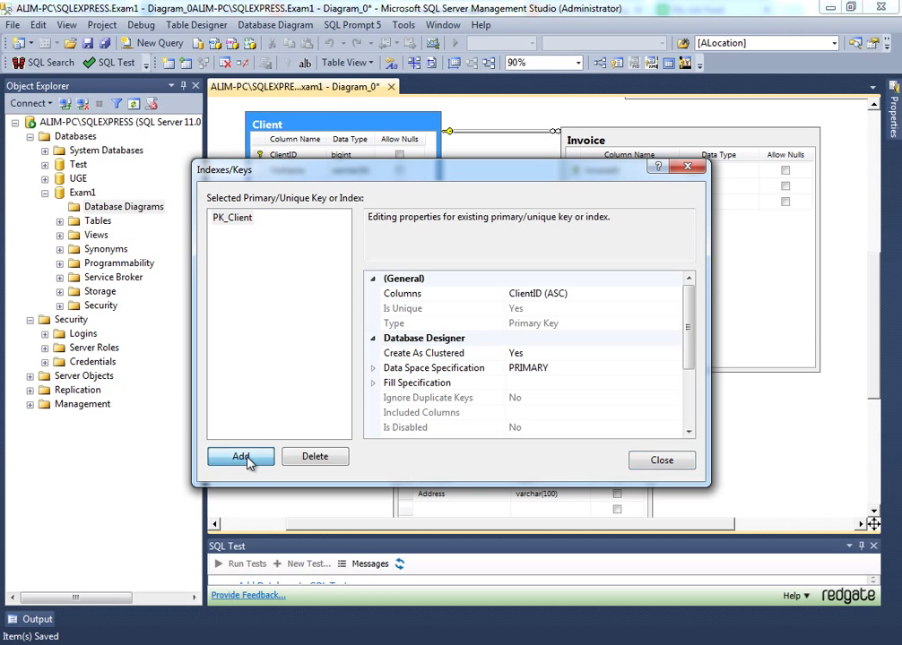
pyautogui.click(607, 298)
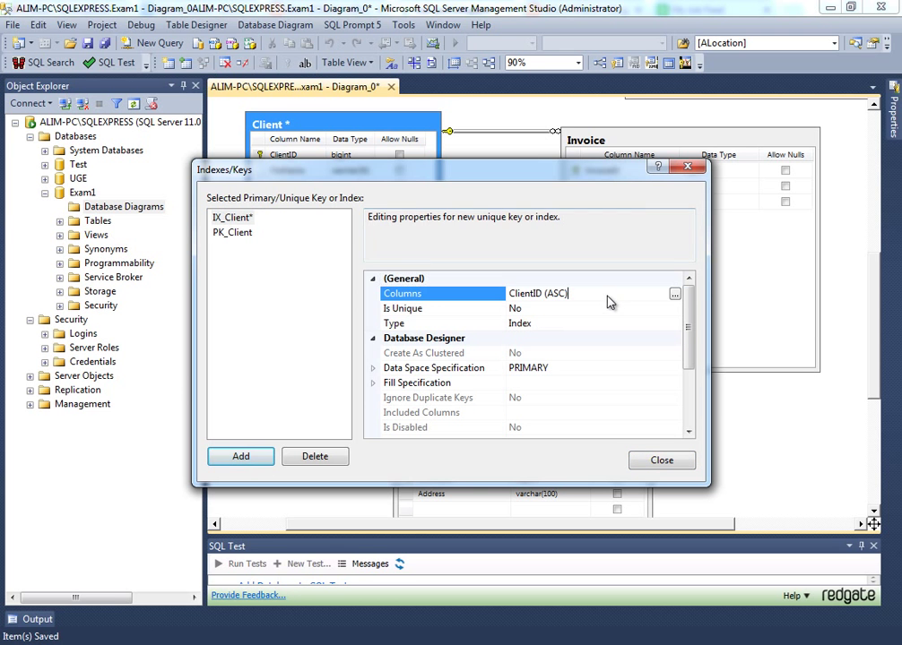
pyautogui.click(674, 294)
pyautogui.click(417, 256)
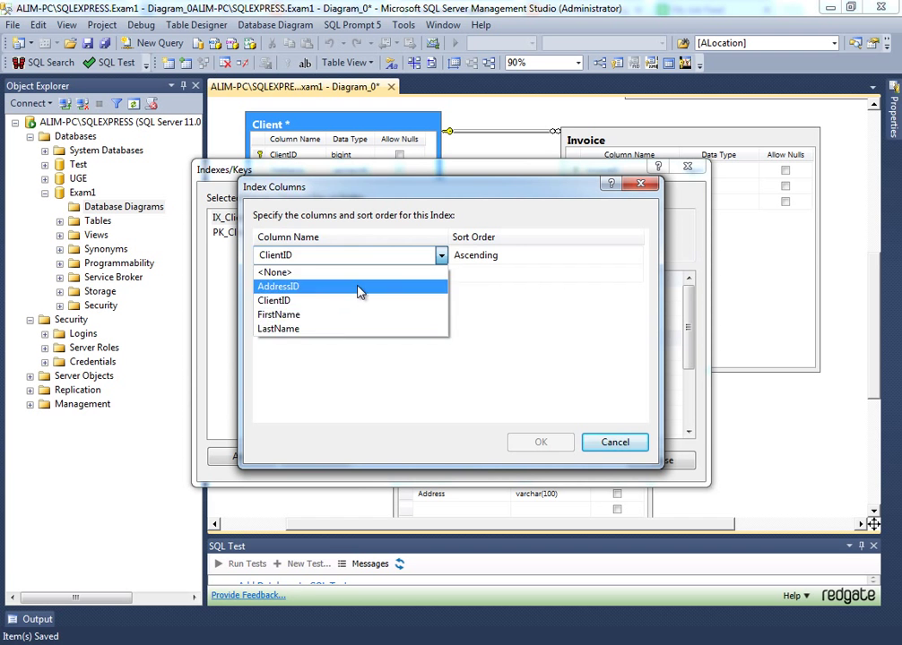
pyautogui.click(357, 287)
pyautogui.click(475, 256)
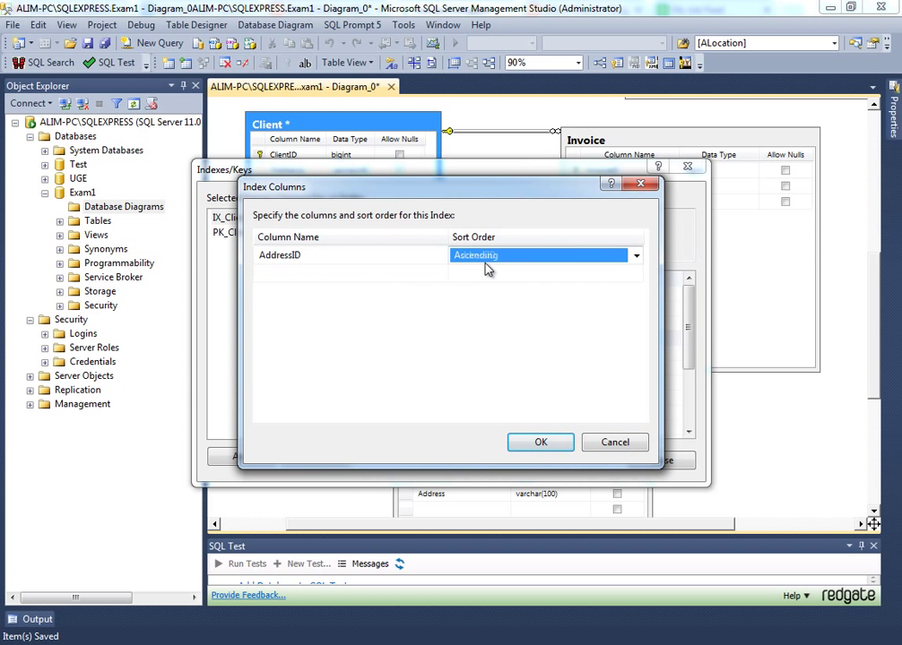
pyautogui.click(545, 445)
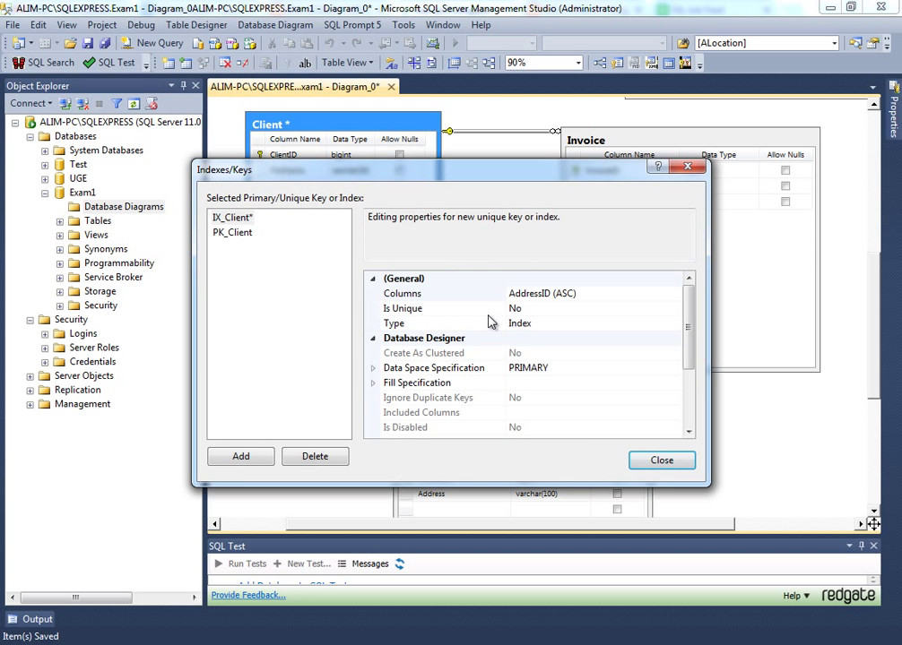
# - Set IX_Client's Is Unique to Yes and close Indexes/Keys
pyautogui.click(457, 308)
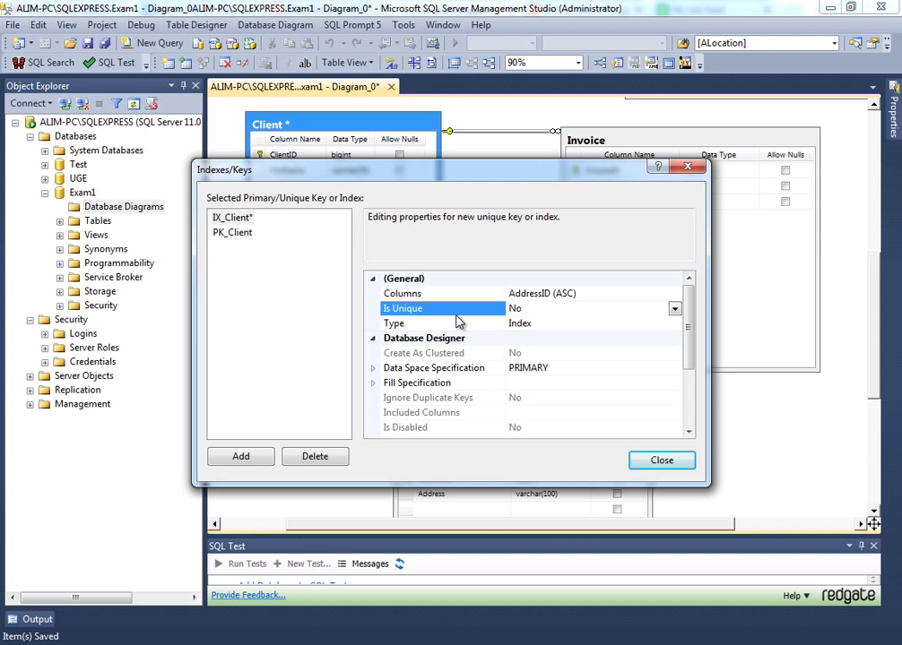
pyautogui.doubleClick(541, 309)
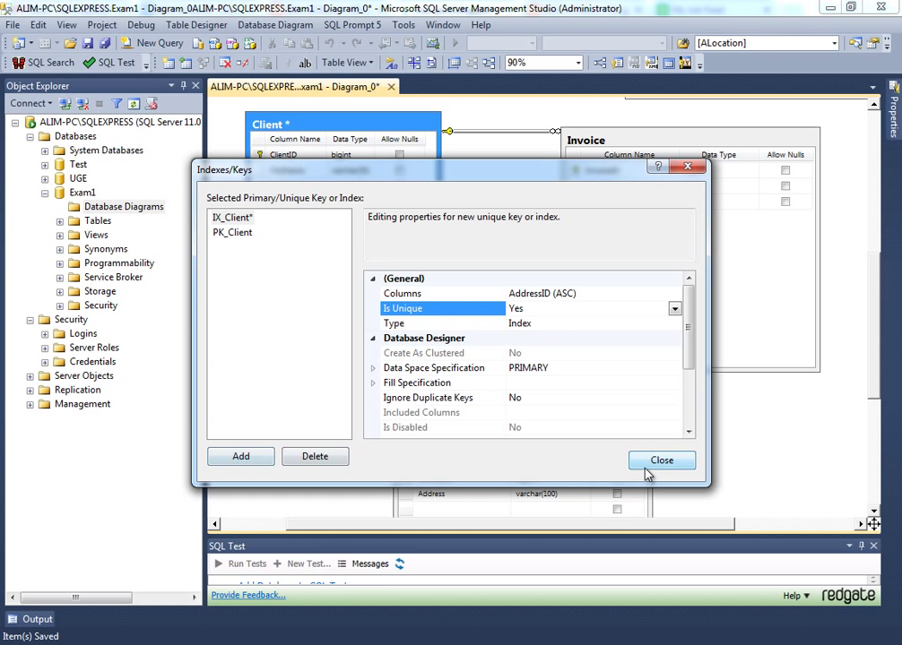
pyautogui.click(649, 464)
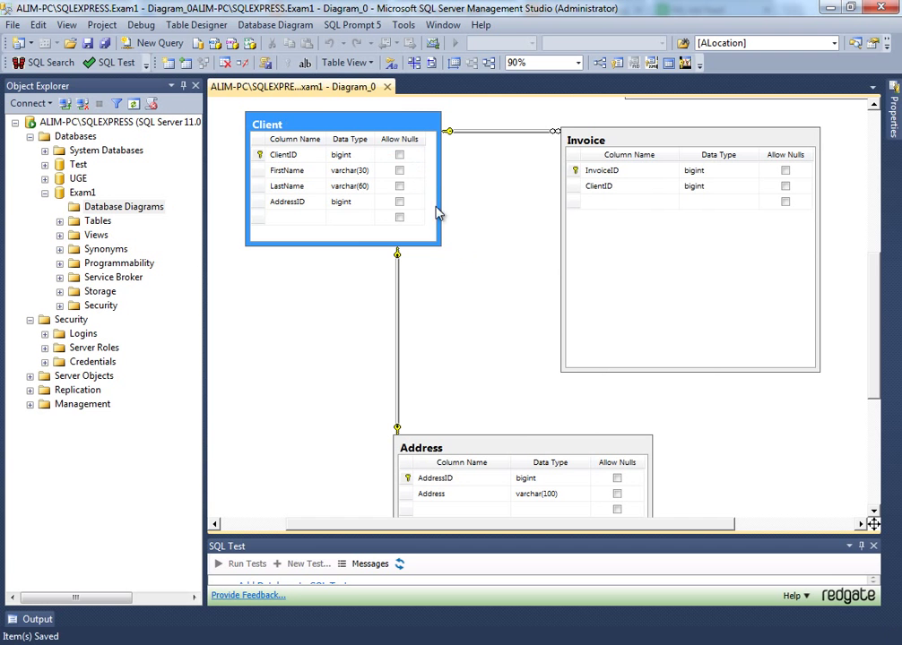
pyautogui.click(408, 264)
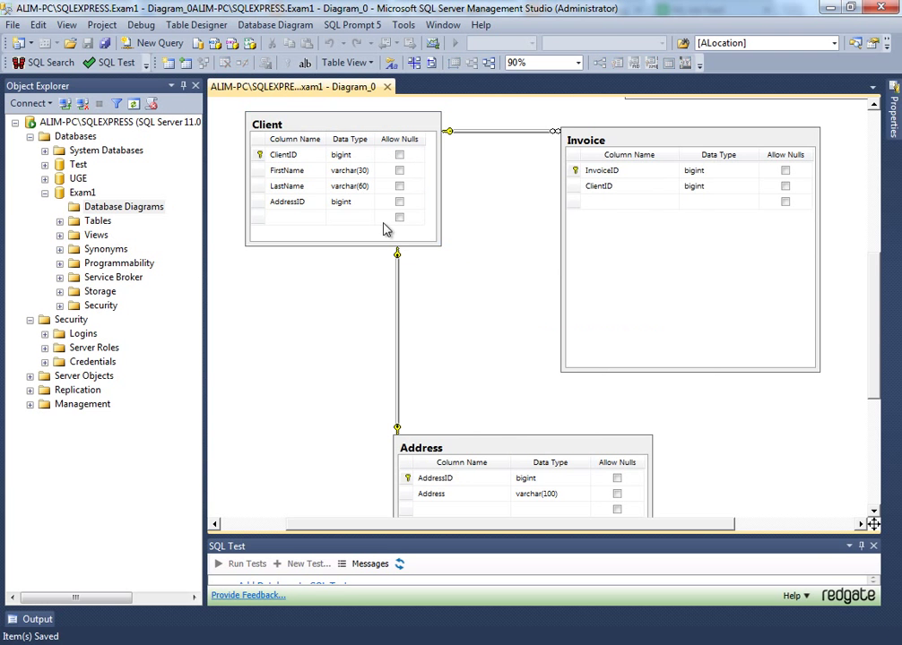
# - Add a CountryID column to the Address table and move the table up-left
pyautogui.scroll(-4, 417, 404)
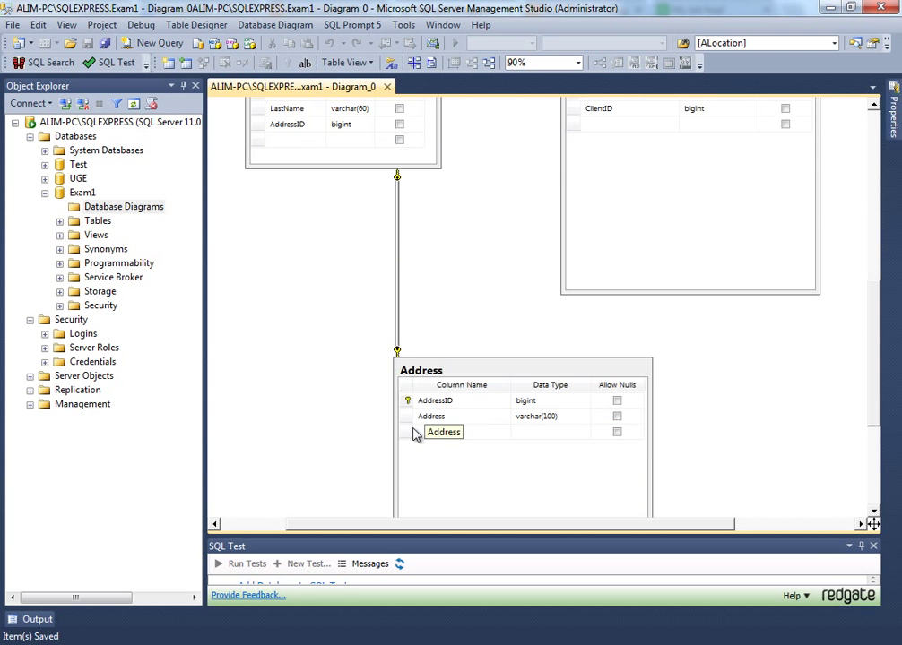
pyautogui.click(415, 433)
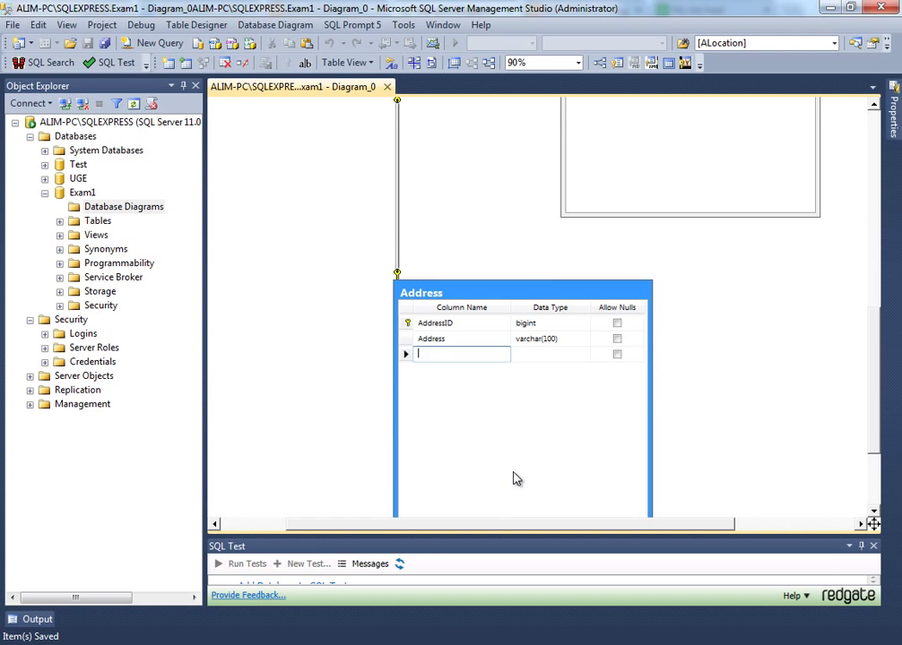
pyautogui.write('Country')
pyautogui.press('Tab')
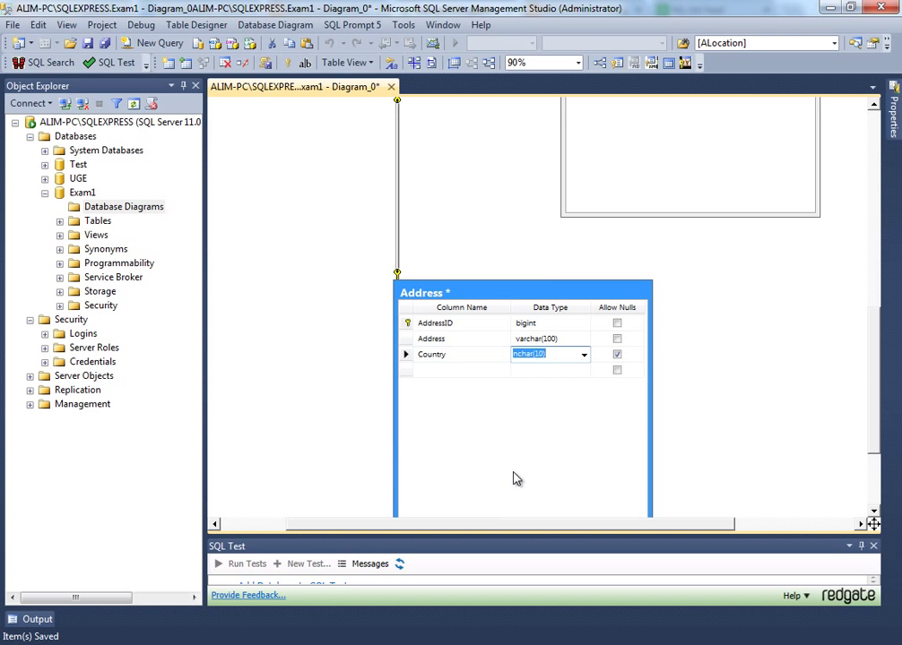
pyautogui.hotkey('shift', 'Tab')
pyautogui.write('ID')
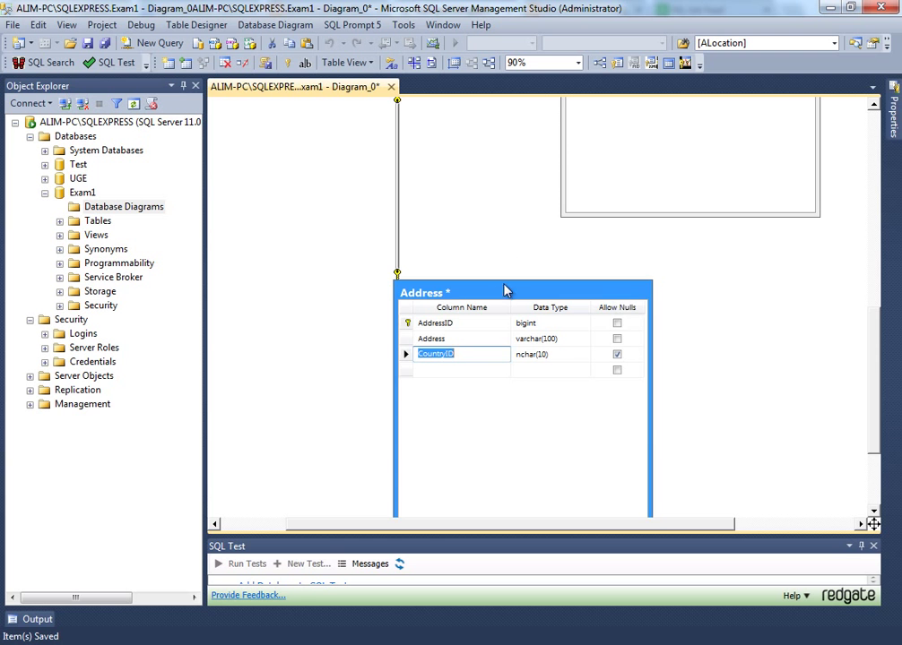
pyautogui.moveTo(499, 294); pyautogui.dragTo(408, 250)
# - Create a Country table with a CountryID smallint column, placed beside Address
pyautogui.rightClick(615, 294)
pyautogui.click(690, 309)
pyautogui.write('CountryID')
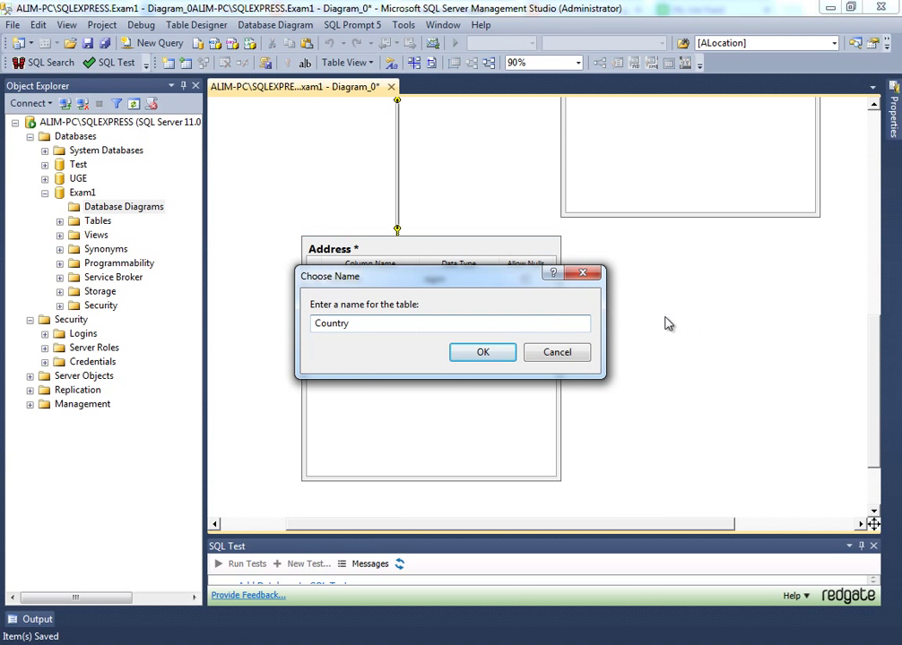
pyautogui.press('BackSpace')
pyautogui.press('BackSpace')
pyautogui.hotkey('ctrl', 'a')
pyautogui.press('Return')
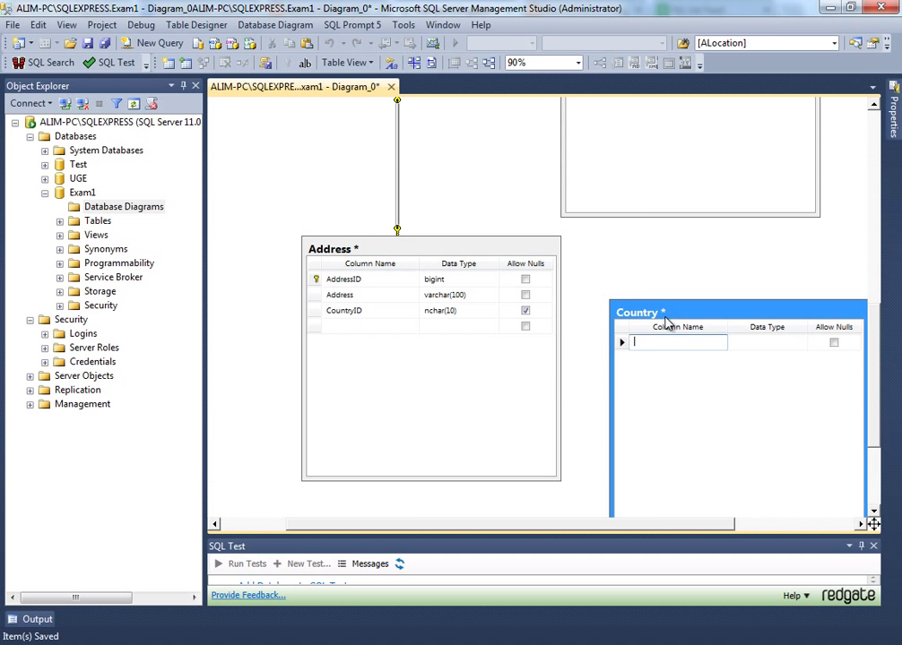
pyautogui.write('CountryID')
pyautogui.press('Tab')
pyautogui.press('BackSpace')
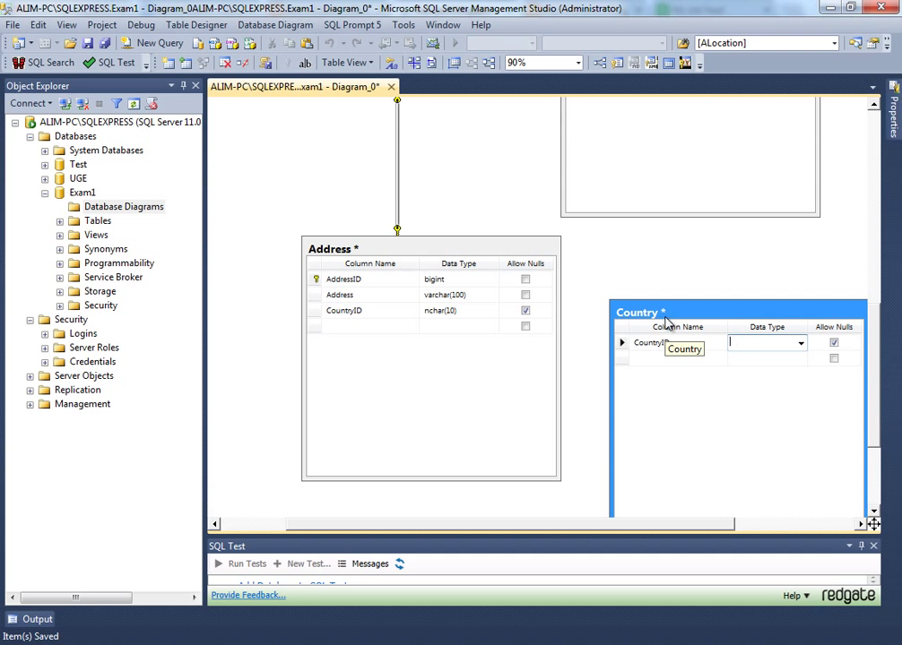
pyautogui.write('smallint')
pyautogui.press('Tab')
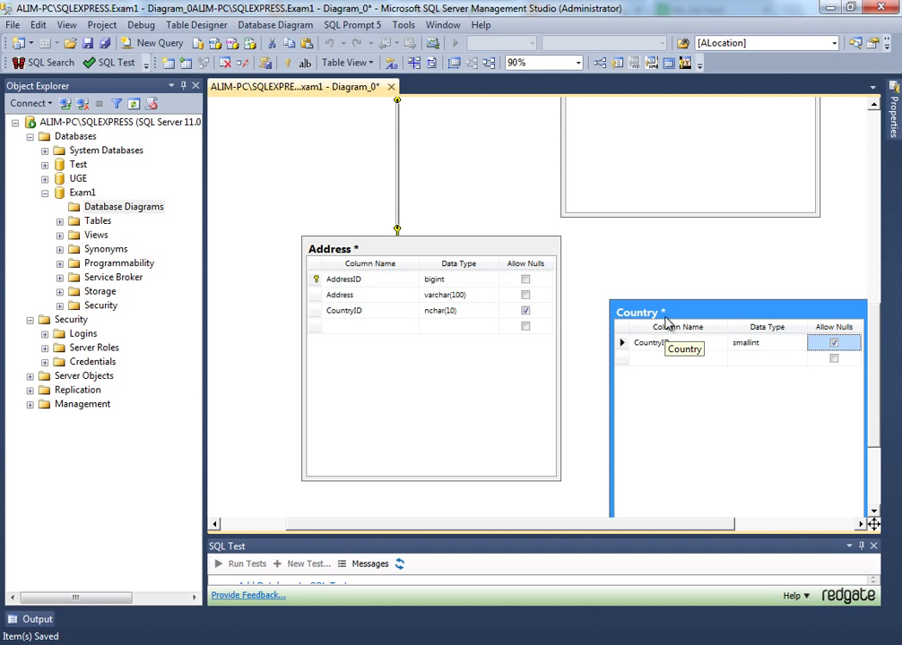
pyautogui.moveTo(666, 317); pyautogui.dragTo(648, 286)
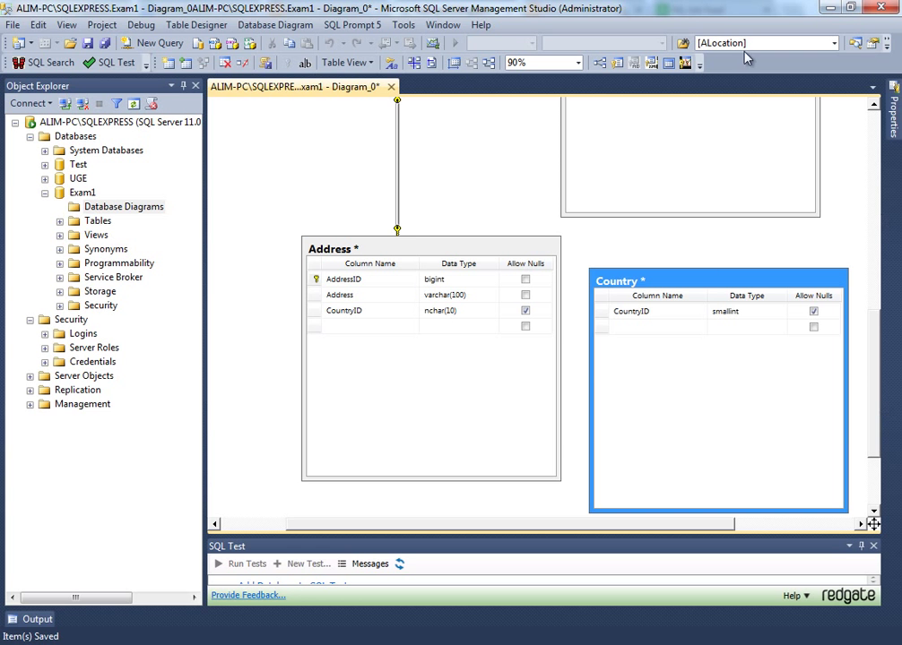
# - Make Country's CountryID a non-nullable column and set it as the primary key
pyautogui.click(733, 312)
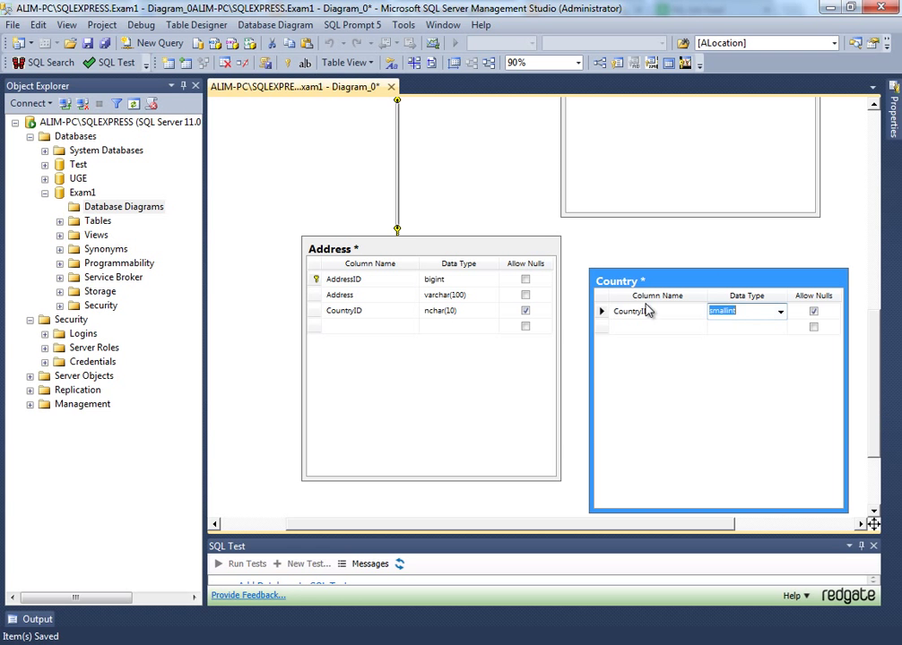
pyautogui.click(814, 313)
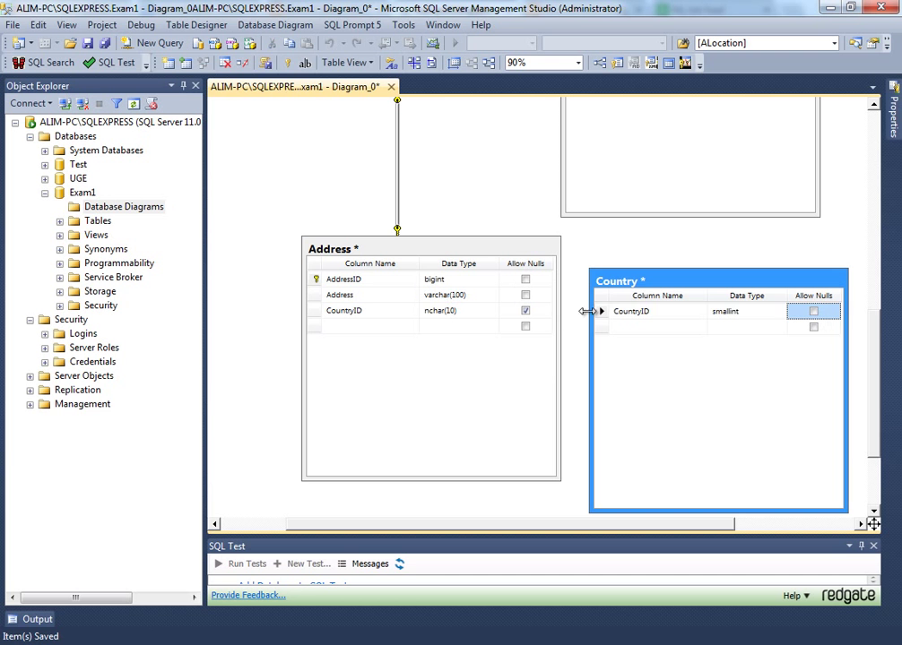
pyautogui.click(601, 311)
pyautogui.click(287, 62)
# - Add a non-nullable CountryDisplay column to the Country table
pyautogui.click(634, 327)
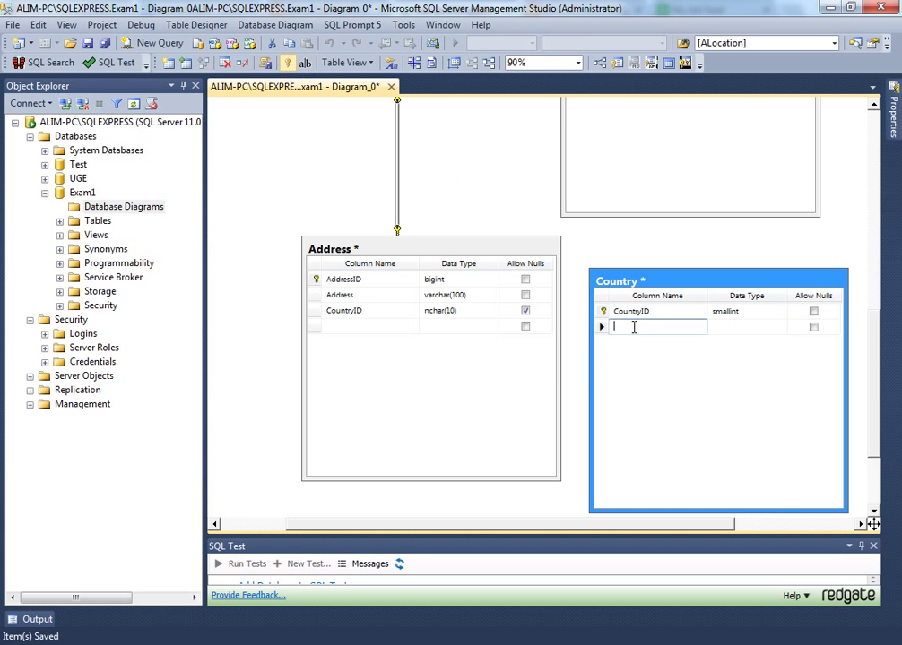
pyautogui.write('Country')
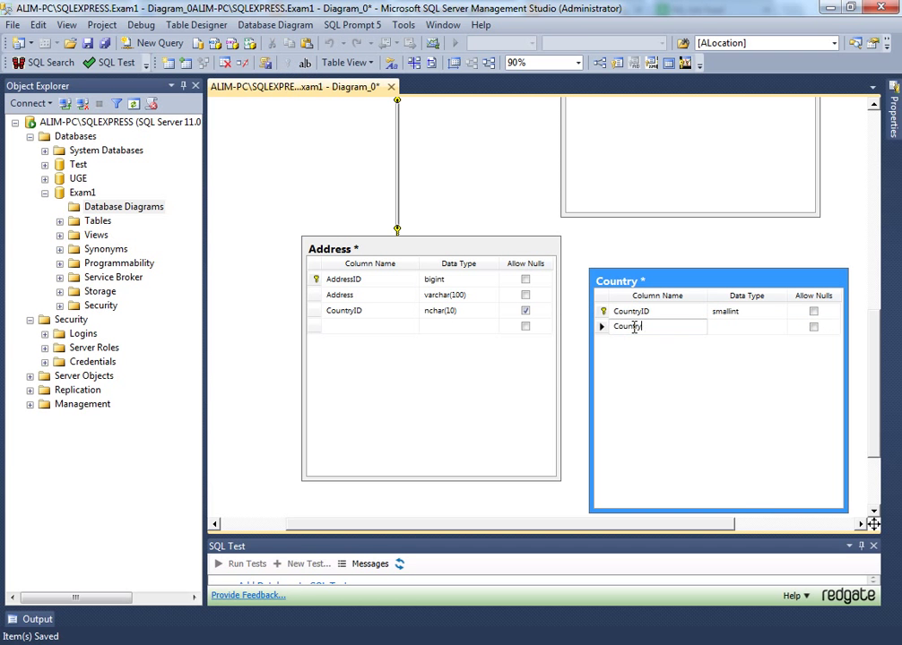
pyautogui.write('Diu')
pyautogui.write('play')
pyautogui.press('Tab')
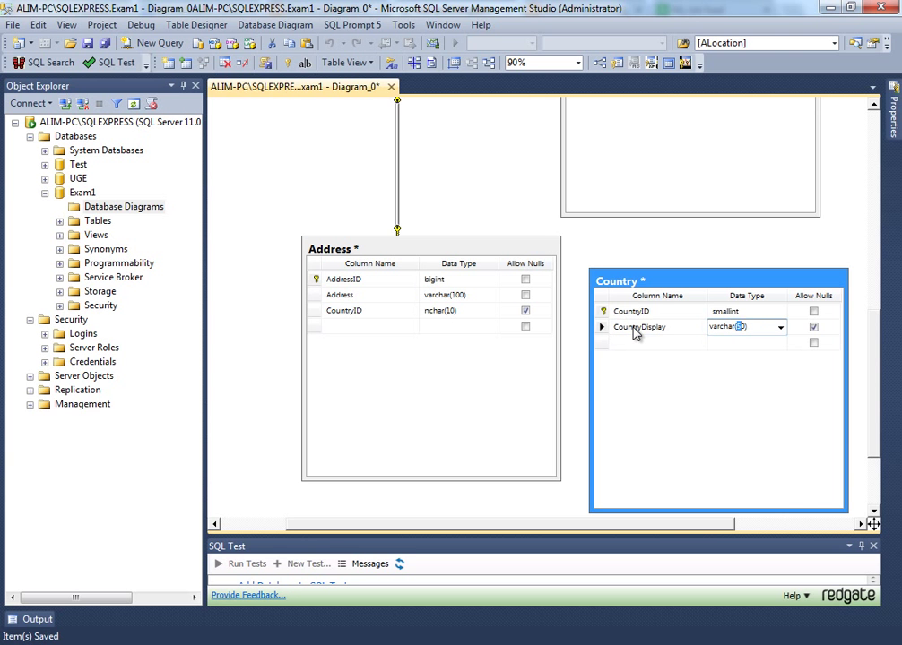
pyautogui.press('Tab')
pyautogui.press('space')
# - Try linking Country's CountryID to Address's CountryID, cancelling after the type-mismatch error
pyautogui.click(602, 312)
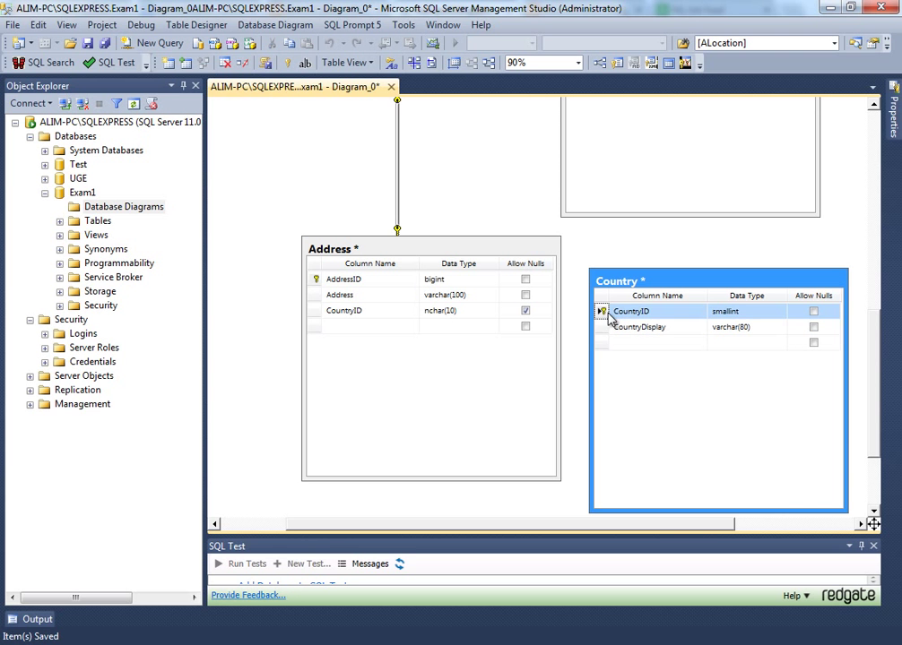
pyautogui.moveTo(603, 311); pyautogui.dragTo(361, 318)
pyautogui.click(542, 457)
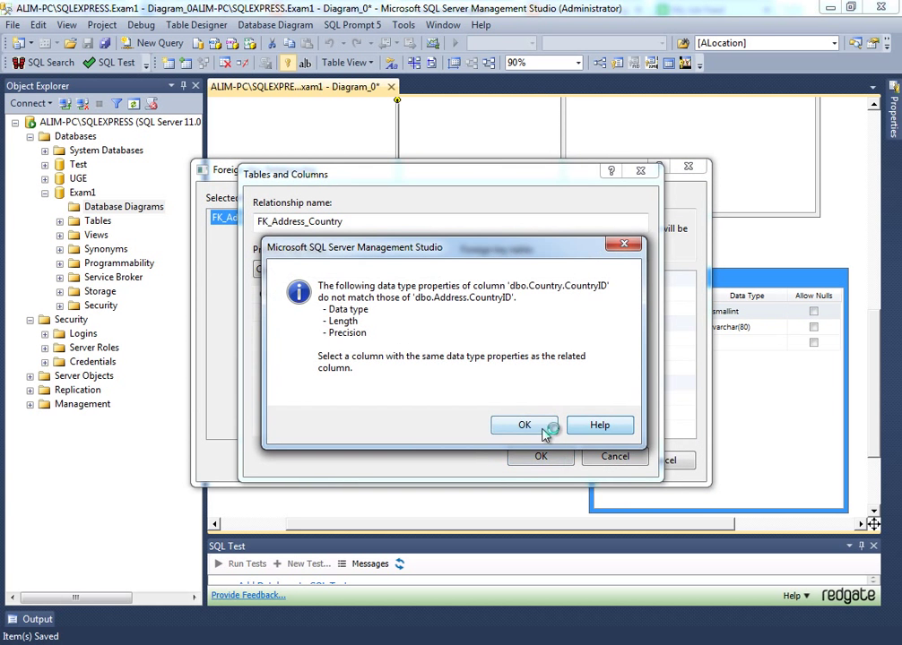
pyautogui.click(631, 245)
pyautogui.click(640, 170)
pyautogui.click(688, 167)
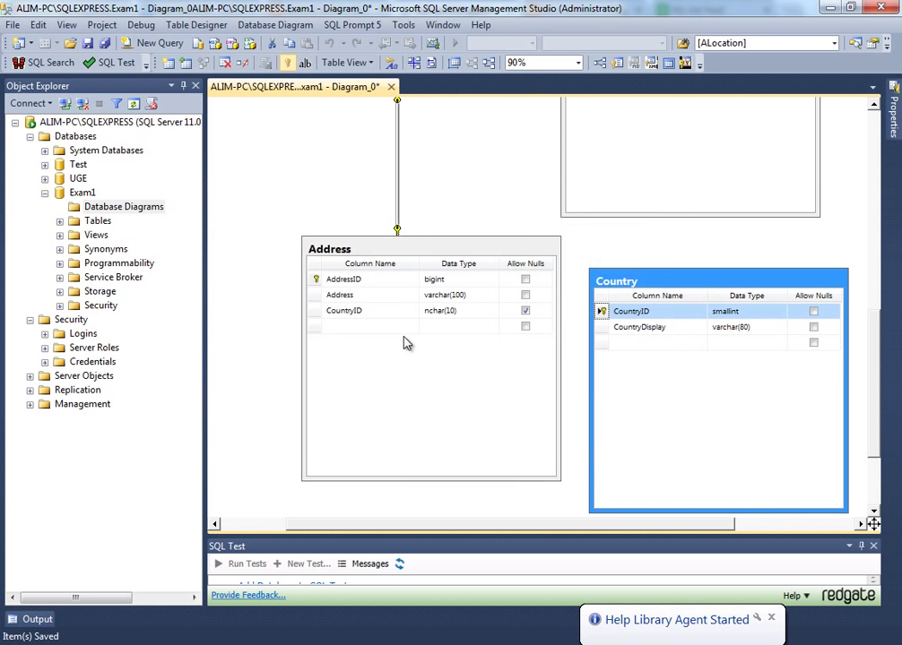
# - Change Address's CountryID data type to smallint
pyautogui.click(456, 309)
pyautogui.write('sma')
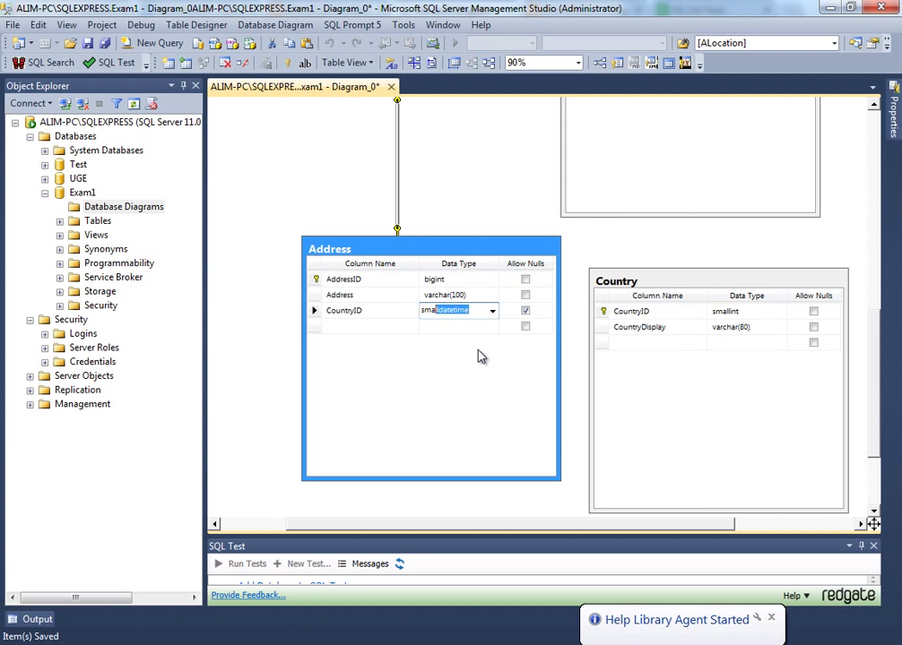
pyautogui.write('llint')
pyautogui.click(525, 310)
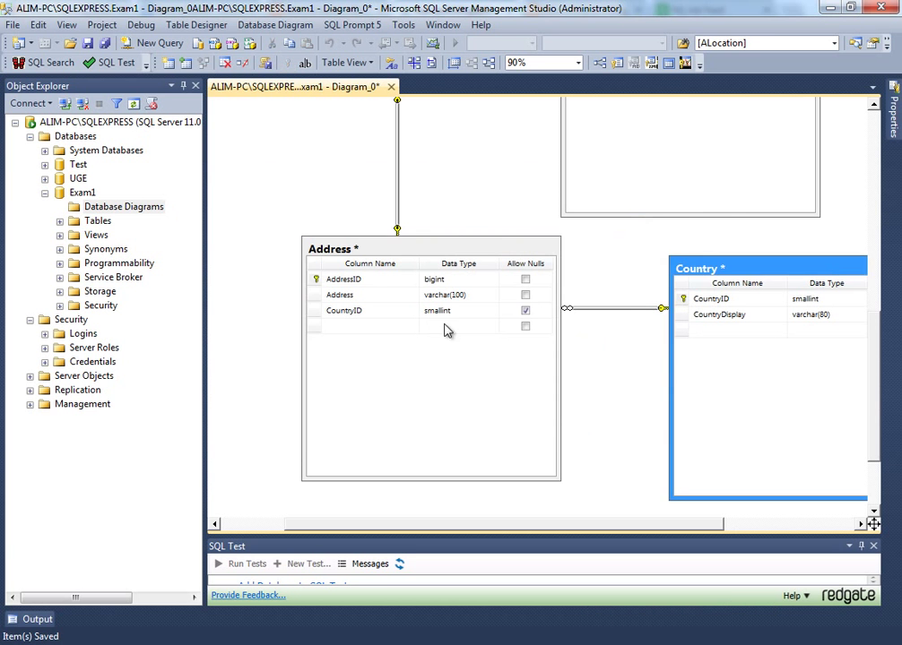
# - Add a SateID column of type smallint to the Address table
pyautogui.click(384, 325)
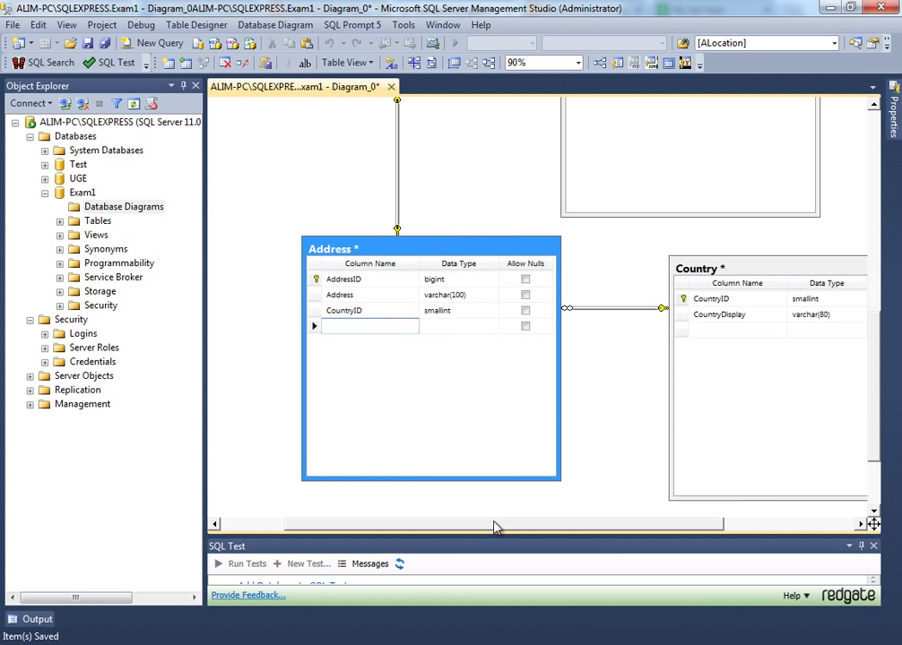
pyautogui.write('SateID')
pyautogui.press('Tab')
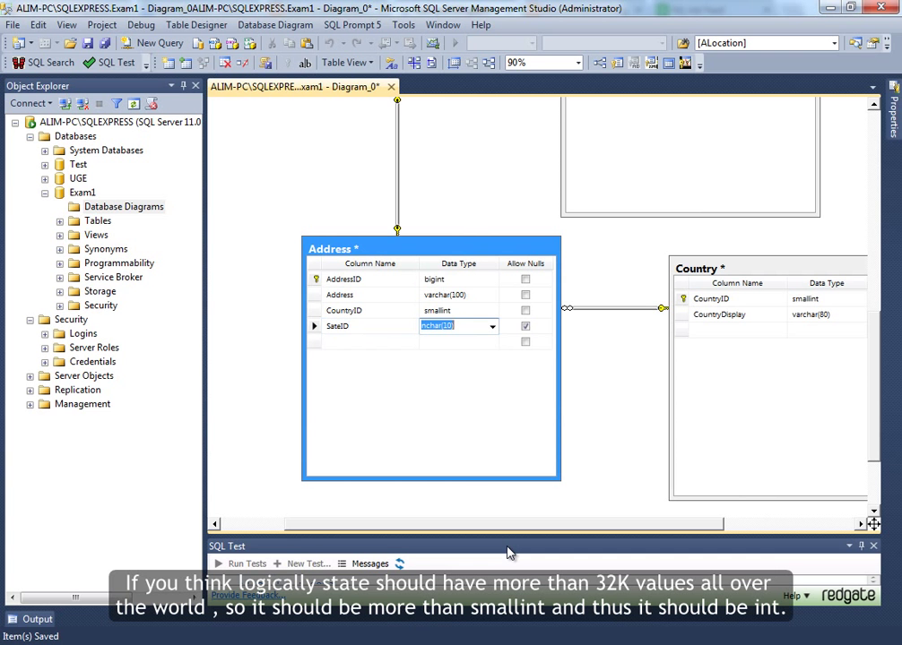
pyautogui.write('sma')
pyautogui.press('BackSpace')
pyautogui.write('lli')
pyautogui.press('Tab')
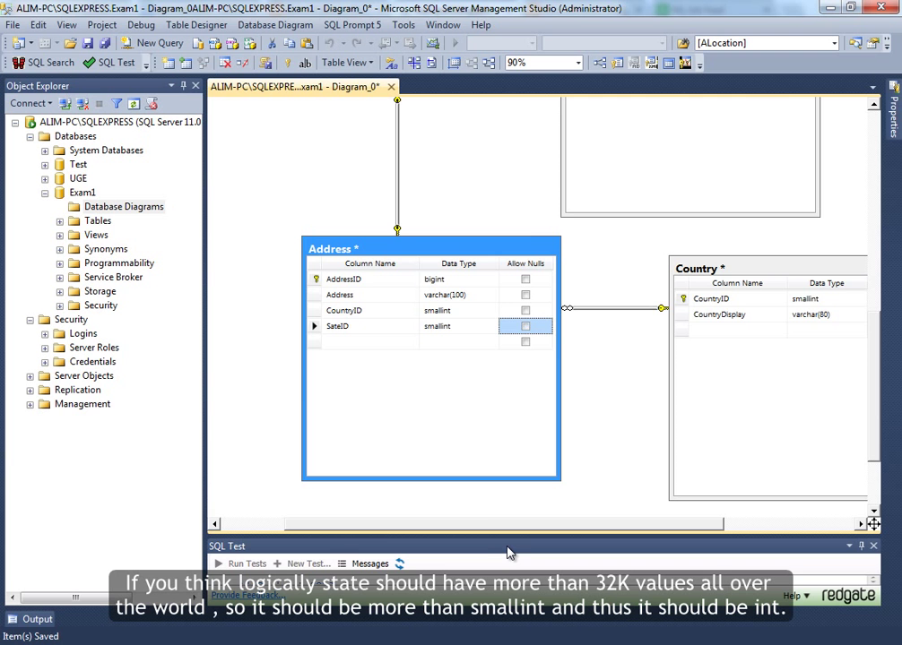
# - Create a new State table in the diagram with a StateID column
pyautogui.scroll(-3, 399, 328)
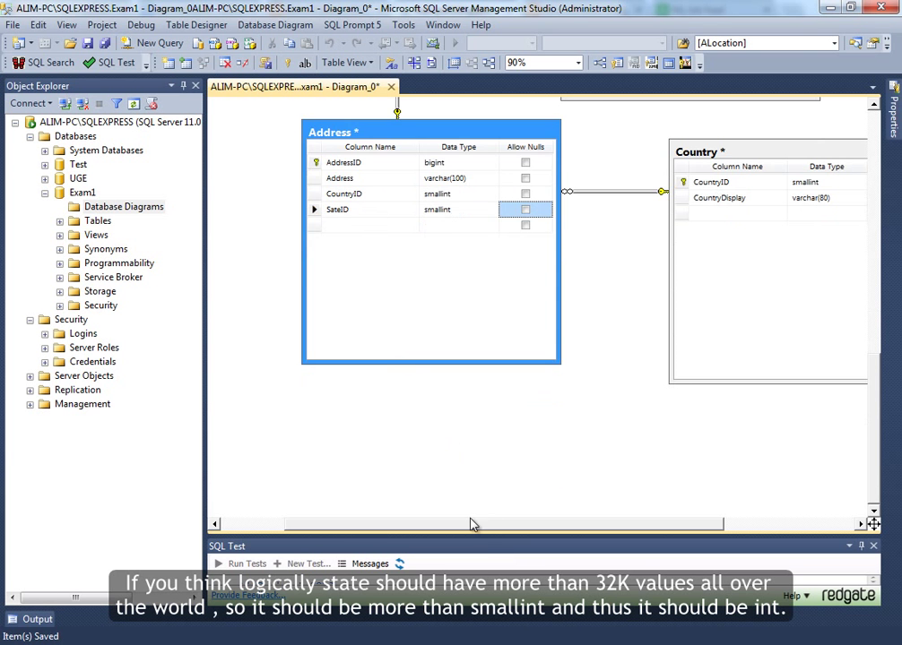
pyautogui.moveTo(473, 525); pyautogui.dragTo(344, 520)
pyautogui.rightClick(265, 355)
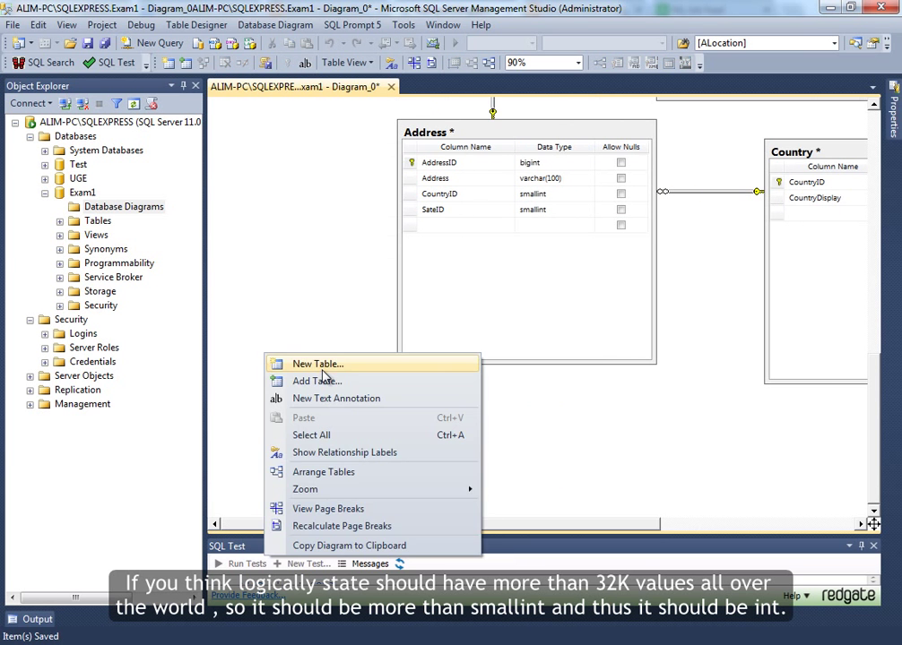
pyautogui.click(322, 367)
pyautogui.write('Satte')
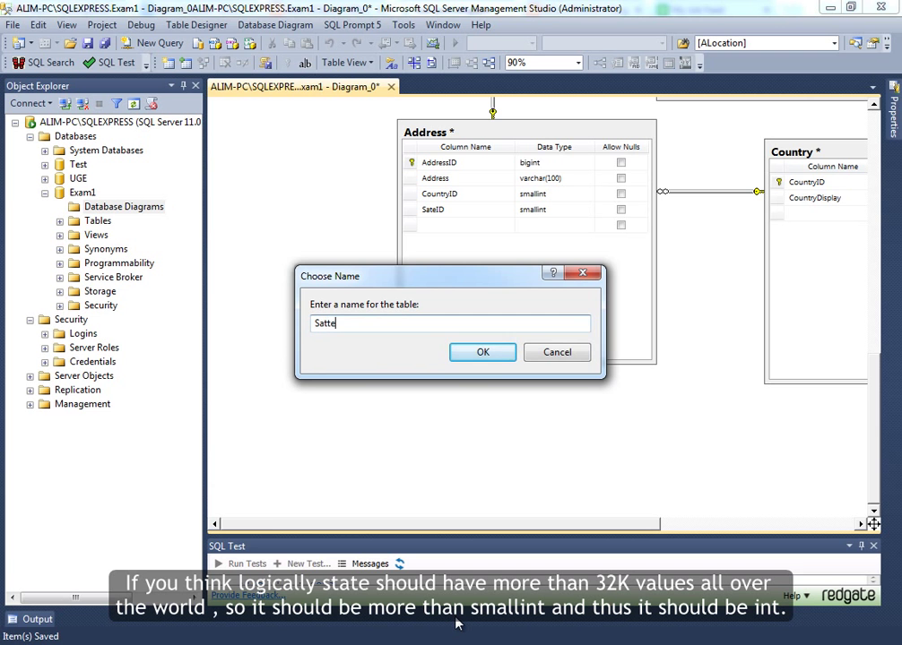
pyautogui.press('BackSpace')
pyautogui.press('BackSpace')
pyautogui.press('BackSpace')
pyautogui.press('BackSpace')
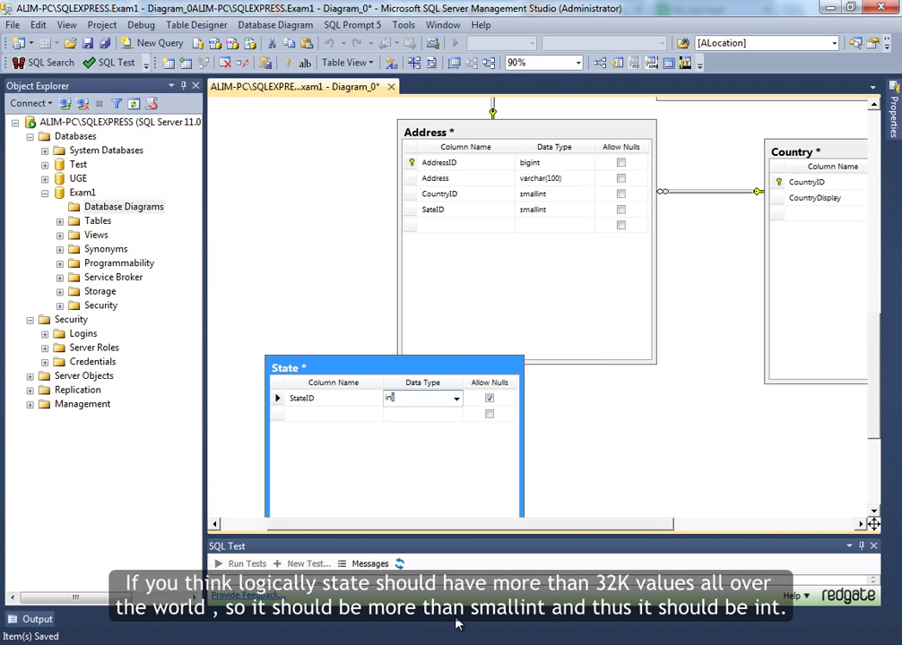
pyautogui.write('smalldatetime')
pyautogui.press('Tab')
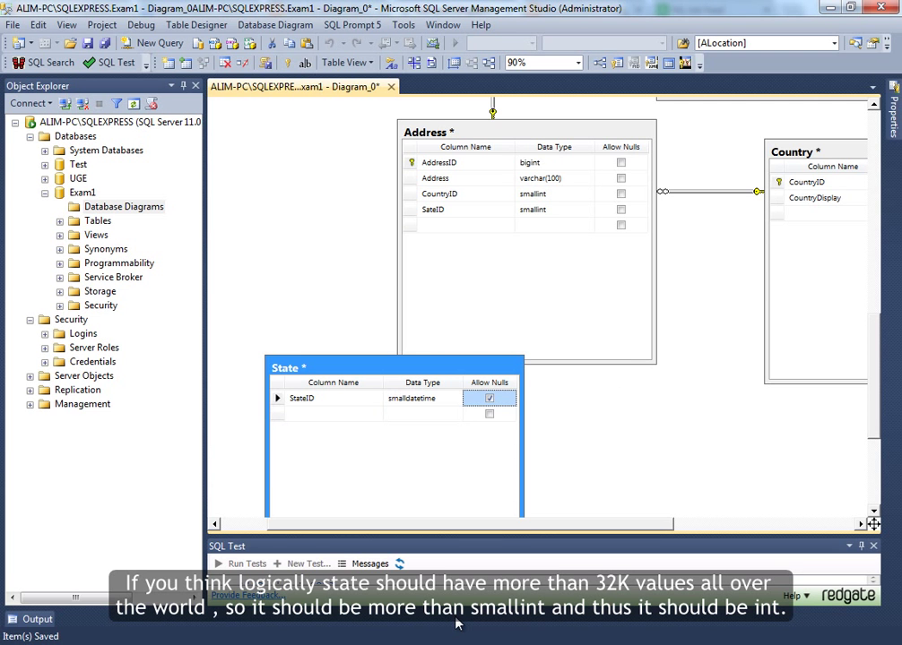
# - Attempt pairing Address's SateID with State's StateID, cancelling after the primary key mismatch error
pyautogui.click(422, 400)
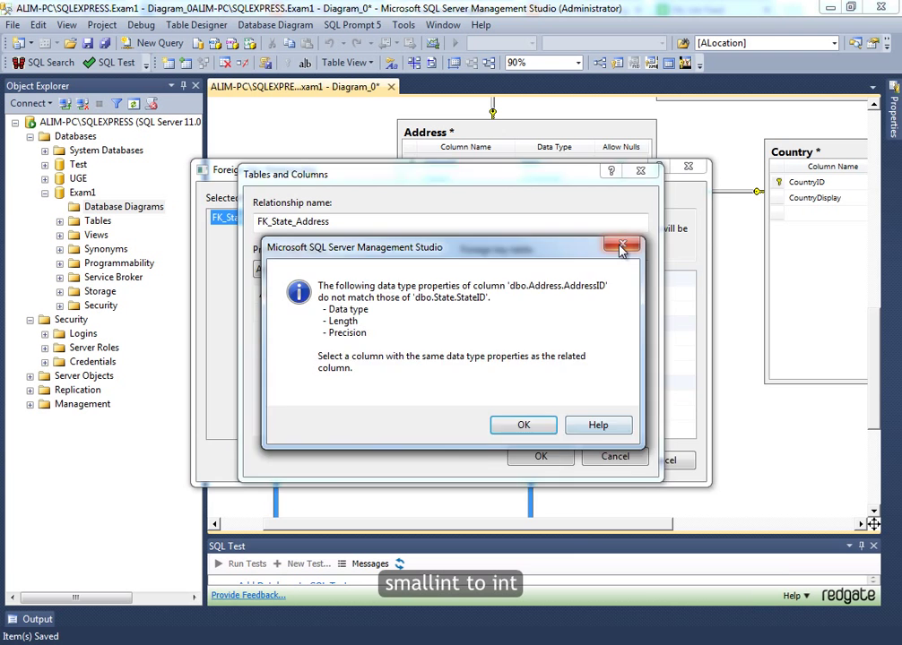
pyautogui.click(625, 245)
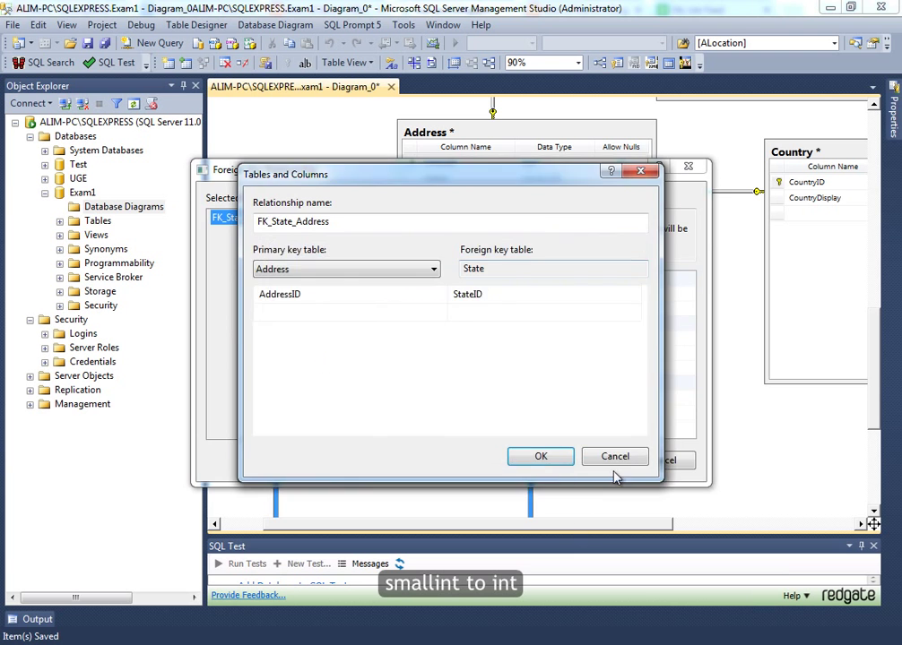
pyautogui.click(615, 456)
pyautogui.click(677, 460)
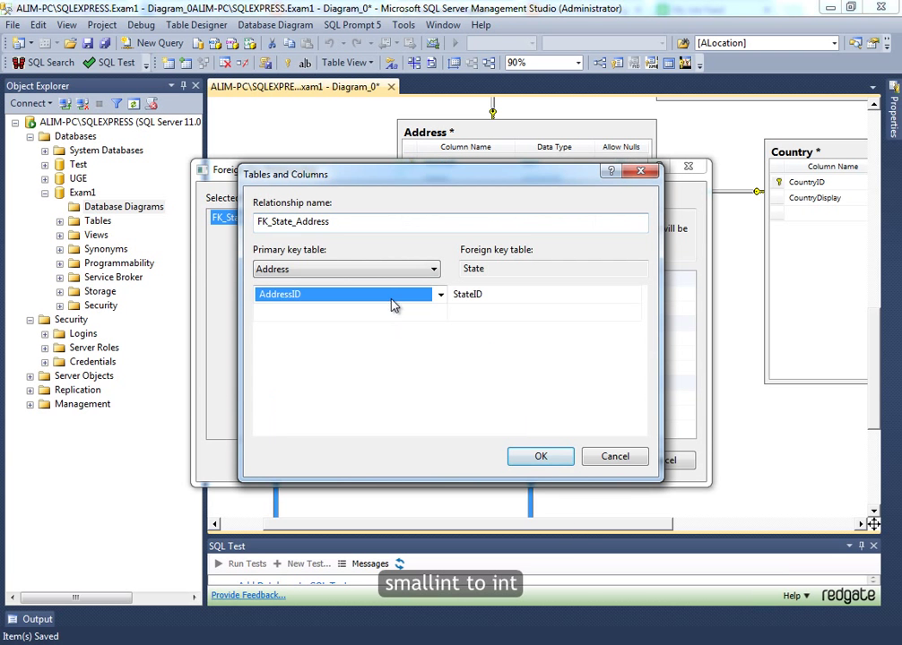
pyautogui.click(398, 299)
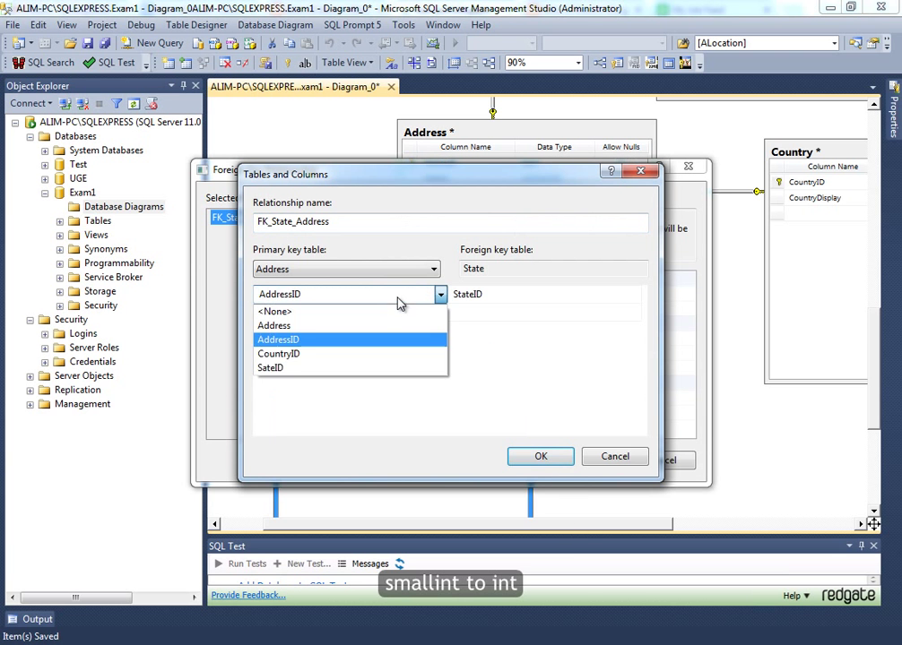
pyautogui.click(309, 370)
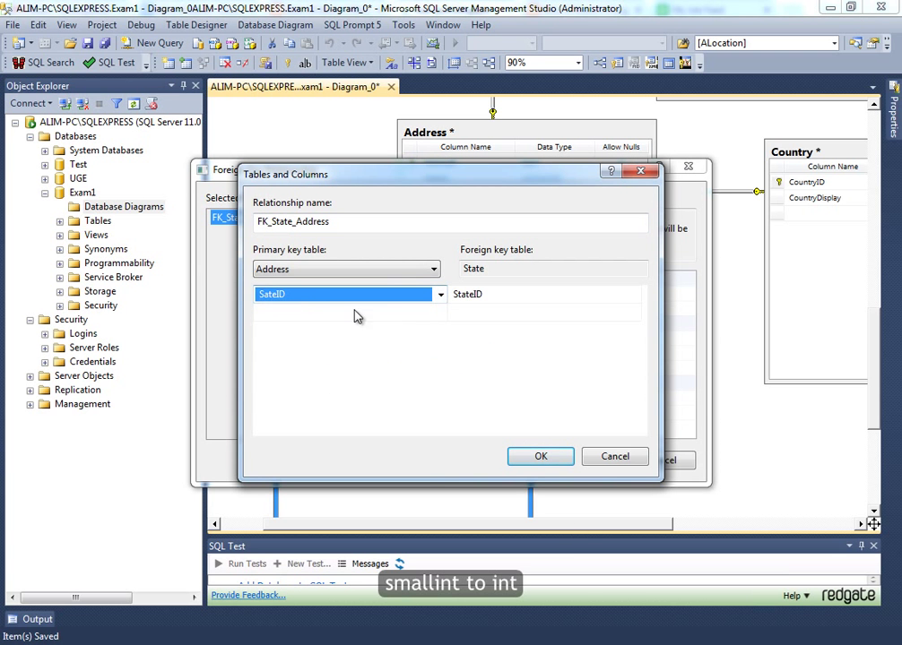
pyautogui.click(544, 458)
pyautogui.click(524, 394)
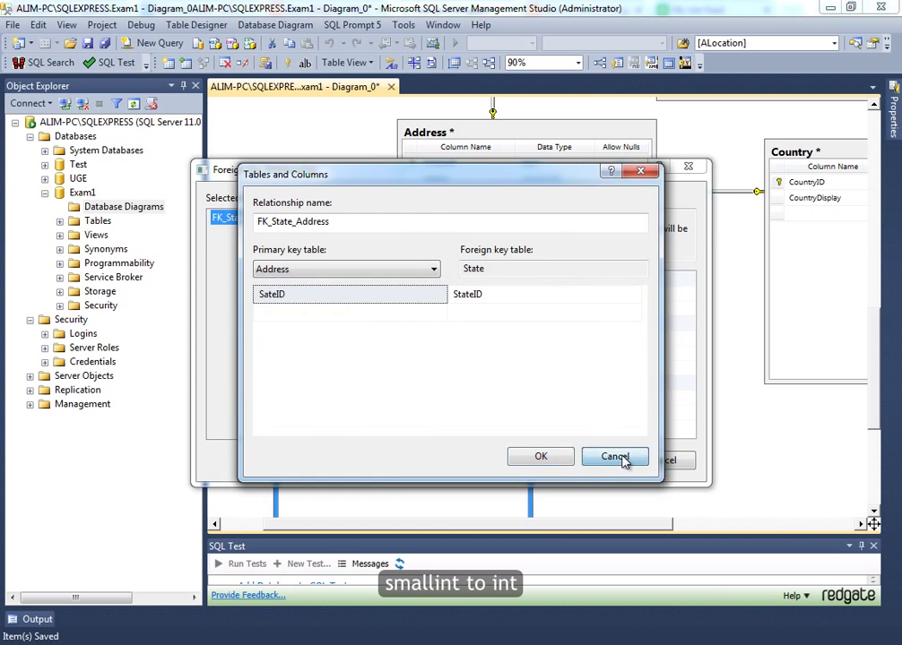
pyautogui.click(615, 456)
pyautogui.click(668, 460)
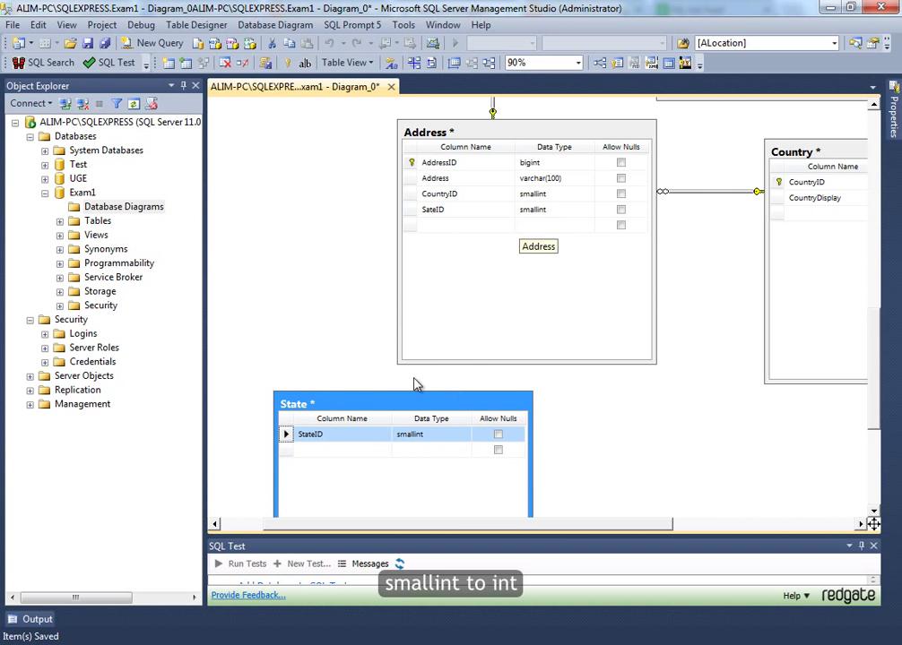
# - Make StateID State's primary key, save, and relate it to Address's SateID
pyautogui.click(287, 62)
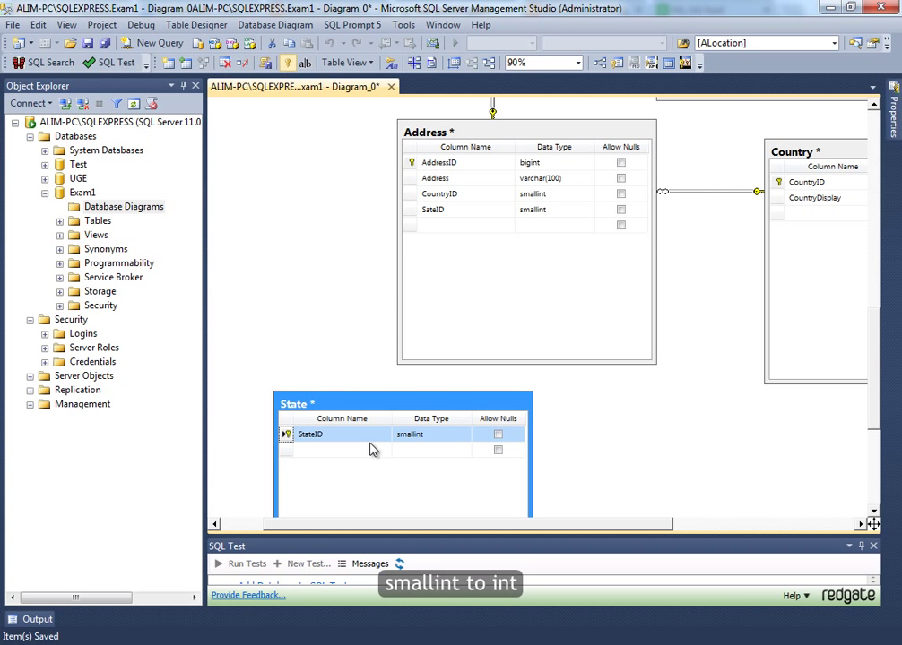
pyautogui.hotkey('ctrl', 's')
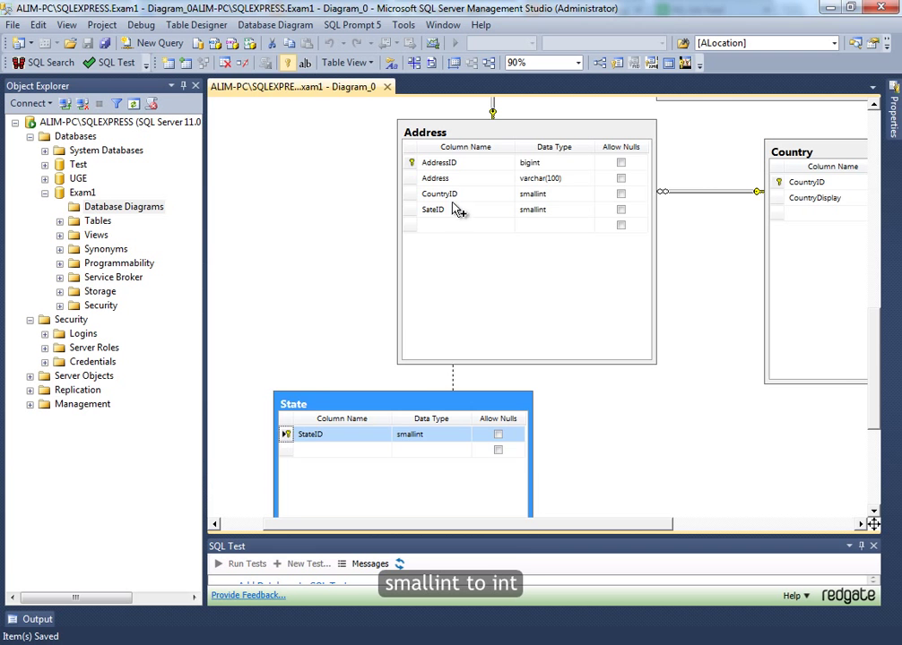
pyautogui.moveTo(455, 209); pyautogui.dragTo(456, 209)
pyautogui.click(533, 457)
pyautogui.click(588, 461)
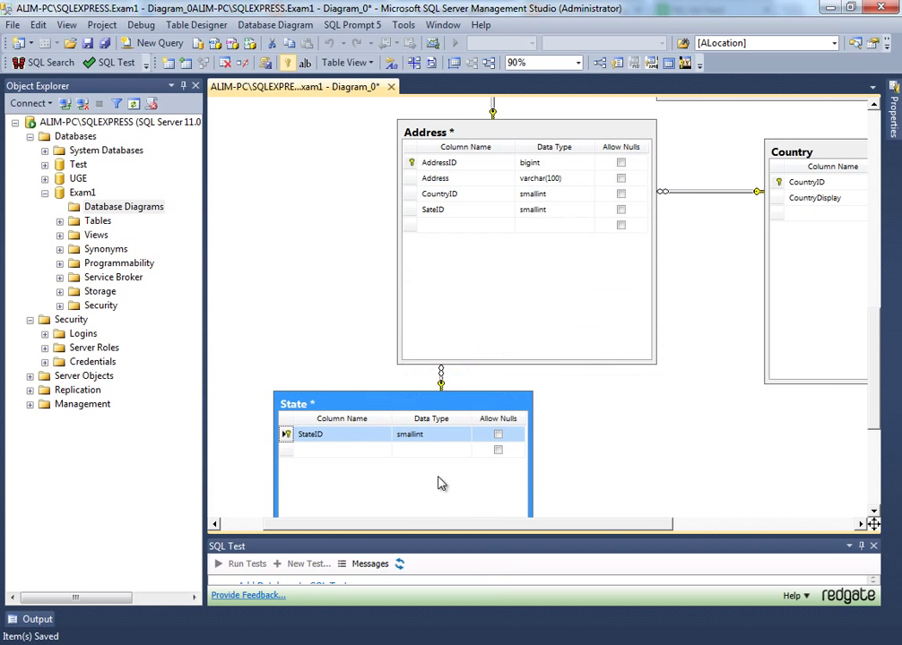
pyautogui.moveTo(368, 406); pyautogui.dragTo(363, 435)
pyautogui.scroll(-3, 314, 350)
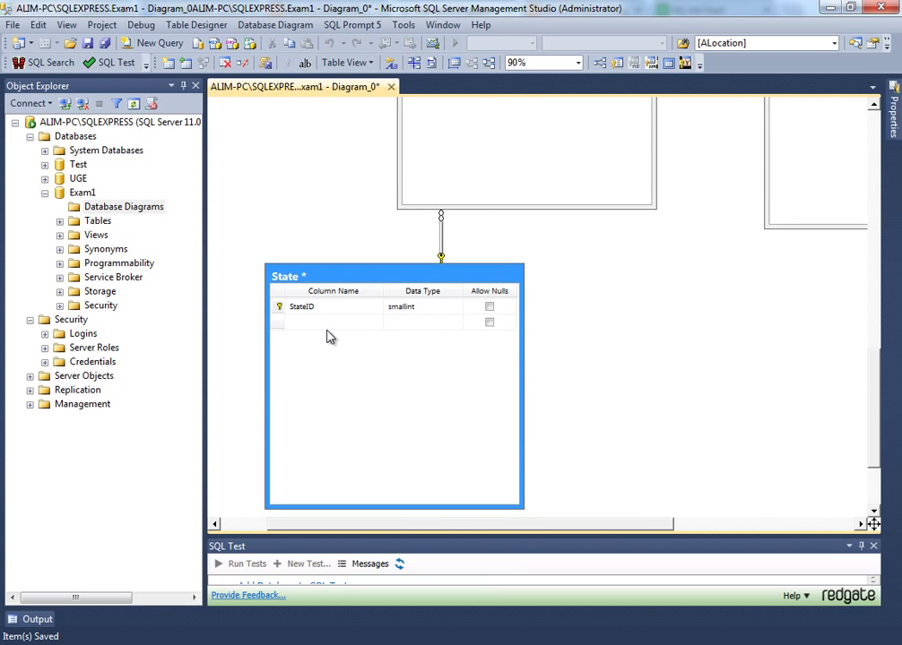
# - Add StateDisplay as varchar(80) with nulls disallowed to State, then save with Ctrl+S
pyautogui.click(327, 328)
pyautogui.write('StateDisplay')
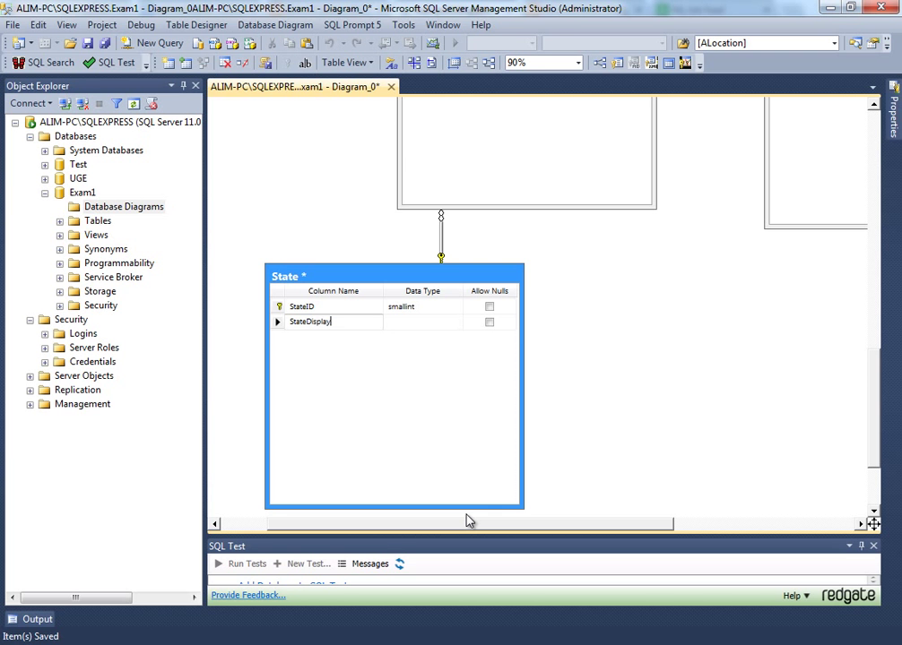
pyautogui.press('Tab')
pyautogui.write('va')
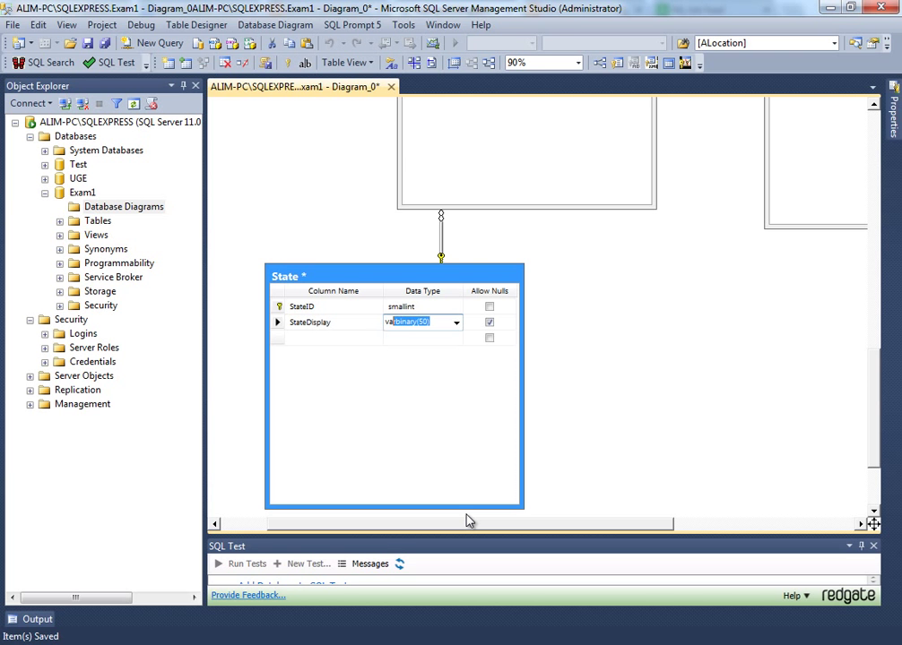
pyautogui.write('rchar')
pyautogui.press('BackSpace')
pyautogui.write('7')
pyautogui.click(491, 324)
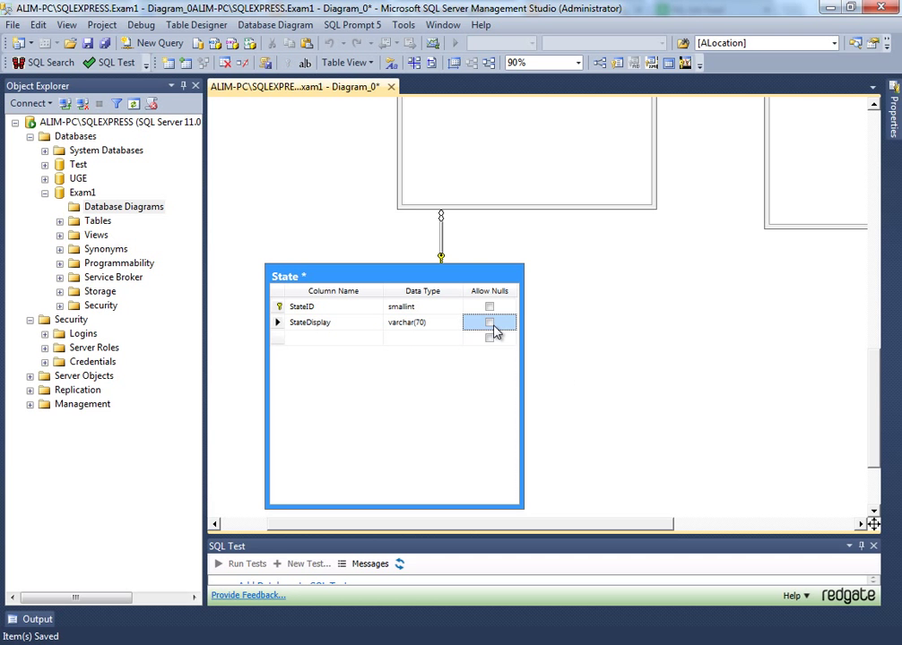
pyautogui.click(438, 323)
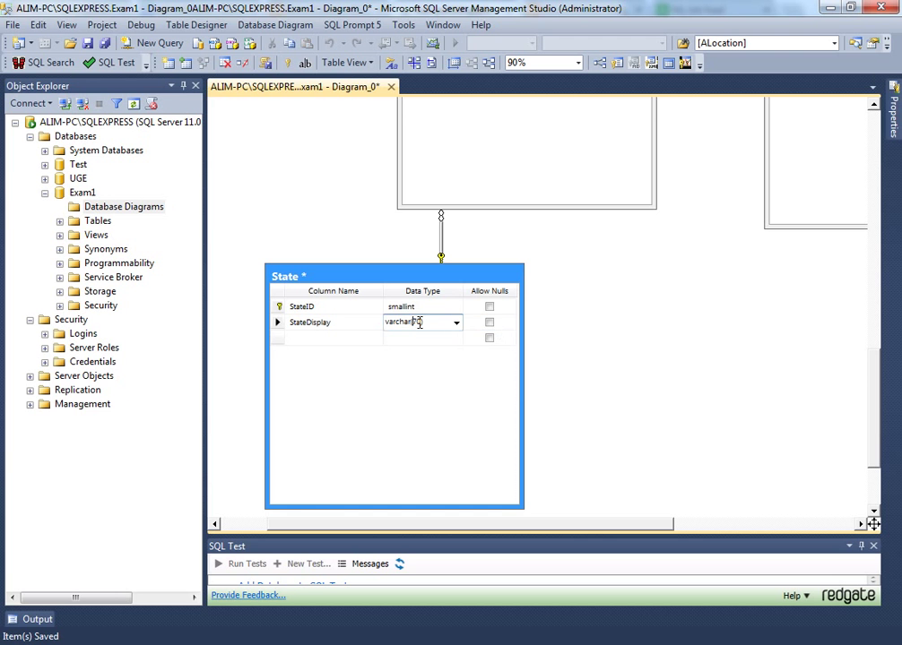
pyautogui.click(578, 493)
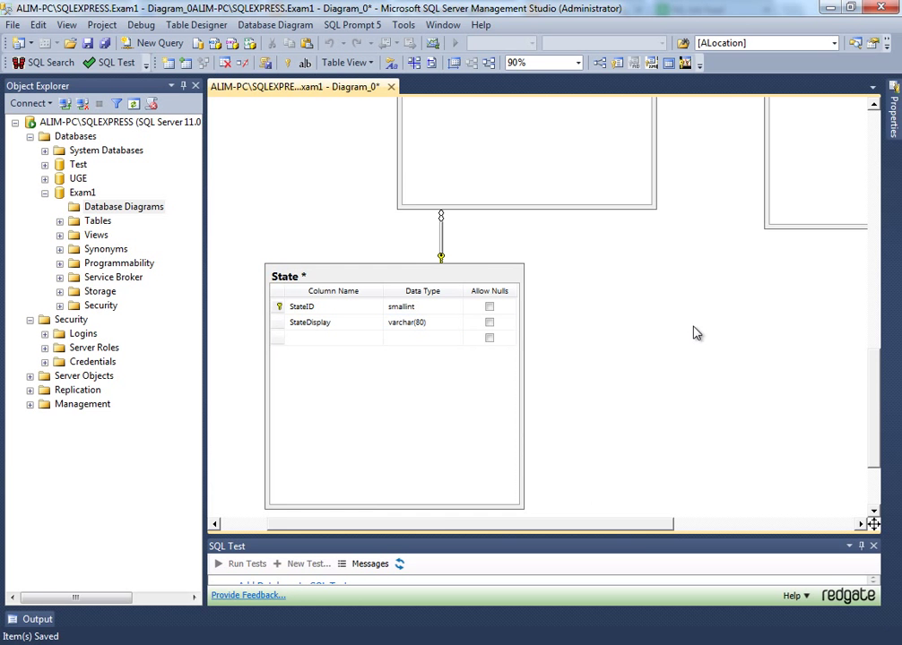
pyautogui.hotkey('ctrl', 's')
pyautogui.scroll(5, 613, 351)
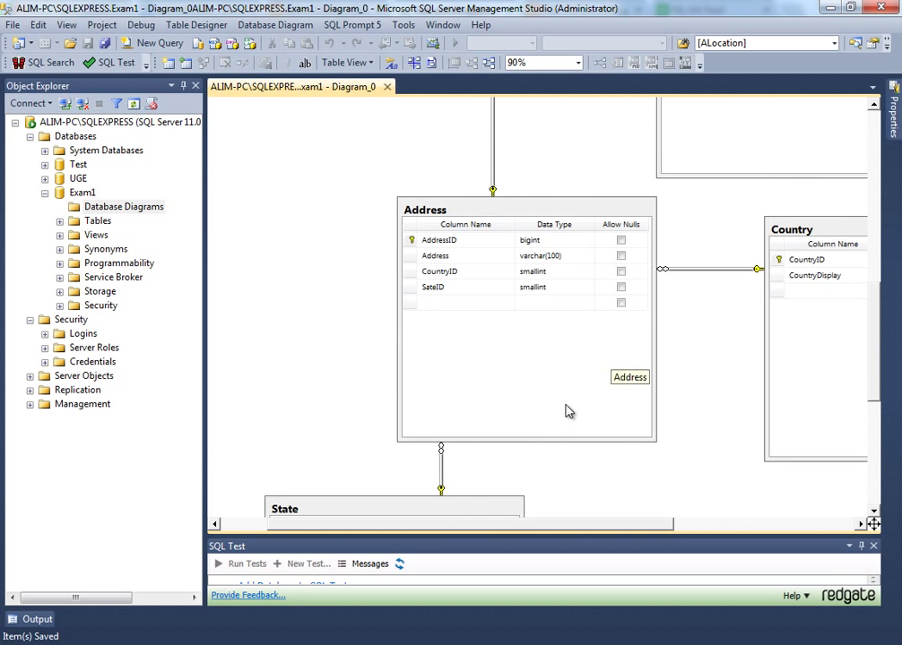
# - Add a HouseNo column to the Address table
pyautogui.moveTo(632, 532); pyautogui.dragTo(658, 514)
pyautogui.click(411, 213)
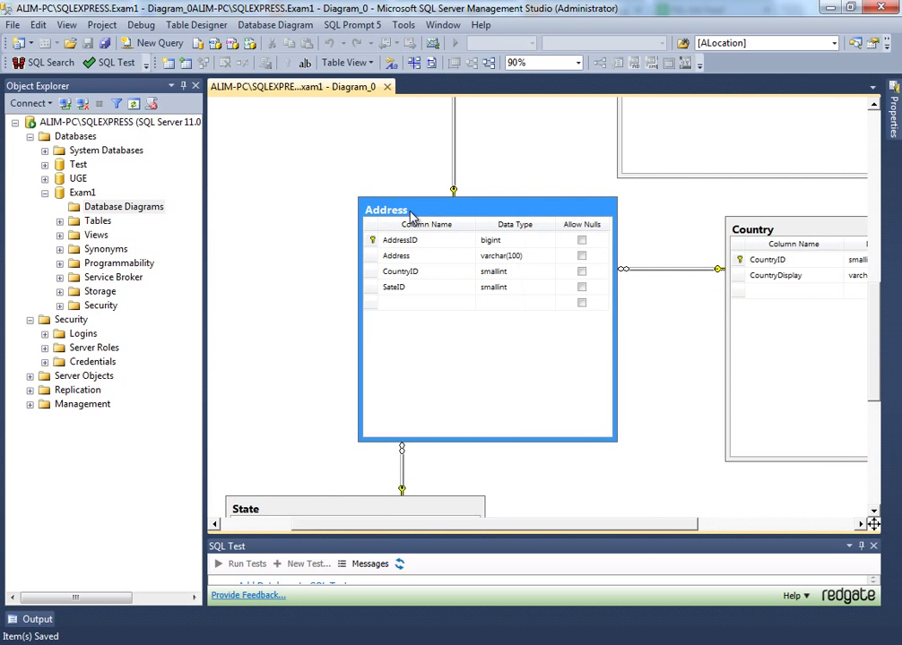
pyautogui.scroll(3, 509, 425)
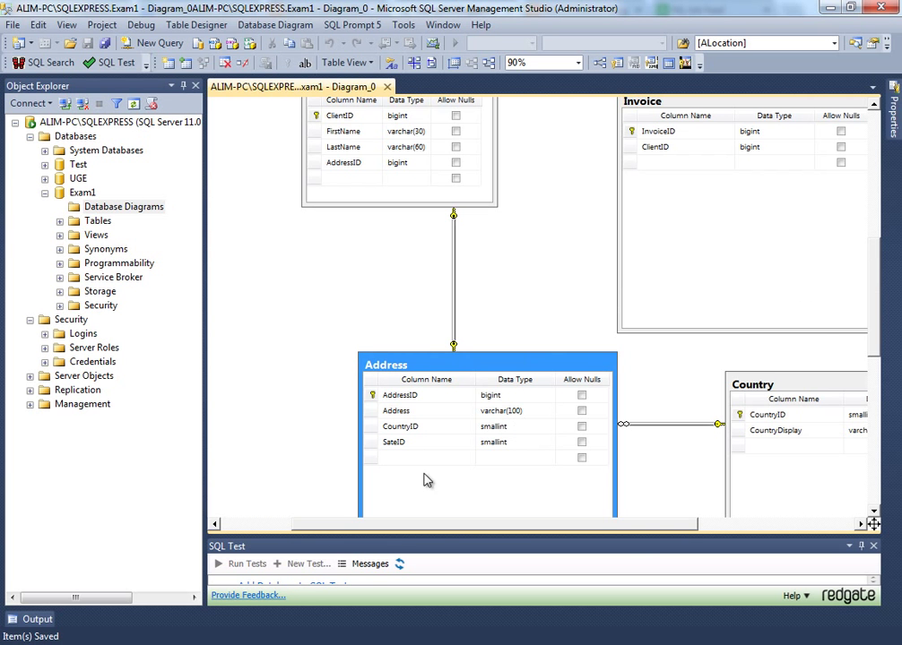
pyautogui.click(398, 459)
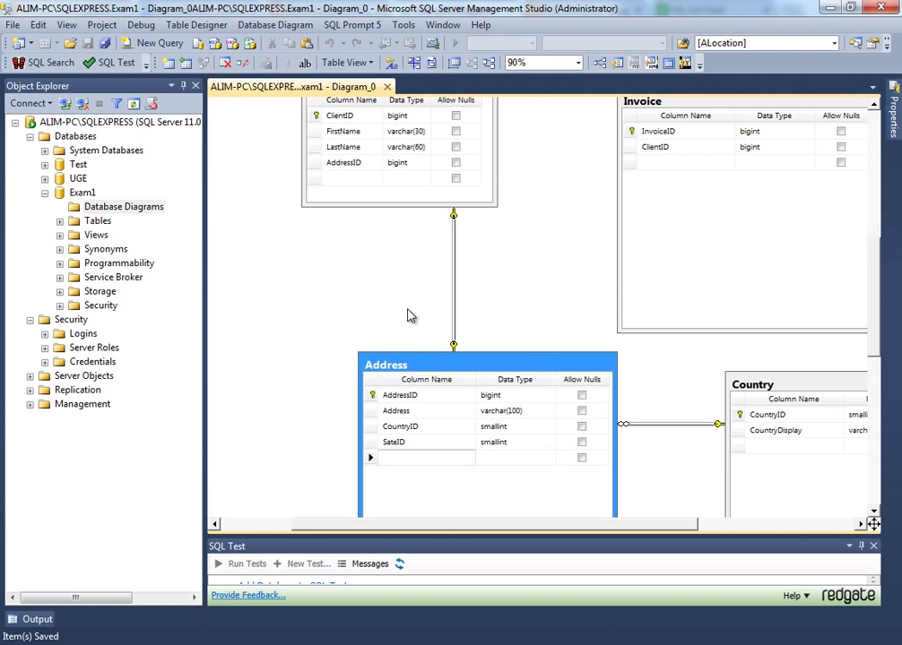
pyautogui.write('Hou')
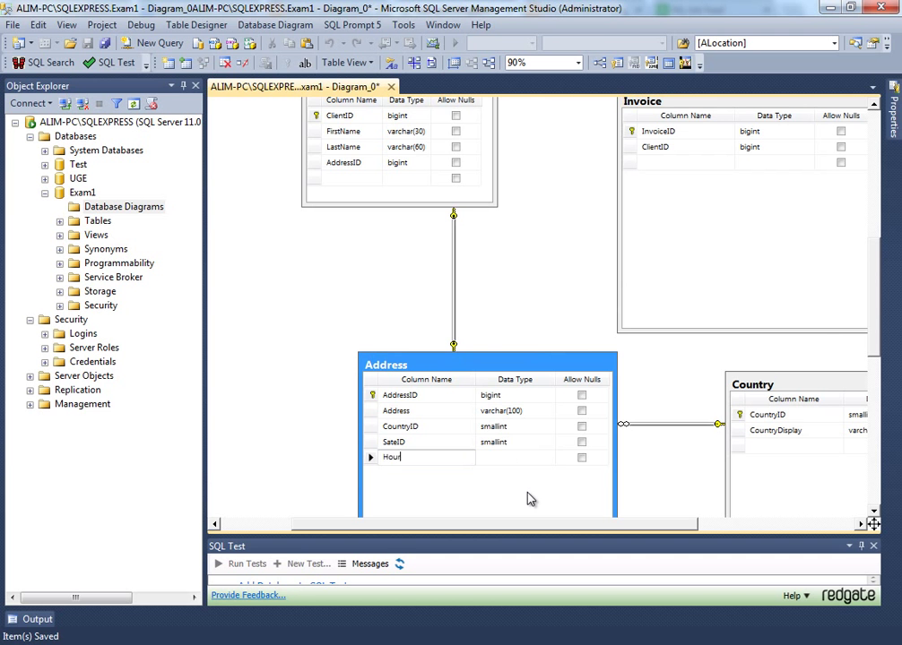
pyautogui.write('seN')
pyautogui.write('o')
pyautogui.press('Tab')
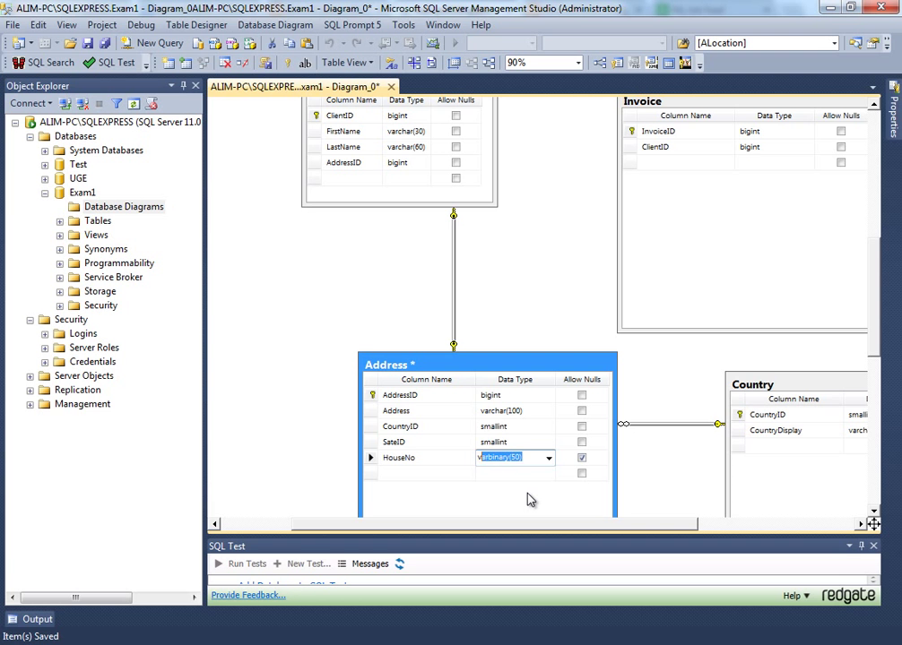
# - Set HouseNo's data type to varchar(5), replacing an initial int
pyautogui.write('varc')
pyautogui.press('BackSpace')
pyautogui.press('BackSpace')
pyautogui.press('BackSpace')
pyautogui.press('BackSpace')
pyautogui.press('BackSpace')
pyautogui.write('int')
pyautogui.press('Tab')
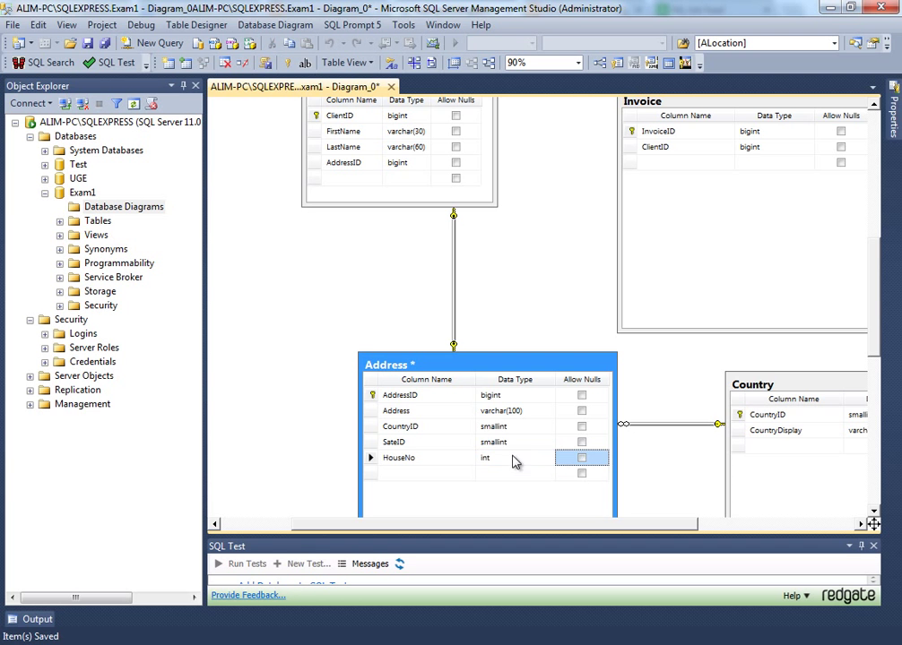
pyautogui.click(515, 459)
pyautogui.write('varchar(')
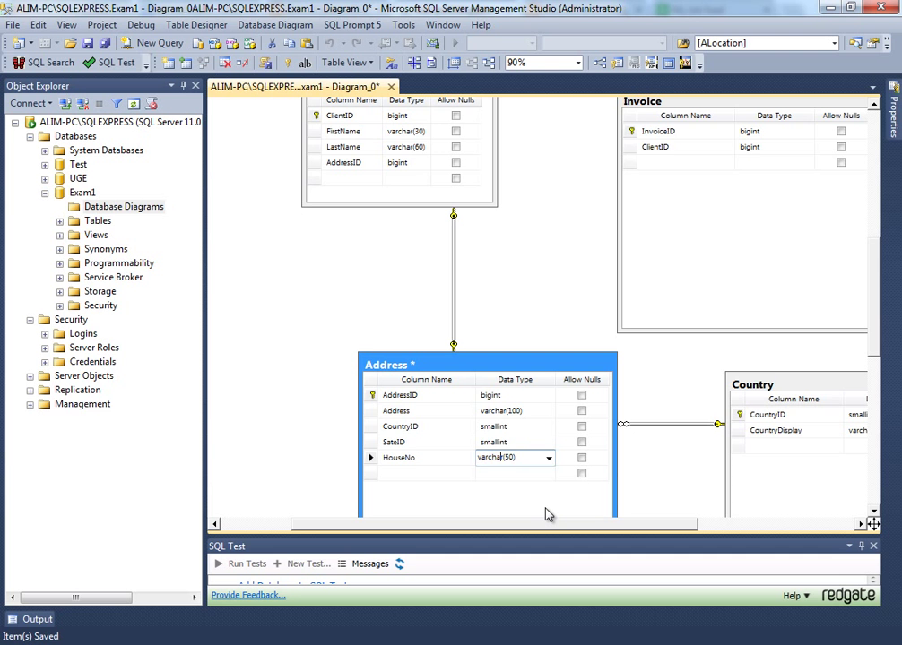
pyautogui.write('5')
pyautogui.press('Return')
pyautogui.hotkey('shift', 'Tab')
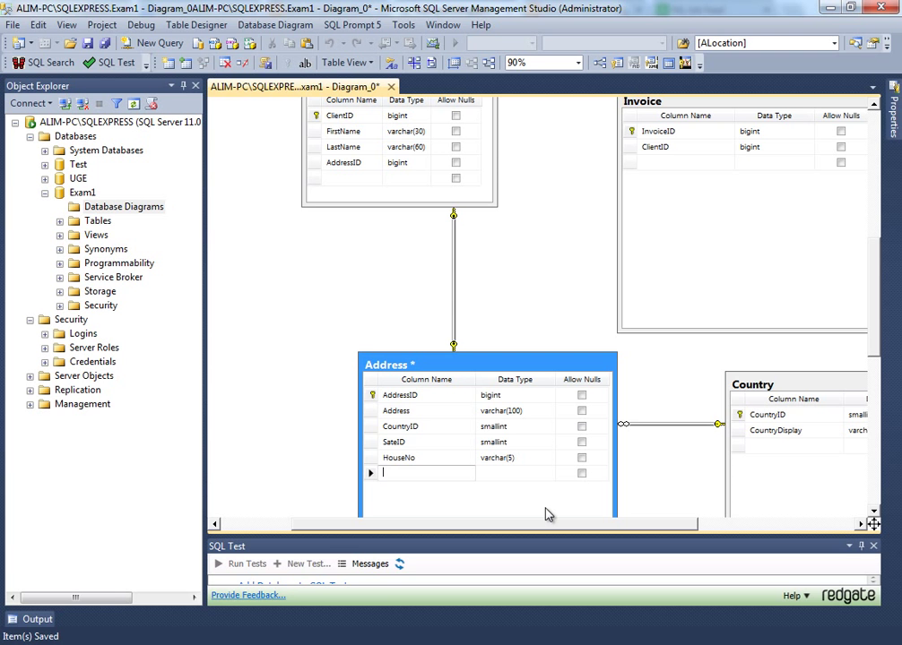
# - Add a RoomNo column of type varchar(5) to Address
pyautogui.write('mNo')
pyautogui.press('Tab')
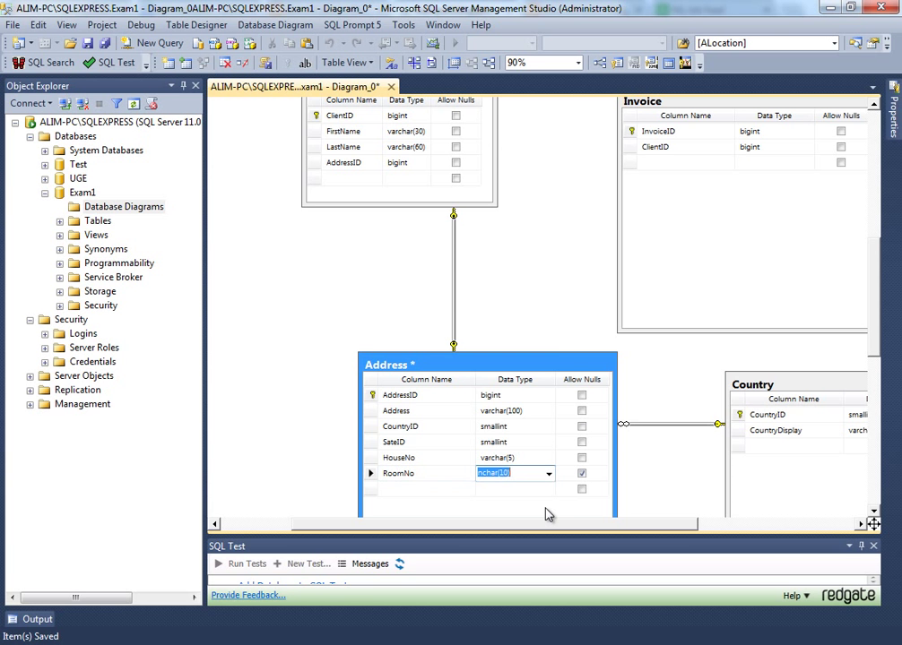
pyautogui.write('varca')
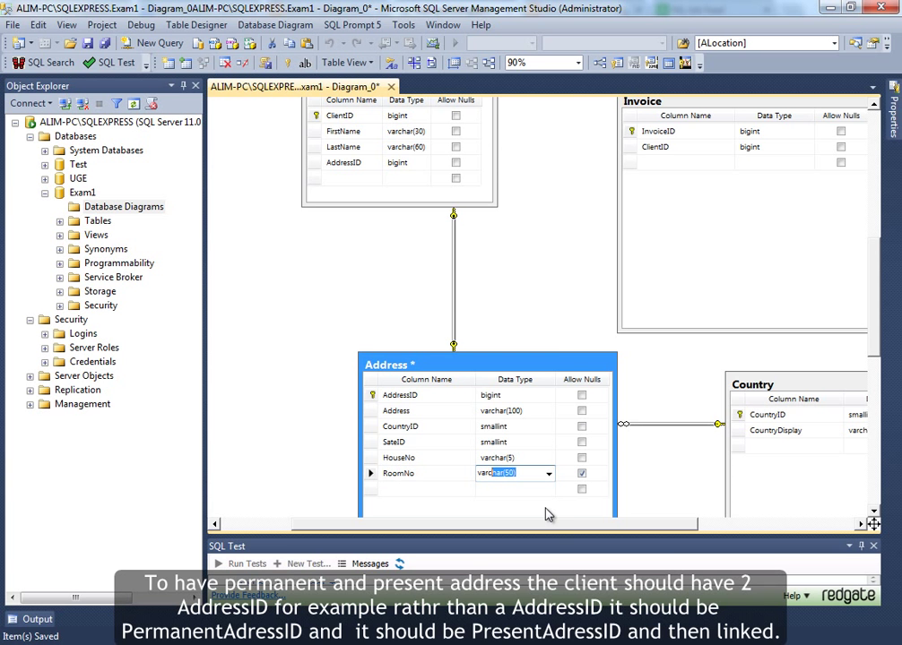
pyautogui.press('Tab')
pyautogui.press('Return')
pyautogui.write('varch')
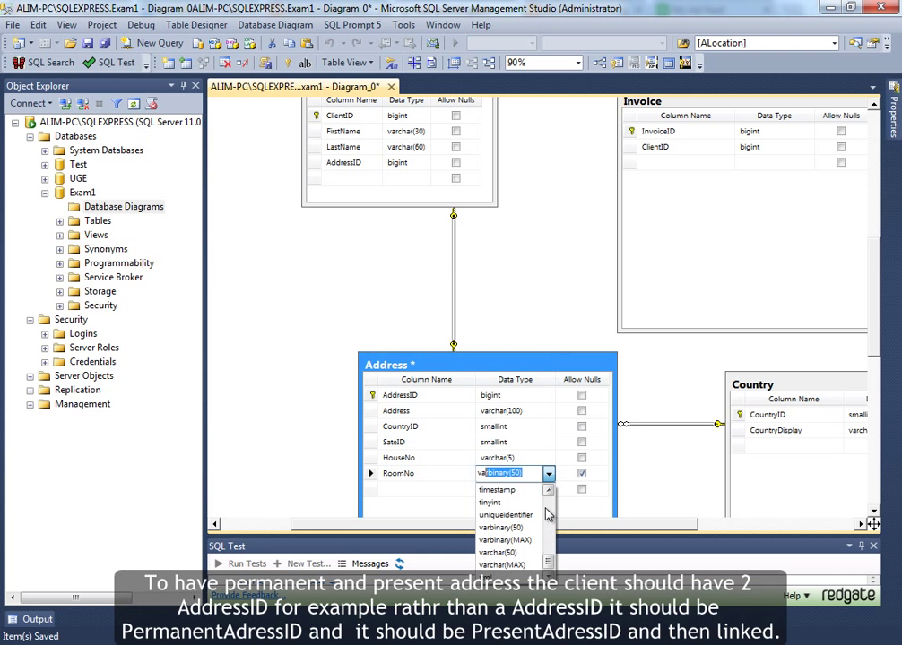
pyautogui.hotkey('shift', 'Right')
pyautogui.hotkey('shift', 'Right')
pyautogui.write('5')
pyautogui.press('Tab')
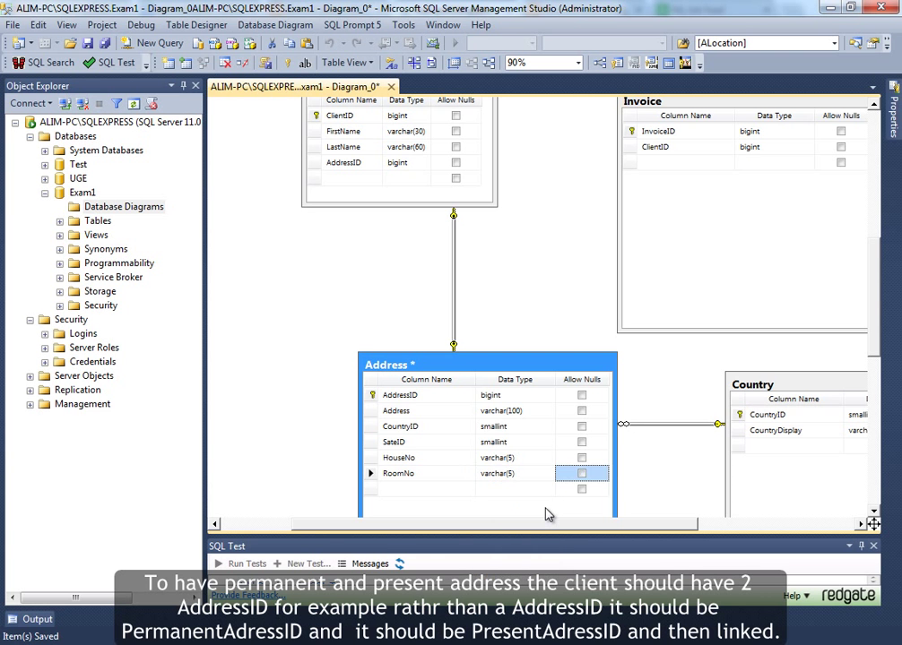
# - Add a Street column and begin entering its varchar data type
pyautogui.press('Tab')
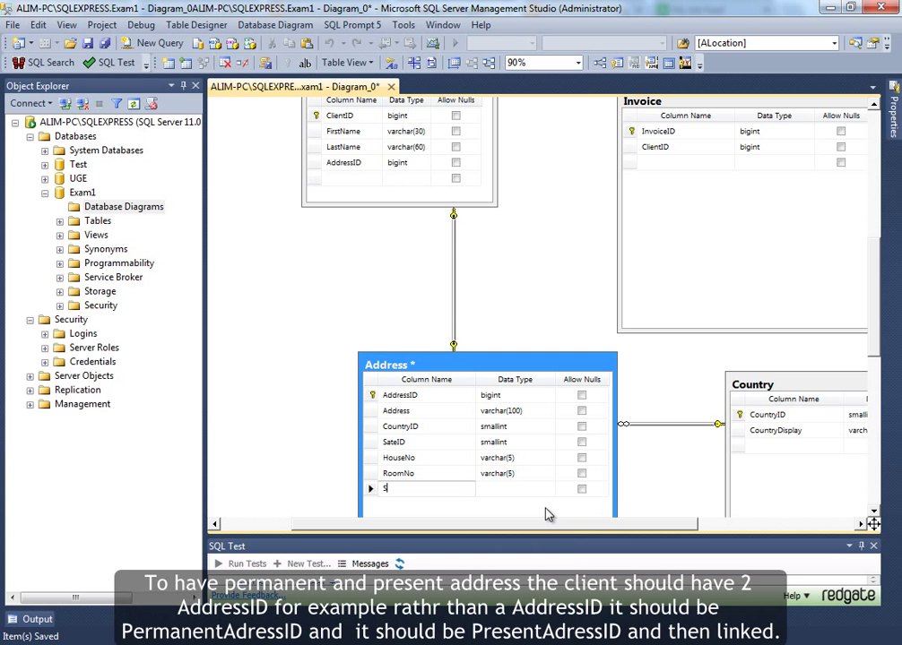
pyautogui.press('Tab')
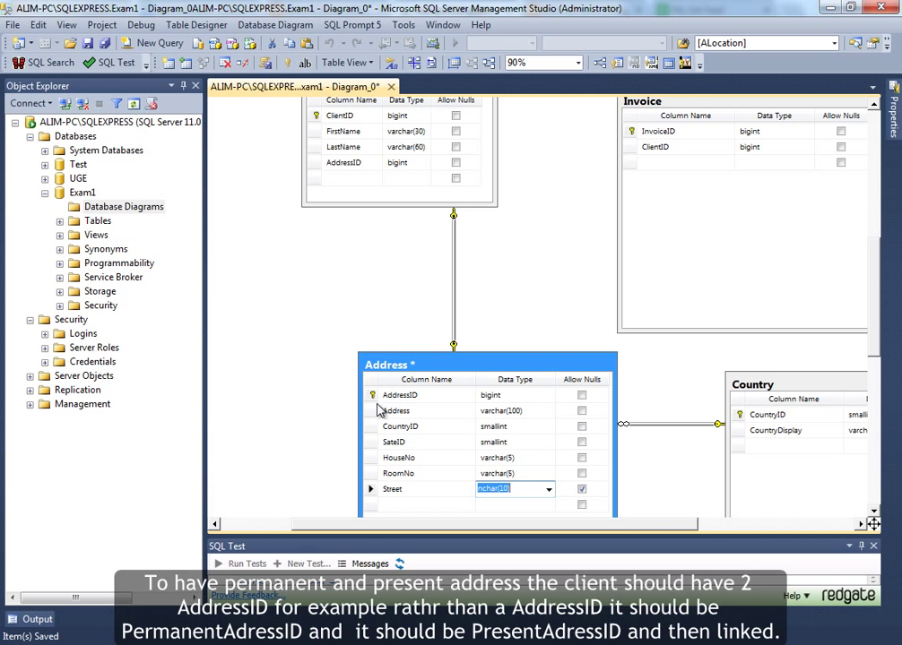
pyautogui.click(373, 411)
pyautogui.click(401, 491)
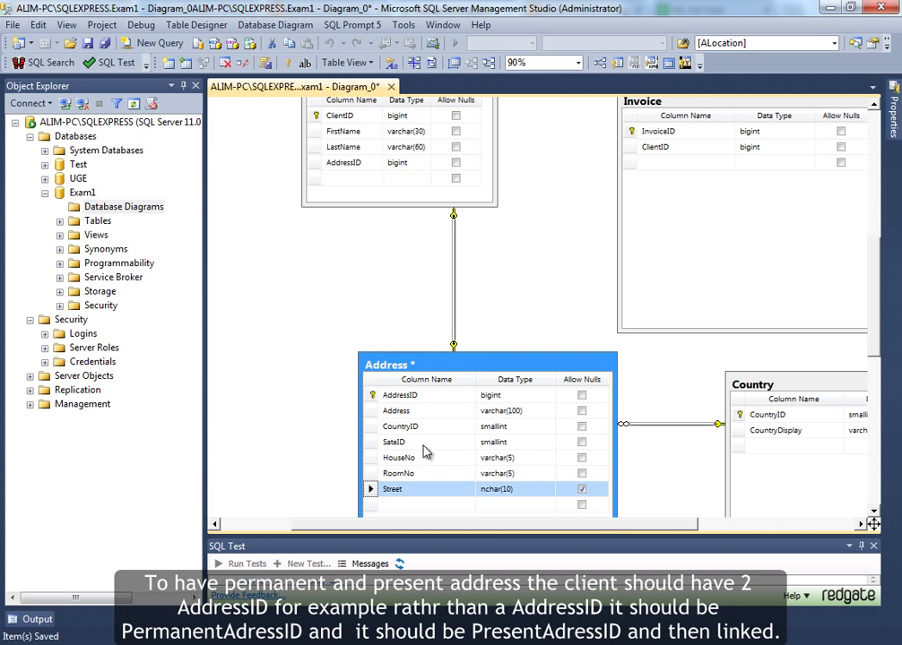
pyautogui.click(528, 489)
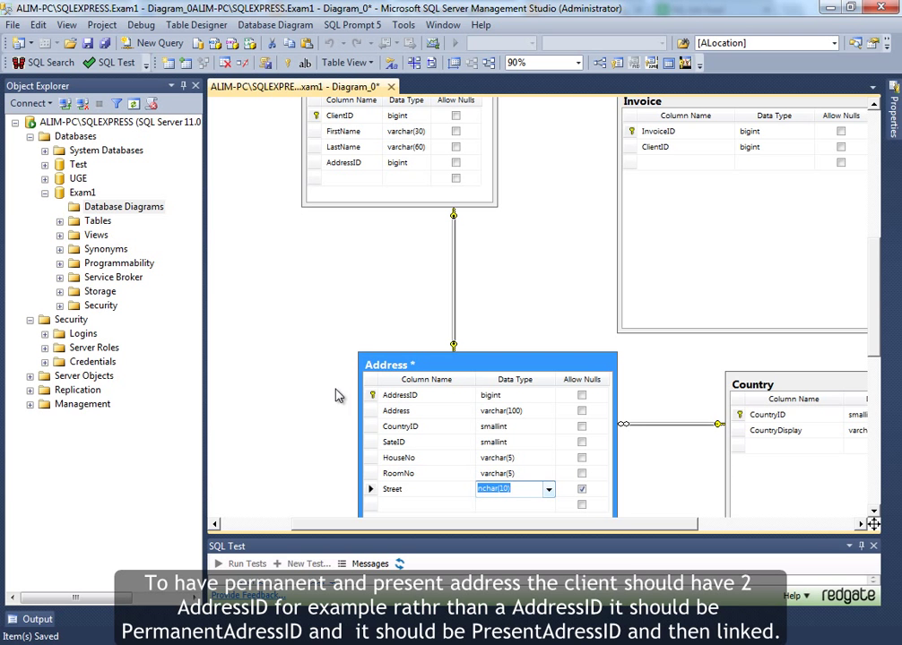
pyautogui.click(370, 412)
pyautogui.click(473, 489)
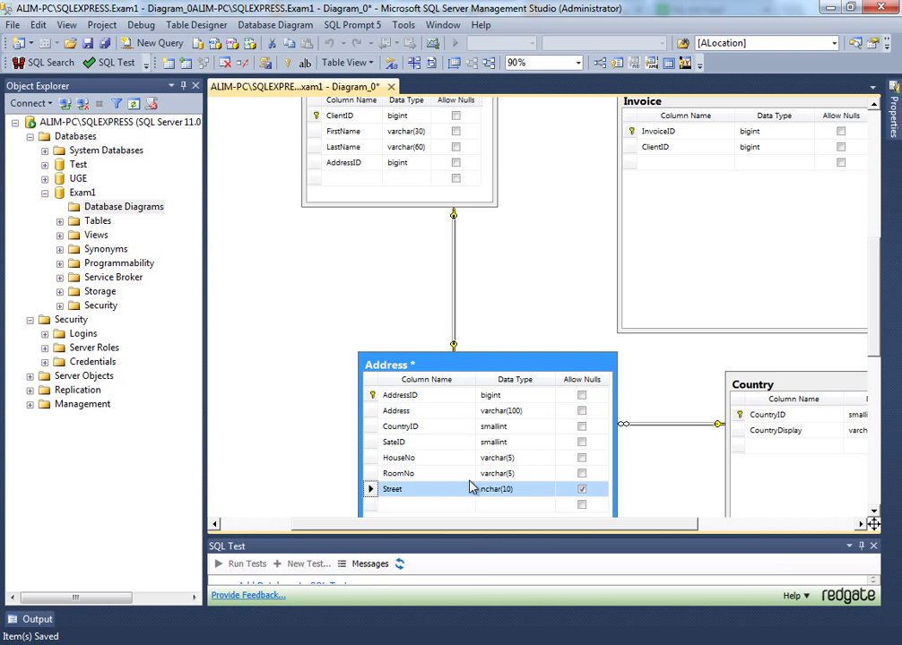
pyautogui.click(492, 490)
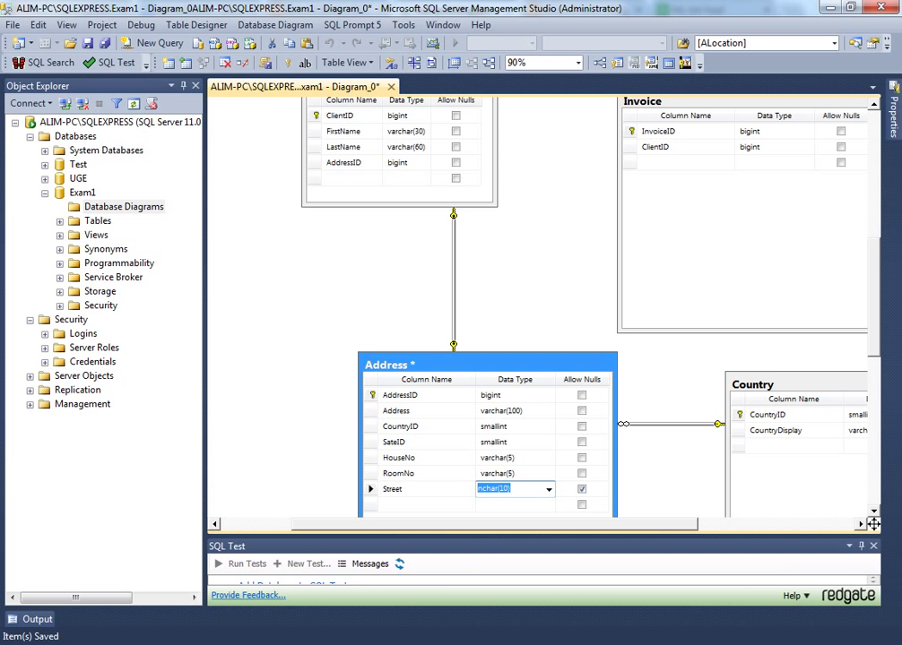
pyautogui.write('varc')
pyautogui.doubleClick(511, 490)
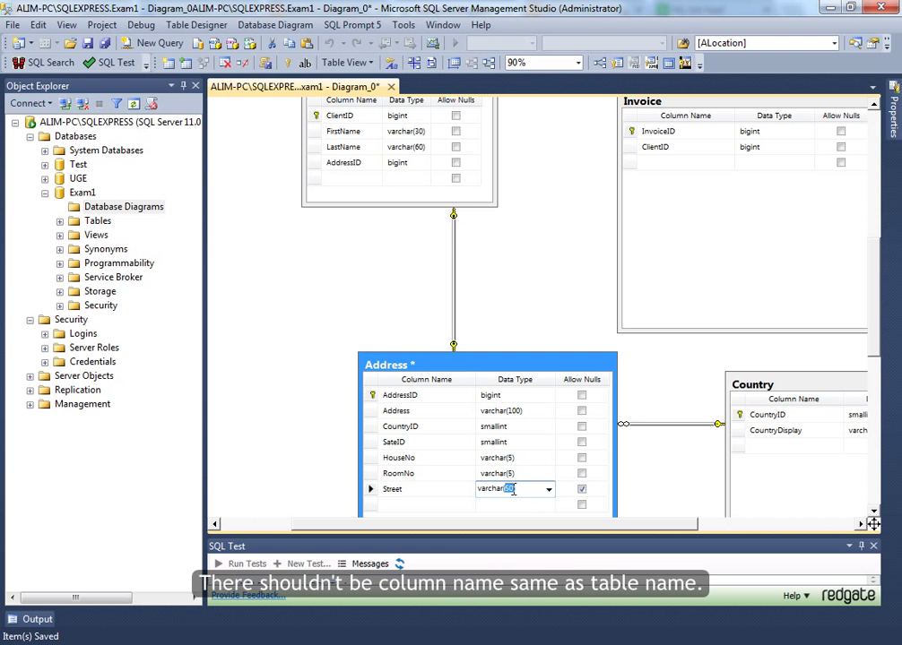
# - Make Street a non-nullable varchar(30) and delete the Address column
pyautogui.write('30')
pyautogui.click(581, 489)
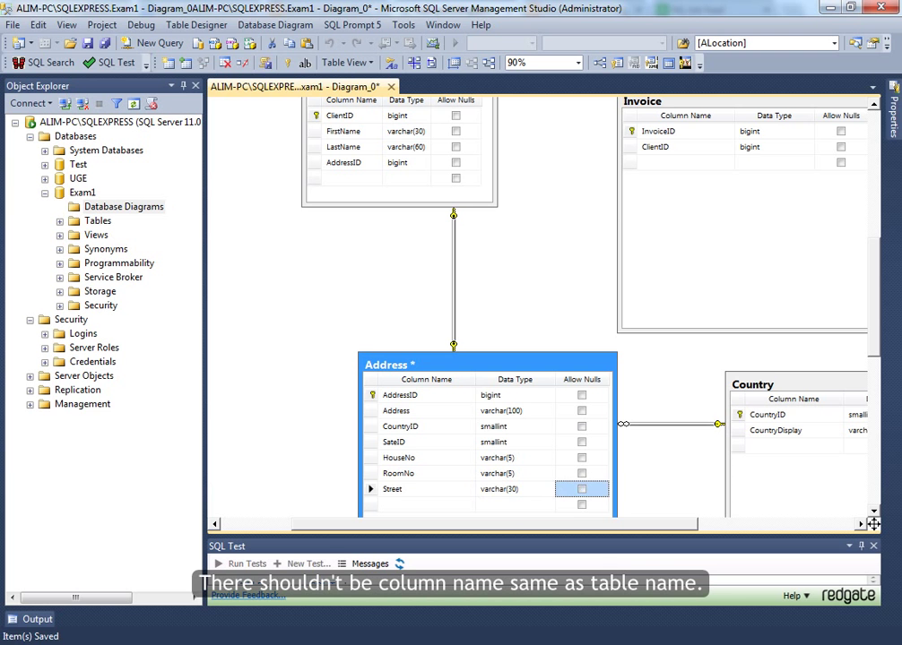
pyautogui.click(370, 410)
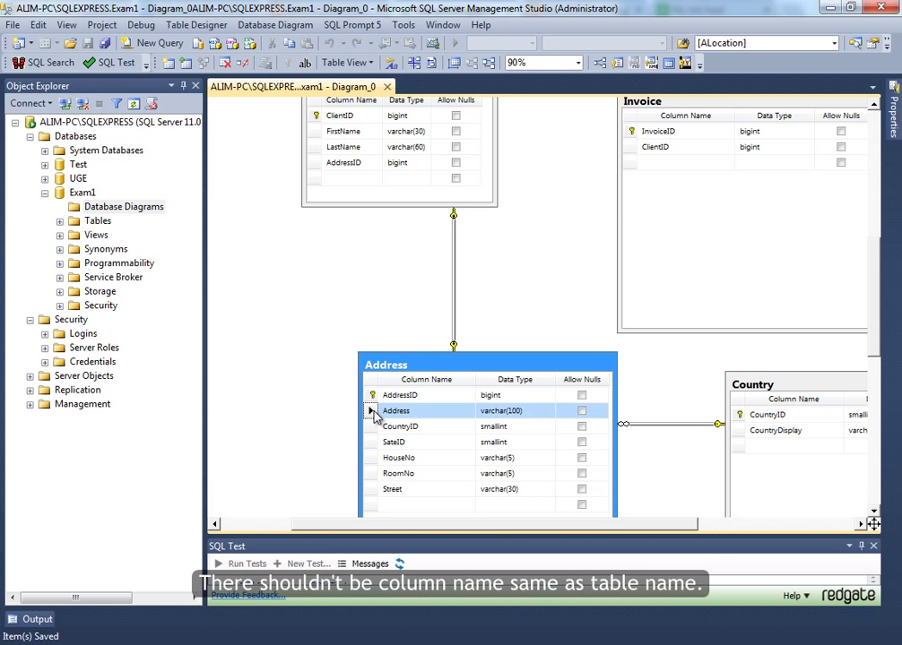
pyautogui.press('Delete')
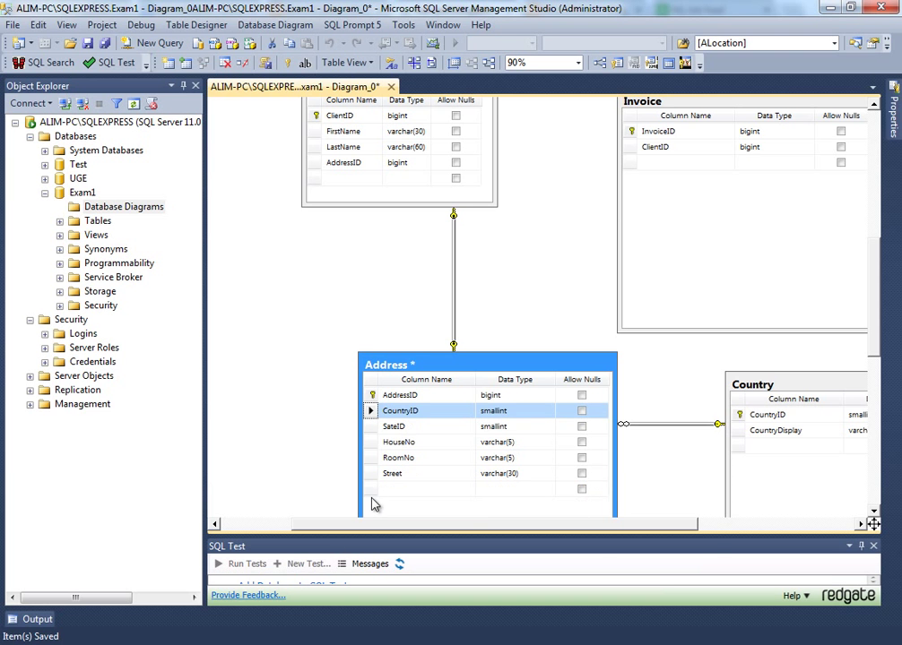
pyautogui.click(370, 489)
# - Move the Address table up and left, then save the diagram
pyautogui.moveTo(461, 368); pyautogui.dragTo(396, 352)
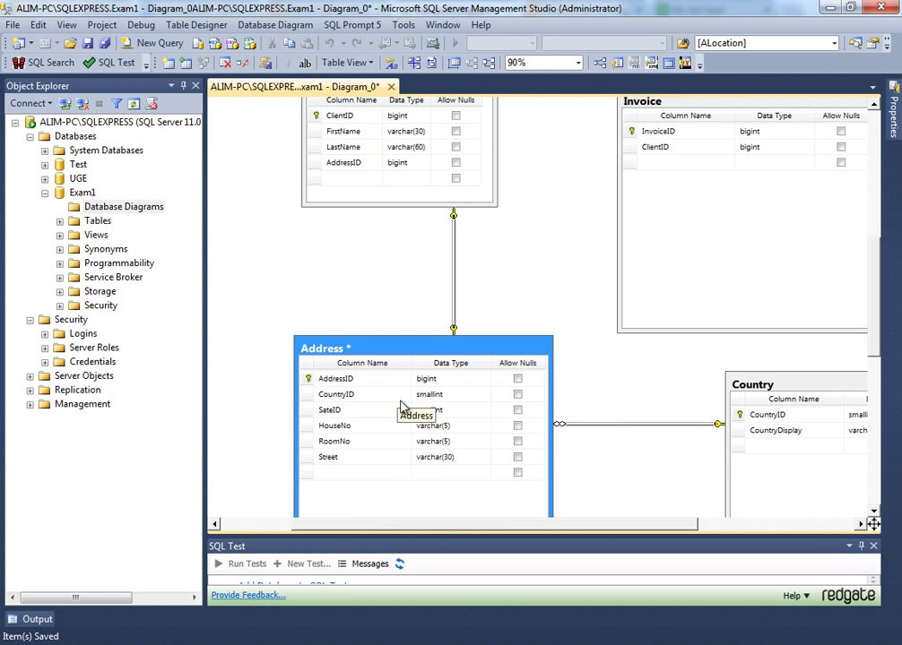
pyautogui.hotkey('ctrl', 's')
pyautogui.click(543, 319)
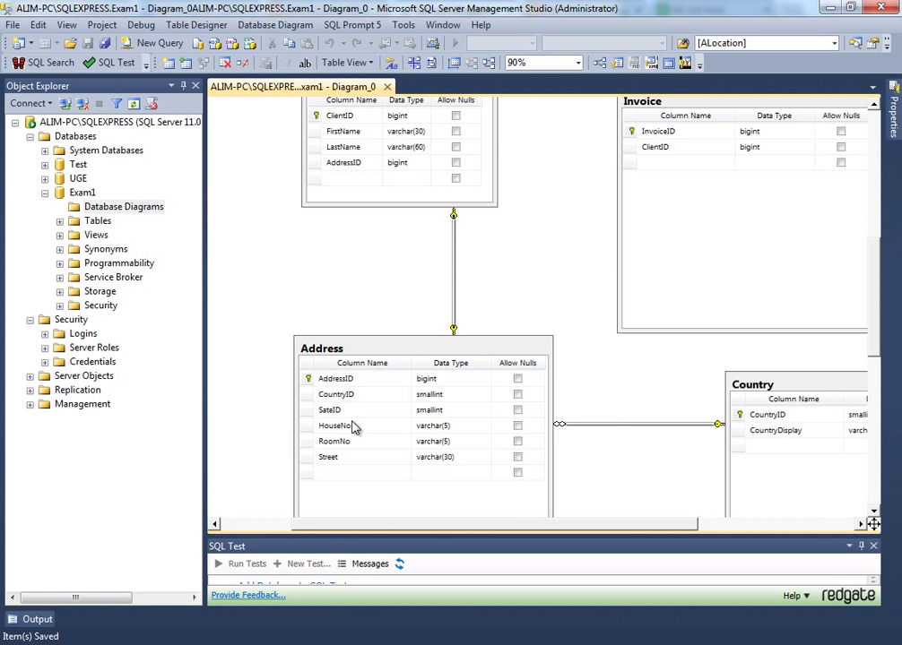
# - Bring the Client and Invoice tables into view and select Invoice
pyautogui.scroll(-3, 354, 428)
pyautogui.scroll(7, 354, 428)
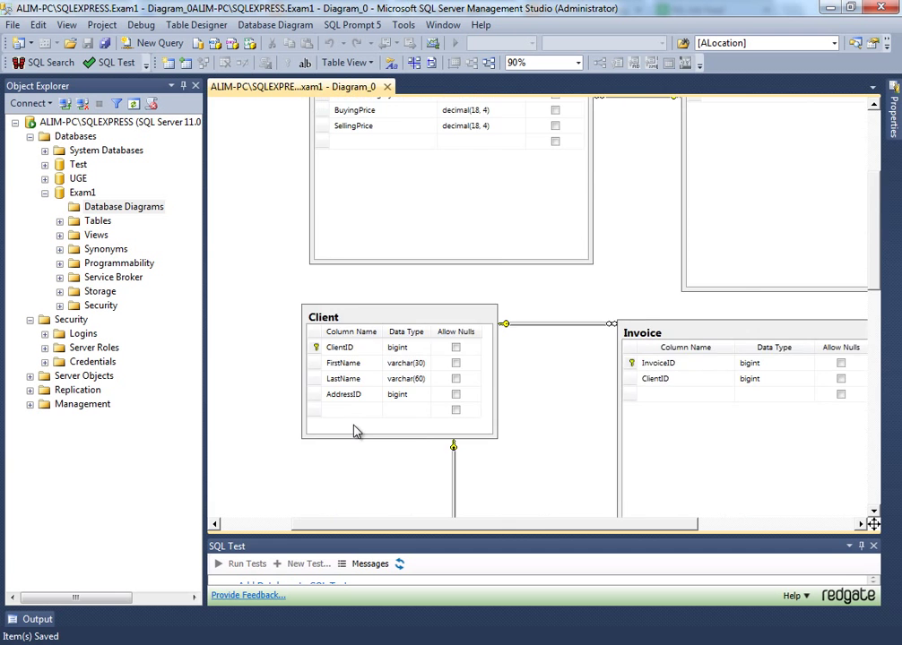
pyautogui.scroll(-3, 355, 430)
pyautogui.scroll(3, 354, 431)
pyautogui.moveTo(513, 527); pyautogui.dragTo(556, 532)
pyautogui.click(550, 403)
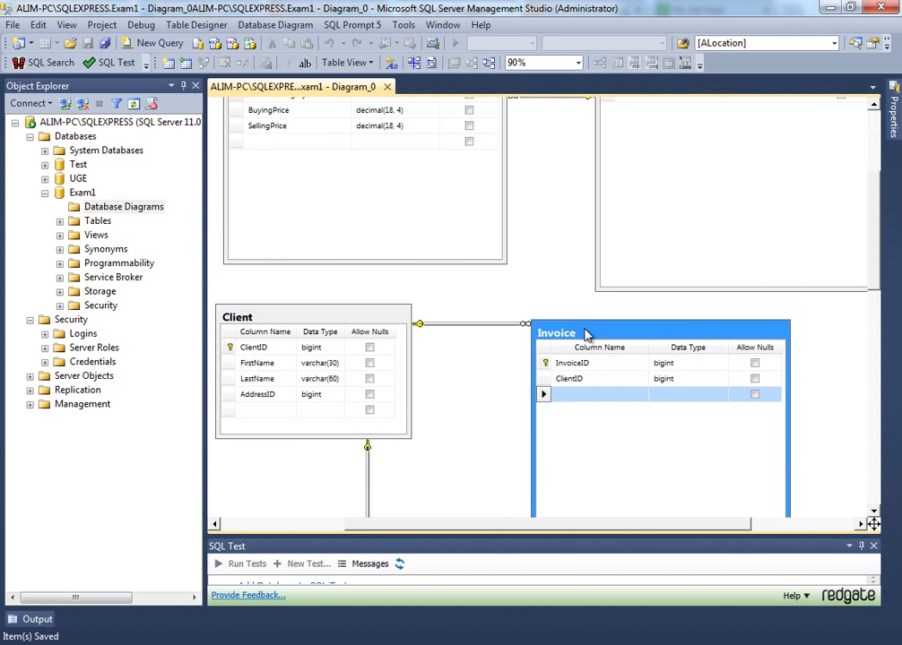
pyautogui.moveTo(584, 331); pyautogui.dragTo(569, 332)
pyautogui.scroll(4, 606, 362)
pyautogui.scroll(-3, 574, 408)
# - Add a Dated column to Invoice with type smalldatetime
pyautogui.click(565, 450)
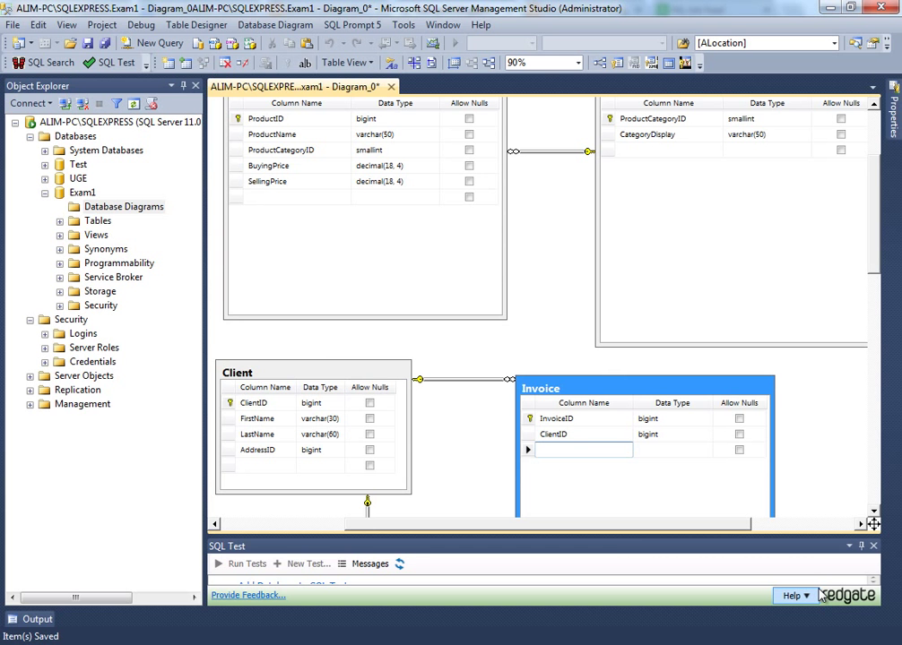
pyautogui.write('Dated')
pyautogui.press('Tab')
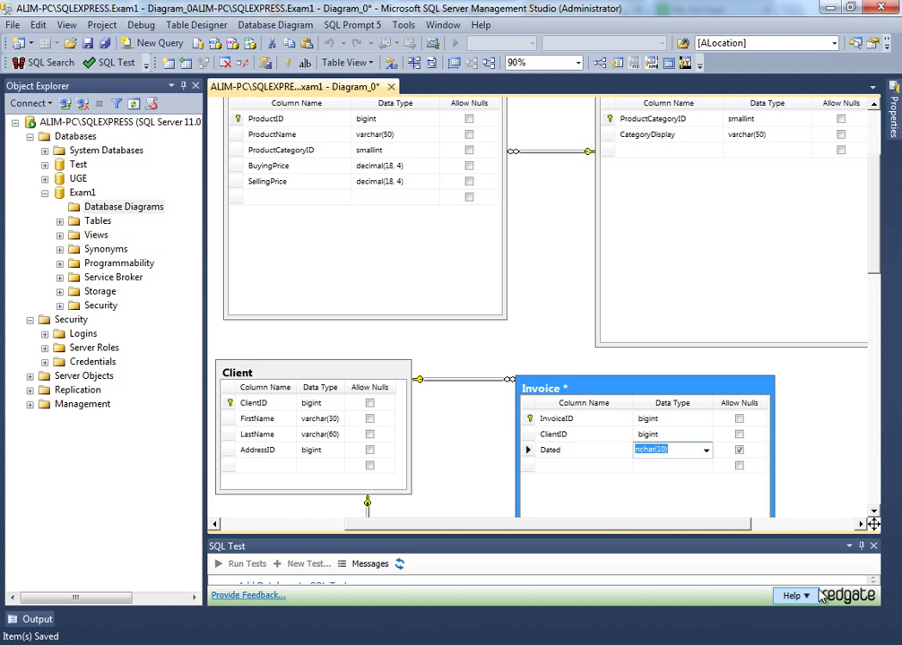
pyautogui.write('smalldatetime')
pyautogui.press('Tab')
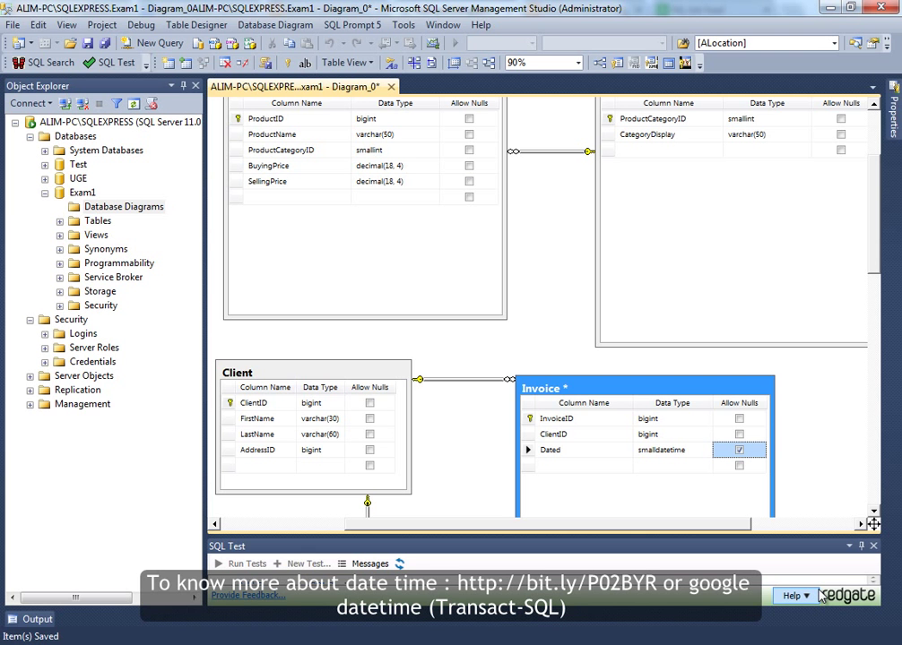
# - Switch Dated's type to datetime2(7), then back to smalldatetime
pyautogui.hotkey('shift', 'Tab')
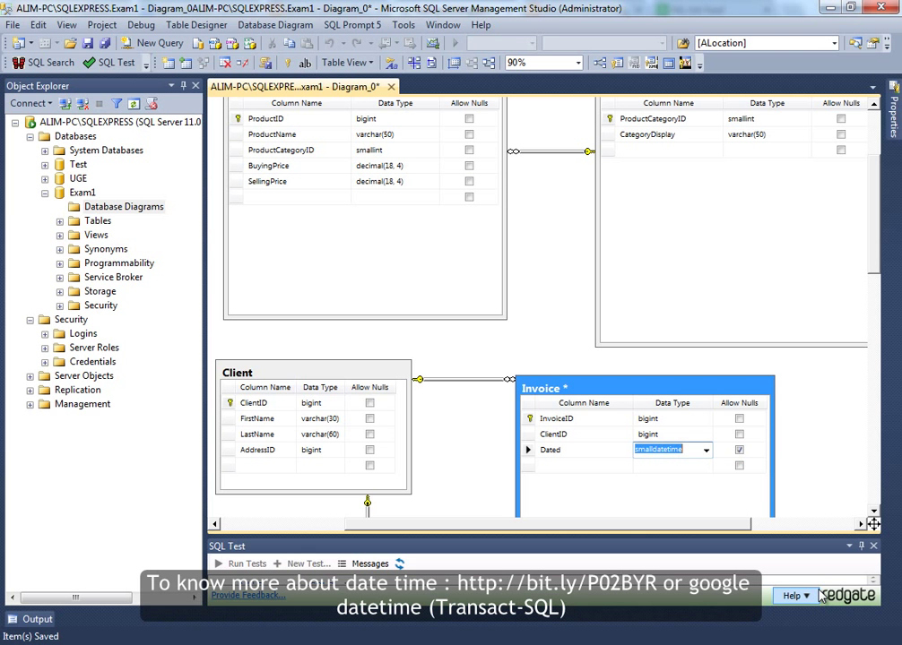
pyautogui.write('date2')
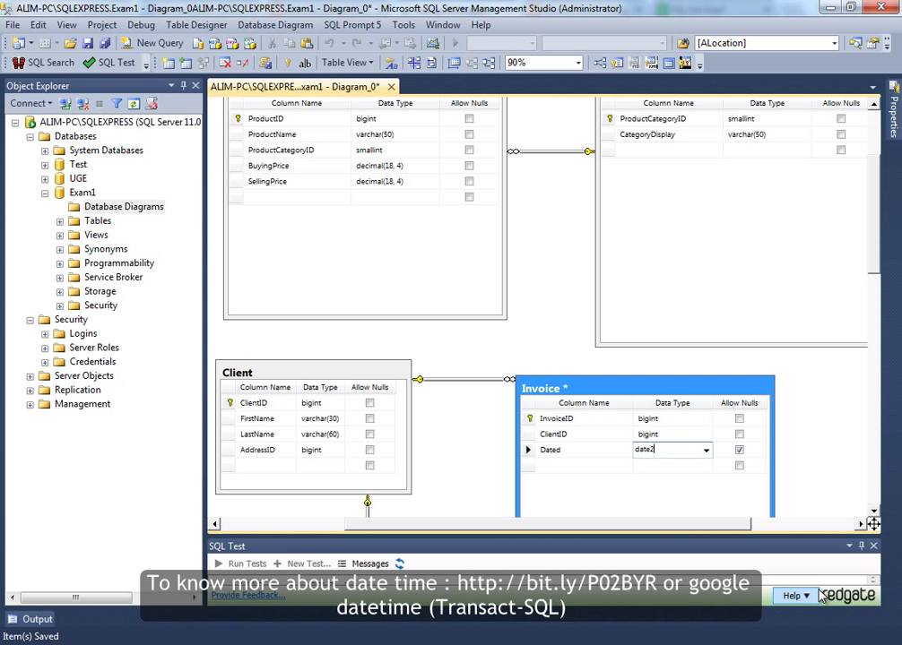
pyautogui.press('BackSpace')
pyautogui.write('time2(7')
pyautogui.press('Tab')
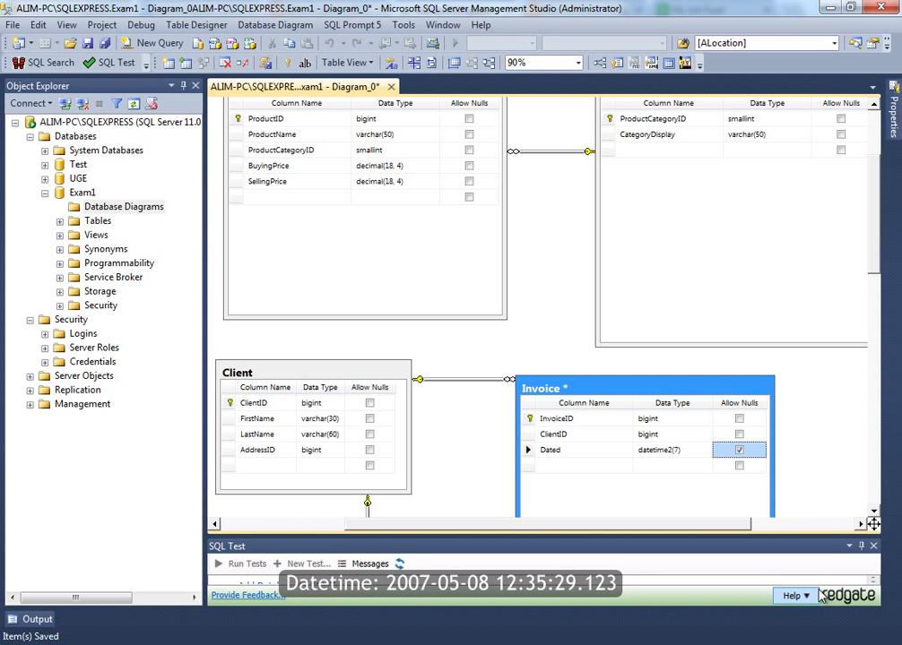
pyautogui.hotkey('shift', 'Tab')
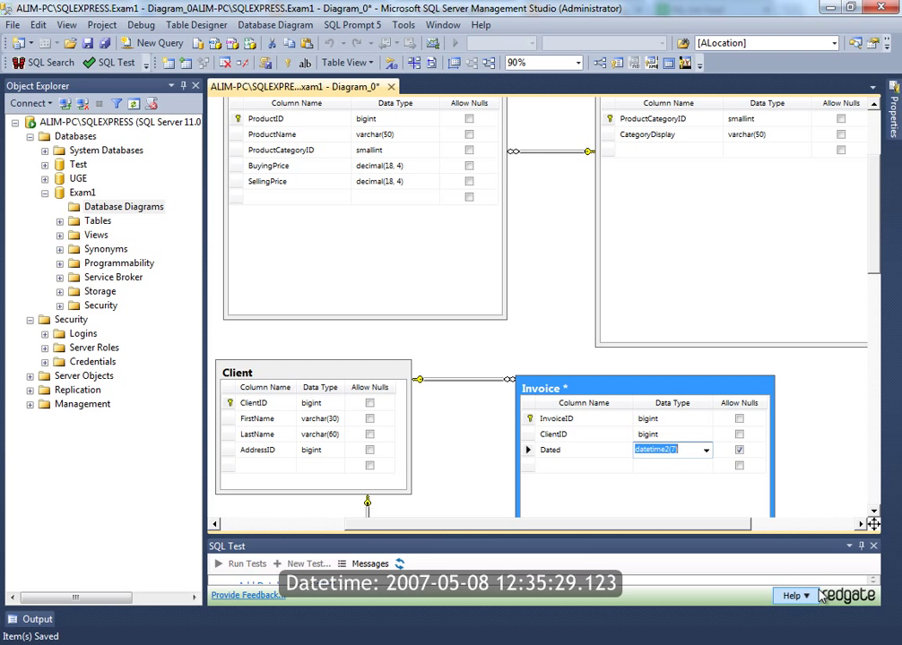
pyautogui.write('smalldatetime')
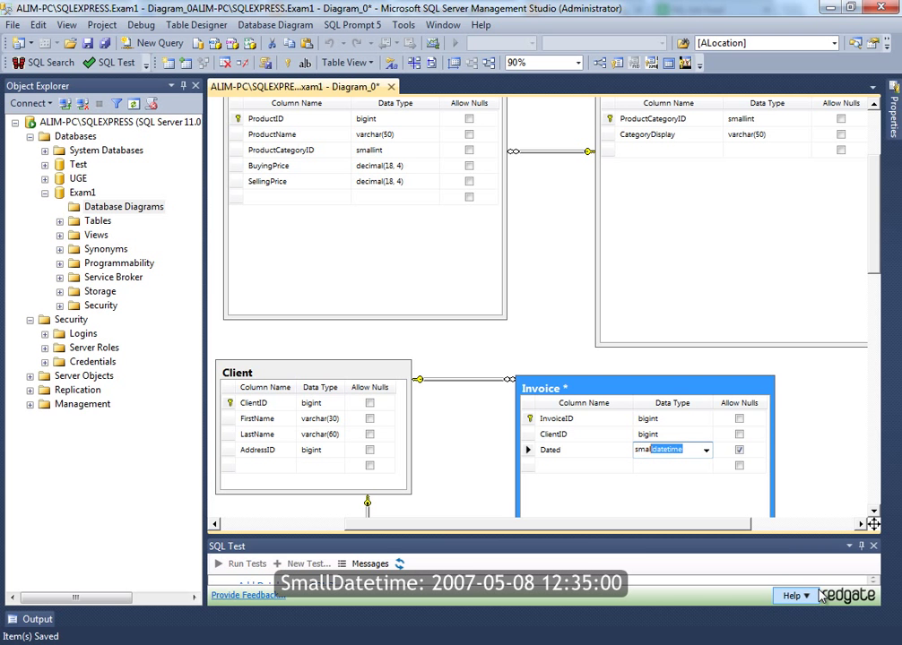
pyautogui.press('Tab')
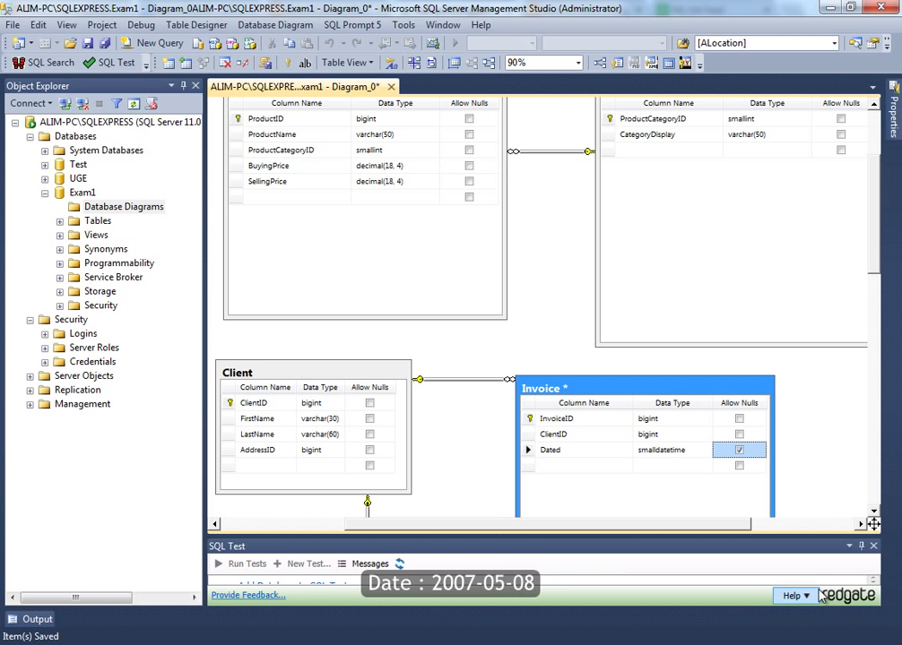
# - Clean up the Dated name and stop the column from allowing nulls
pyautogui.hotkey('shift', 'Tab')
pyautogui.hotkey('shift', 'Tab')
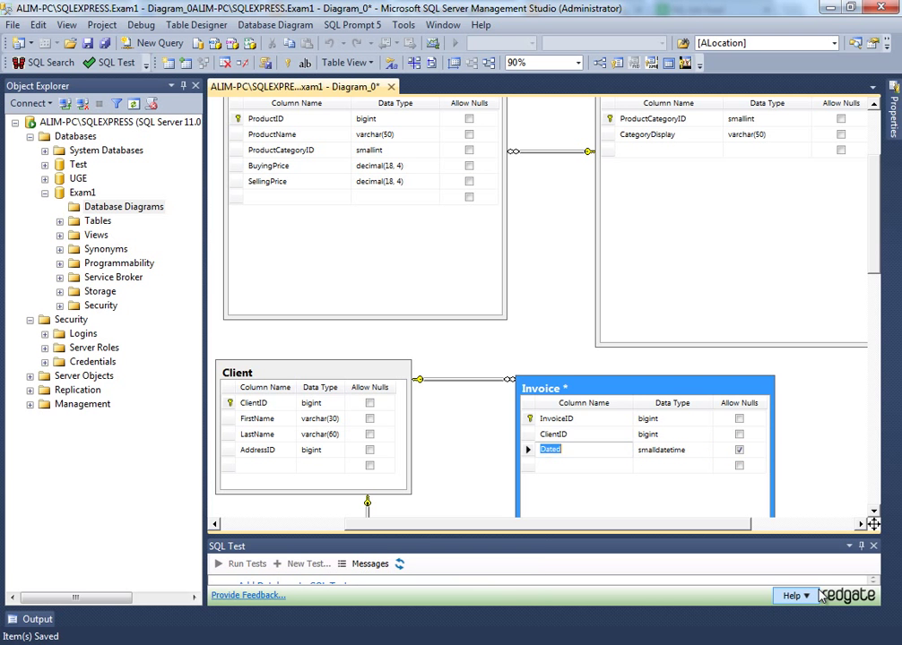
pyautogui.press('End')
pyautogui.write('T')
pyautogui.press('BackSpace')
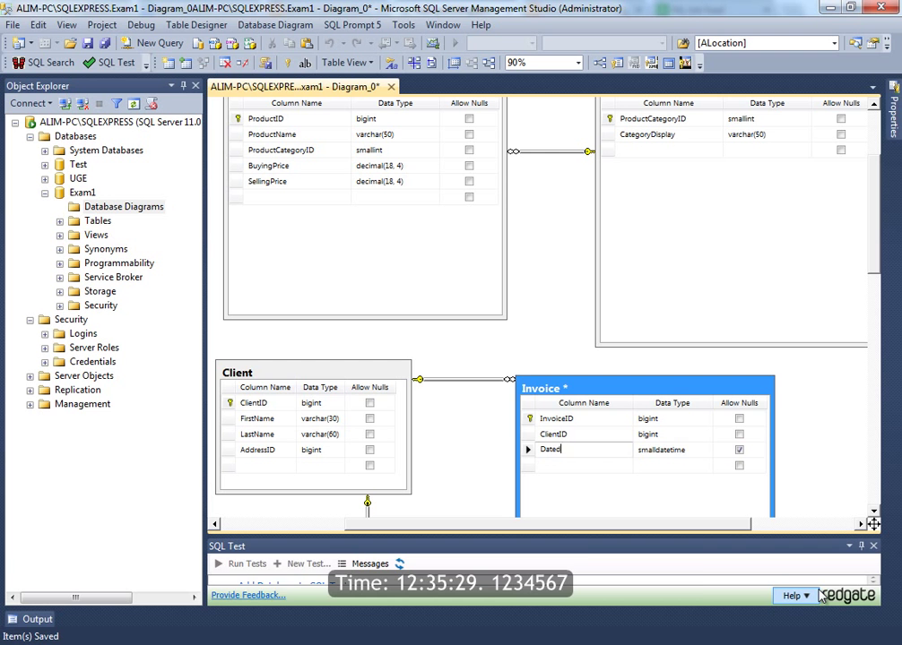
pyautogui.press('Tab')
pyautogui.press('Tab')
pyautogui.press('space')
pyautogui.press('Tab')
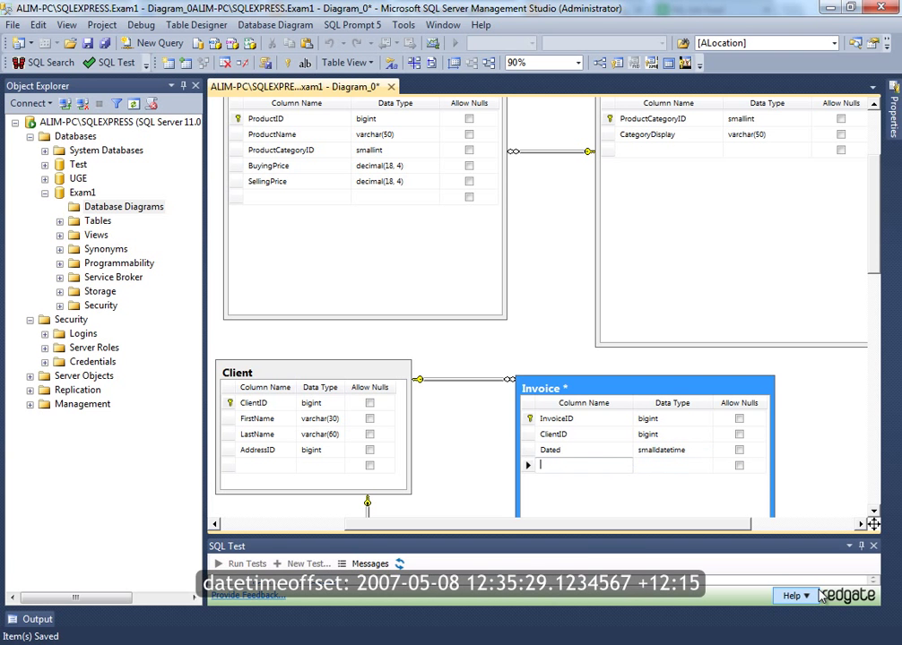
pyautogui.press('Up')
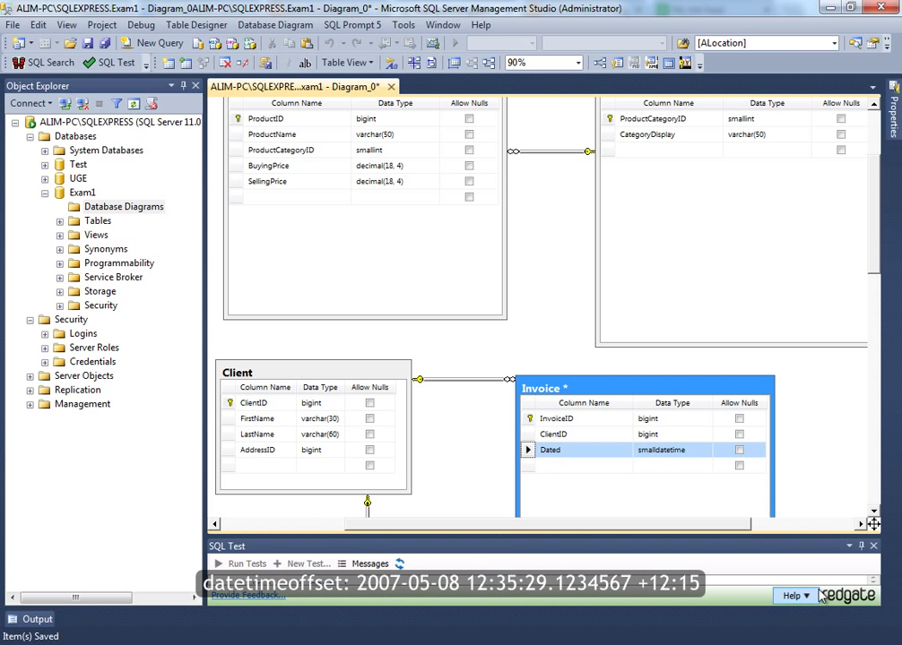
# - Give Dated a GetDate() default value and start a new row below it
pyautogui.press('F4')
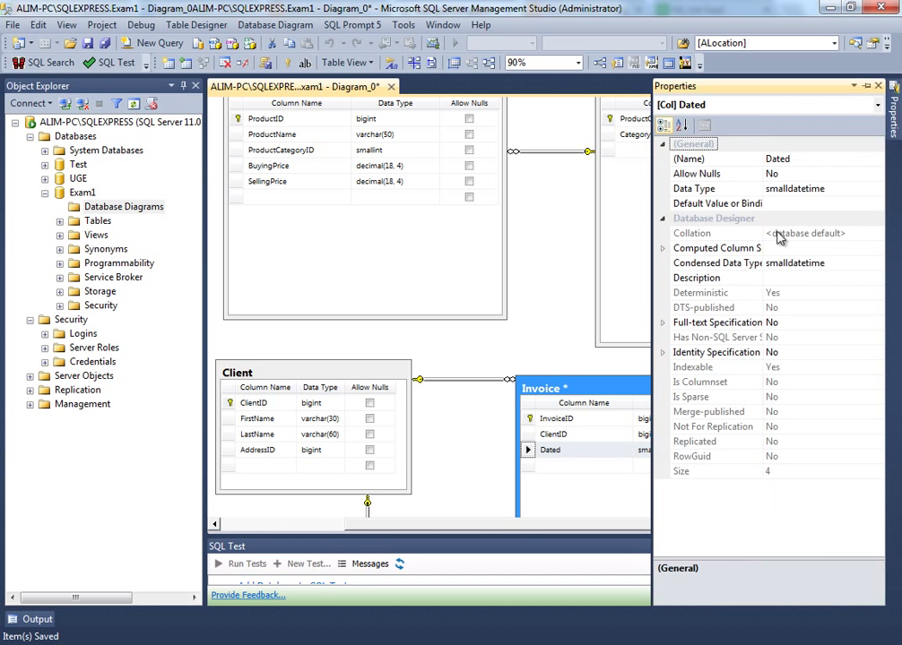
pyautogui.click(807, 204)
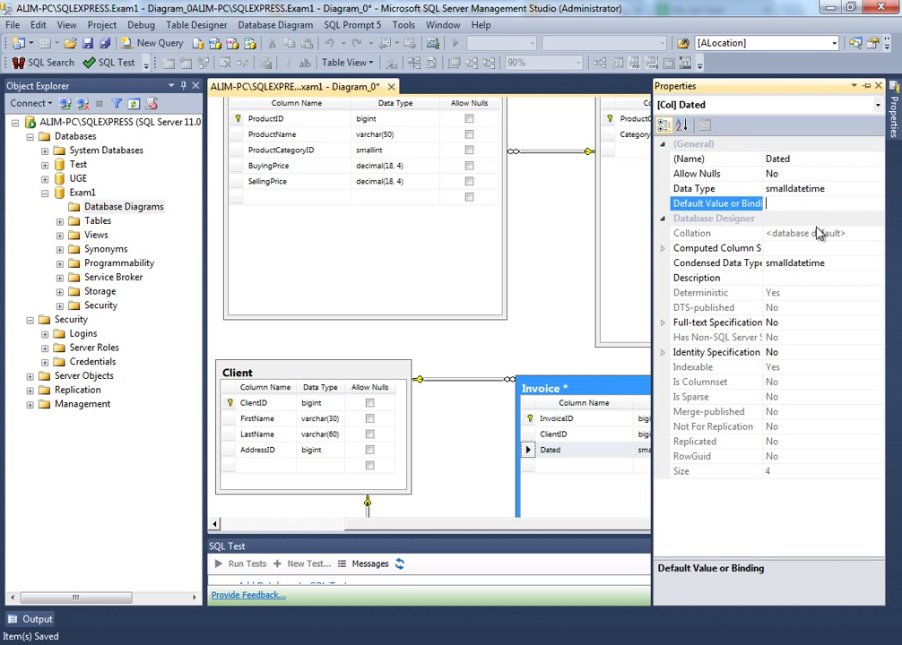
pyautogui.write('GetDat')
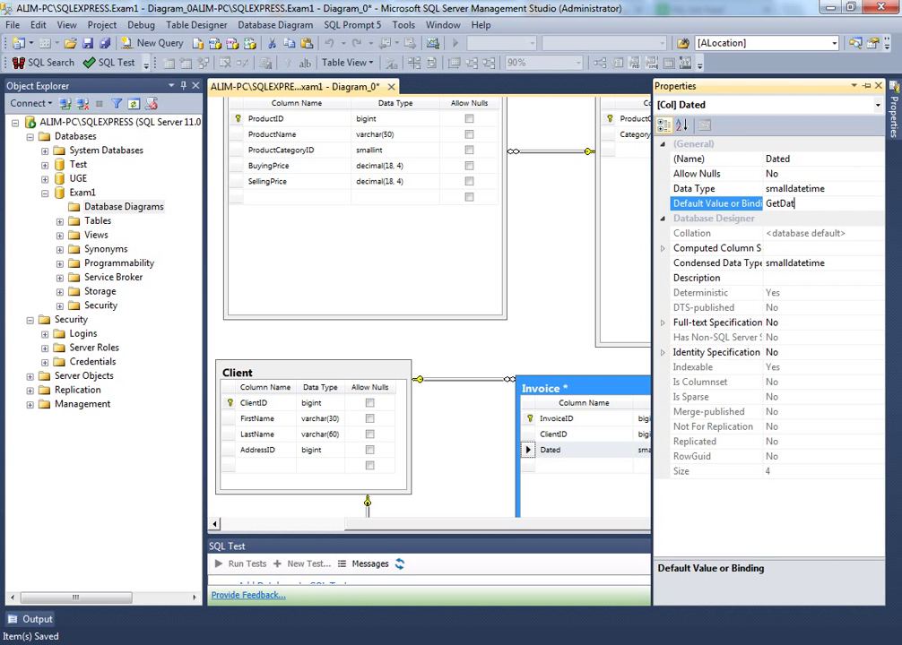
pyautogui.write('e()')
pyautogui.click(524, 450)
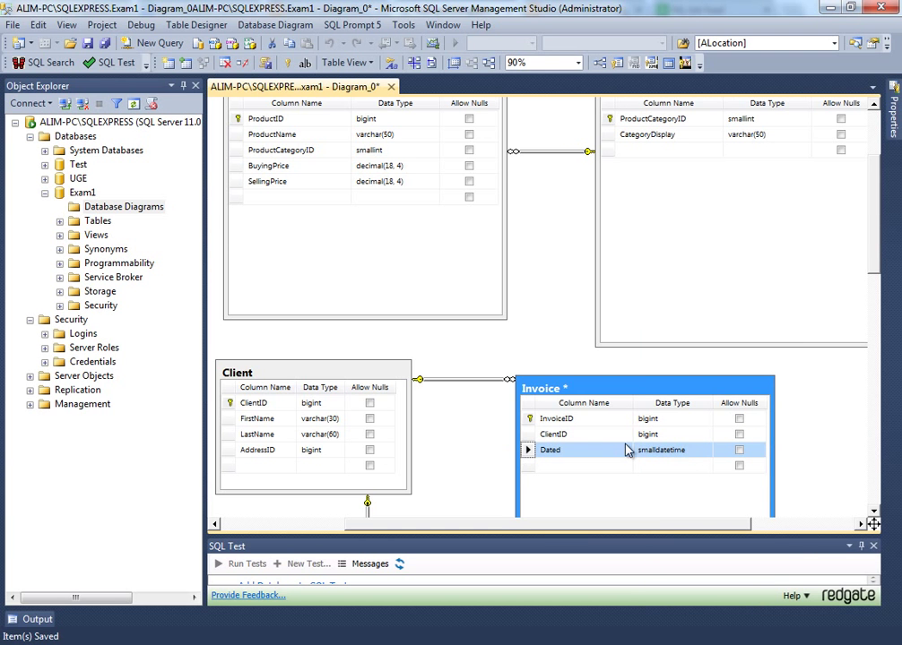
pyautogui.click(536, 467)
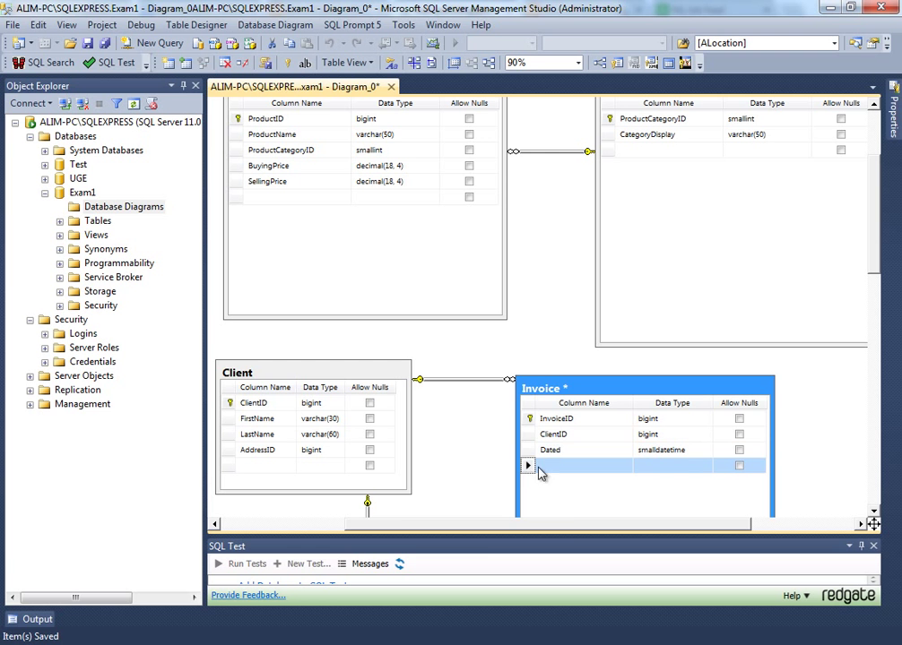
pyautogui.click(547, 467)
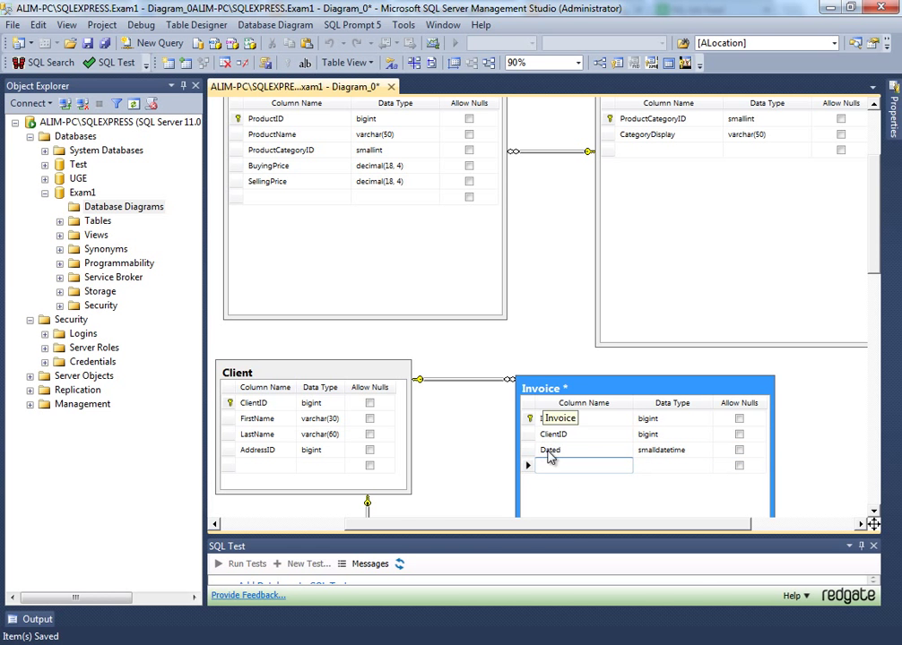
pyautogui.moveTo(569, 524); pyautogui.dragTo(647, 525)
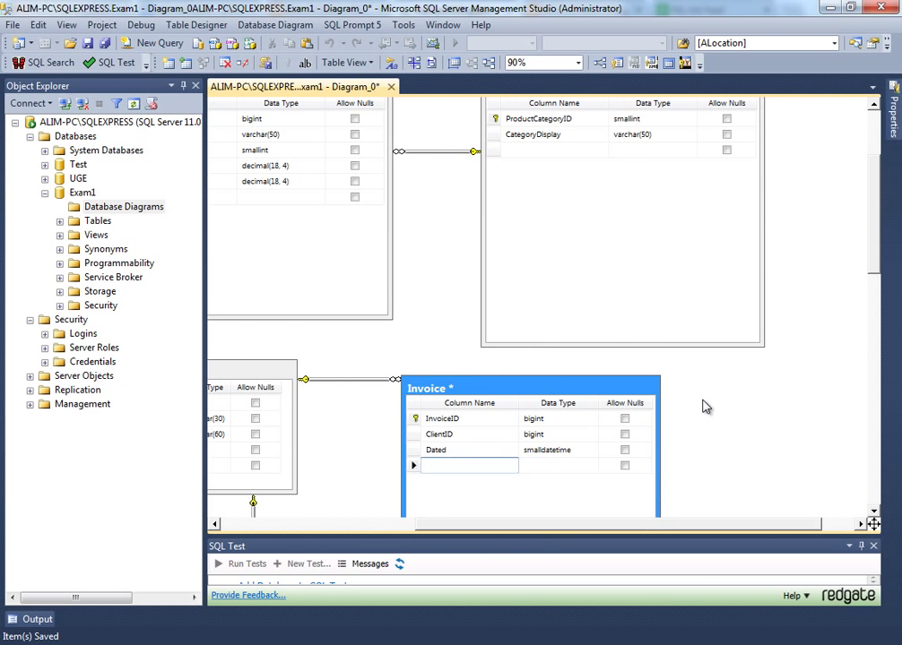
# - Open the Add Table list and a new-table name prompt, then cancel both without adding a table
pyautogui.rightClick(706, 407)
pyautogui.click(629, 427)
pyautogui.click(627, 447)
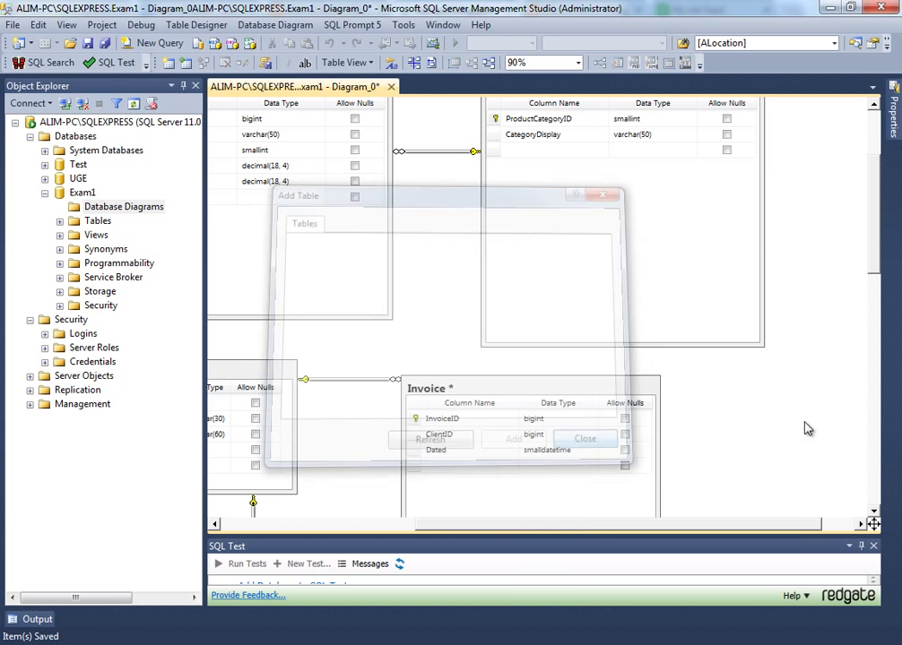
pyautogui.rightClick(805, 429)
pyautogui.click(751, 433)
pyautogui.write('ProductID')
pyautogui.press('BackSpace')
pyautogui.press('BackSpace')
pyautogui.press('BackSpace')
pyautogui.press('BackSpace')
pyautogui.press('BackSpace')
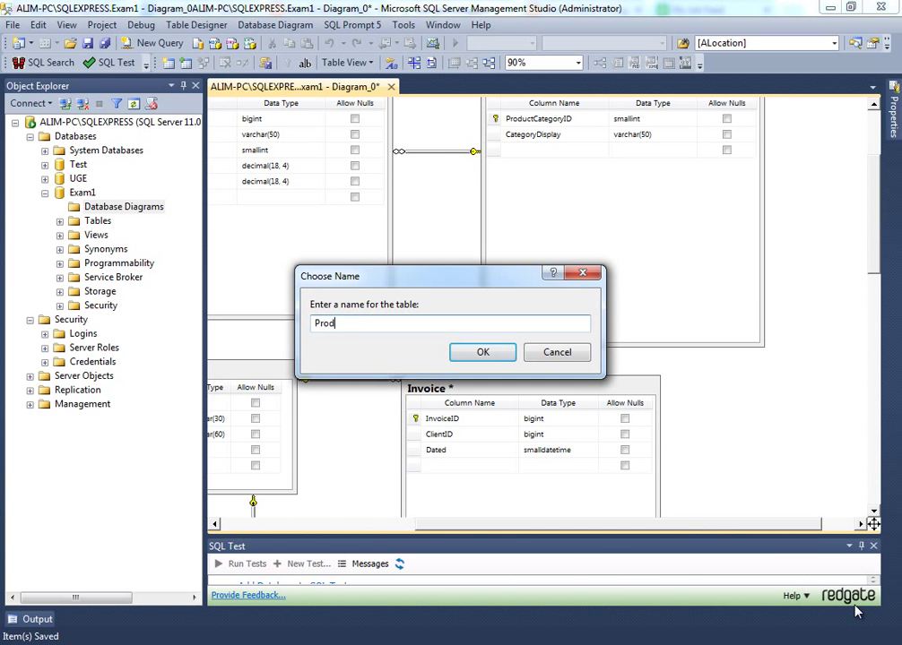
pyautogui.press('BackSpace')
pyautogui.press('BackSpace')
pyautogui.press('BackSpace')
pyautogui.press('BackSpace')
pyautogui.press('Escape')
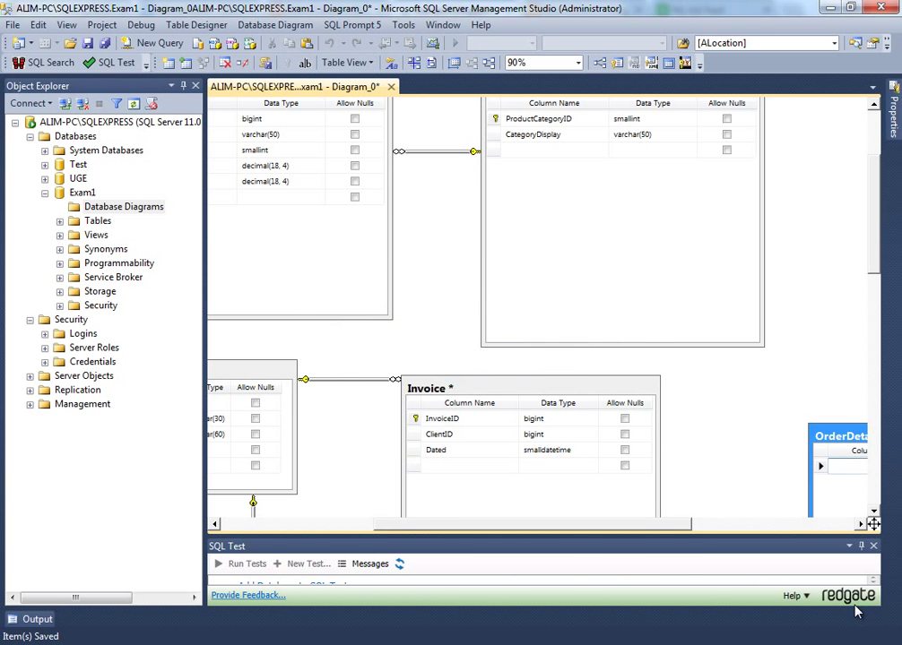
# - Rearrange the Invoice and OrderDetails tables so OrderDetails sits beside Invoice
pyautogui.click(543, 518)
pyautogui.moveTo(554, 529); pyautogui.dragTo(643, 523)
pyautogui.scroll(-2, 700, 379)
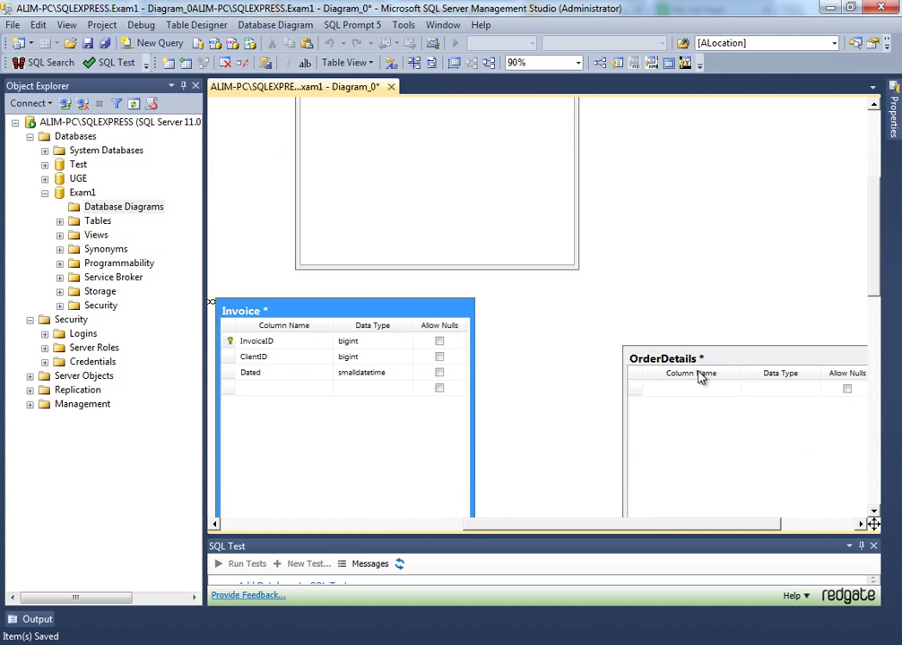
pyautogui.click(692, 364)
pyautogui.moveTo(692, 364); pyautogui.dragTo(608, 334)
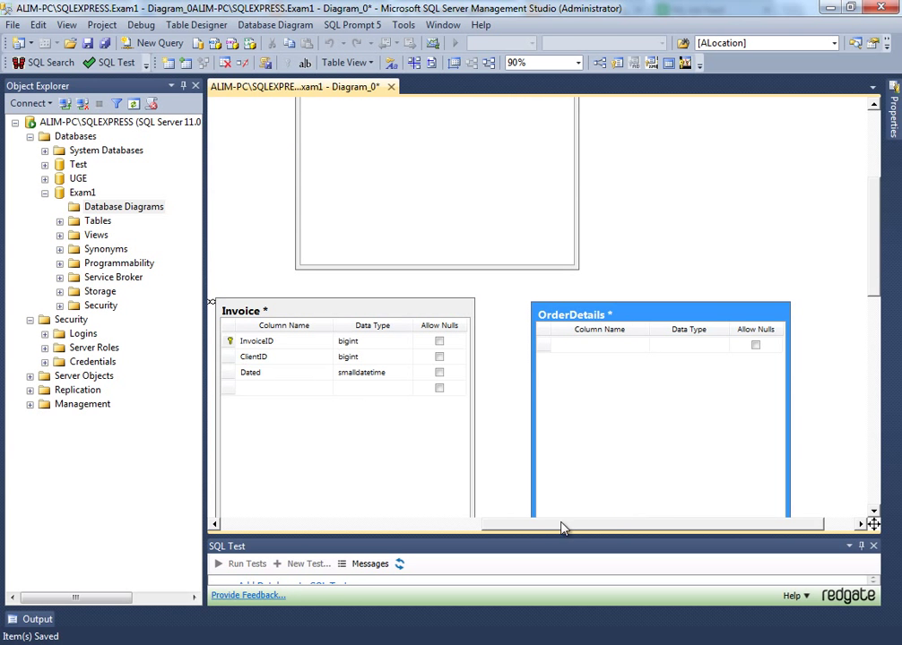
pyautogui.moveTo(562, 529); pyautogui.dragTo(375, 527)
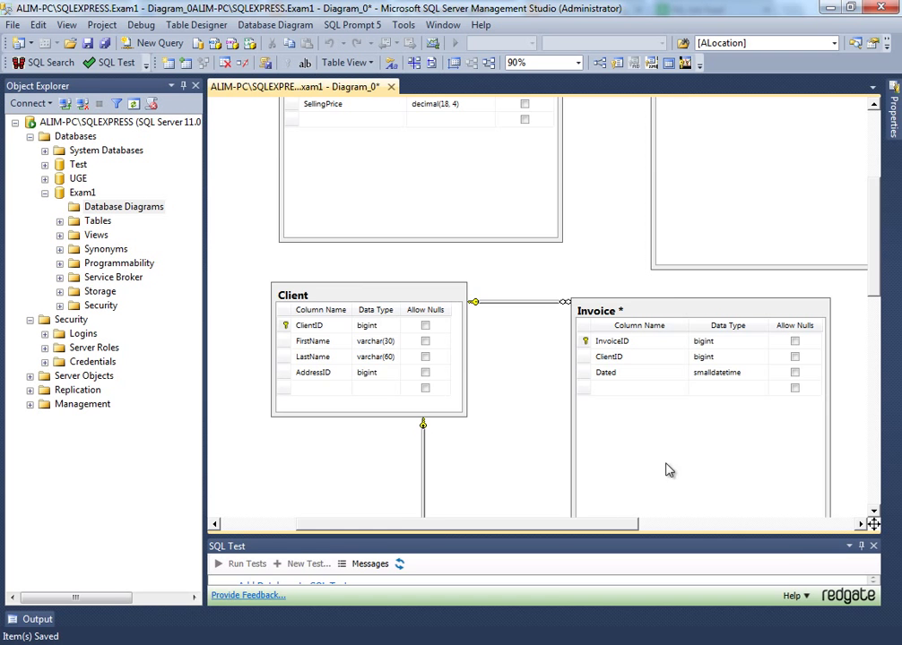
pyautogui.moveTo(573, 526); pyautogui.dragTo(717, 520)
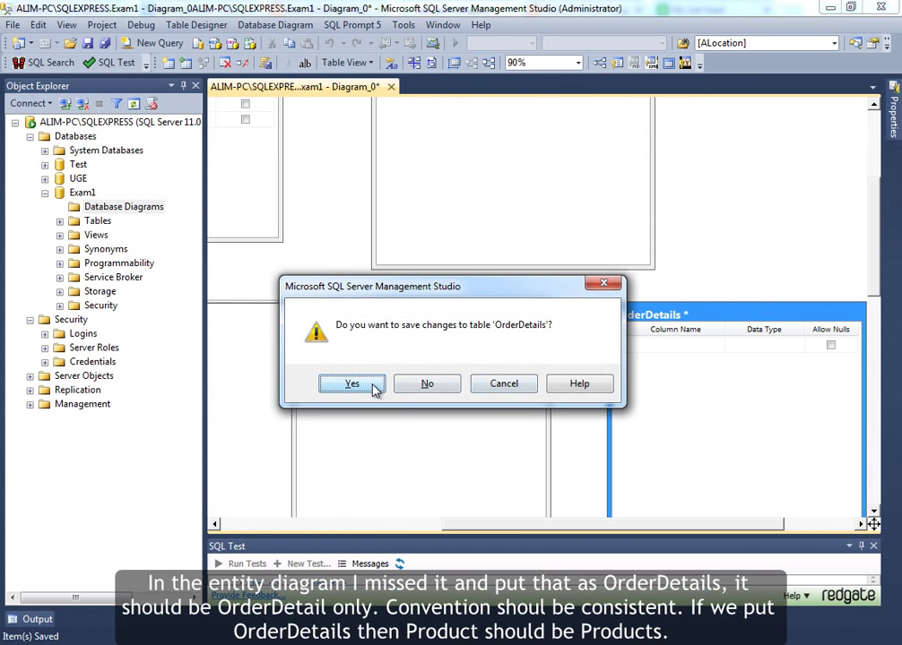
# - Discard OrderDetails without saving and create a new table named OrderDetail
pyautogui.click(351, 384)
pyautogui.rightClick(698, 305)
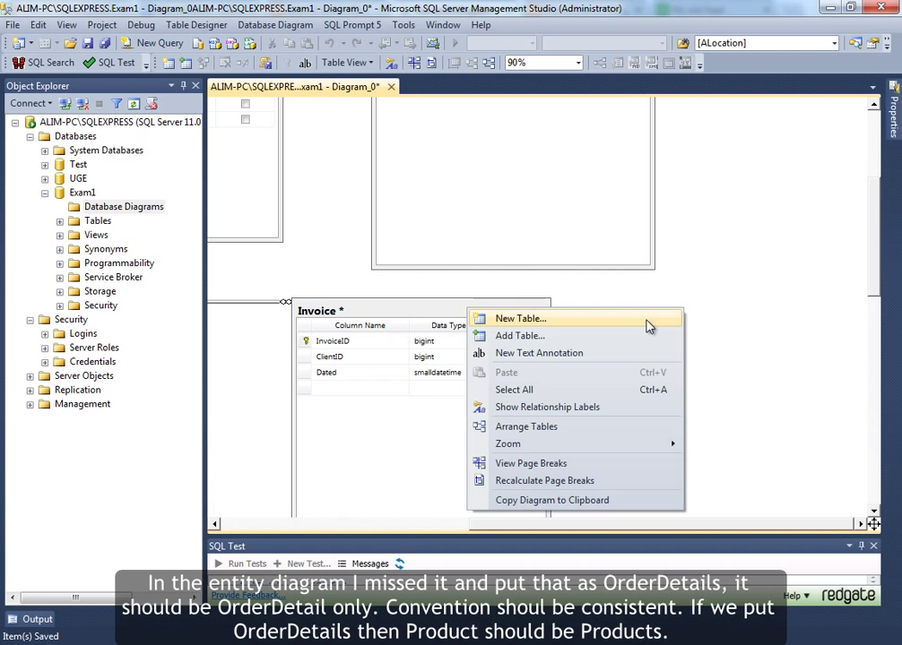
pyautogui.click(654, 320)
pyautogui.write('Ord')
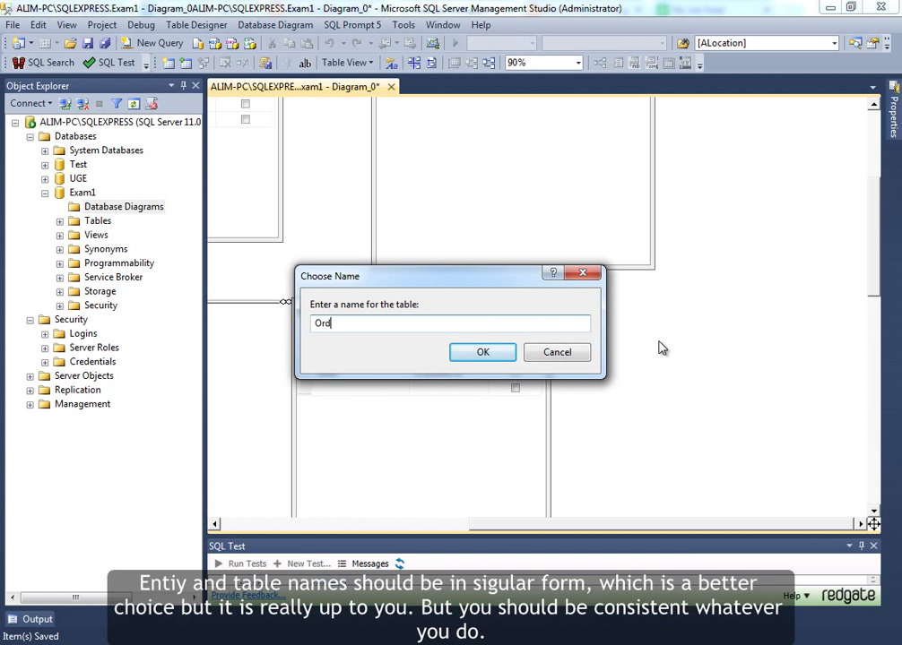
pyautogui.write('erDetails')
pyautogui.press('BackSpace')
pyautogui.press('BackSpace')
pyautogui.press('BackSpace')
pyautogui.write('il')
pyautogui.press('Left')
pyautogui.press('Left')
pyautogui.press('Left')
pyautogui.press('Left')
pyautogui.press('Left')
pyautogui.hotkey('shift', 'Left')
pyautogui.press('Home')
pyautogui.press('Right')
pyautogui.press('Right')
pyautogui.press('Right')
pyautogui.press('Right')
pyautogui.press('Right')
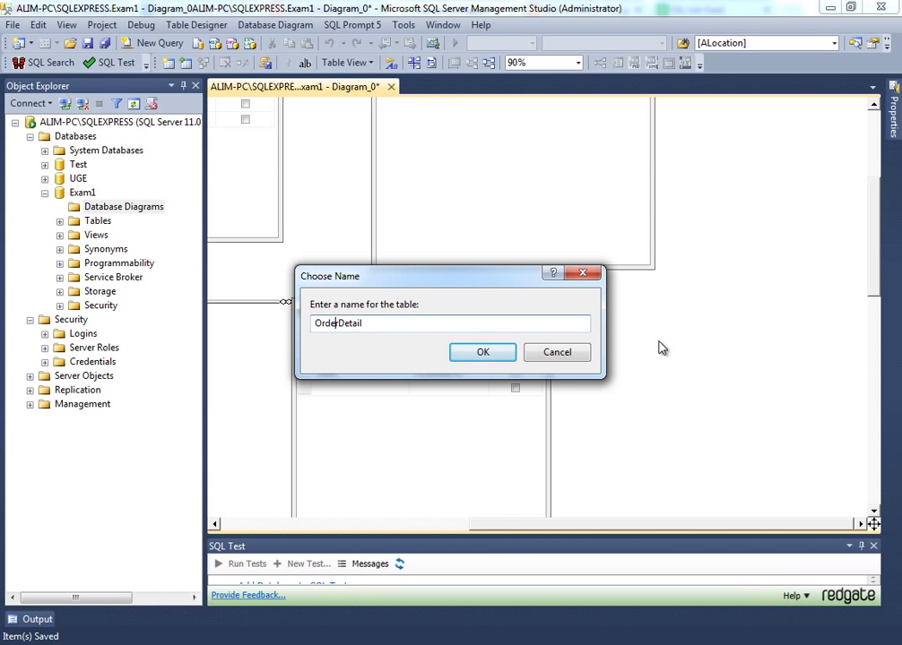
pyautogui.hotkey('shift', 'Right')
pyautogui.hotkey('ctrl', 'a')
pyautogui.click(480, 358)
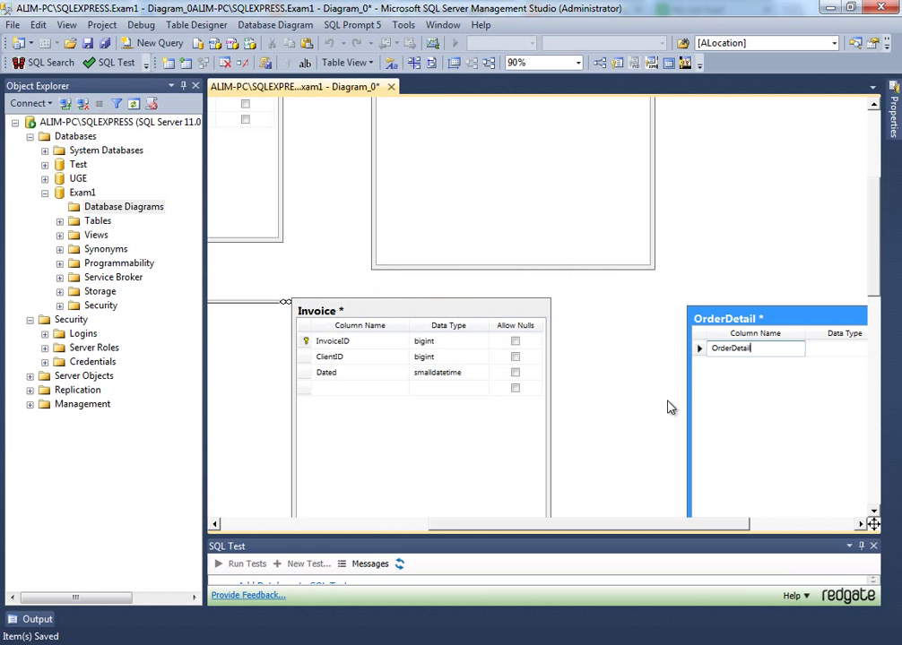
# - Add an OrderDetailID bigint column that disallows nulls, placing the table near Invoice
pyautogui.write('ID')
pyautogui.press('Tab')
pyautogui.write('int')
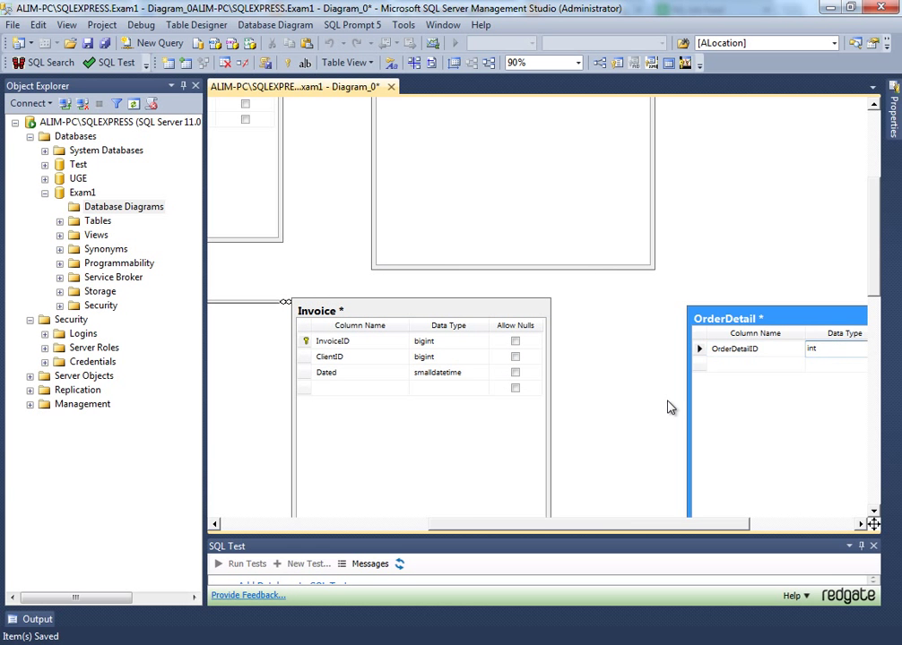
pyautogui.moveTo(755, 319); pyautogui.dragTo(652, 309)
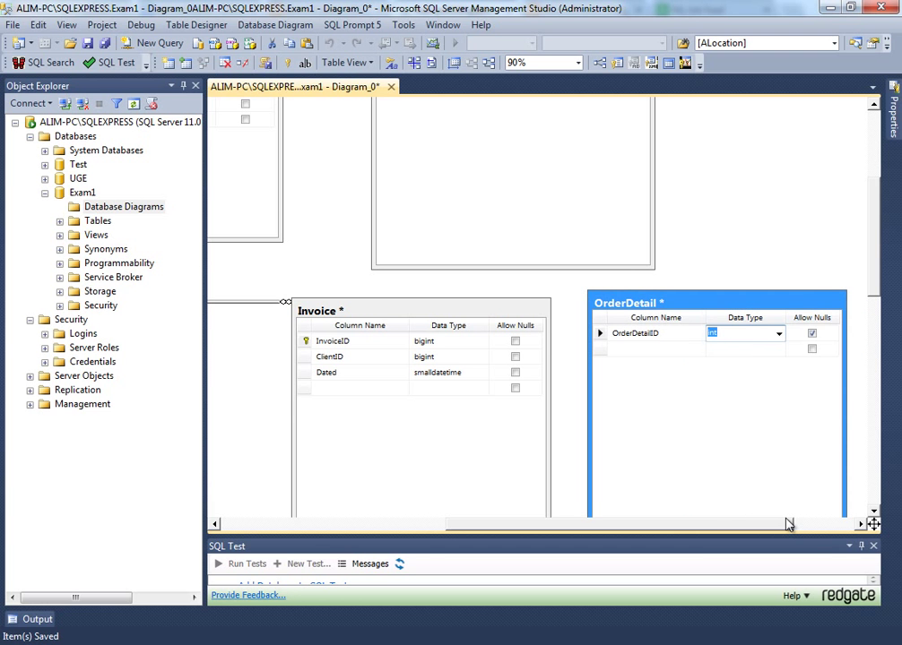
pyautogui.write('bigint')
pyautogui.press('Tab')
pyautogui.press('space')
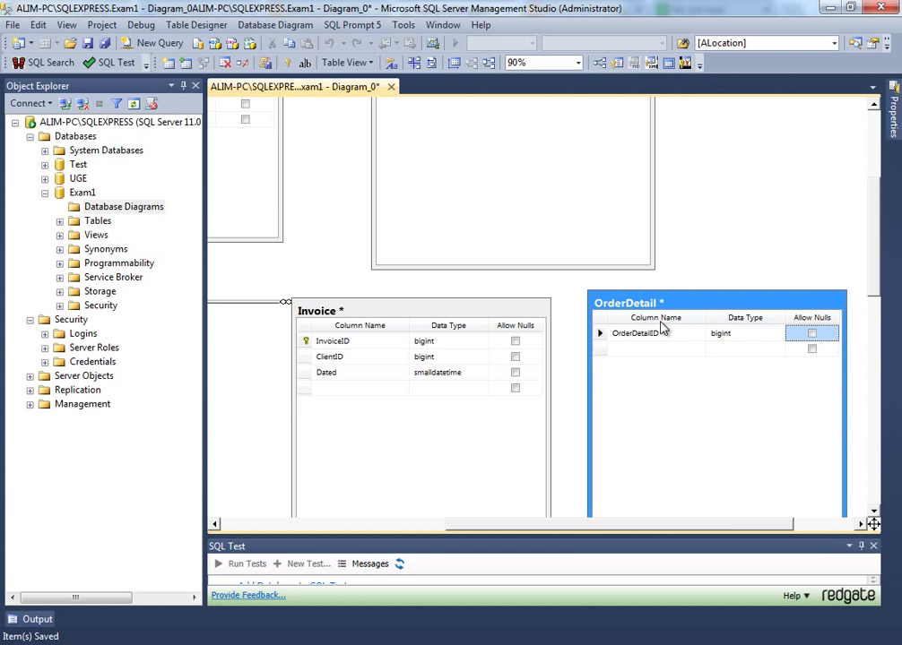
pyautogui.moveTo(688, 530); pyautogui.dragTo(790, 530)
pyautogui.click(646, 331)
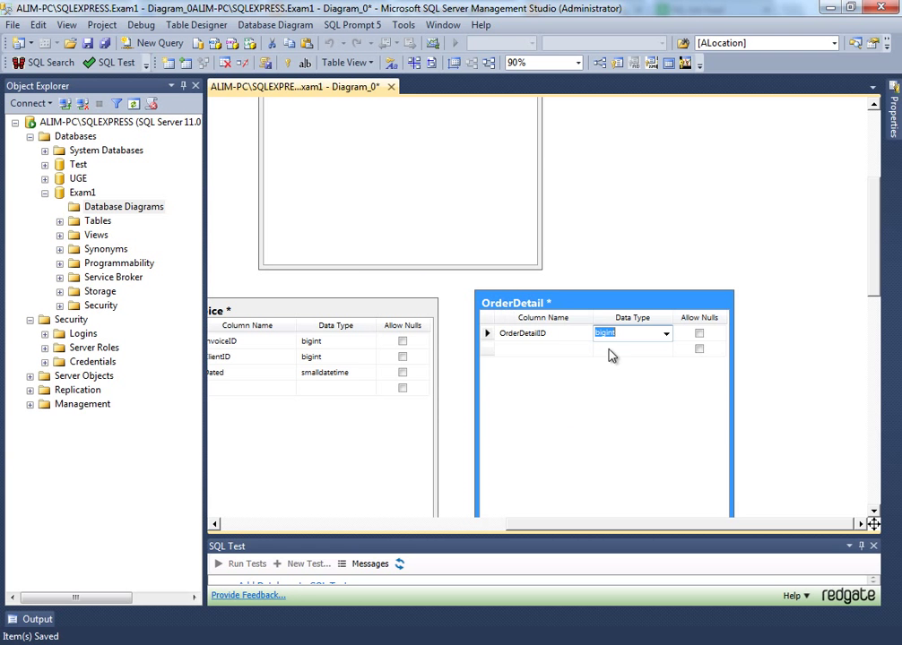
# - Make OrderDetailID the primary key of the OrderDetail table
pyautogui.click(483, 332)
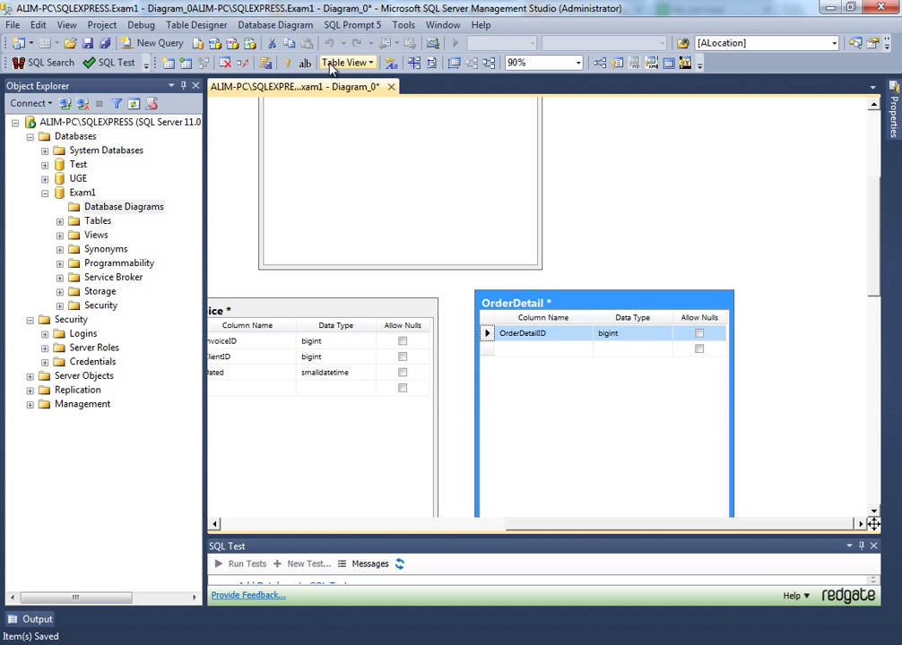
pyautogui.click(289, 64)
pyautogui.moveTo(559, 315); pyautogui.dragTo(635, 303)
# - Add a bigint ProductID column to OrderDetail
pyautogui.click(614, 337)
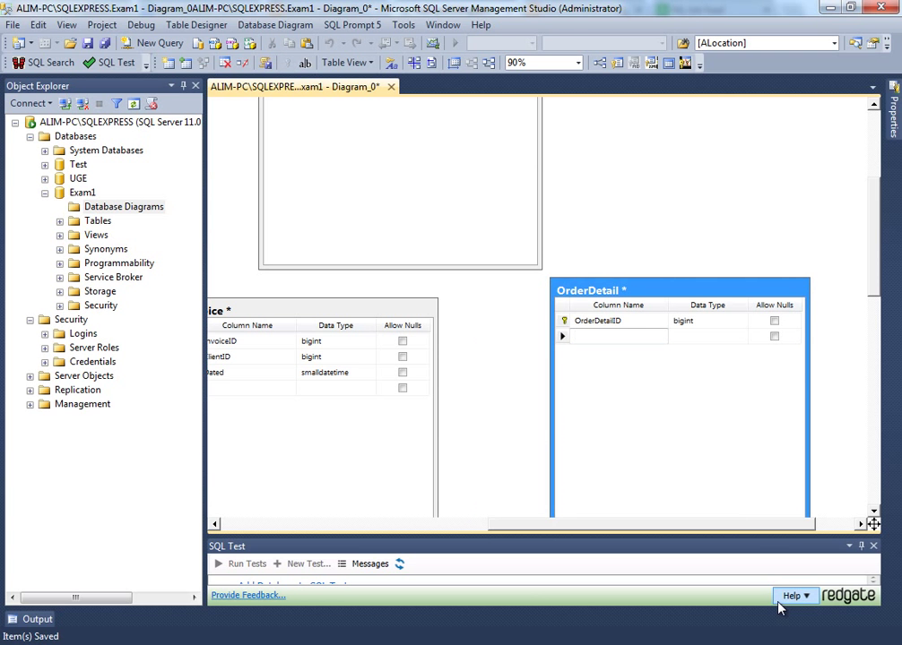
pyautogui.write('Pr')
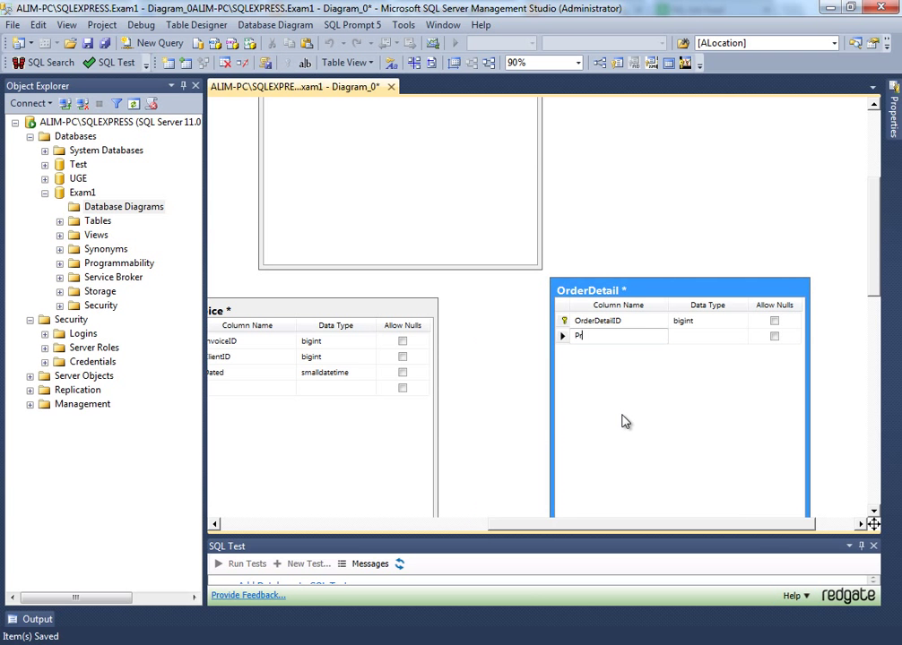
pyautogui.write('oductID')
pyautogui.press('Tab')
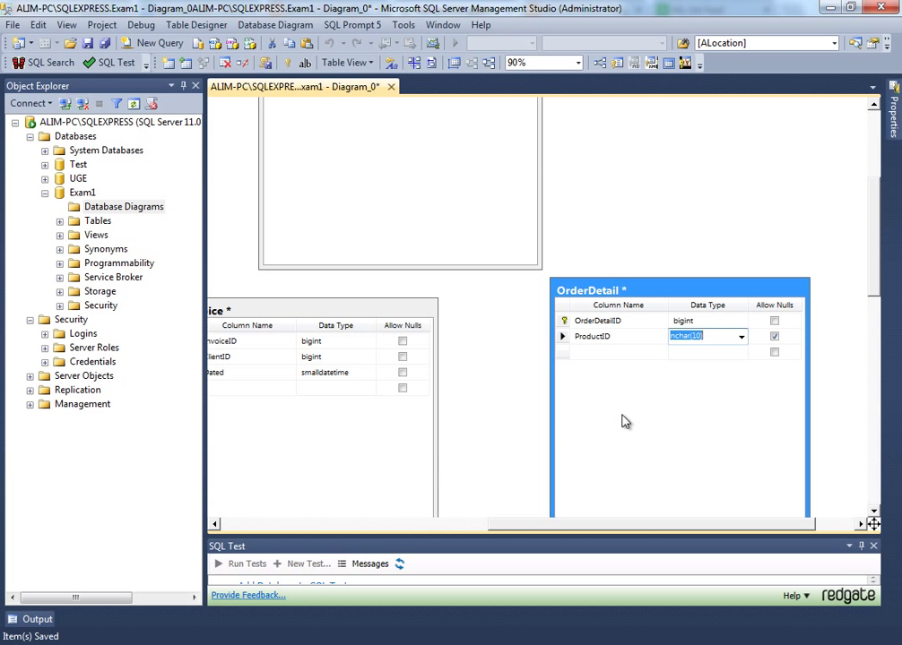
pyautogui.write('bigint')
pyautogui.press('Tab')
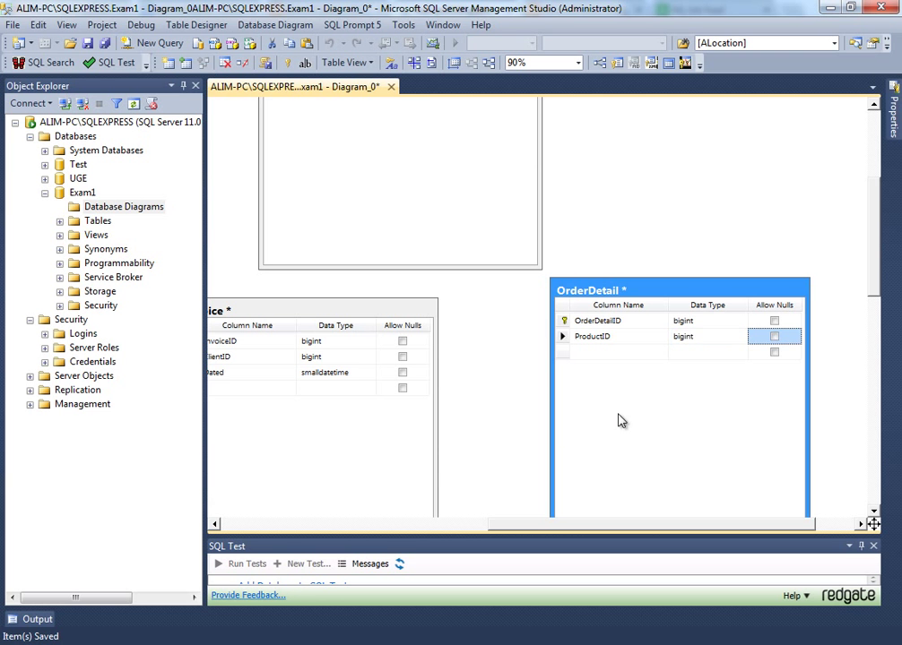
pyautogui.scroll(-3, 616, 419)
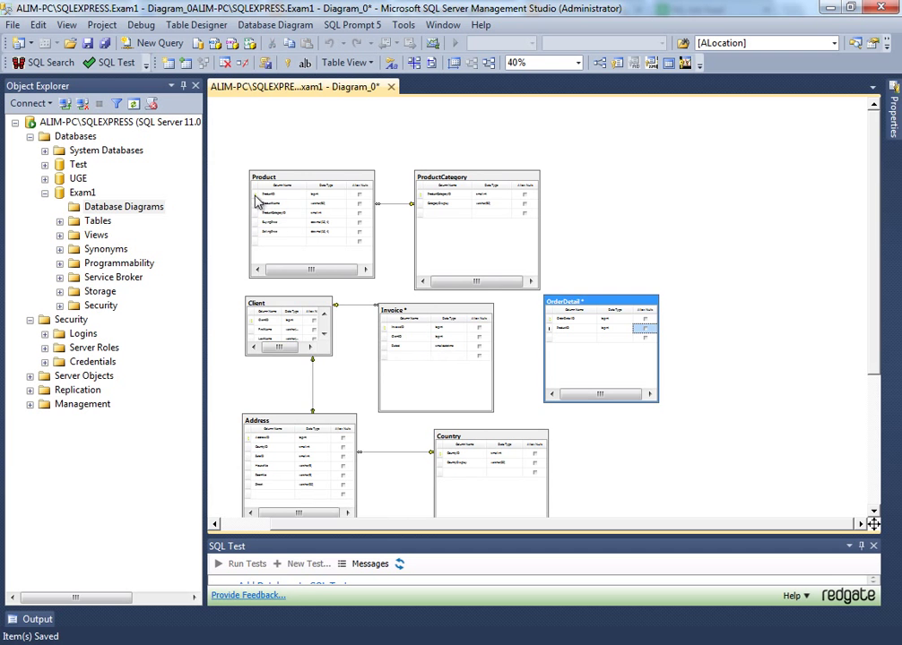
# - Link Product.ProductID to OrderDetail as FK_OrderDetail_Product and save the diagram
pyautogui.moveTo(256, 195); pyautogui.dragTo(571, 336)
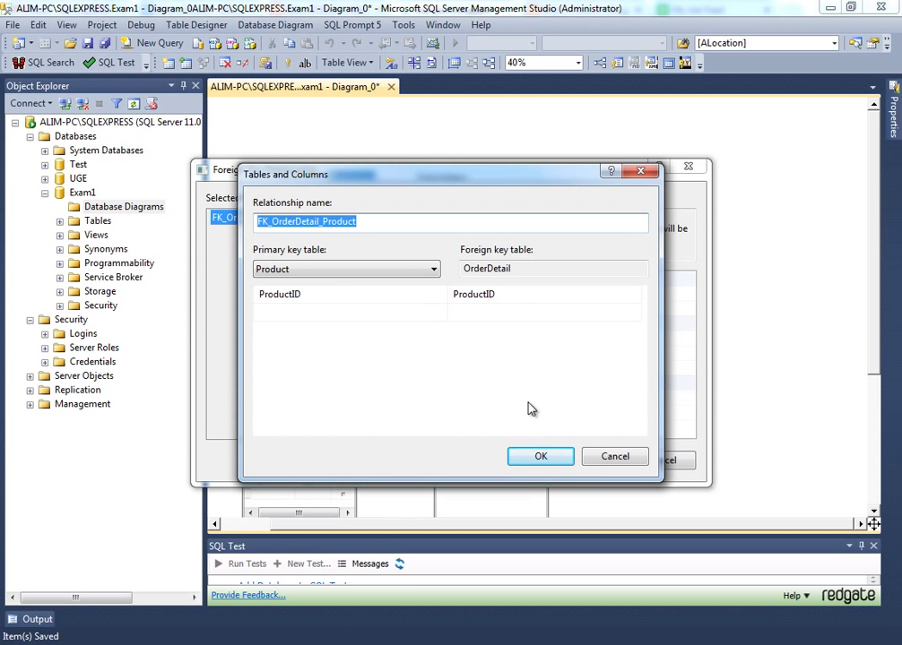
pyautogui.click(538, 456)
pyautogui.click(587, 461)
pyautogui.hotkey('ctrl', 's')
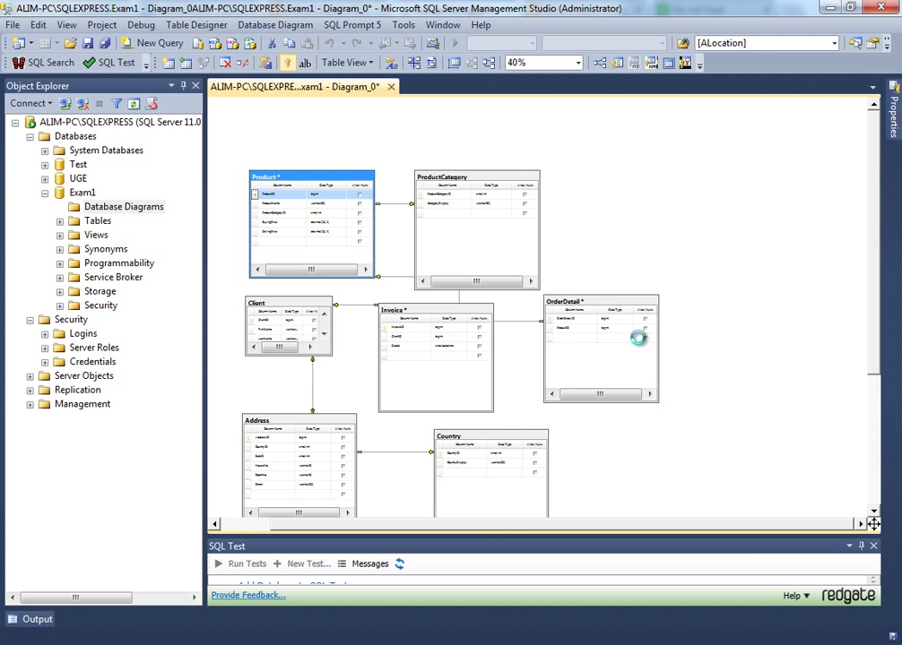
pyautogui.scroll(3, 635, 352)
pyautogui.scroll(1, 635, 351)
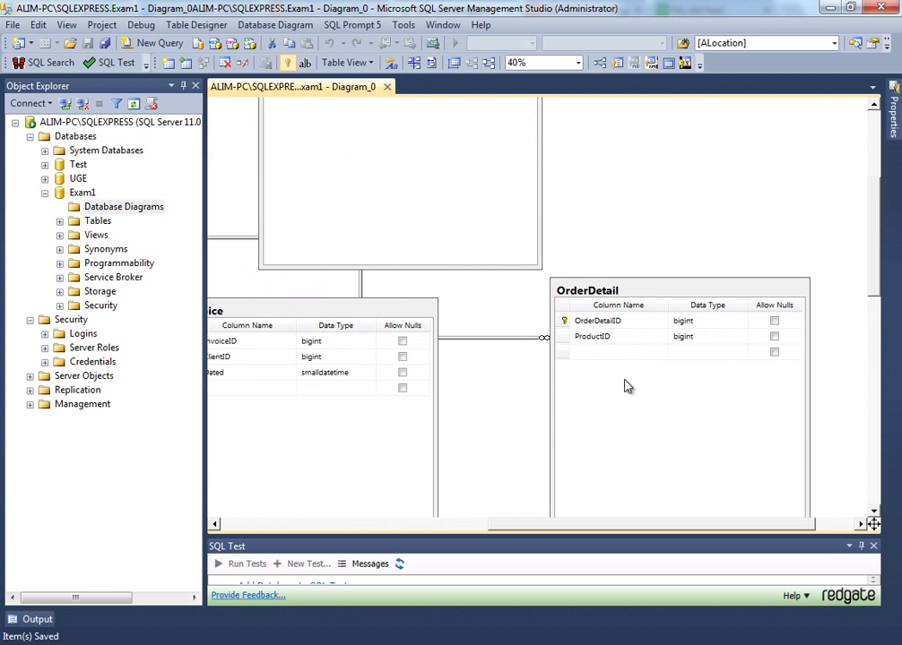
pyautogui.click(622, 360)
# - Add BuyingPrice and SellingPrice columns to the OrderDetail table
pyautogui.click(604, 350)
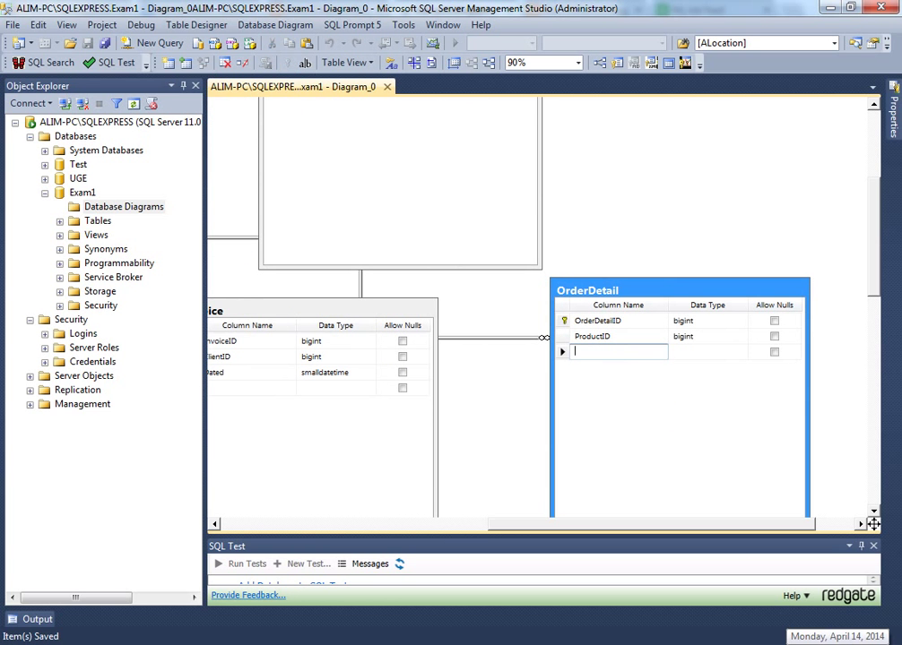
pyautogui.write('Buying')
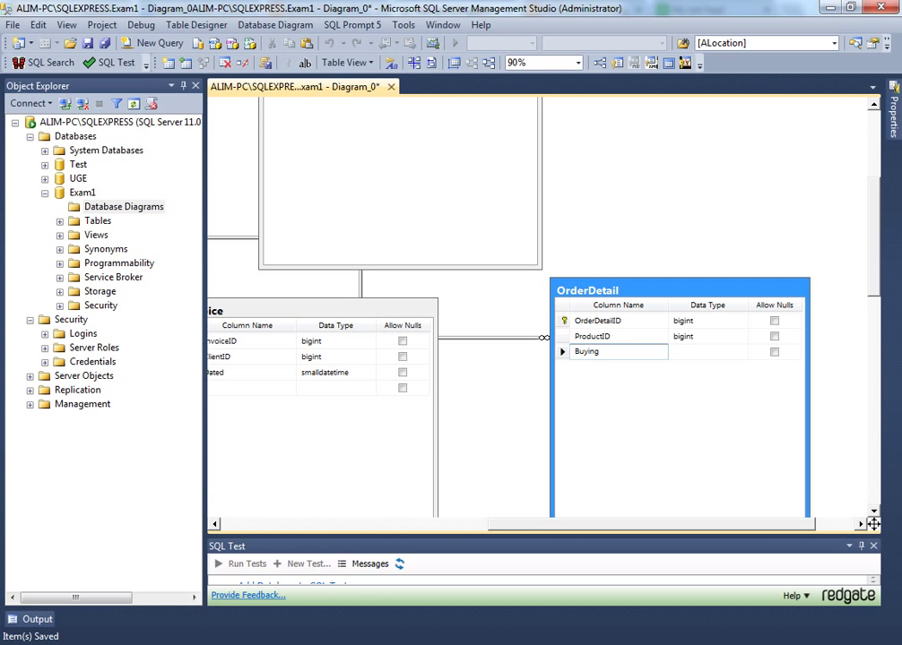
pyautogui.write('Price')
pyautogui.press('Tab')
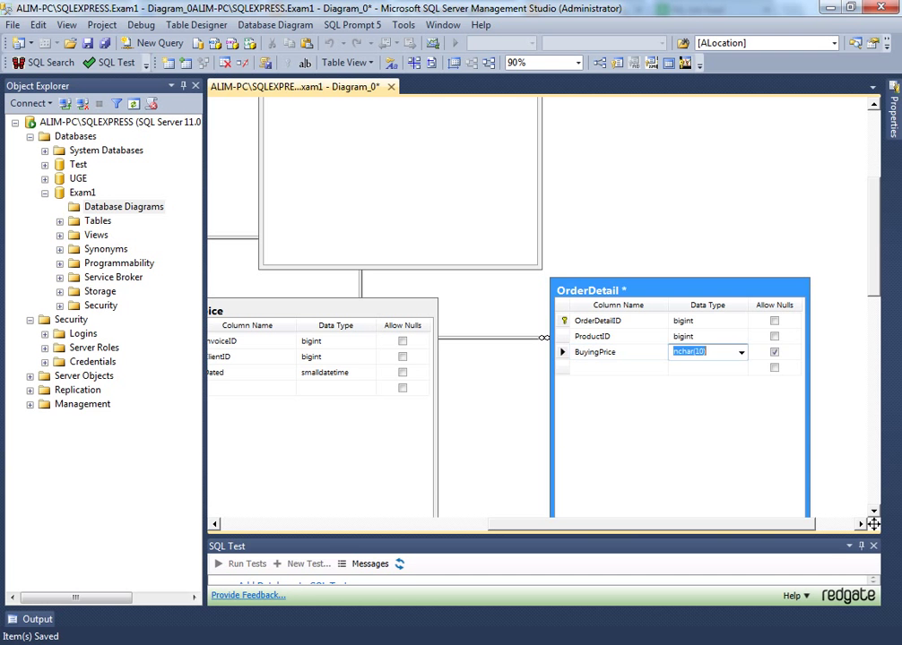
pyautogui.write('bigint')
pyautogui.press('Tab')
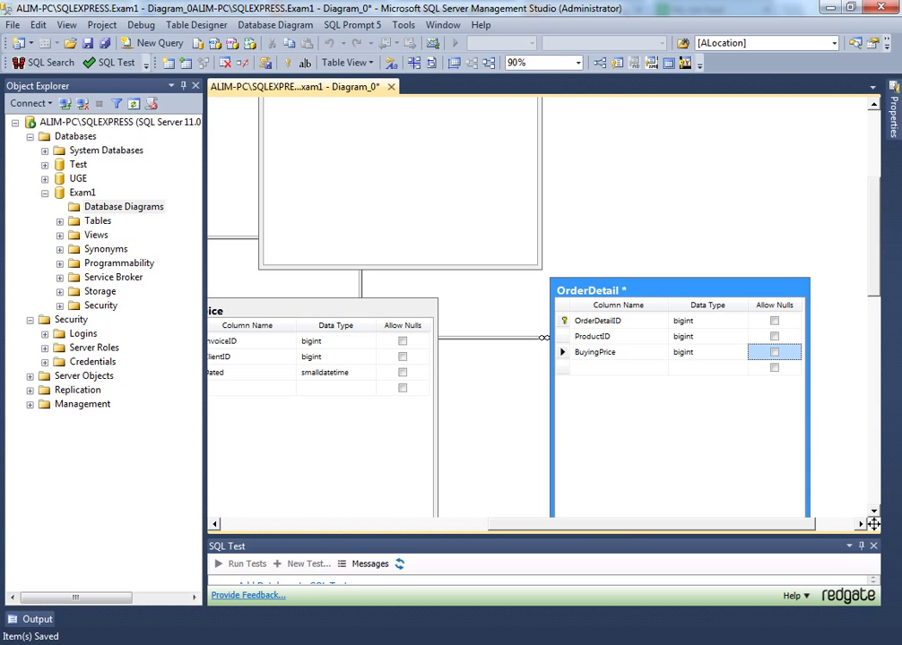
pyautogui.press('Tab')
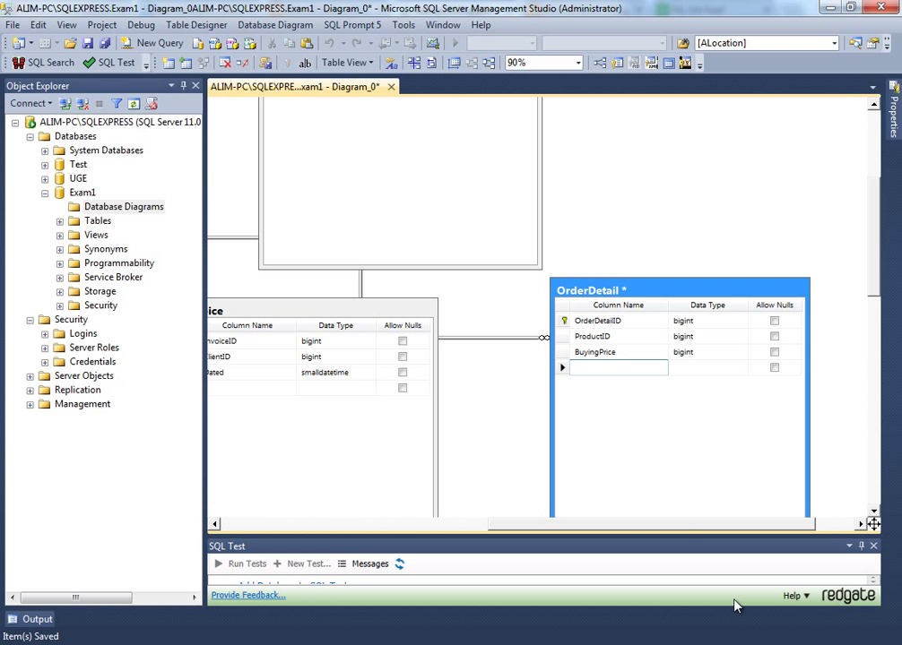
pyautogui.write('SellingPrice')
pyautogui.press('Tab')
# - Change the BuyingPrice and SellingPrice data types to decimal(18, 4)
pyautogui.press('Up')
pyautogui.write('de')
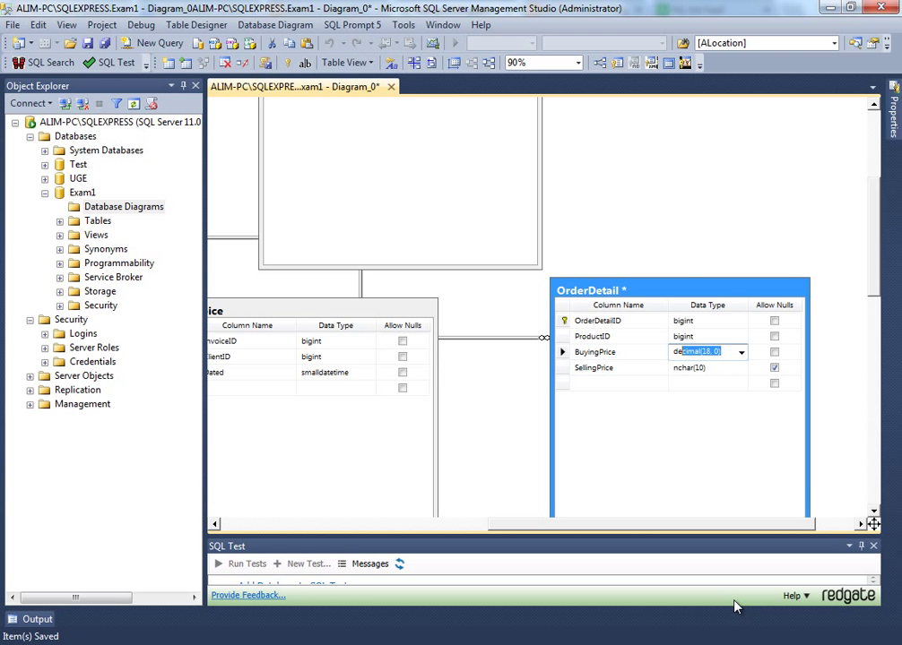
pyautogui.write('cimal(18, 4)')
pyautogui.press('Down')
pyautogui.press('End')
pyautogui.press('BackSpace')
pyautogui.press('BackSpace')
pyautogui.press('BackSpace')
pyautogui.press('BackSpace')
pyautogui.press('BackSpace')
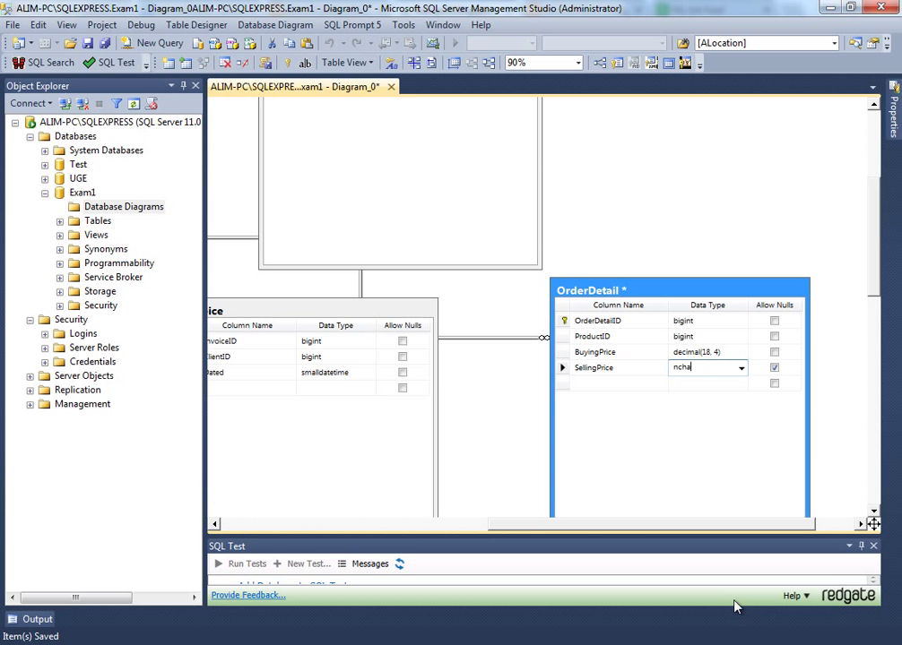
pyautogui.press('BackSpace')
pyautogui.press('BackSpace')
pyautogui.press('BackSpace')
pyautogui.press('BackSpace')
pyautogui.write('decimal(18, 4)')
pyautogui.press('Tab')
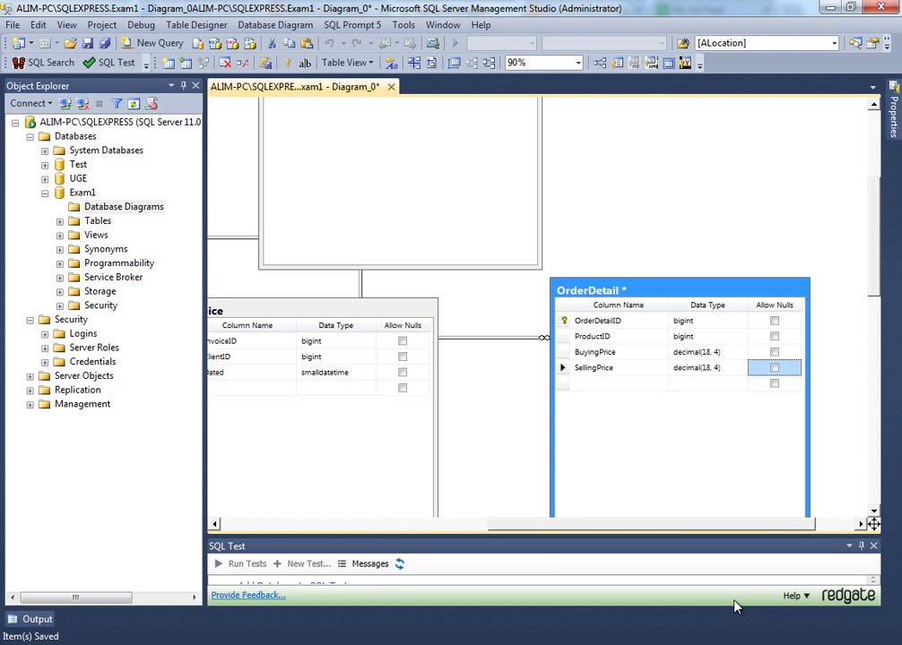
pyautogui.press('Tab')
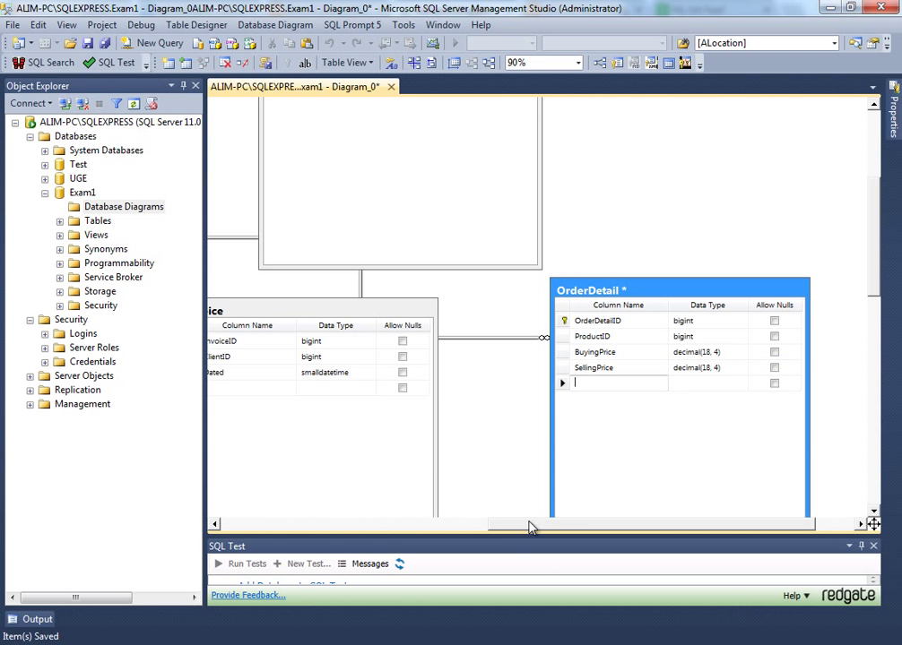
# - Paste a bigint InvoiceID column into OrderDetail and link it to Invoice as FK_OrderDetail_Invoice
pyautogui.moveTo(529, 527); pyautogui.dragTo(456, 527)
pyautogui.scroll(5, 387, 487)
pyautogui.scroll(-5, 387, 487)
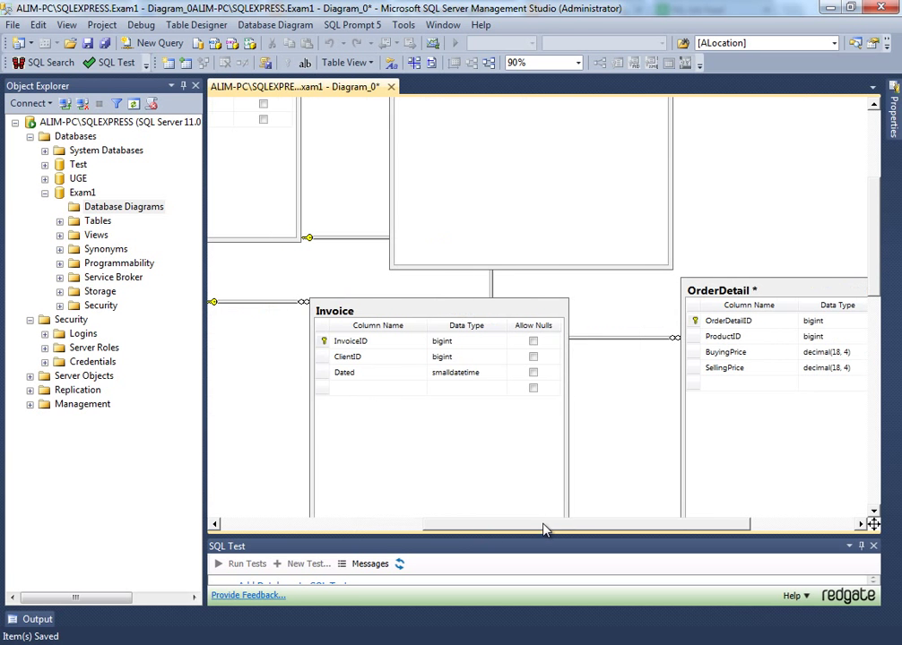
pyautogui.moveTo(544, 529); pyautogui.dragTo(574, 529)
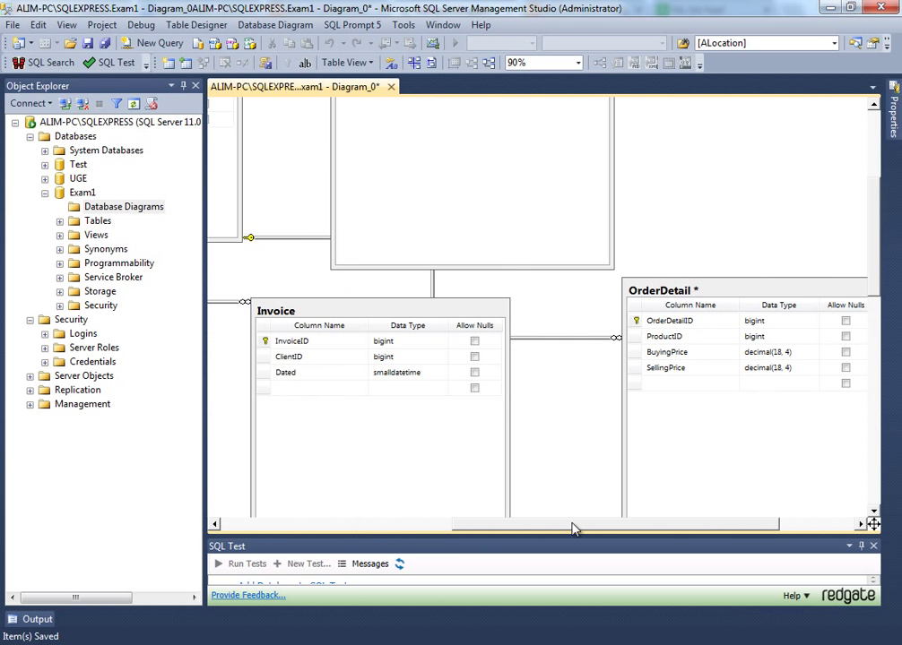
pyautogui.click(263, 341)
pyautogui.click(635, 395)
pyautogui.hotkey('ctrl', 'v')
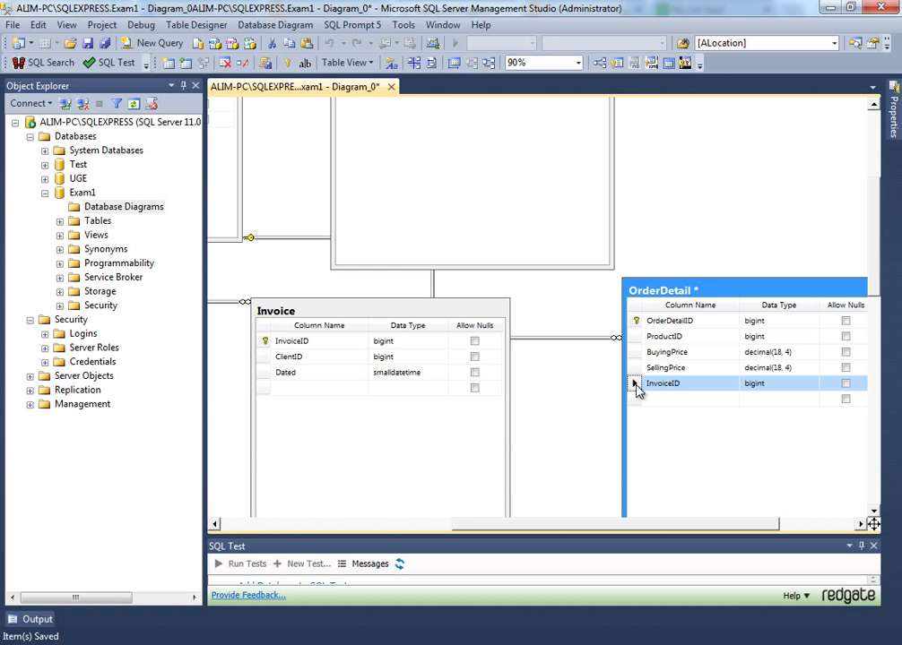
pyautogui.moveTo(634, 384); pyautogui.dragTo(337, 346)
pyautogui.click(560, 456)
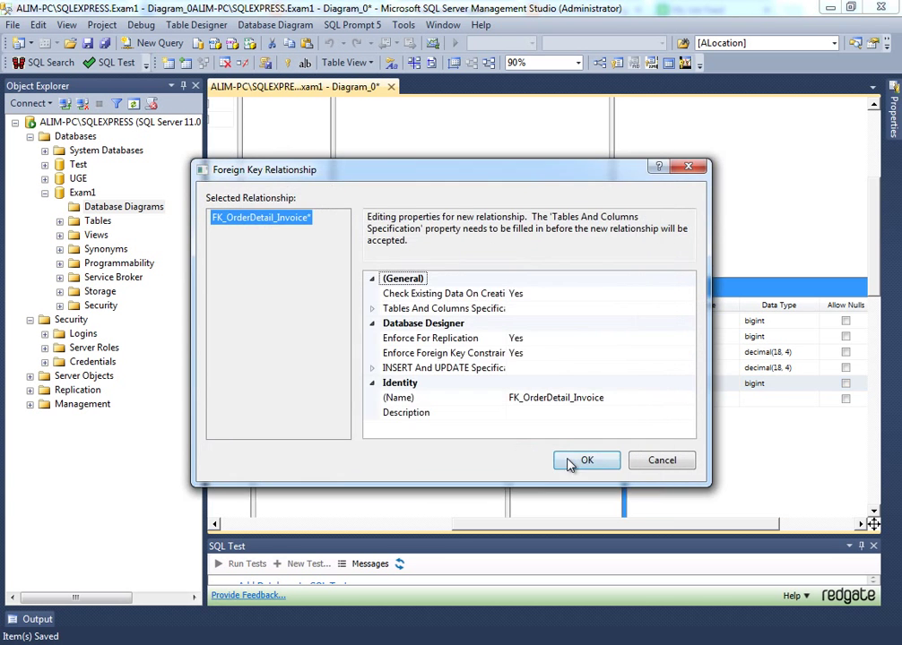
pyautogui.click(584, 516)
# - Rearrange the OrderDetail, Invoice and Country tables in the diagram
pyautogui.moveTo(662, 289); pyautogui.dragTo(706, 317)
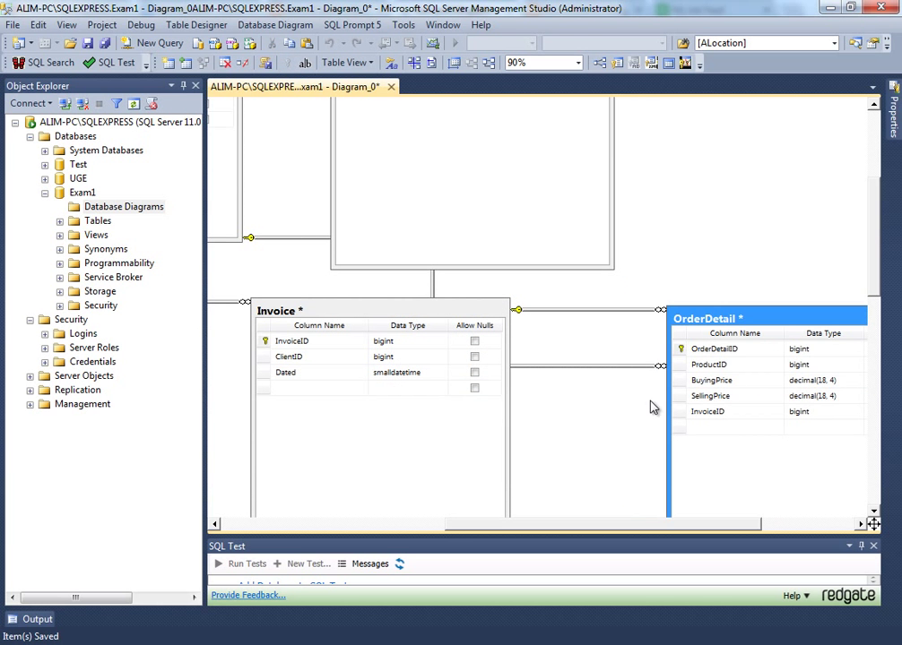
pyautogui.moveTo(428, 324); pyautogui.dragTo(377, 372)
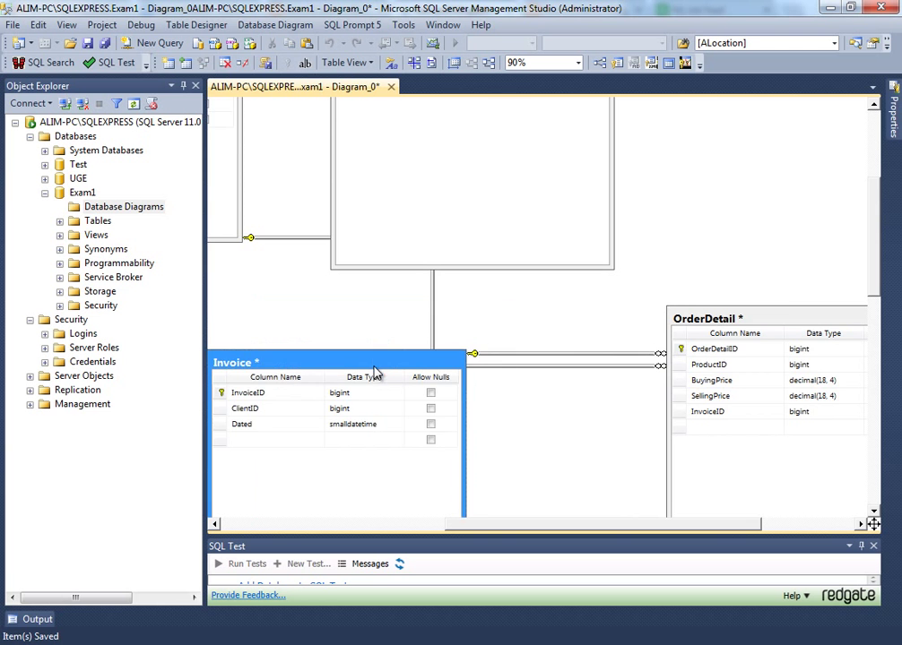
pyautogui.scroll(-4, 711, 389)
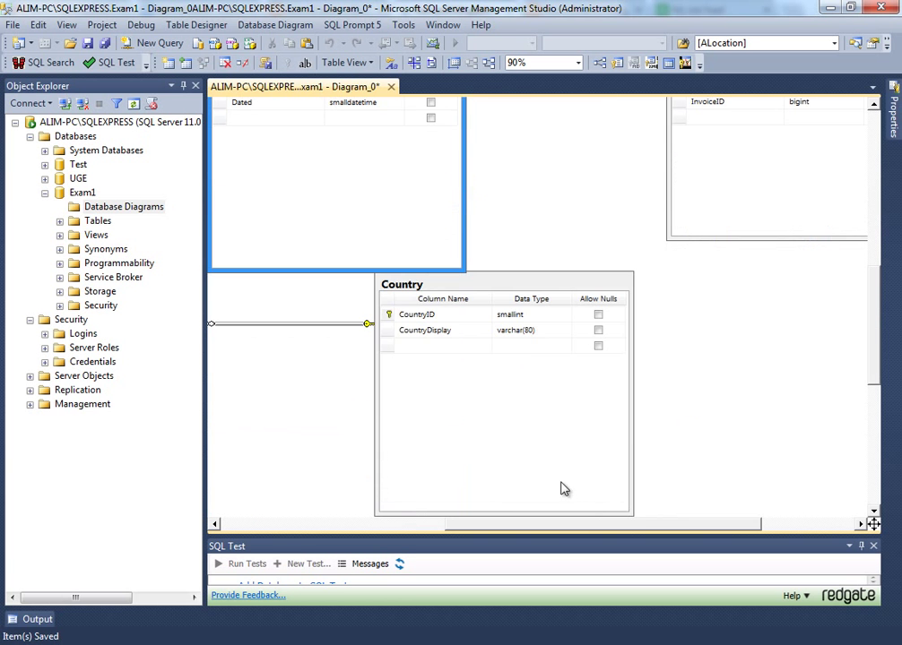
pyautogui.click(517, 296)
pyautogui.moveTo(515, 303); pyautogui.dragTo(515, 400)
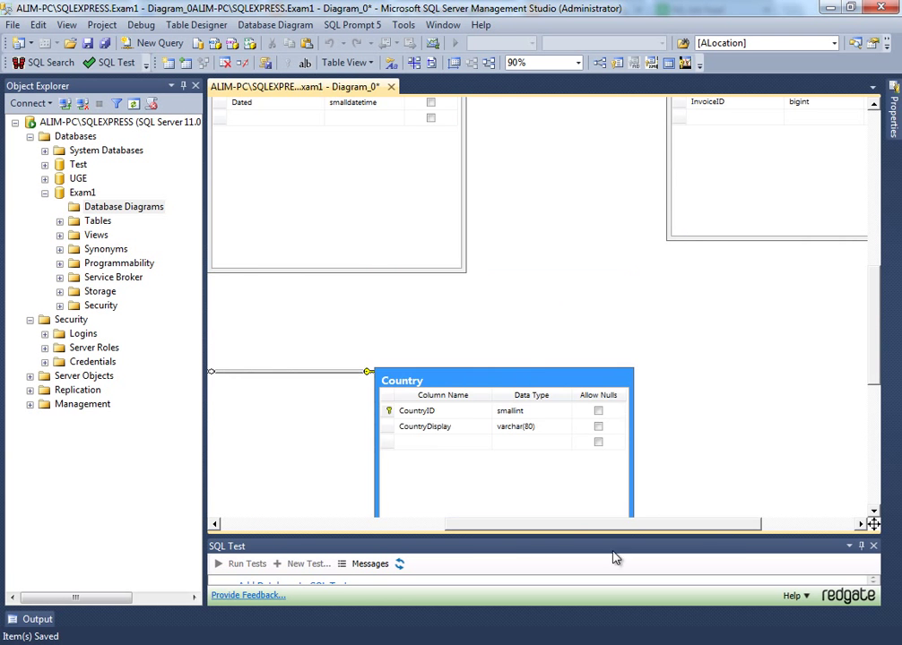
pyautogui.moveTo(622, 527); pyautogui.dragTo(385, 532)
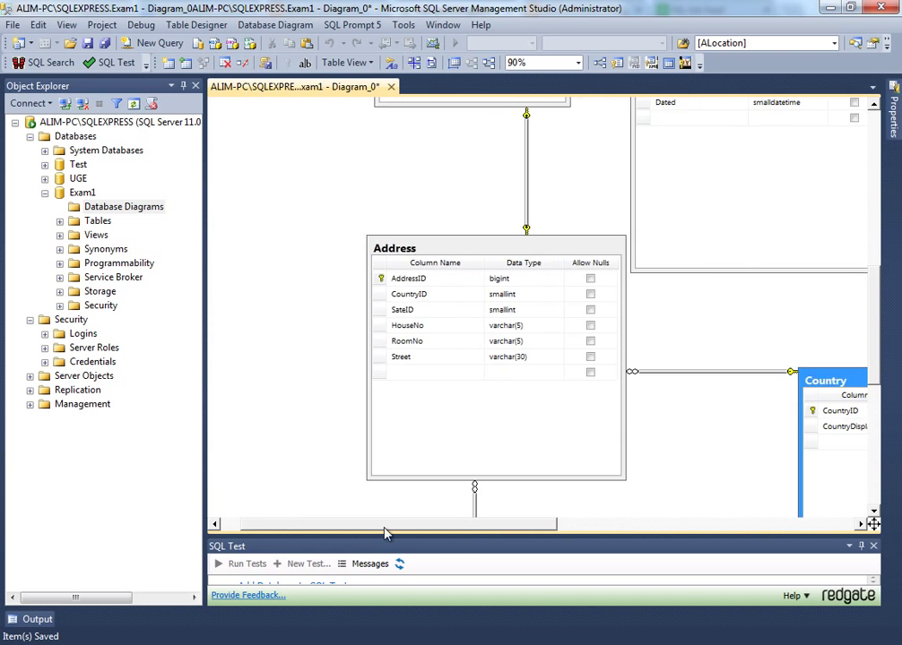
# - Add a column named Total to the Invoice table
pyautogui.scroll(5, 389, 532)
pyautogui.scroll(-2, 387, 532)
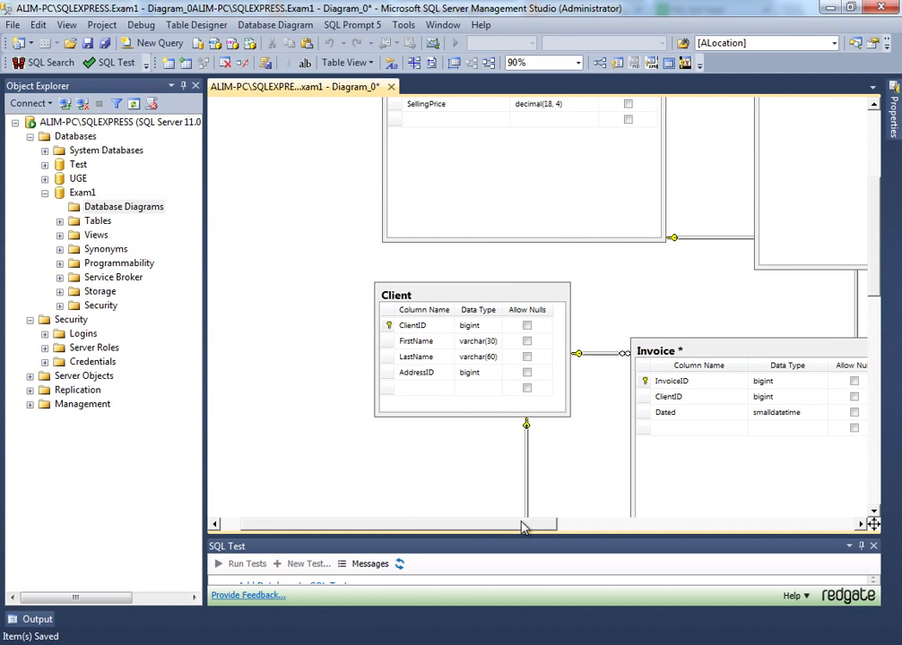
pyautogui.moveTo(523, 527); pyautogui.dragTo(702, 538)
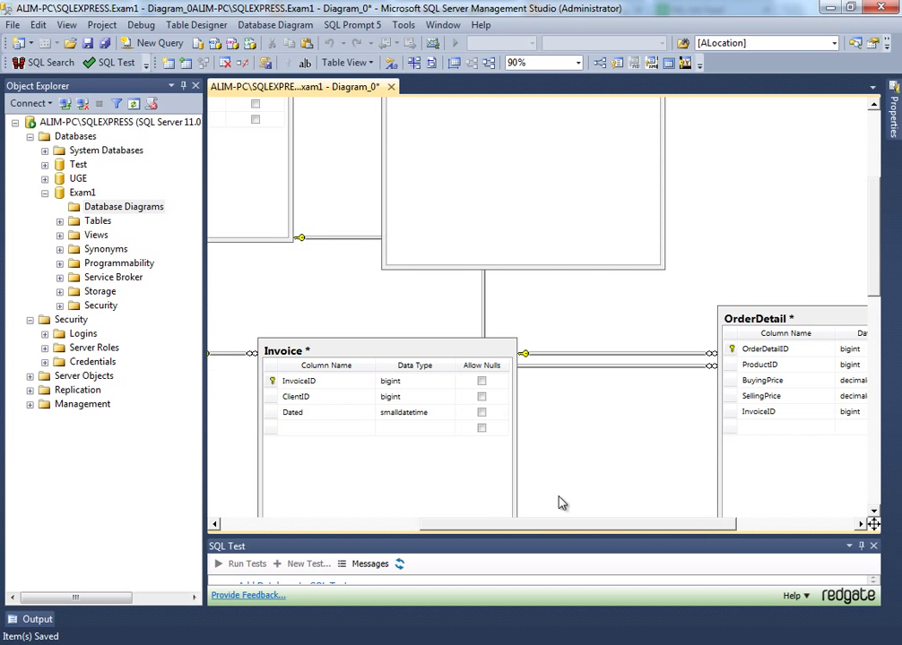
pyautogui.click(316, 428)
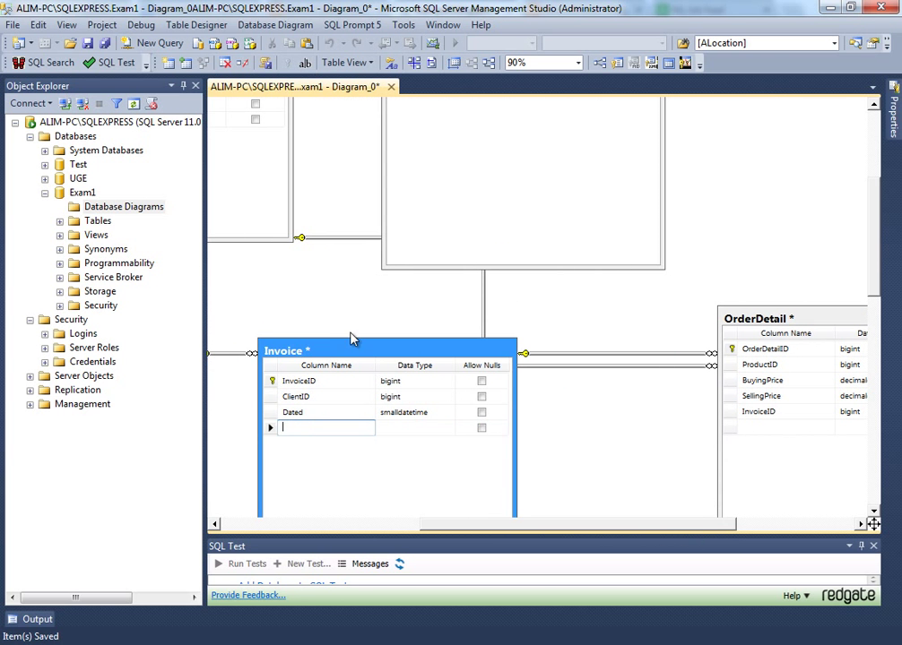
pyautogui.write('Total')
pyautogui.press('Tab')
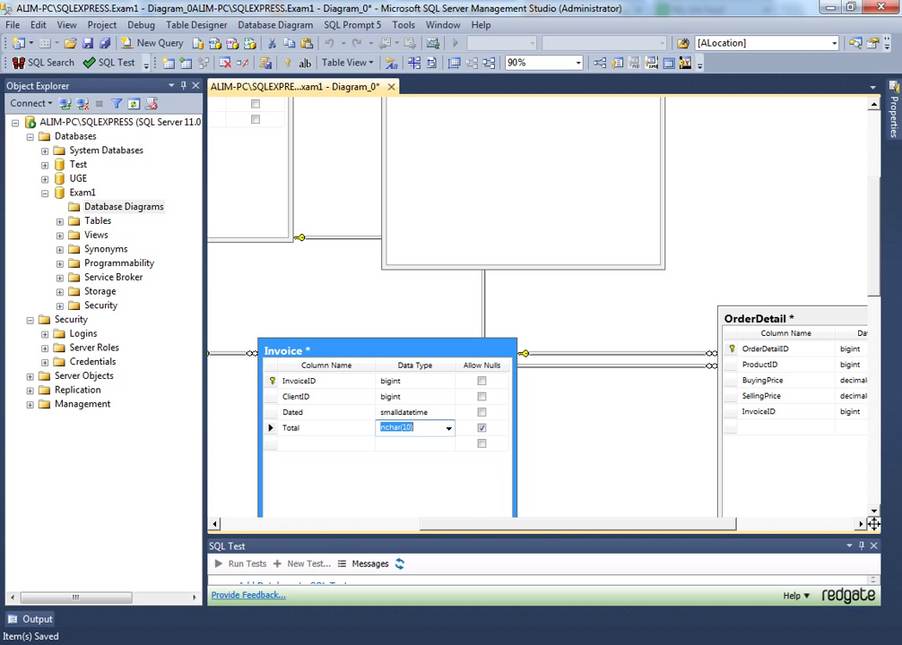
# - Shift the Invoice table slightly right and down so it sits beside OrderDetail
pyautogui.moveTo(524, 530); pyautogui.dragTo(593, 530)
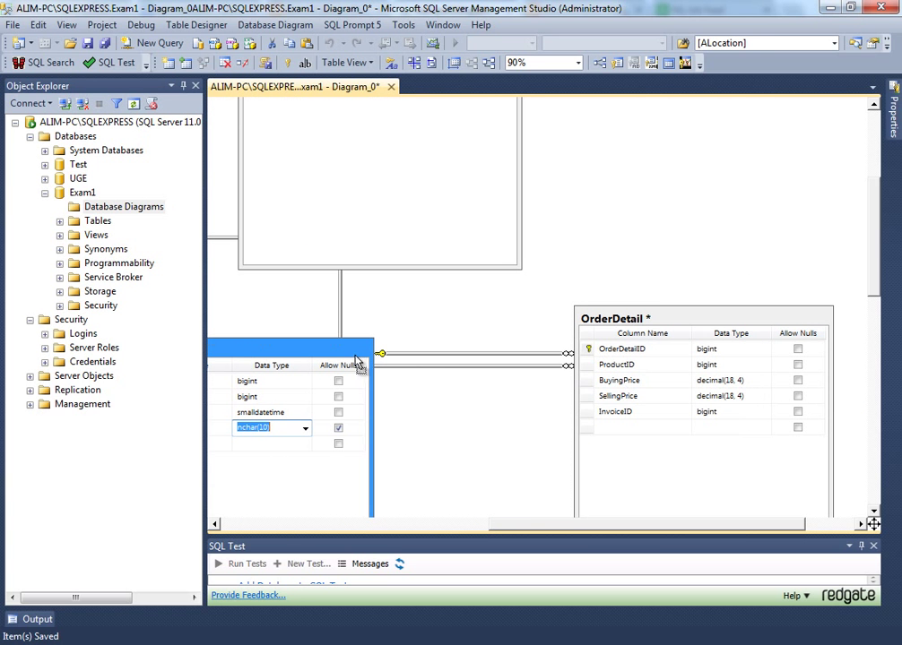
pyautogui.moveTo(278, 352); pyautogui.dragTo(358, 360)
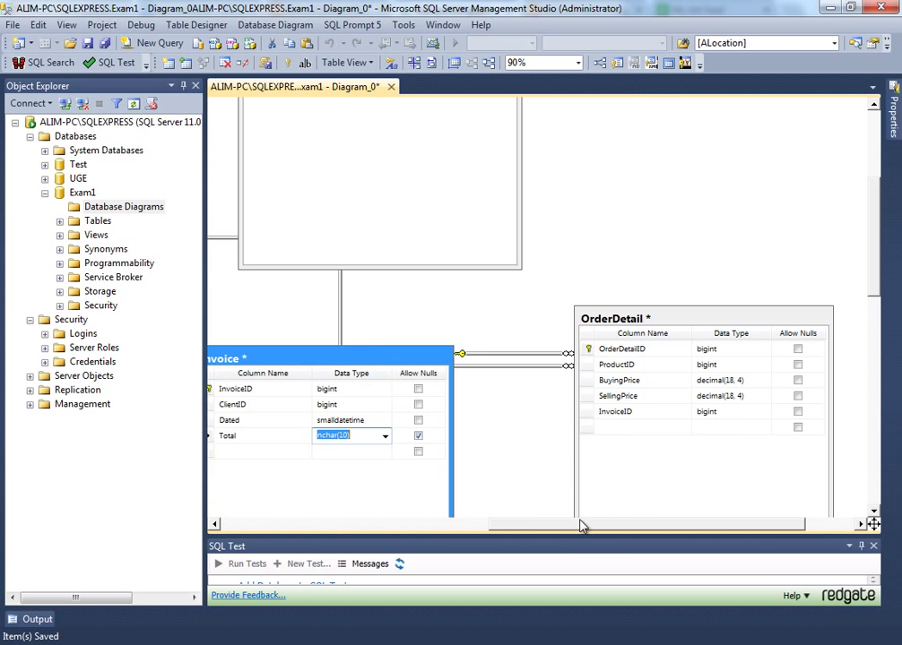
pyautogui.moveTo(582, 527); pyautogui.dragTo(527, 530)
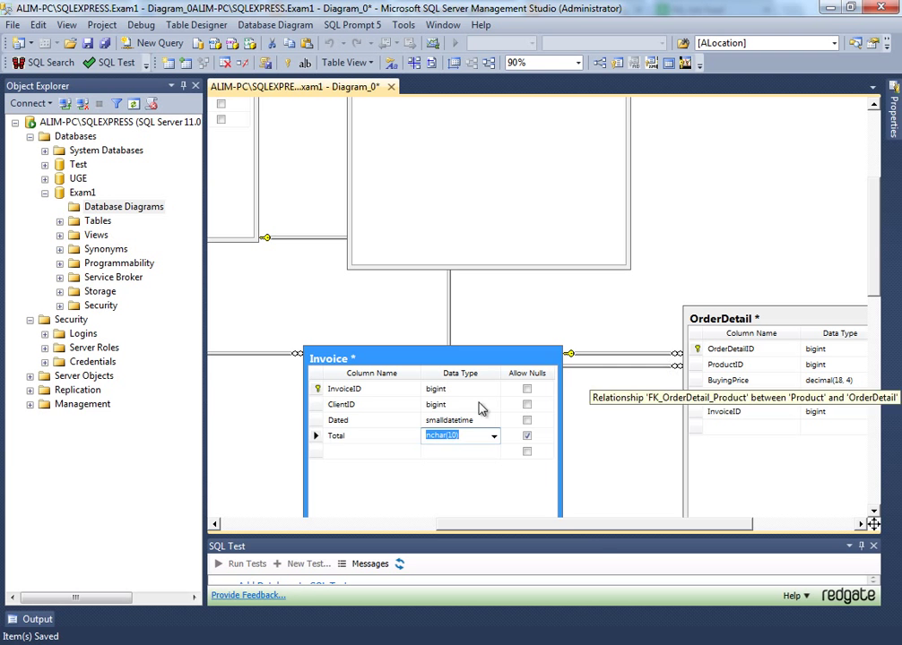
pyautogui.click(321, 437)
pyautogui.click(482, 438)
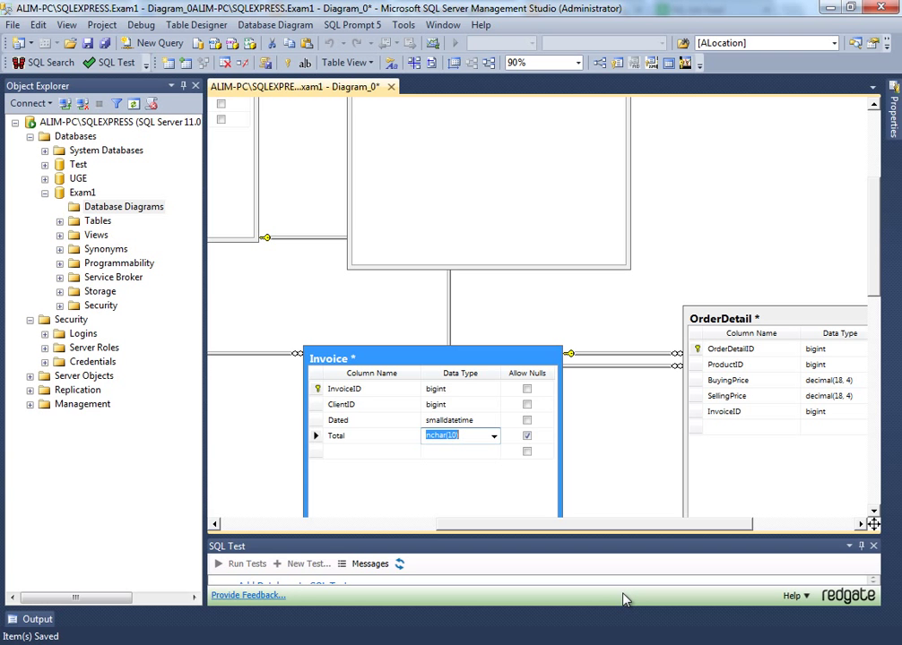
# - Make Total a non-null decimal(18, 4) column renamed TotalBuyingPrice
pyautogui.write('decim')
pyautogui.press('Delete')
pyautogui.write('4')
pyautogui.press('Return')
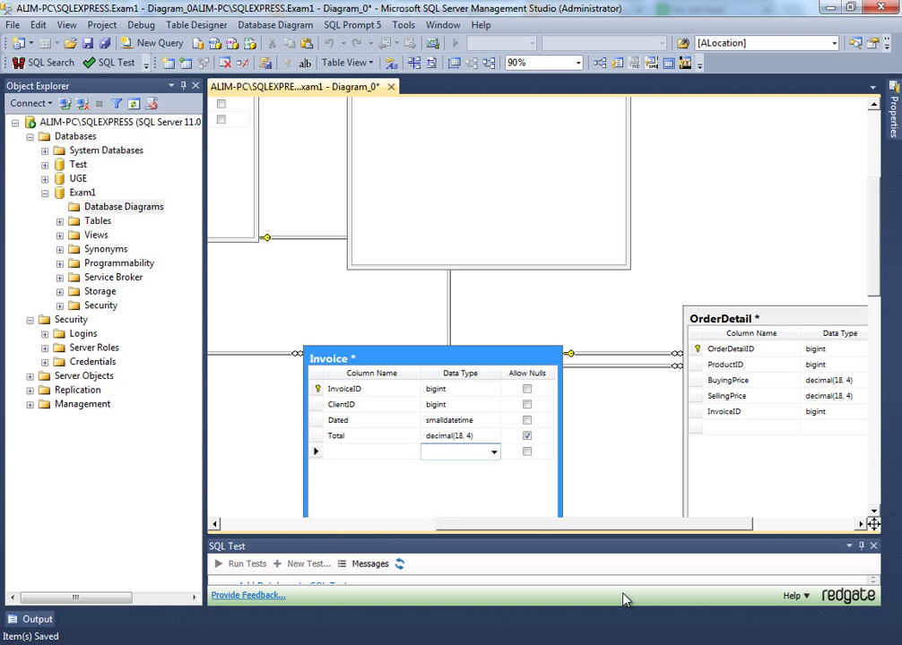
pyautogui.hotkey('shift', 'Tab')
pyautogui.press('Up')
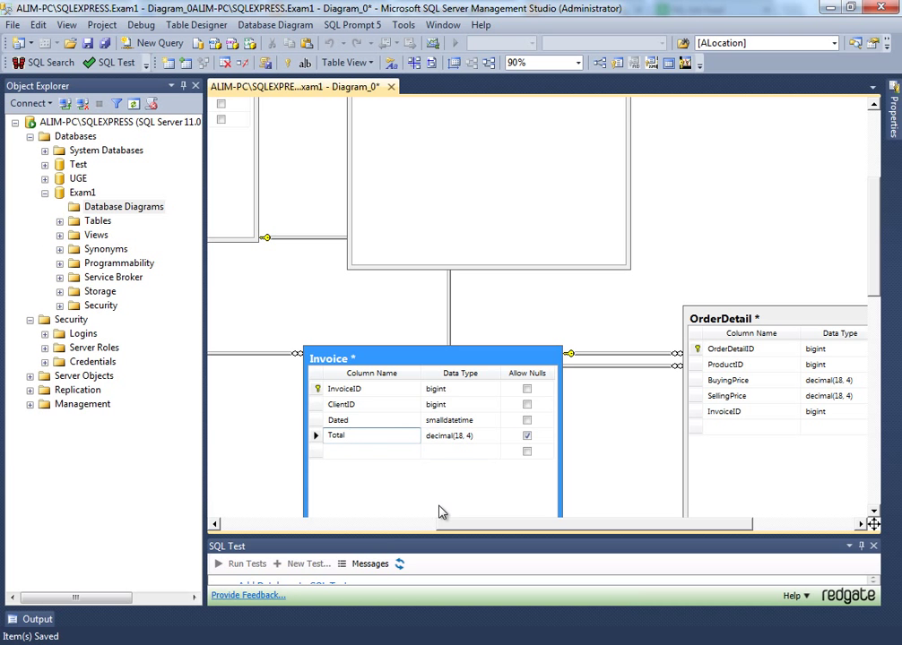
pyautogui.write('BuyingPrice')
pyautogui.press('Tab')
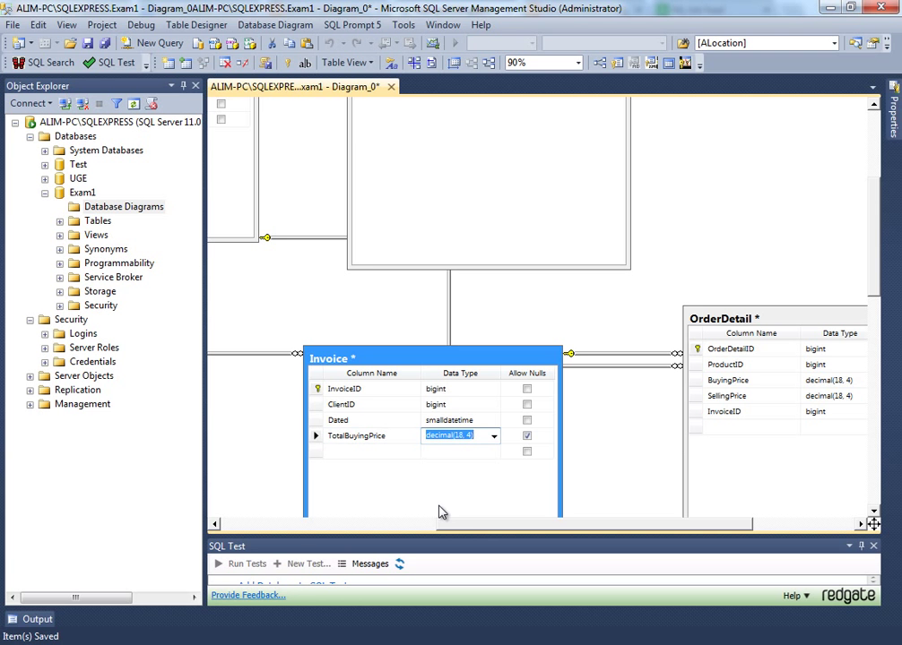
pyautogui.click(528, 436)
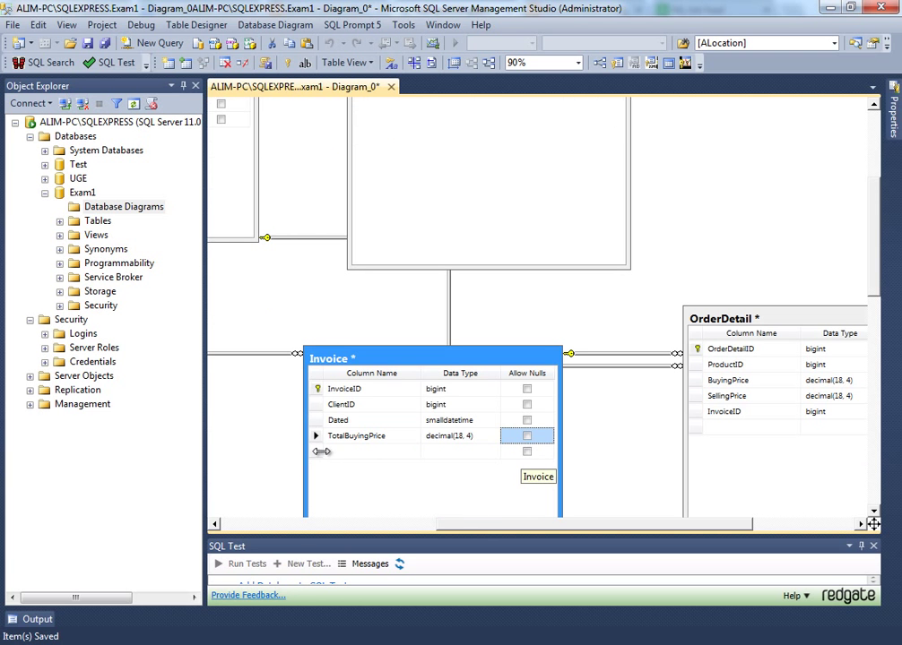
# - Duplicate TotalBuyingPrice as a new column named TotalSellingPrice
pyautogui.click(315, 437)
pyautogui.hotkey('ctrl', 'c')
pyautogui.click(315, 453)
pyautogui.hotkey('ctrl', 'v')
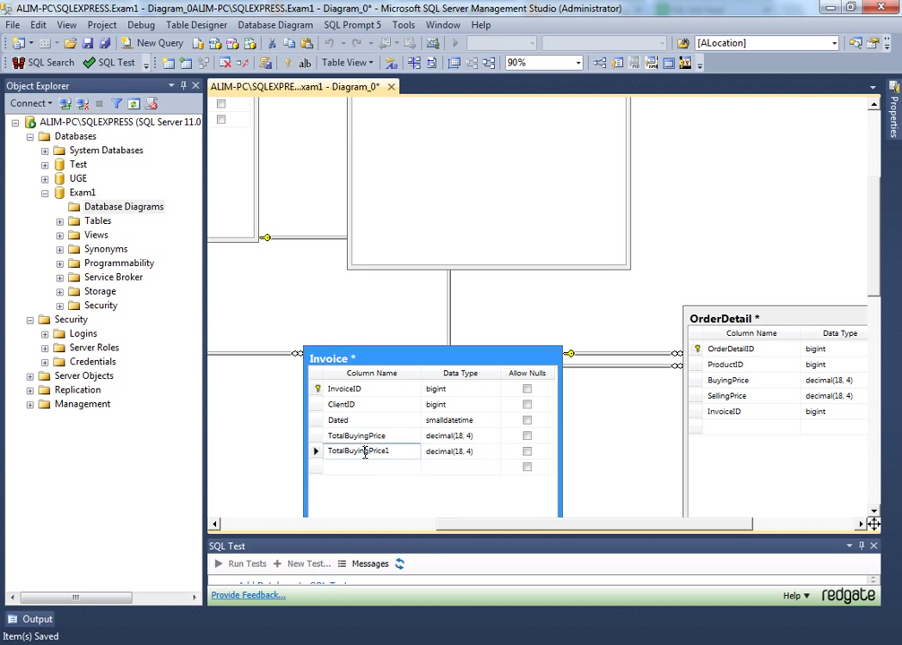
pyautogui.hotkey('ctrl', 'a')
pyautogui.write('TotalSellingPrice')
pyautogui.press('Tab')
# - Add a decimal(18, 4) Discount column and save the Exam1 diagram
pyautogui.click(330, 465)
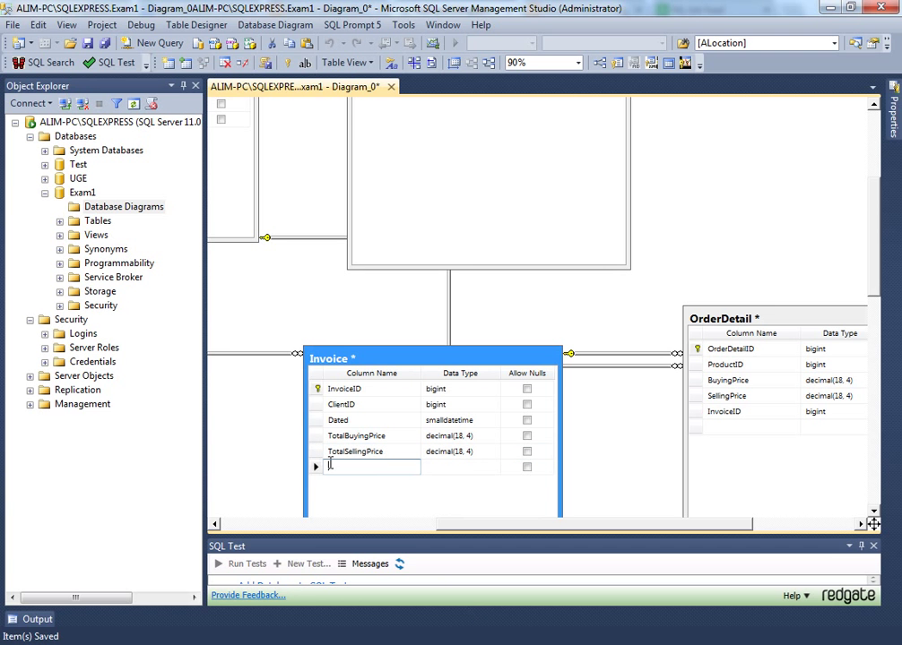
pyautogui.write('Discount')
pyautogui.press('Tab')
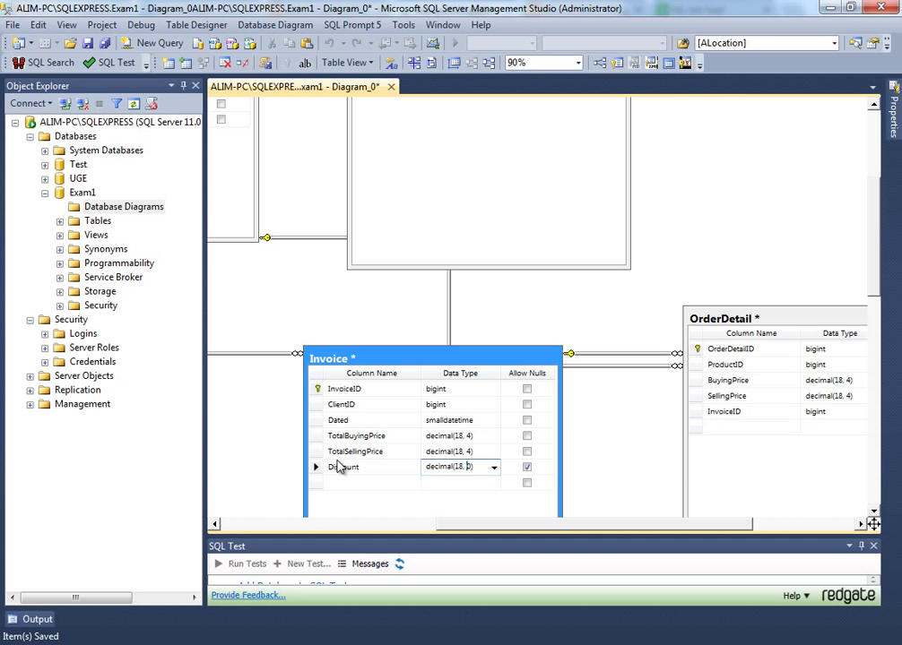
pyautogui.write('4')
pyautogui.press('Tab')
pyautogui.scroll(-3, 376, 404)
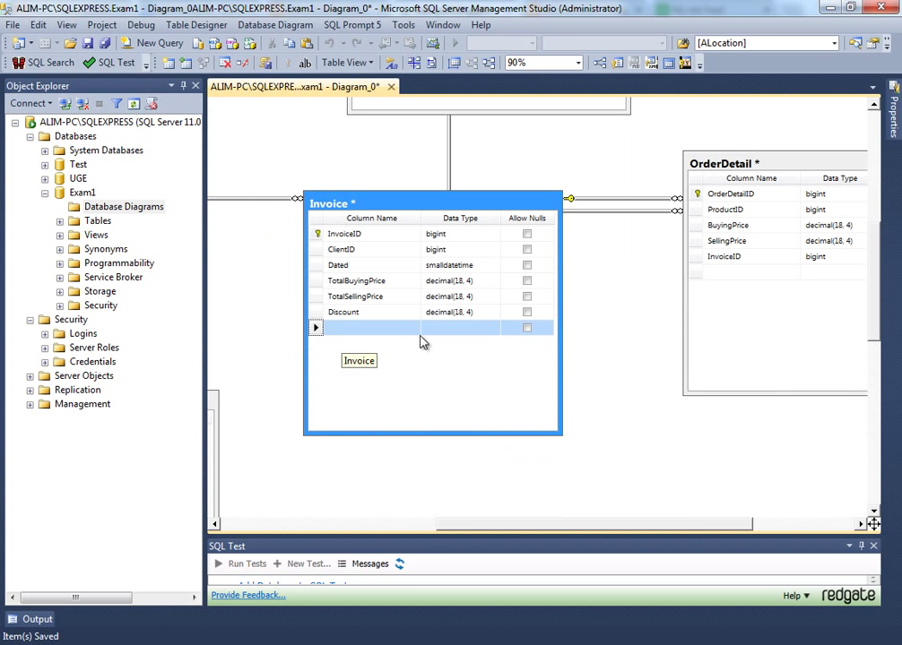
pyautogui.hotkey('ctrl', 's')
pyautogui.scroll(4, 439, 374)
pyautogui.scroll(3, 439, 375)
pyautogui.scroll(-7, 439, 422)
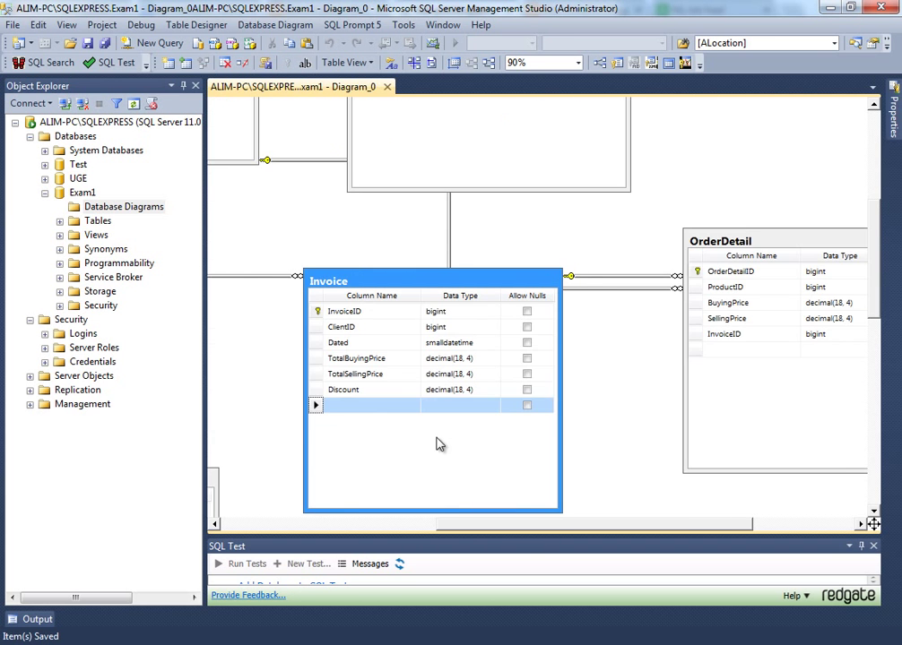
pyautogui.moveTo(511, 524); pyautogui.dragTo(336, 523)
pyautogui.scroll(-3, 483, 425)
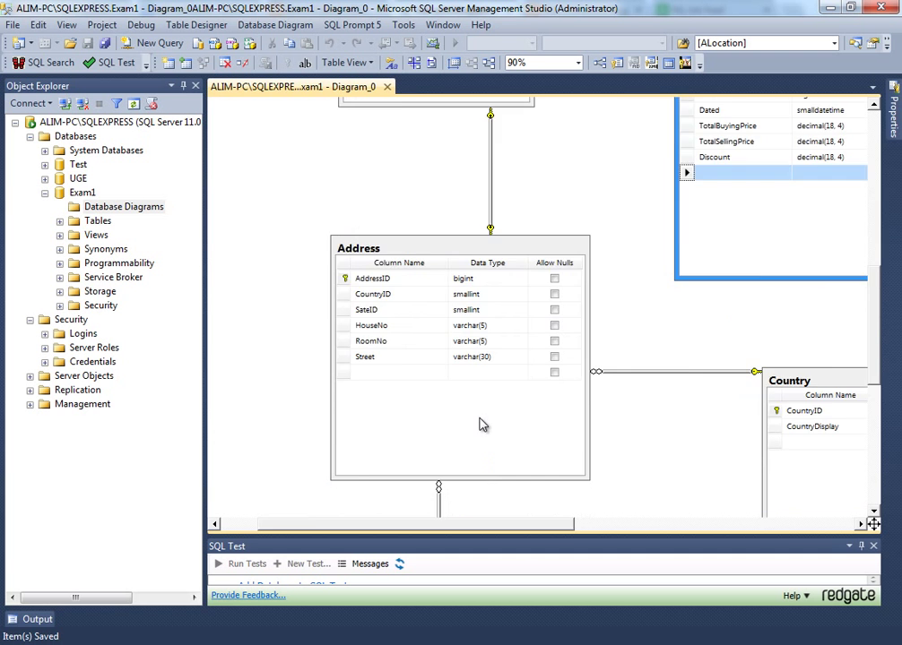
pyautogui.keyDown('ctrl'); pyautogui.scroll(-3, 483, 425); pyautogui.keyUp('ctrl')
pyautogui.keyDown('ctrl'); pyautogui.scroll(-3, 481, 431); pyautogui.keyUp('ctrl')
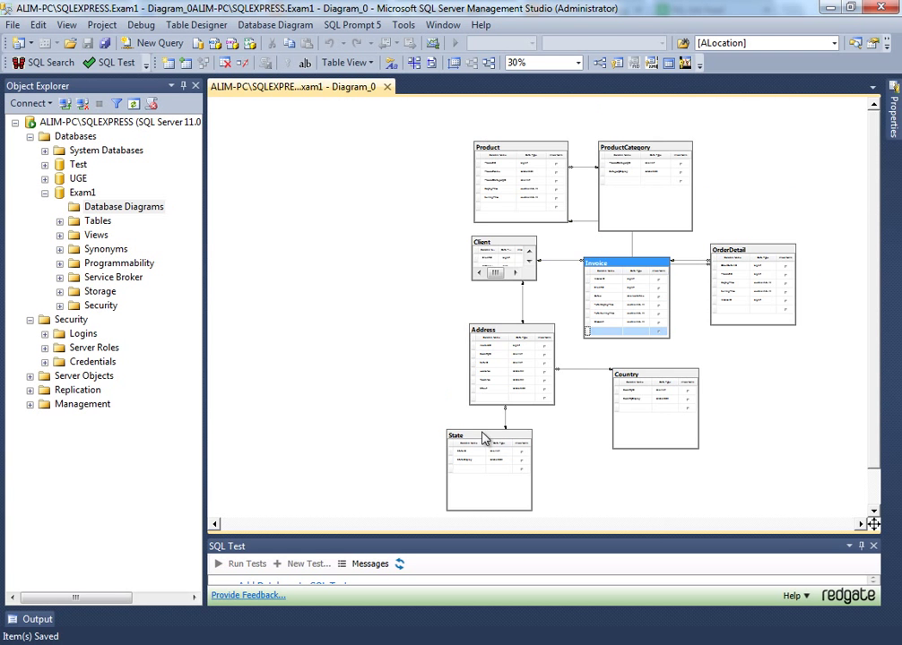
pyautogui.keyDown('ctrl'); pyautogui.scroll(3, 735, 380); pyautogui.keyUp('ctrl')
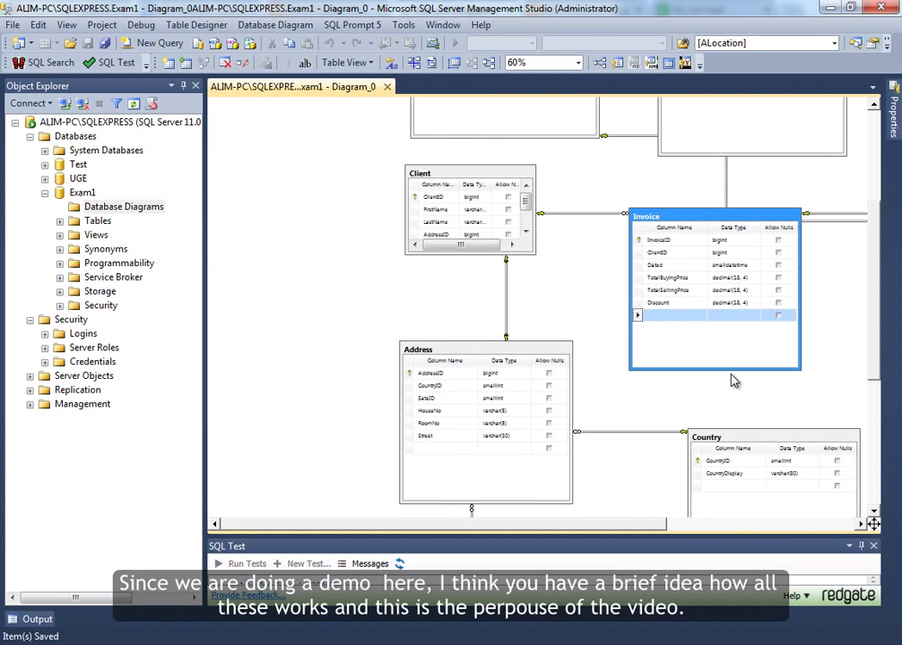
pyautogui.keyDown('ctrl'); pyautogui.scroll(2, 704, 381); pyautogui.keyUp('ctrl')
pyautogui.scroll(-3, 619, 388)
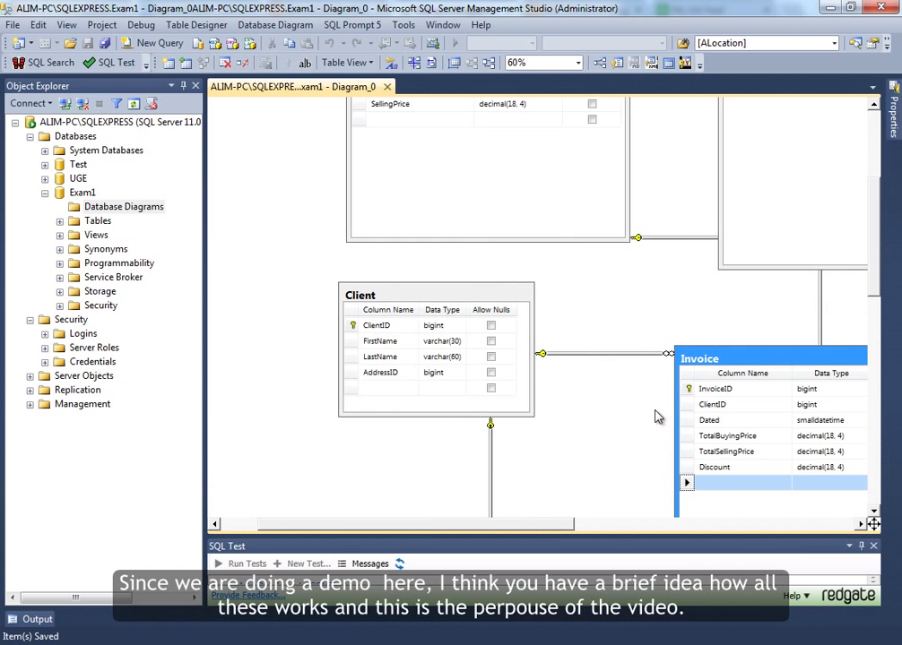
pyautogui.moveTo(535, 529); pyautogui.dragTo(681, 525)
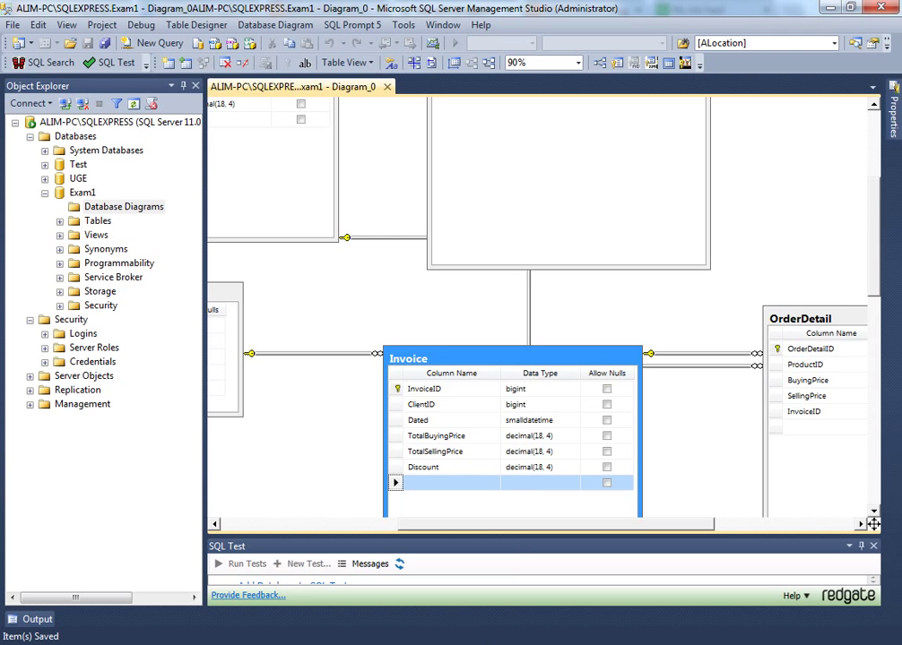
# - Note the contact's e-mail address in a new Notepad2 note, then switch back to the diagram
pyautogui.hotkey('ctrl', 'alt', 'n')
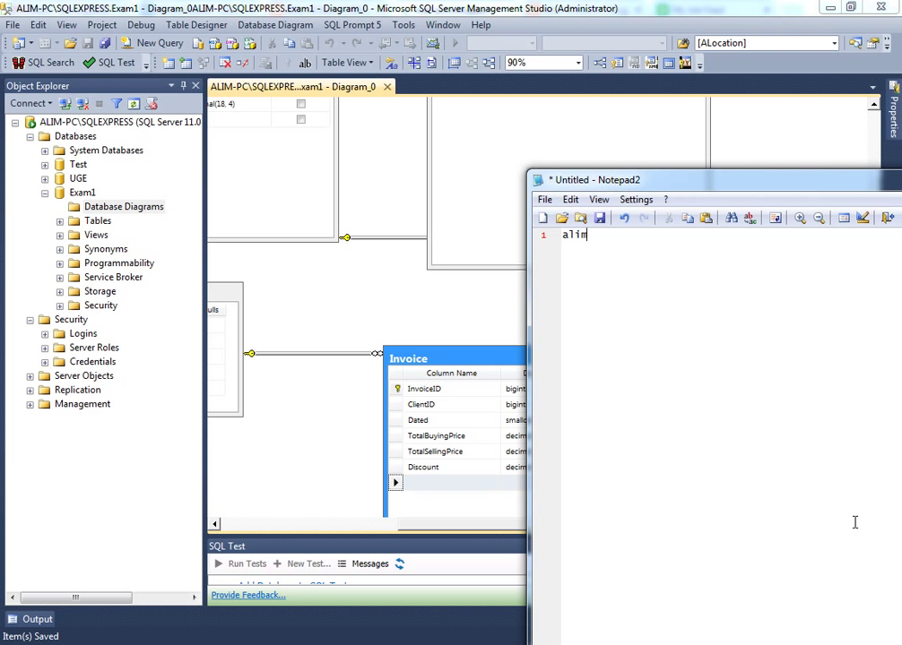
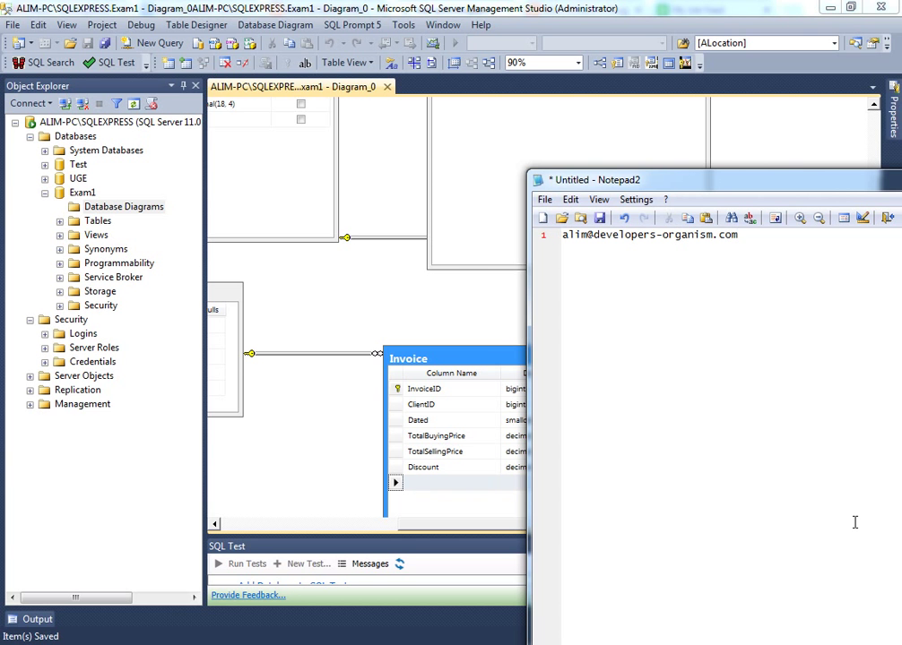
pyautogui.click(384, 321)
pyautogui.scroll(5, 431, 354)
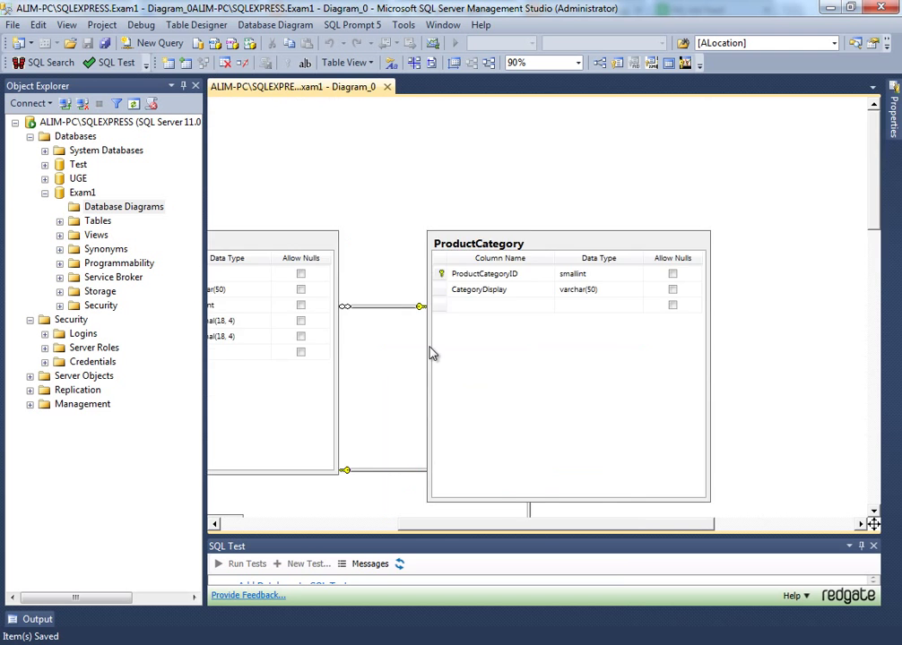
pyautogui.scroll(-3, 430, 354)
pyautogui.scroll(2, 430, 355)
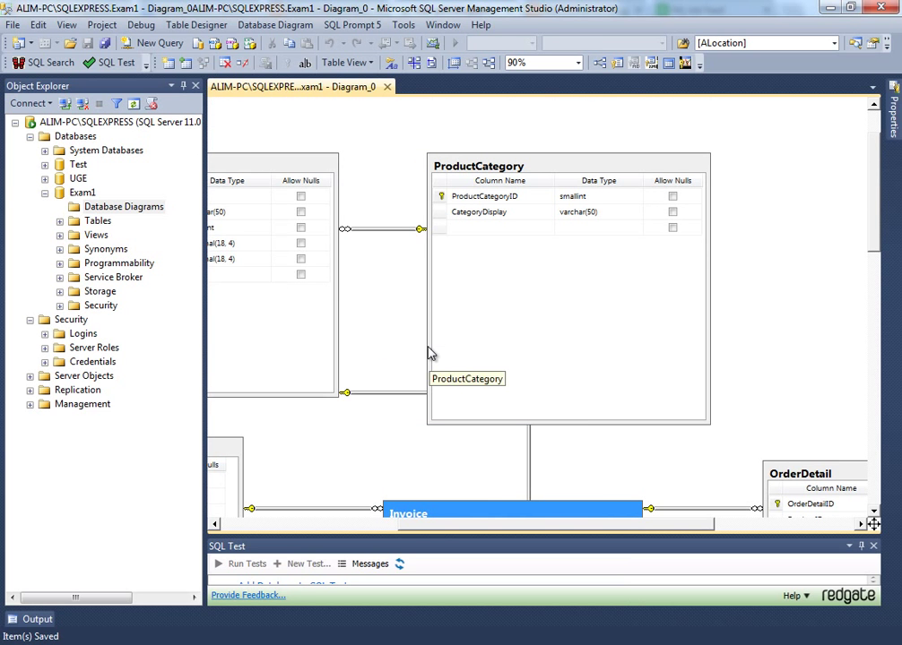